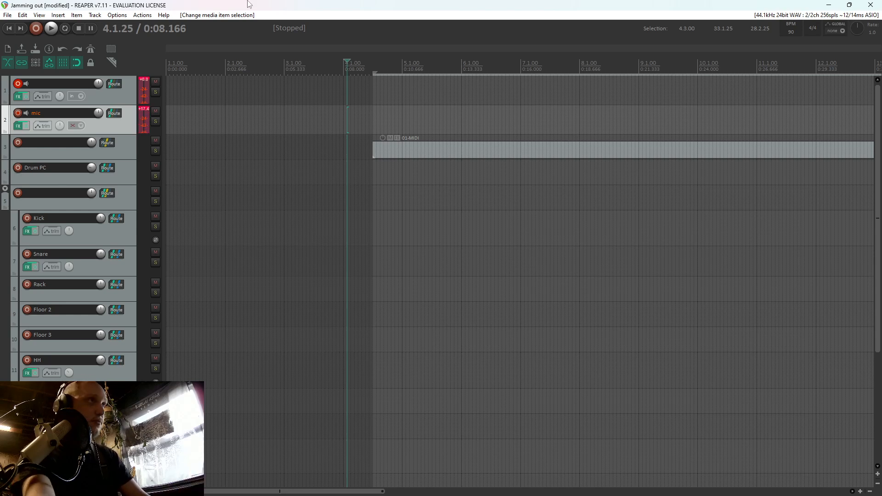
Open the FX chain of track 1 and show the pedal section of Fortin Nameless Suite X
click(415, 158)
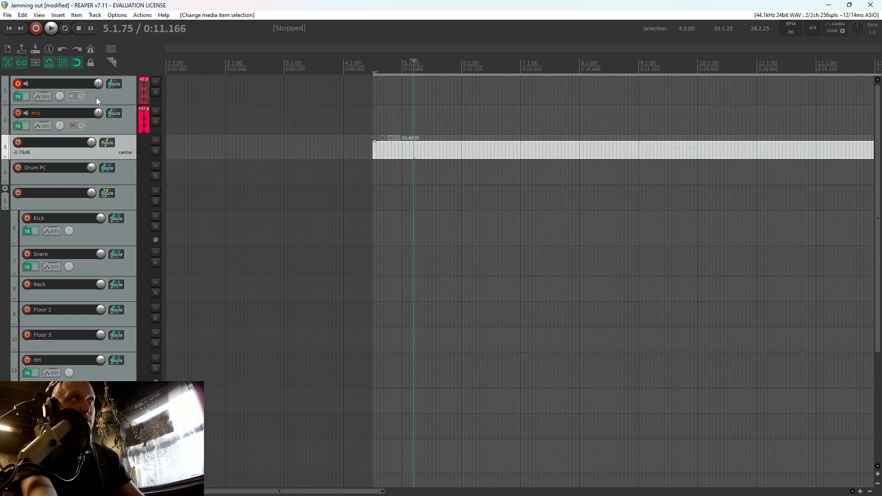
click(20, 98)
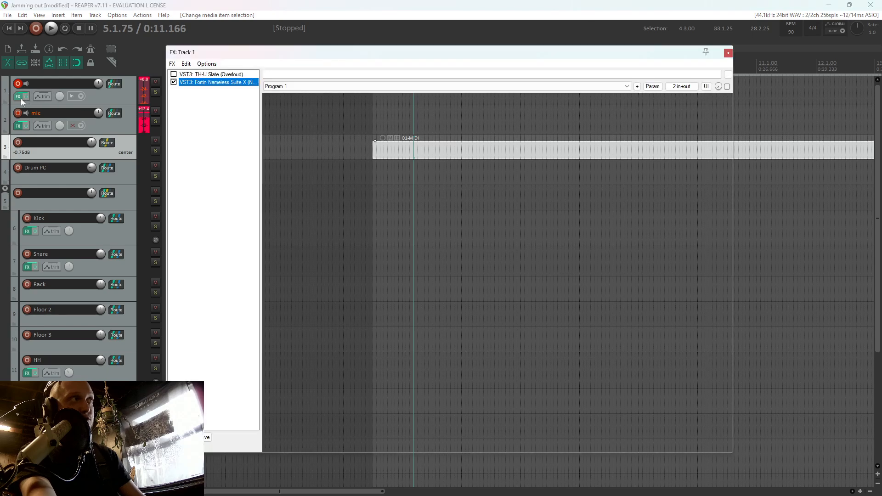
drag(517, 43, 489, 56)
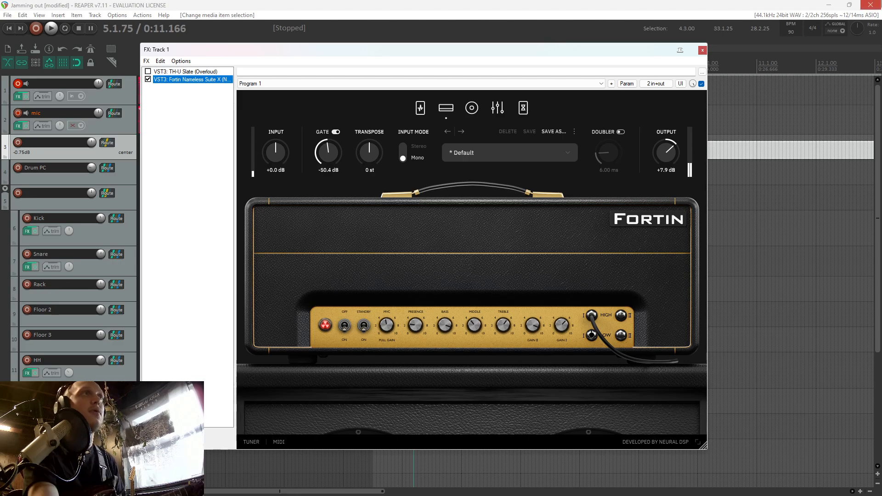
click(422, 110)
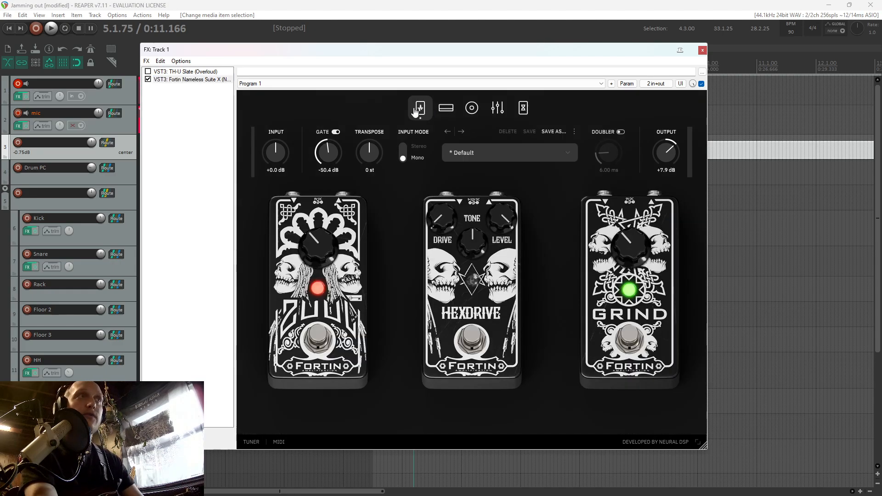
Bypass the Grind and Zuul pedals and audition the Hexdrive with its tone raised slightly, leaving it off
click(636, 338)
click(319, 340)
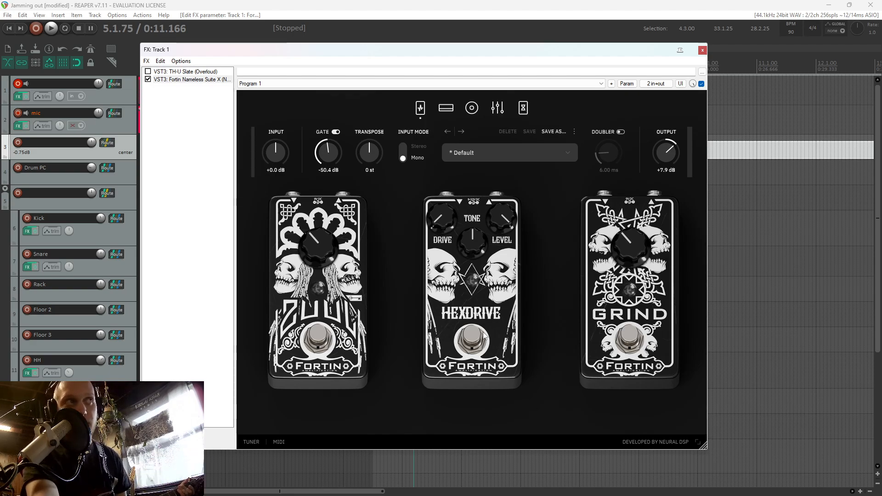
drag(474, 245, 474, 240)
click(467, 345)
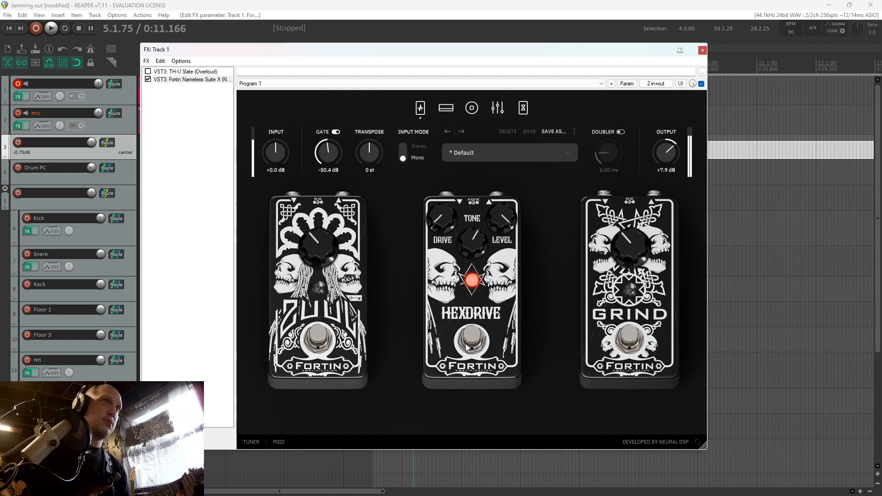
click(468, 345)
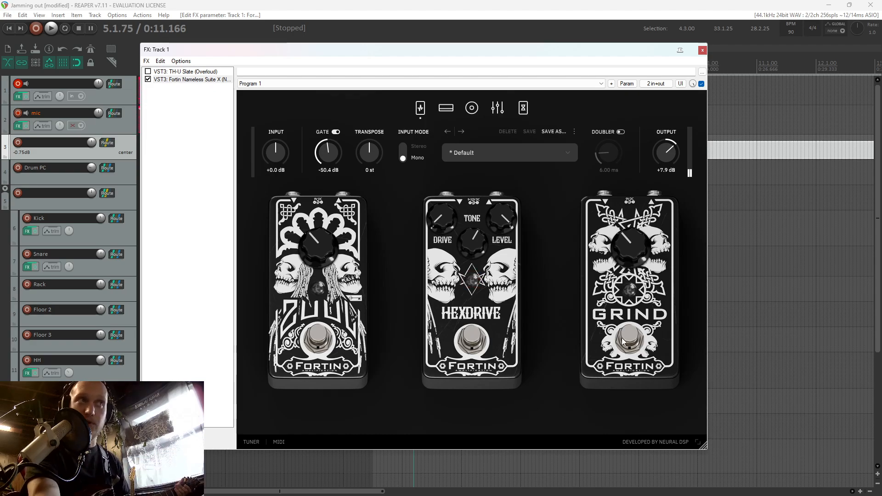
Audition the Grind pedal at maximum, switch it off and on to compare, and lower its knob to just below midway before bypassing it
click(632, 341)
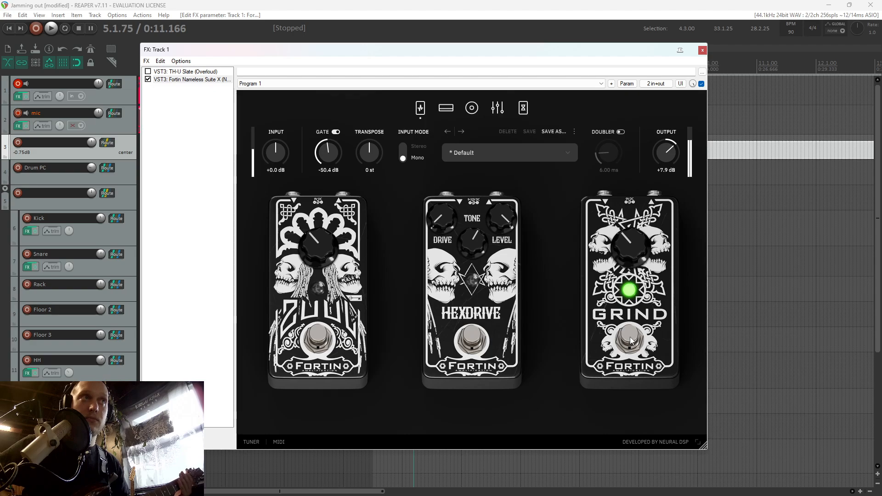
drag(639, 255, 644, 169)
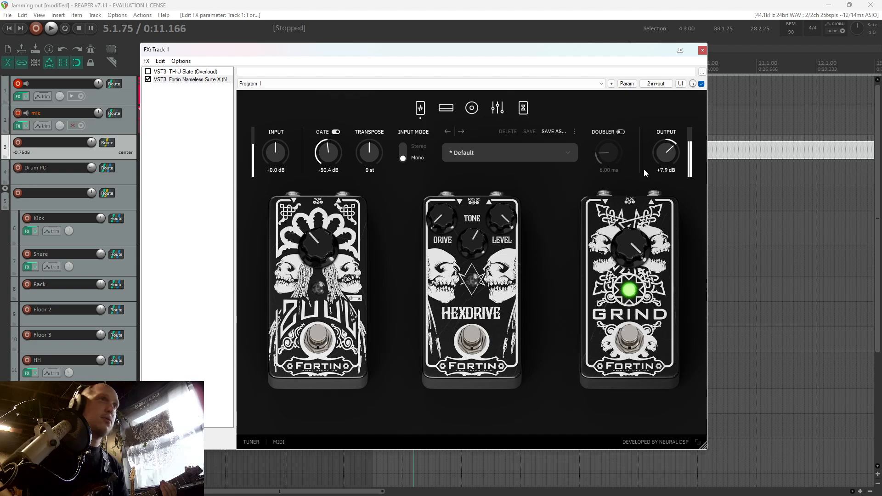
click(640, 327)
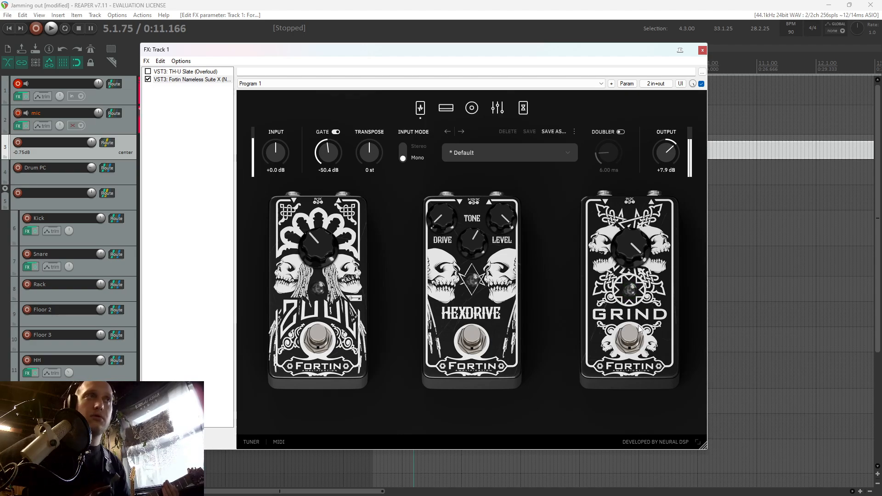
click(639, 327)
drag(630, 255, 619, 307)
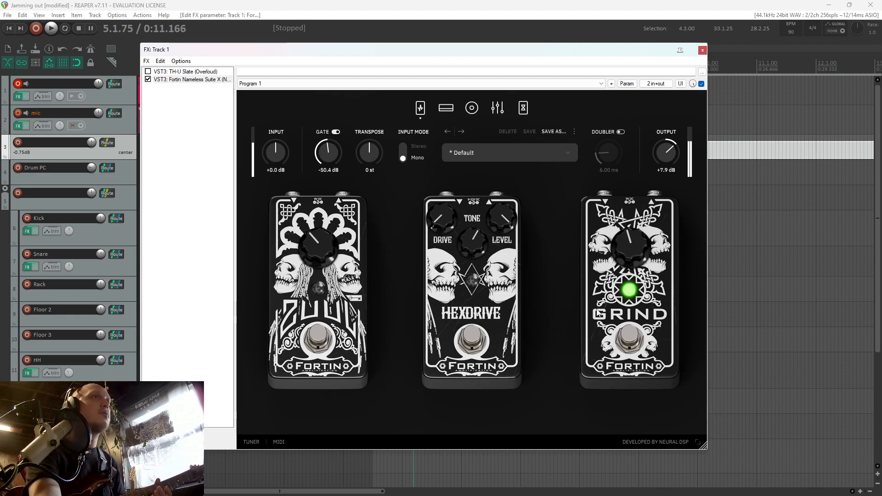
click(629, 341)
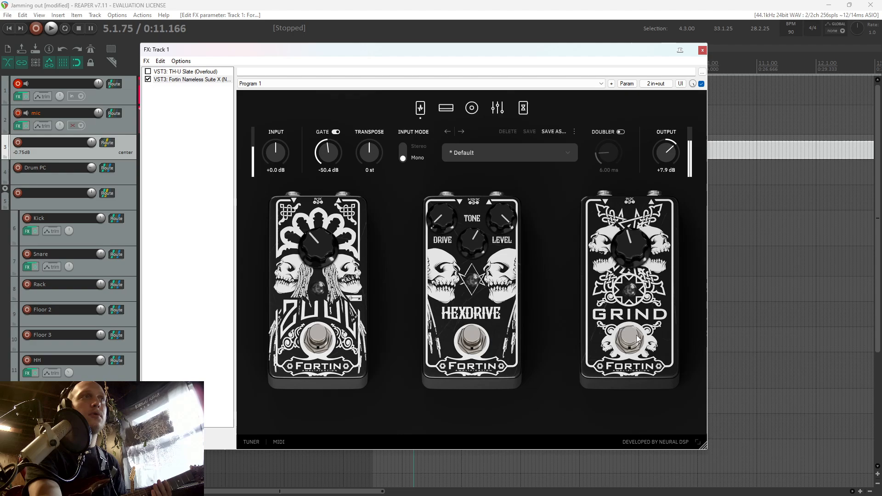
Test the Zuul gate pedal at maximum, leave it on with its knob just below midway, and re-enable the Grind pedal
click(316, 332)
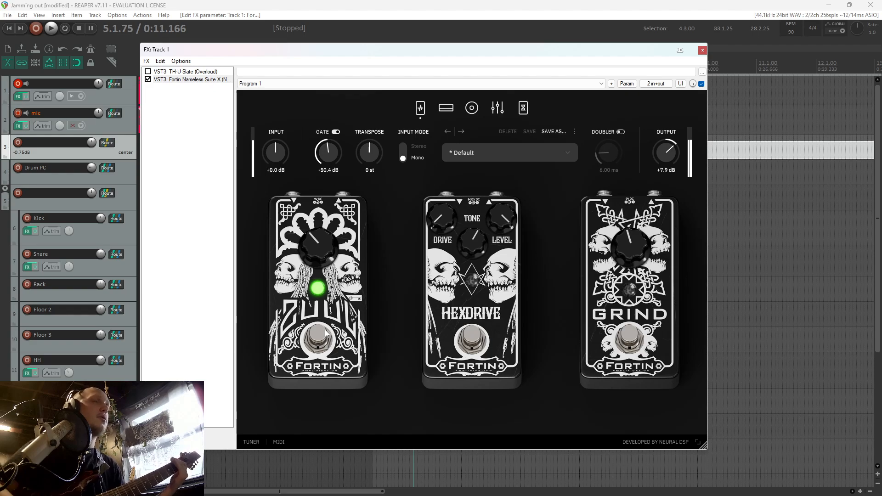
drag(317, 200, 319, 162)
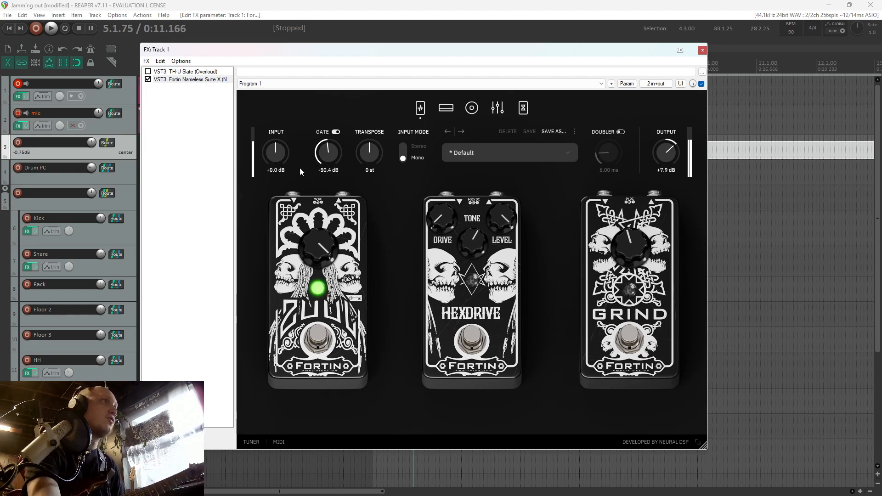
click(326, 336)
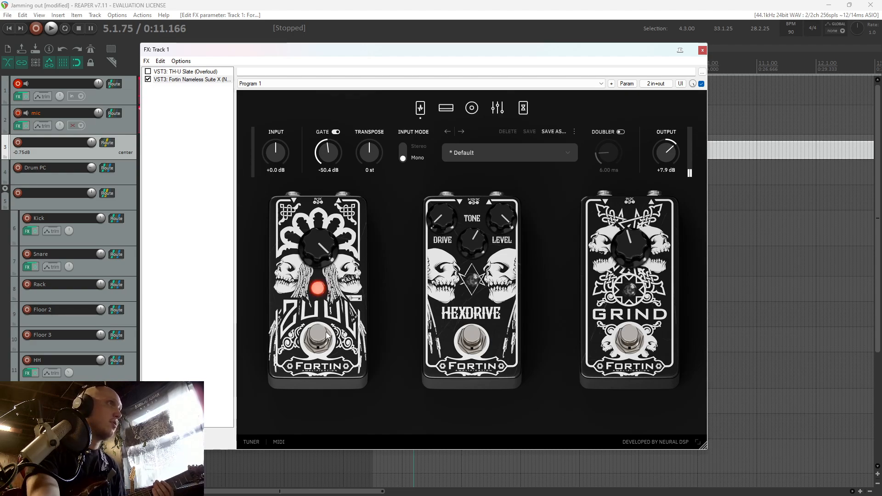
click(327, 338)
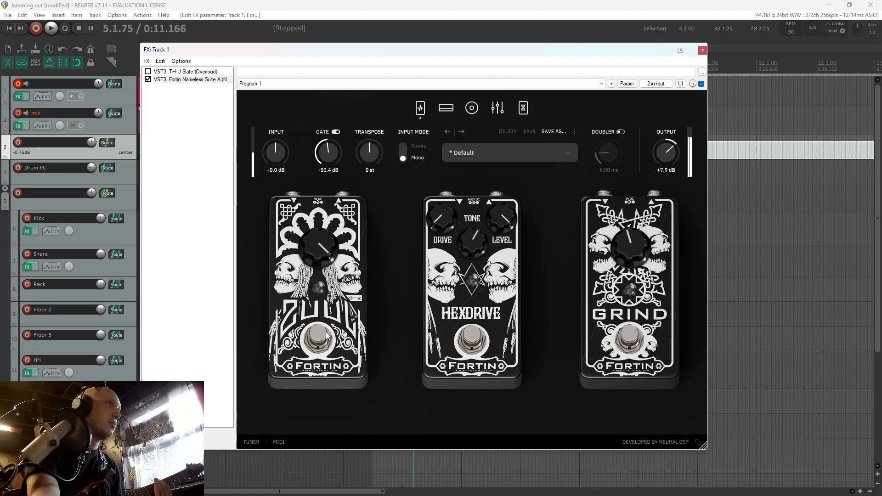
drag(325, 262, 313, 308)
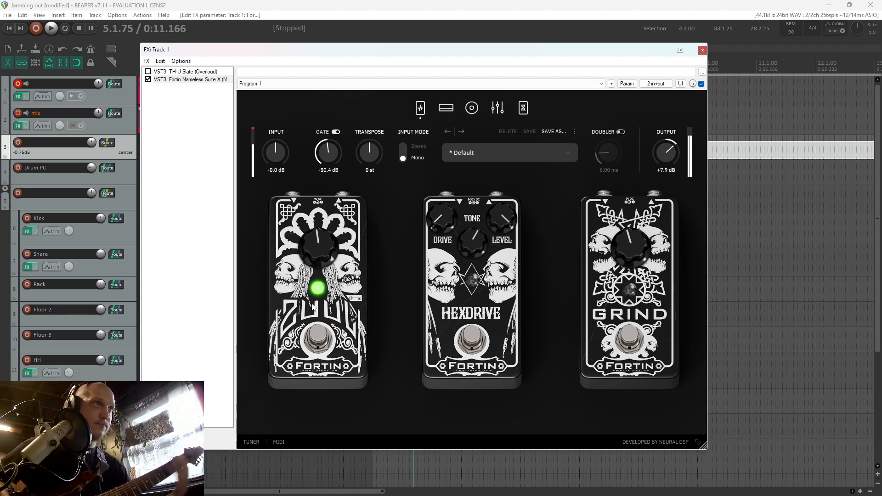
click(313, 307)
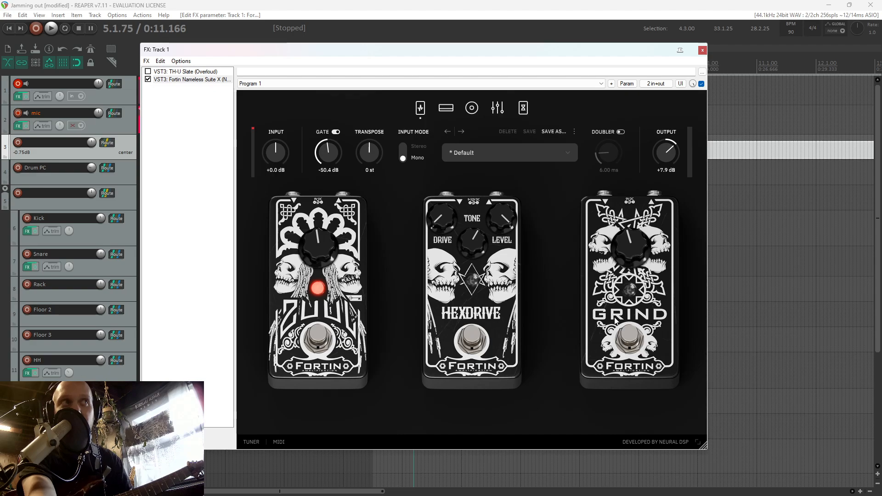
click(634, 327)
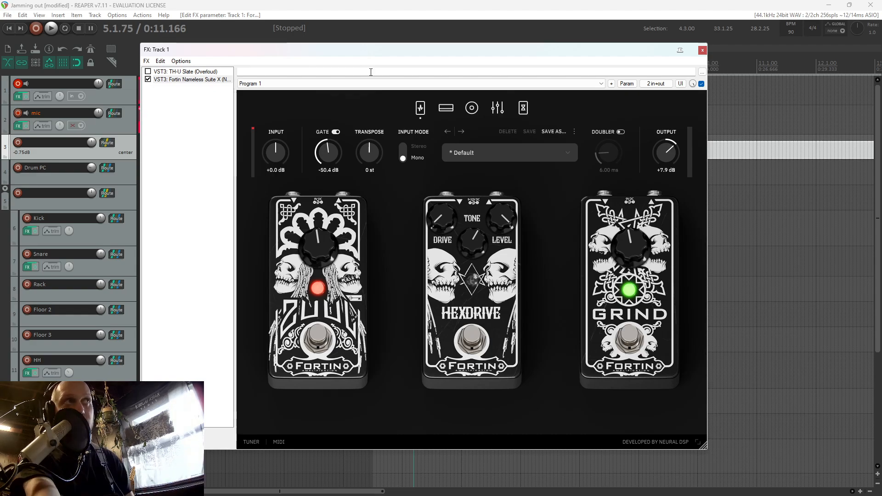
In the cabinet section, replace the Condenser 184 mic with the Ribbon 121 and place it at about position 0.443, distance 0.309
click(472, 111)
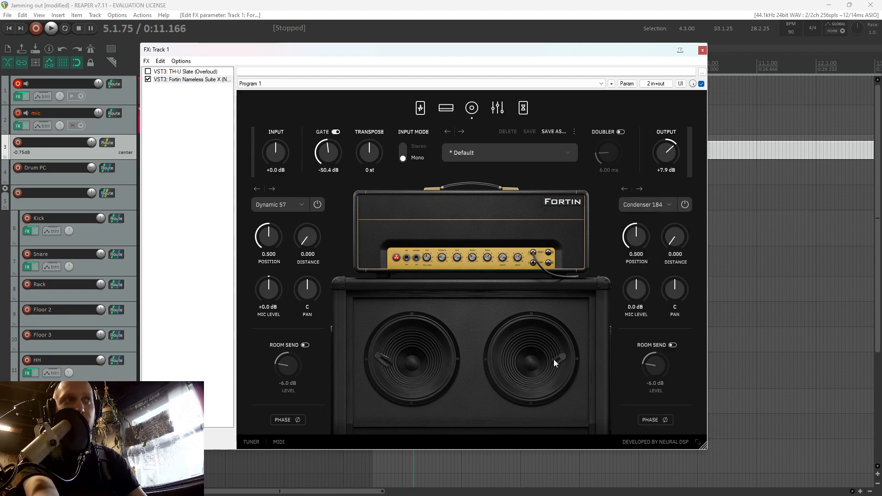
click(646, 205)
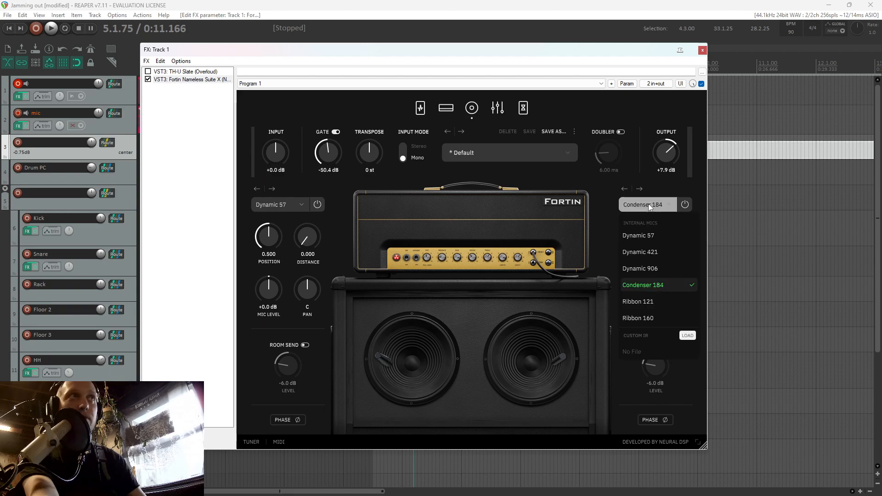
click(646, 304)
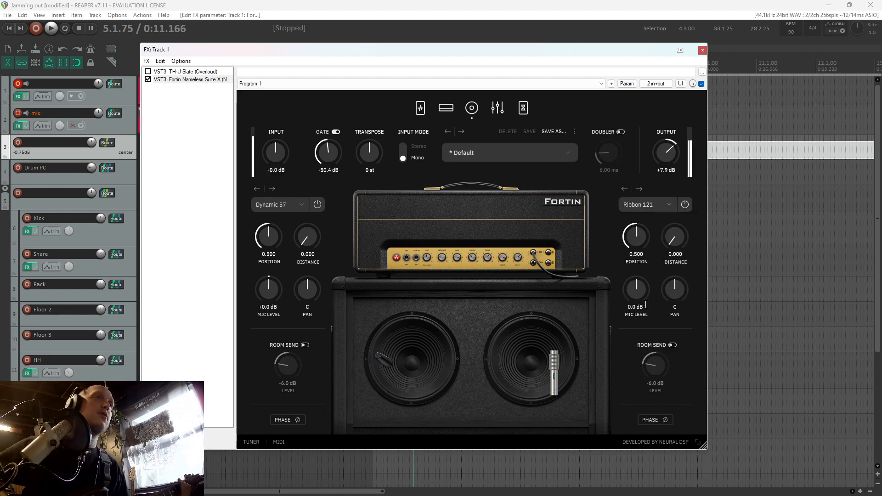
drag(569, 374, 547, 391)
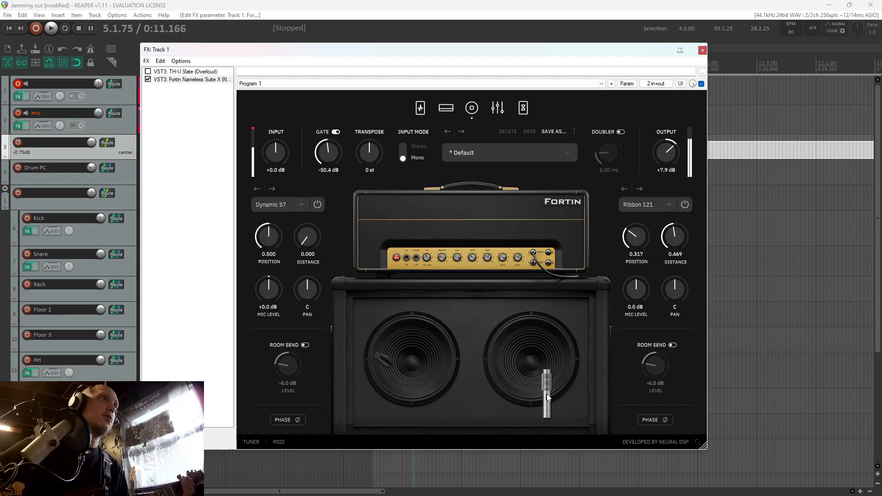
click(685, 204)
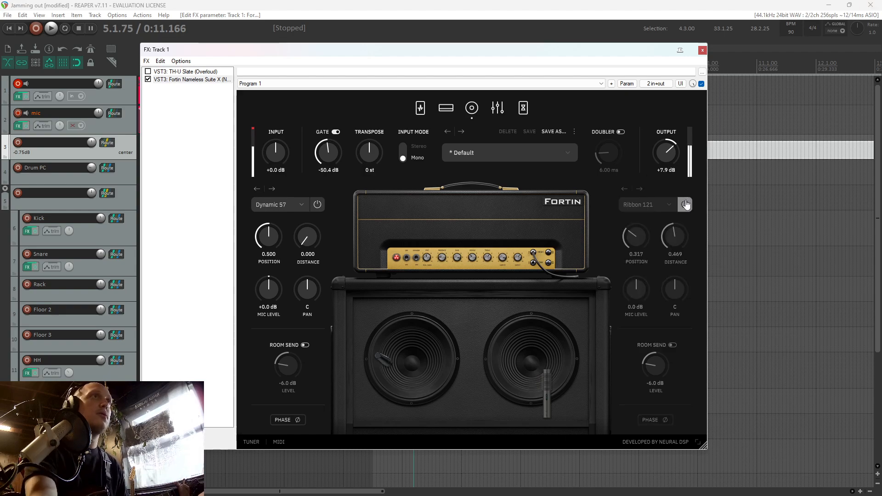
click(685, 205)
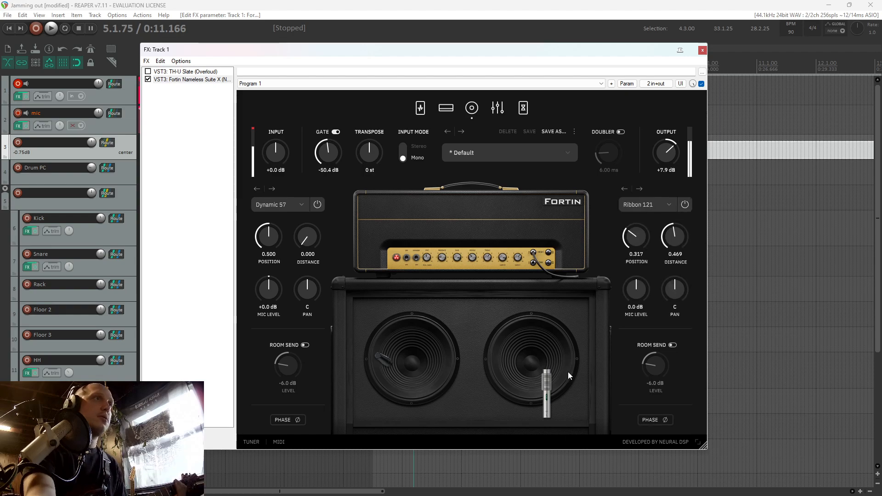
drag(569, 374, 556, 389)
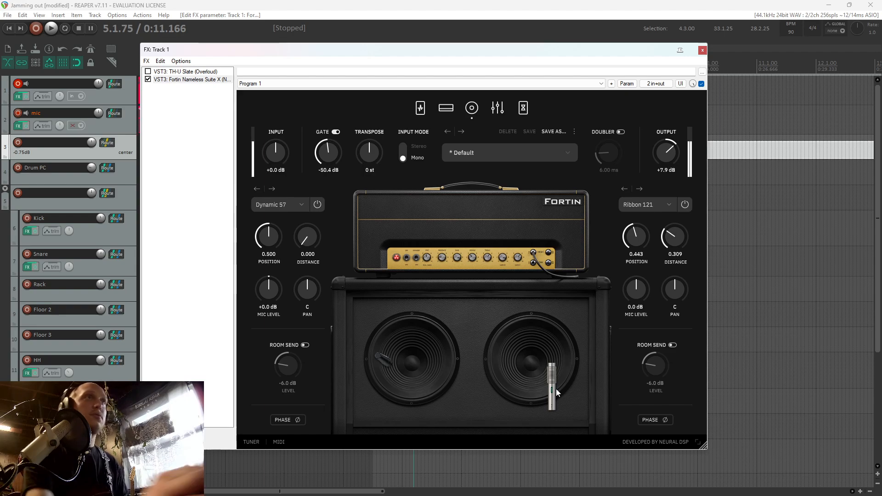
Try the Ribbon 160 in place of the second cabinet mic and switch back to the Ribbon 121
click(645, 205)
click(644, 310)
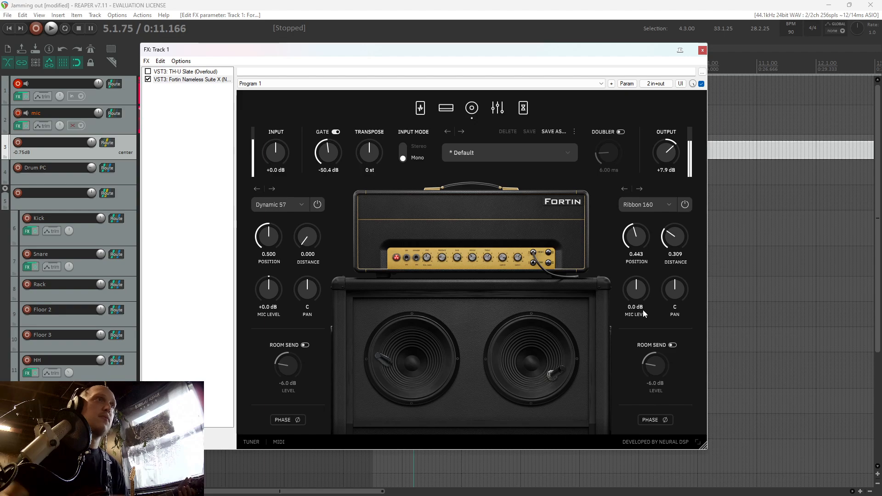
click(644, 205)
click(640, 301)
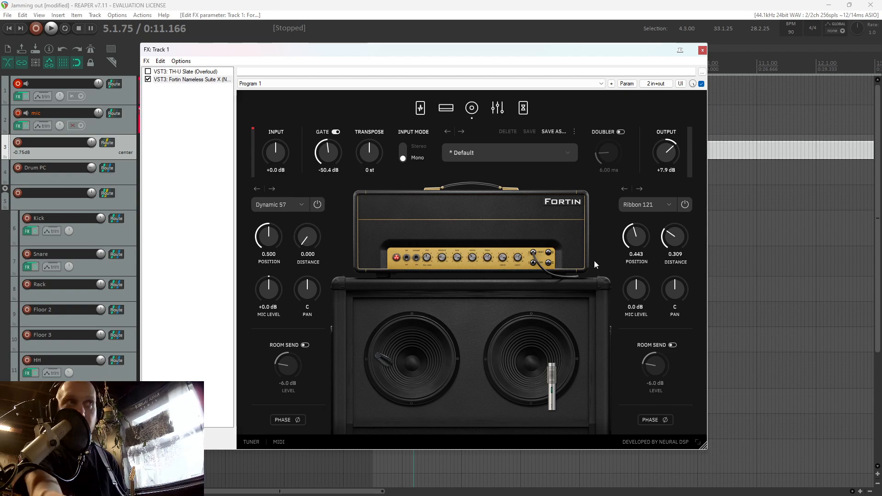
Show TH-U Slate from the same FX chain and delete the Randall head, the cabinet and the Param EQ from its rig
click(199, 72)
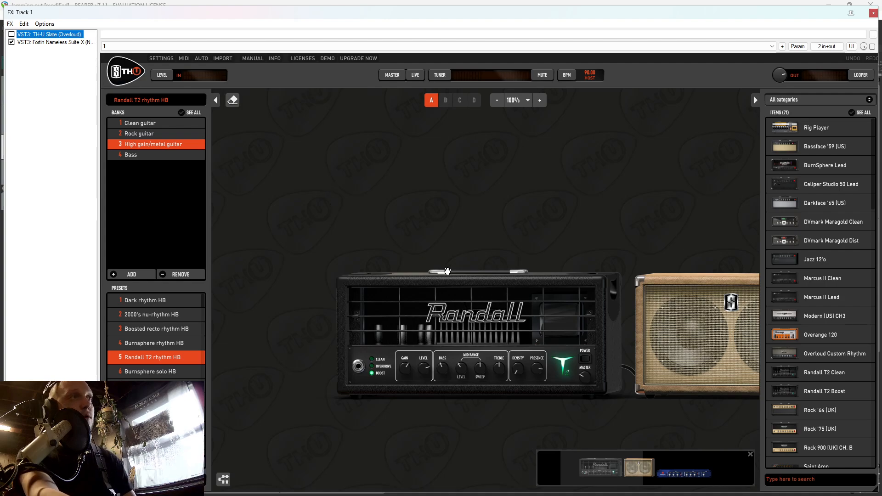
click(542, 312)
drag(542, 312, 747, 437)
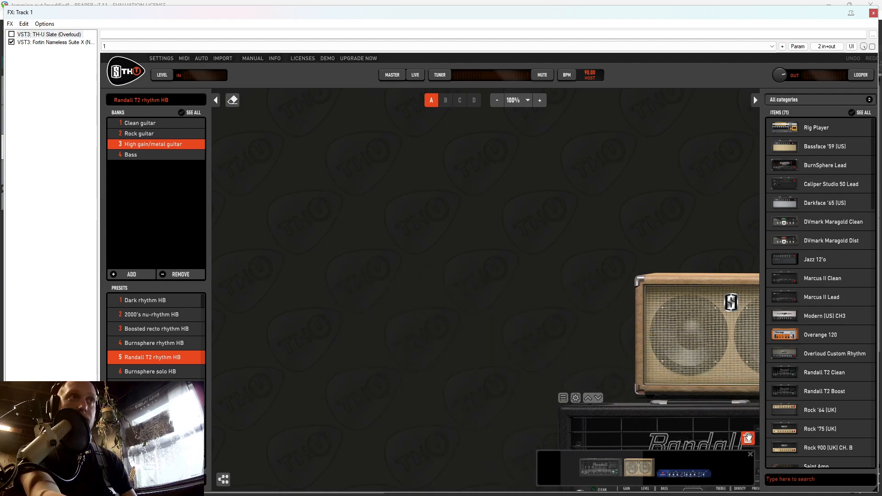
drag(467, 334, 748, 436)
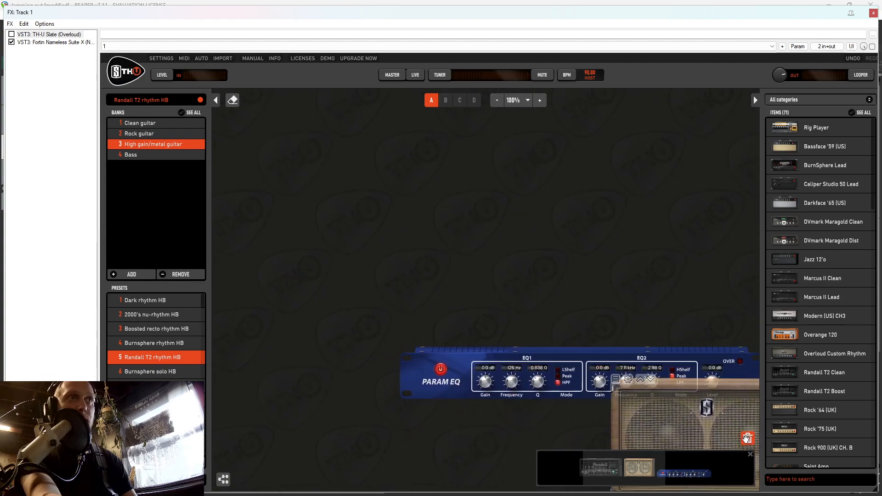
drag(489, 332, 748, 438)
Add a Pitch Shift unit to the empty rig of an enabled TH-U Slate, with Pitch Coarse set to -2
scroll(770, 327, down, 15)
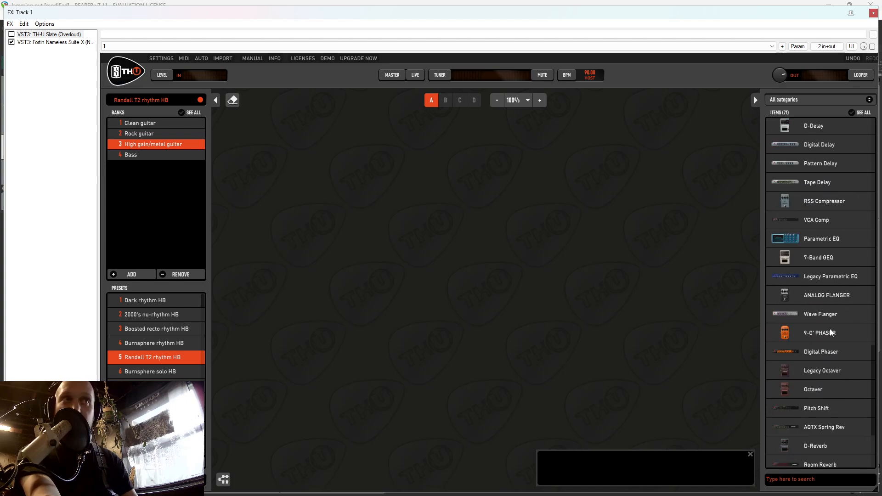
drag(796, 282, 519, 257)
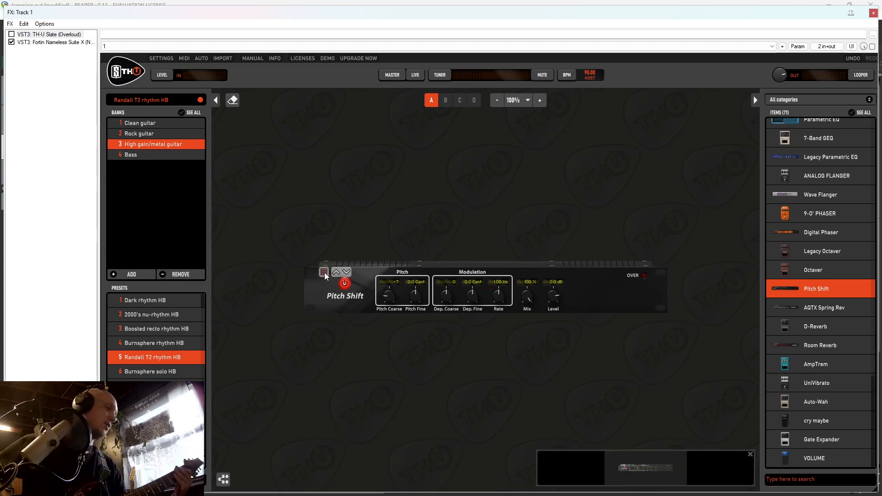
click(11, 34)
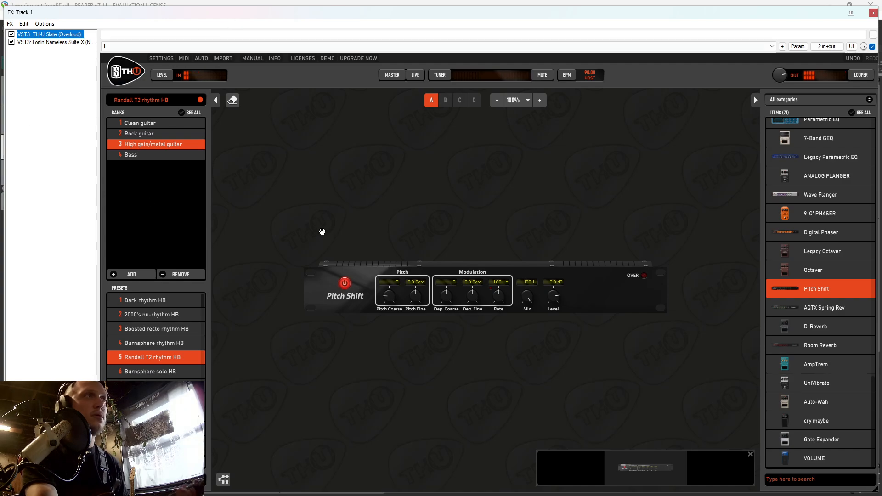
drag(390, 299, 390, 288)
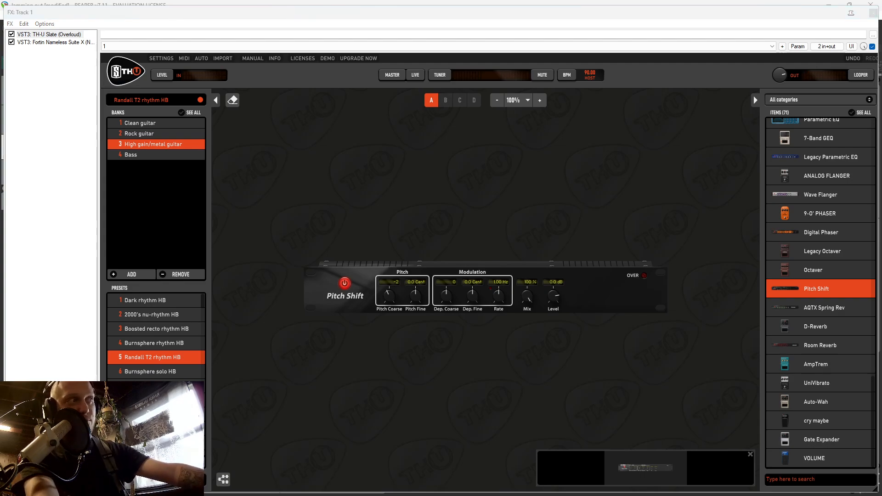
Find the ReaTune (Cockos) plug-in with the filter "tun" and add it to track 1's FX chain
drag(466, 11, 434, 213)
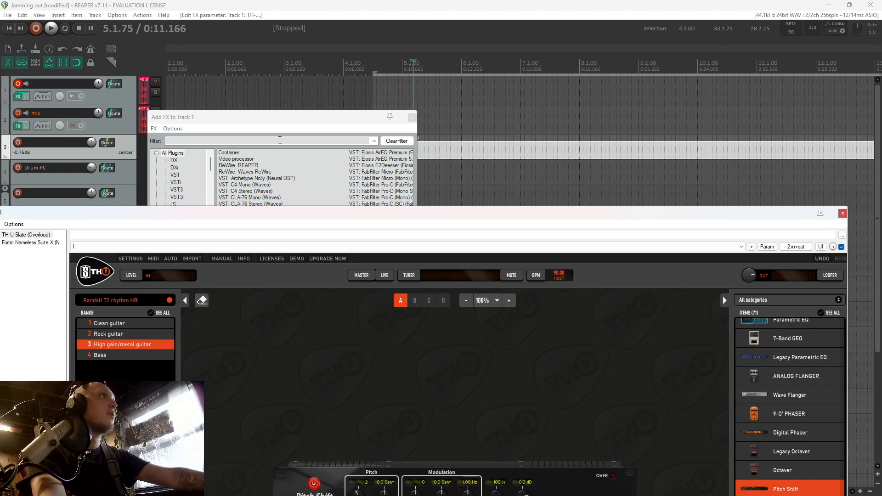
click(282, 140)
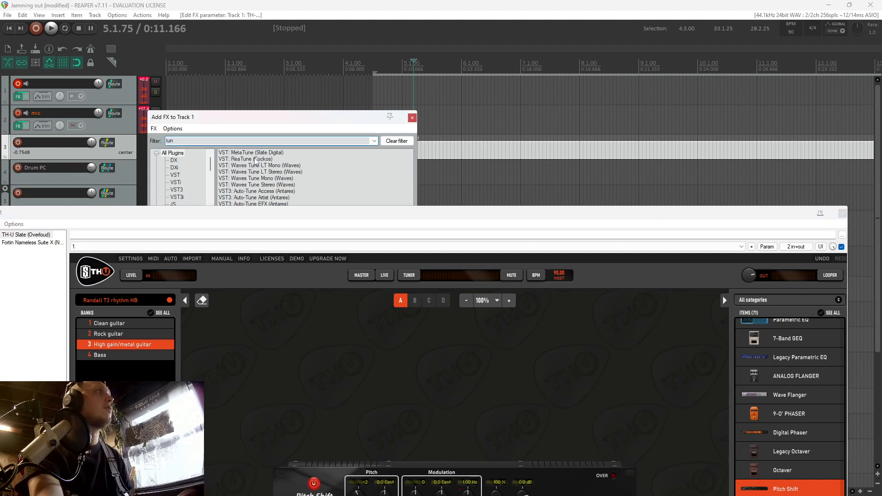
double_click(253, 159)
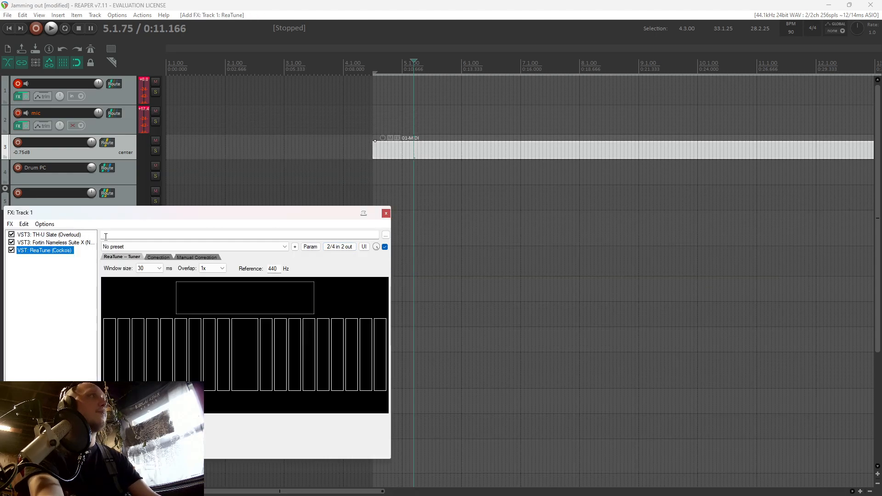
Show Fortin Nameless Suite X, TH-U Slate and ReaTune in turn, and remove ReaTune from track 1's FX chain
click(60, 242)
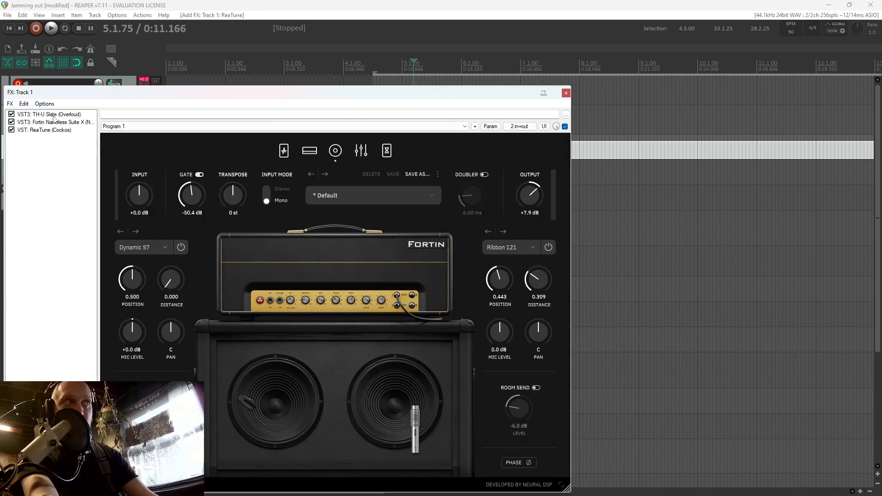
click(54, 115)
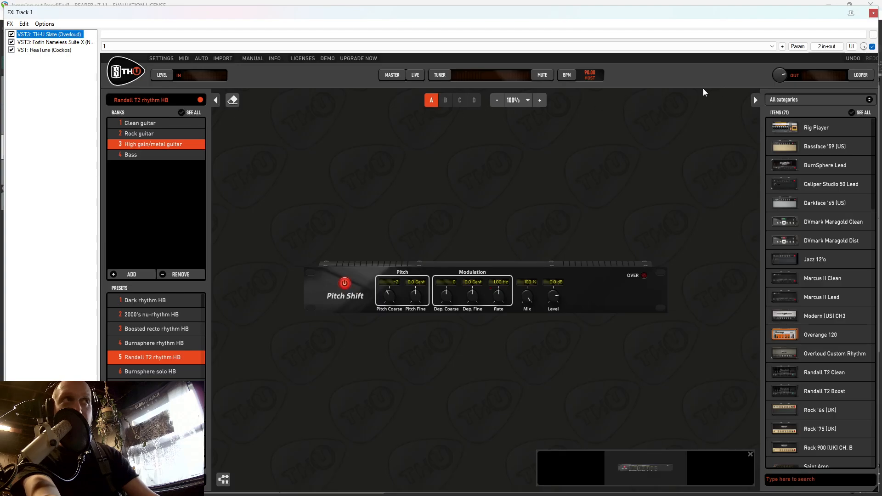
click(45, 50)
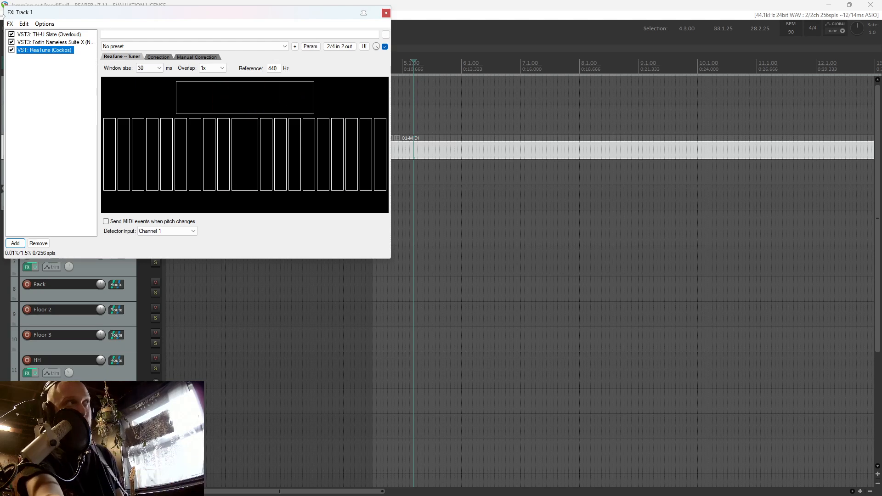
drag(65, 68, 40, 54)
key(Delete)
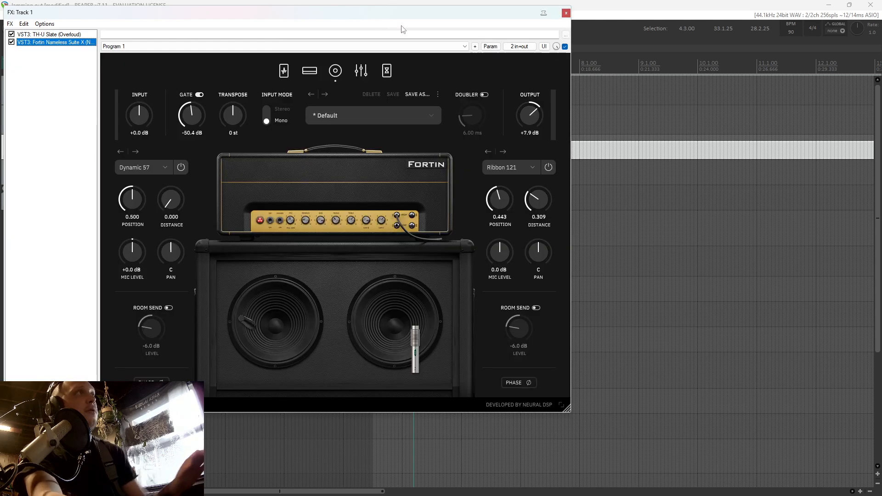
Close track 1's FX window and open the 01-MIDI item on track 3 in the MIDI editor
click(566, 14)
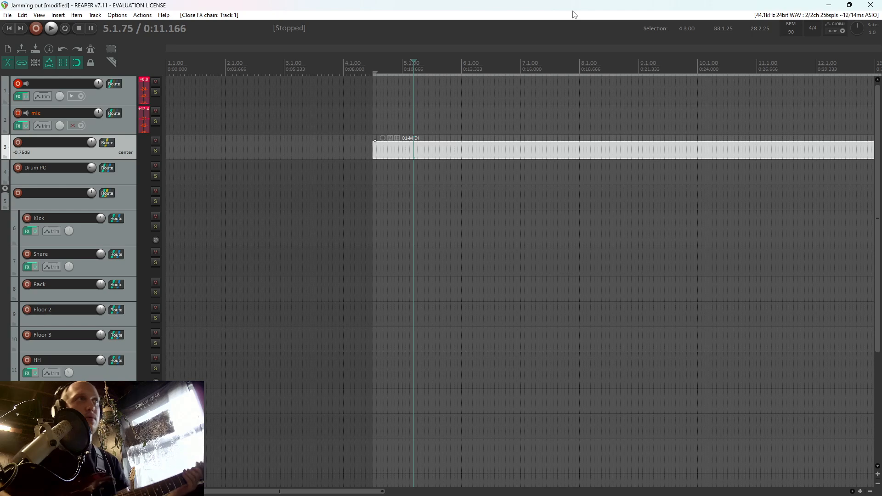
double_click(429, 151)
click(870, 5)
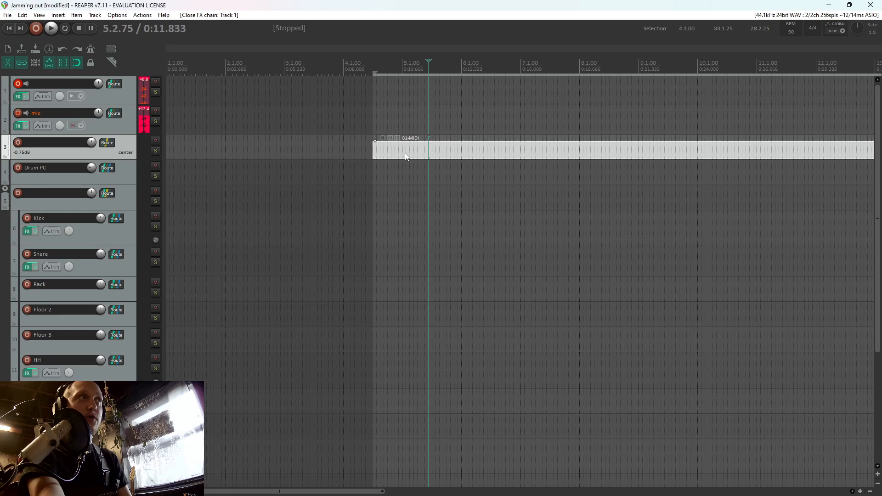
scroll(133, 228, down, 5)
scroll(131, 229, up, 4)
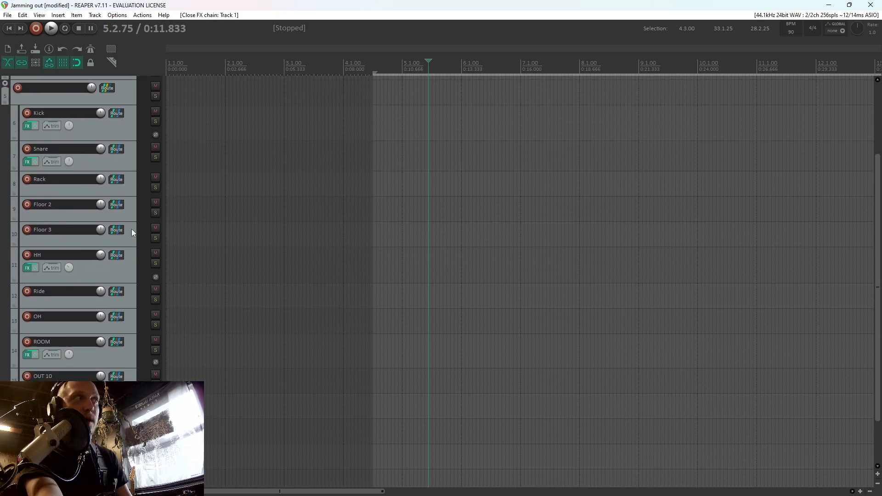
scroll(120, 236, up, 2)
scroll(112, 239, down, 3)
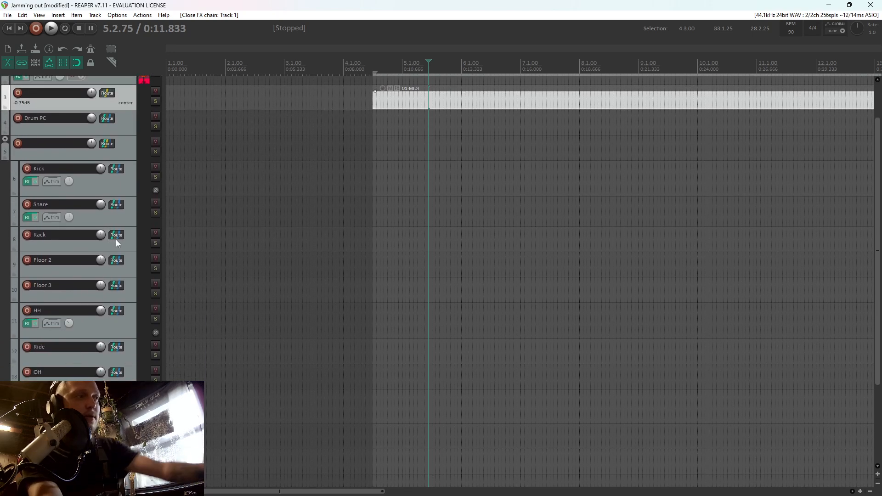
click(117, 237)
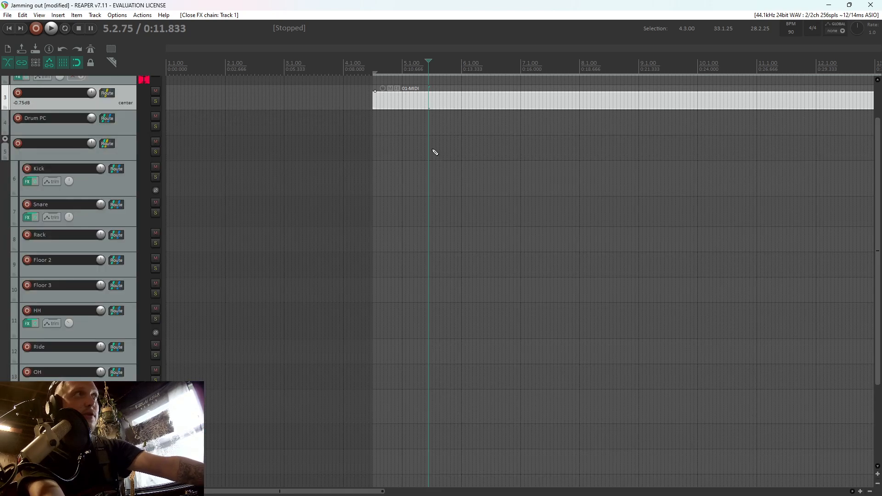
double_click(396, 101)
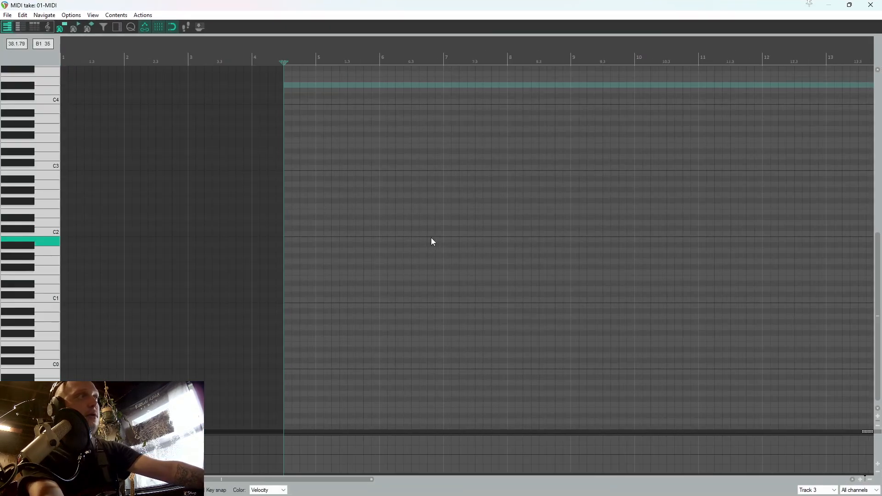
Add a C2 note at the very start of the MIDI item and a D2 note at the start of measure 5
click(289, 366)
scroll(303, 366, up, 3)
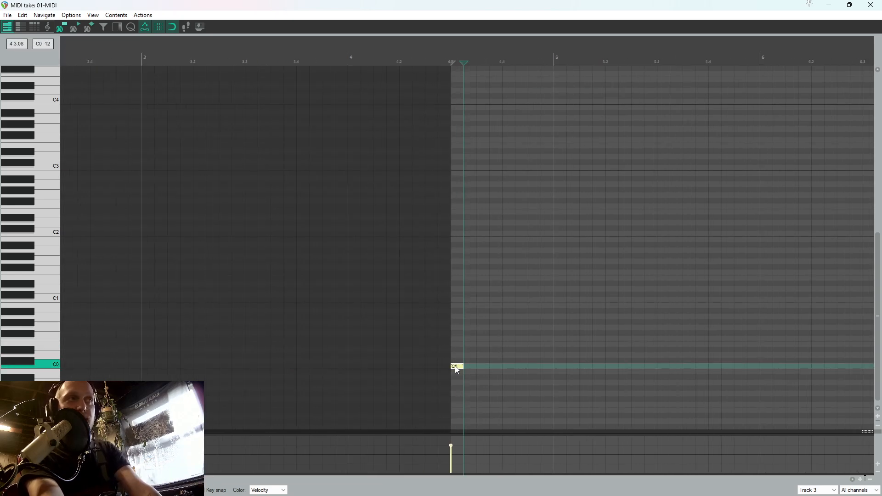
drag(456, 369, 457, 238)
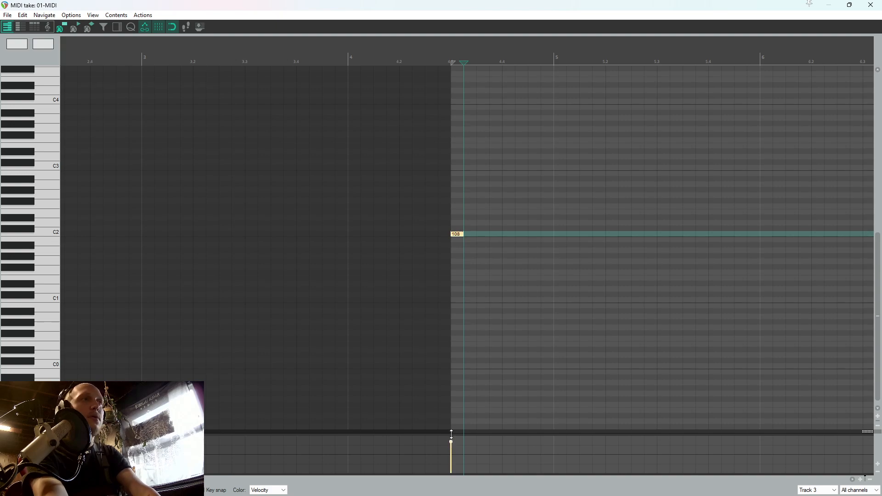
click(560, 223)
scroll(560, 225, up, 2)
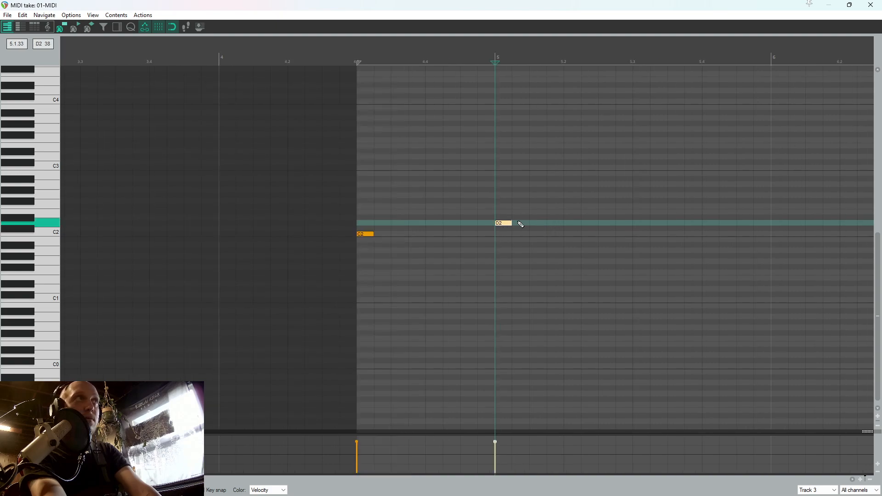
scroll(518, 224, up, 2)
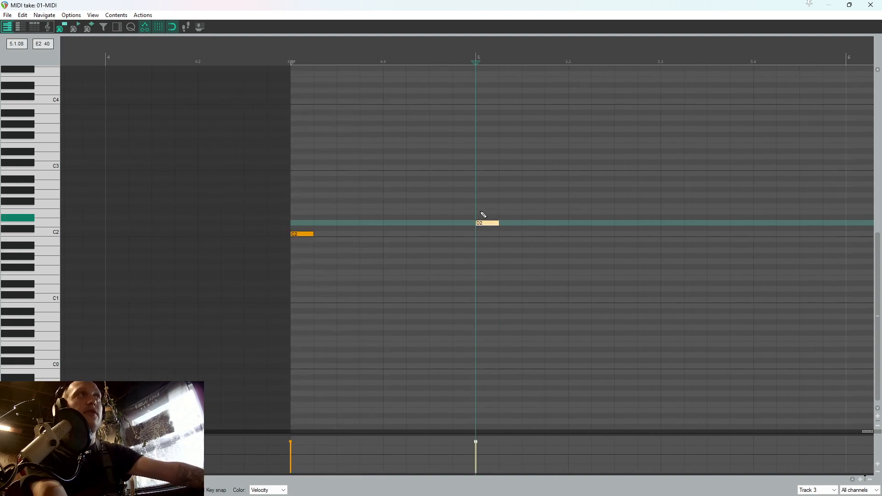
Move the 01-MIDI item so that it starts at measure 4, and reopen it for note editing
key(Escape)
drag(477, 96, 360, 95)
click(322, 97)
double_click(323, 97)
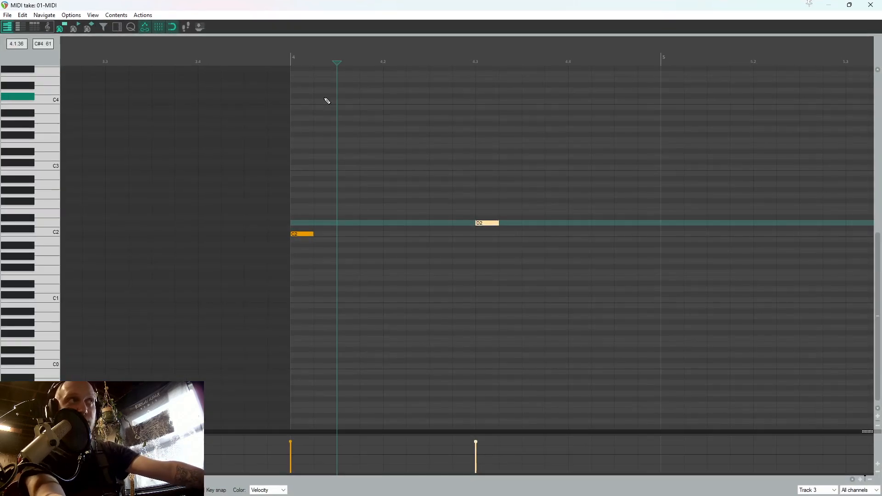
Audition the C2 and D2 notes, copy both and paste them at the start of measure 5
key(space)
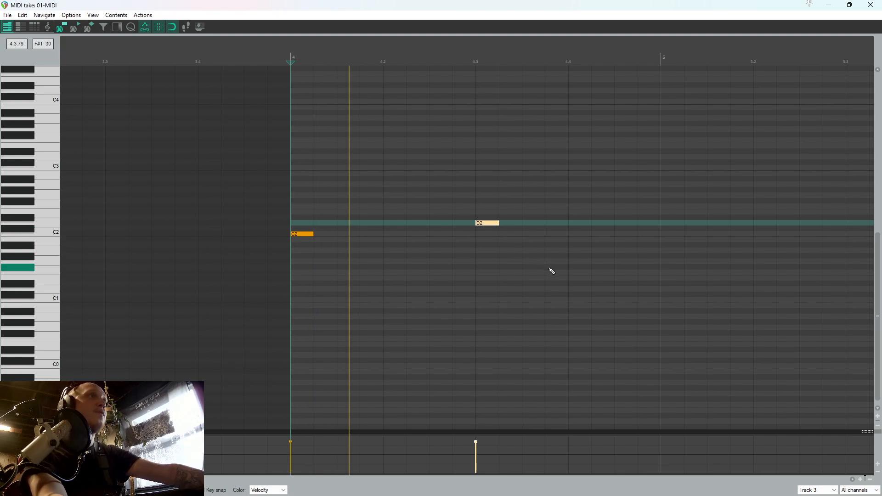
drag(581, 287, 246, 175)
key(space)
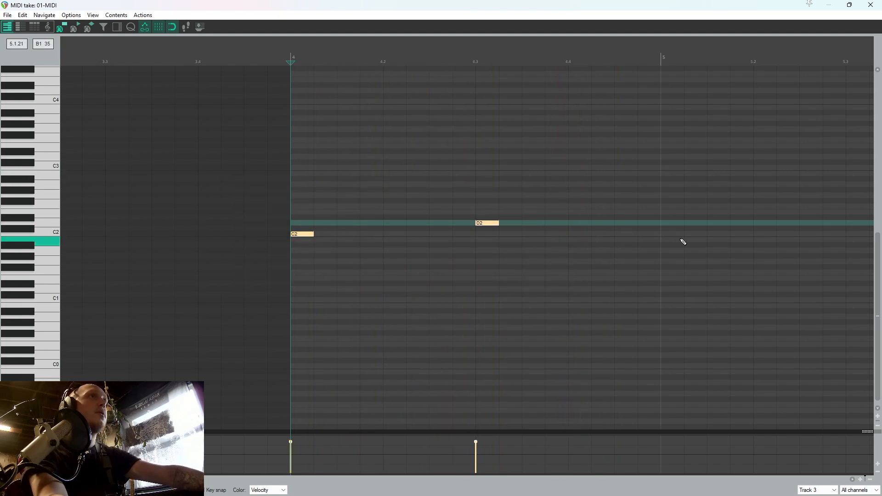
key(ctrl+c)
click(662, 229)
key(ctrl+v)
Raise both D2 notes to E2 and play the pattern from the start of measure 4
scroll(632, 236, down, 3)
key(w)
drag(600, 231, 357, 215)
key(space)
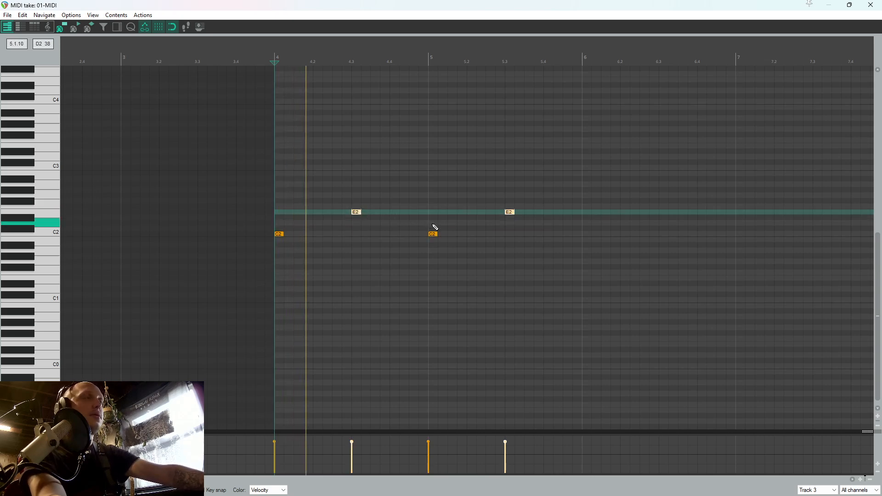
Copy the four C2 and E2 notes and paste them at the start of measure 6
drag(558, 236, 244, 184)
key(space)
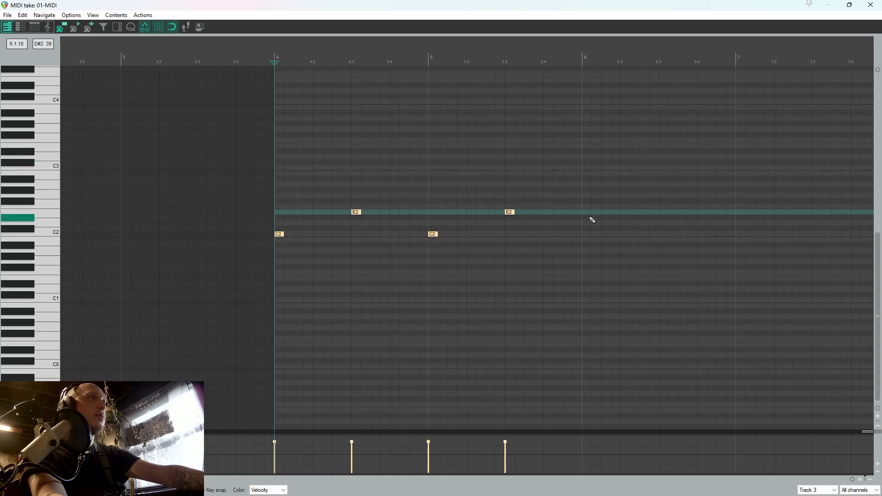
click(586, 225)
key(ctrl+v)
Add C#3 and A3 notes at the start of measure 4 and another A3 on beat 4.2
key(Home)
scroll(142, 138, up, 3)
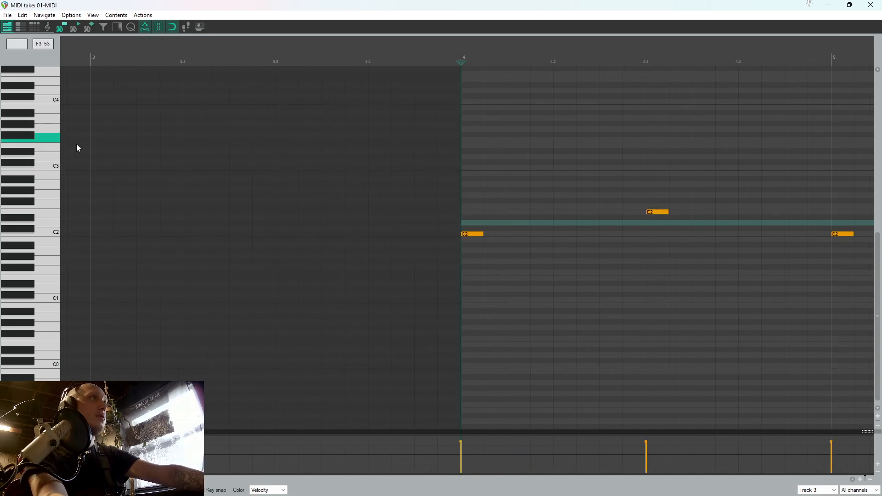
scroll(56, 148, up, 2)
scroll(56, 148, up, 2)
click(468, 229)
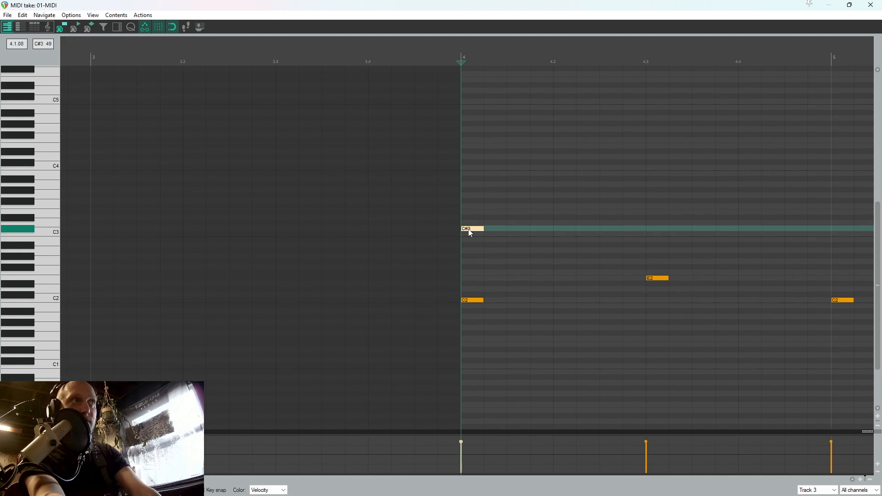
drag(467, 197, 470, 188)
click(571, 184)
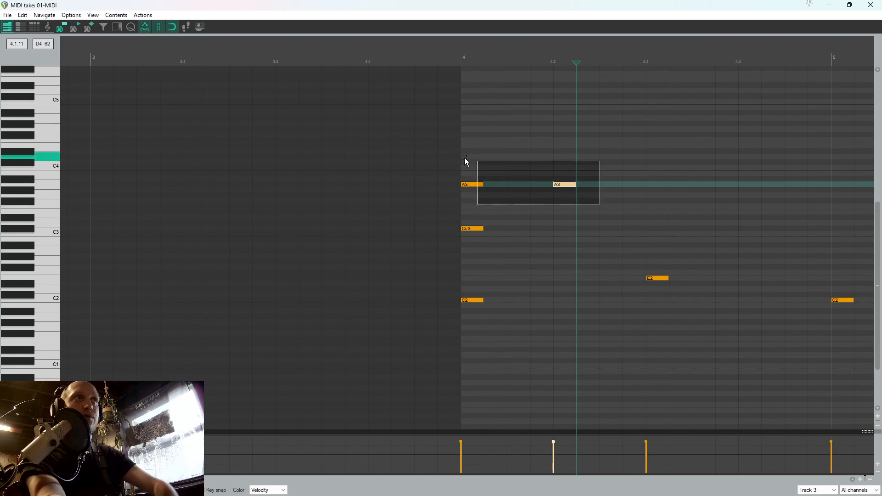
Duplicate the pair of A3 notes until there is one on every beat of measures 4 and 5
scroll(649, 187, down, 3)
key(ctrl+d)
key(ctrl+d)
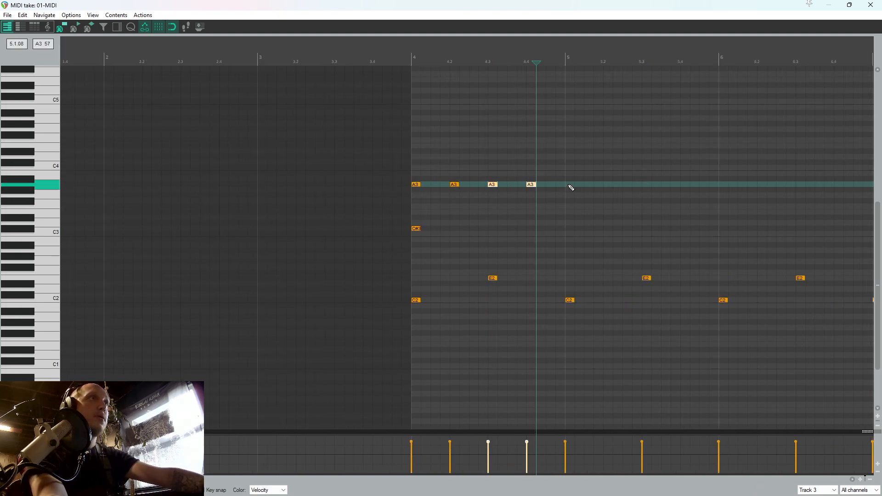
key(ctrl+d)
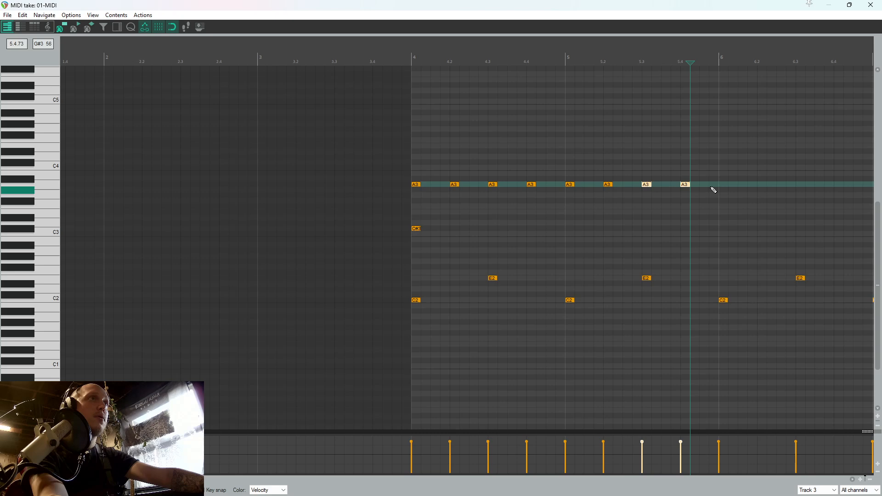
Delete the C2 and E2 notes from measure 6 onward
drag(822, 313, 720, 241)
scroll(721, 241, down, 2)
drag(735, 324, 490, 233)
key(Delete)
Copy the complete two-measure pattern of measures 4 and 5 and paste it at the start of measure 6
drag(558, 333, 199, 96)
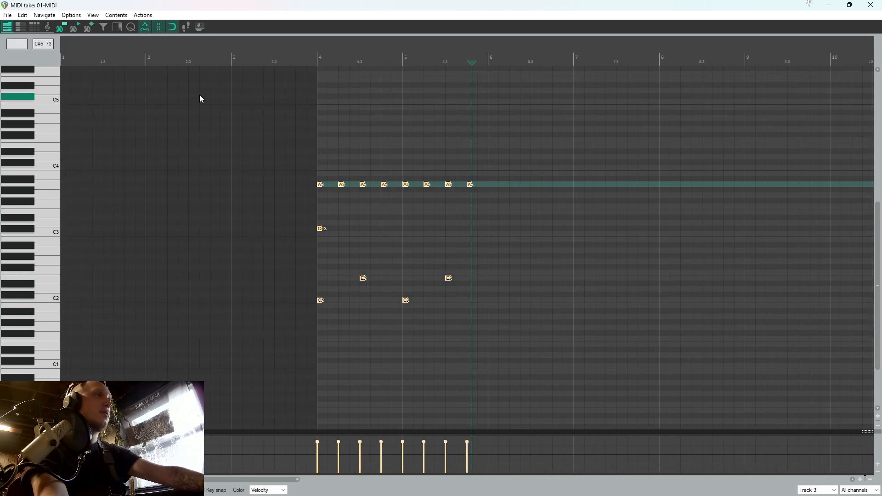
key(ctrl+c)
click(491, 279)
key(ctrl+v)
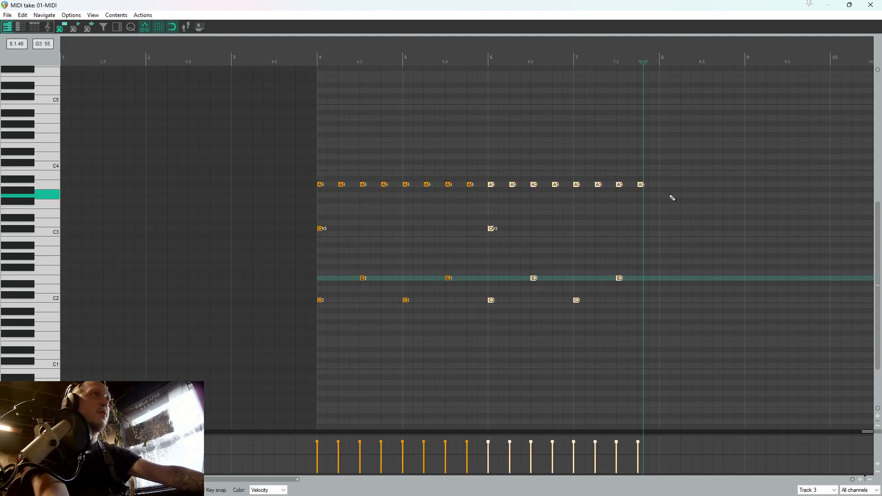
Humanize all the A3 and C#3 notes with velocity at 19% and timing at 0%
drag(660, 235, 280, 135)
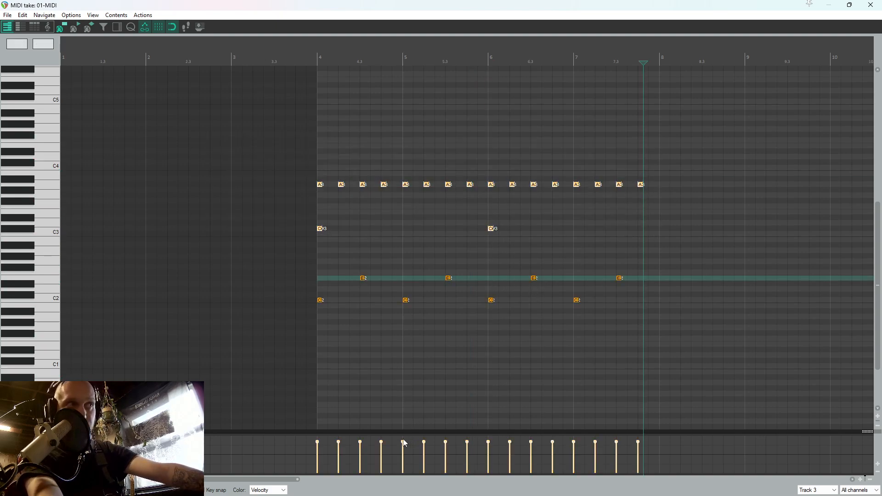
drag(404, 441, 404, 444)
key(h)
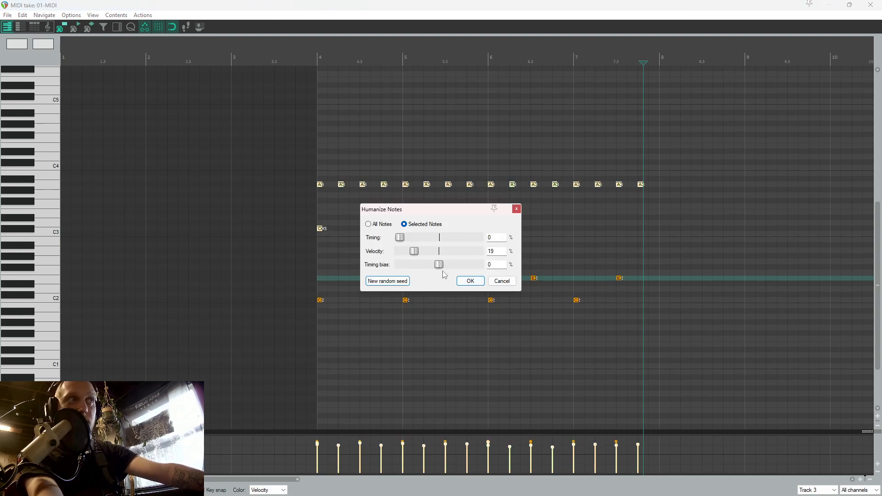
click(474, 285)
Play the humanized drum pattern, close the MIDI editor and stop playback
key(space)
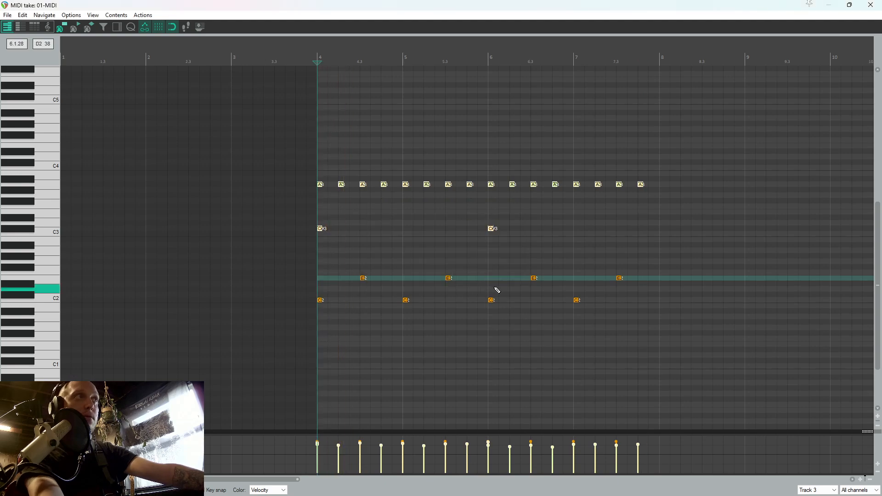
click(871, 4)
scroll(567, 139, down, 3)
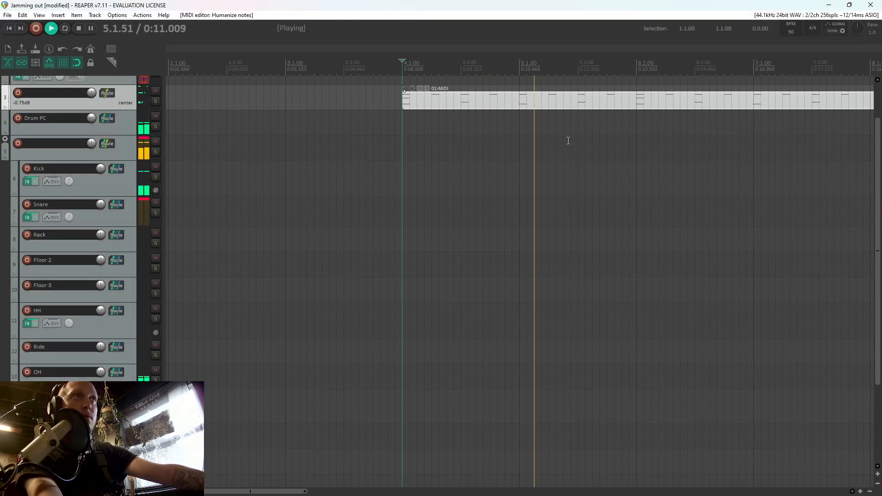
key(space)
Place the edit cursor at 3.3.00, ahead of the 01-MIDI item, and select the mic track
scroll(363, 129, up, 2)
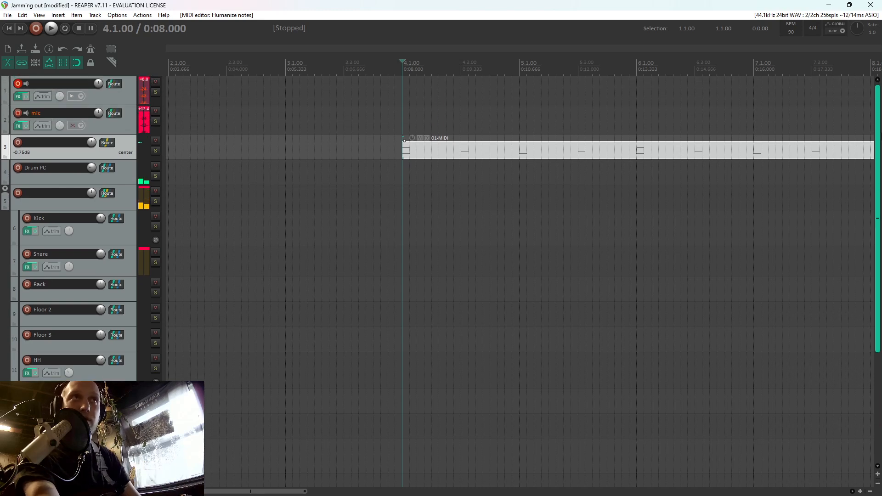
scroll(363, 130, down, 3)
click(314, 117)
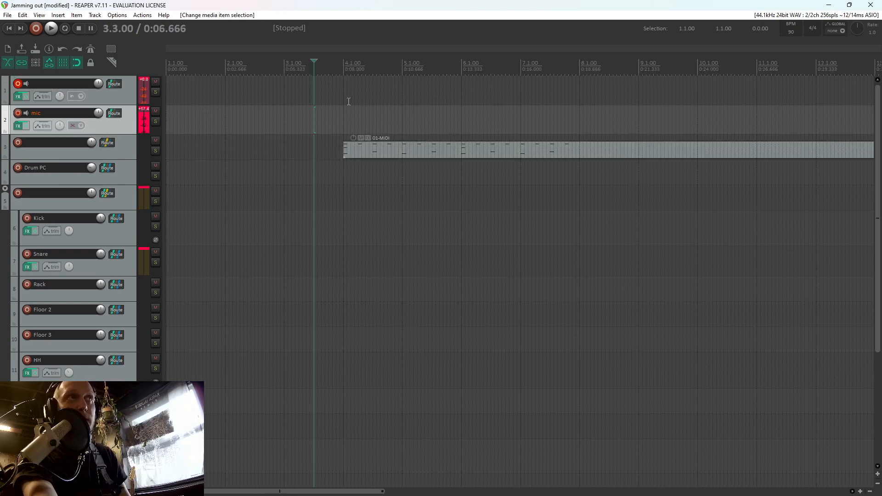
Place the edit cursor at 3.2.50 on track 1 and play the drum pattern from there
click(302, 106)
click(291, 107)
click(286, 102)
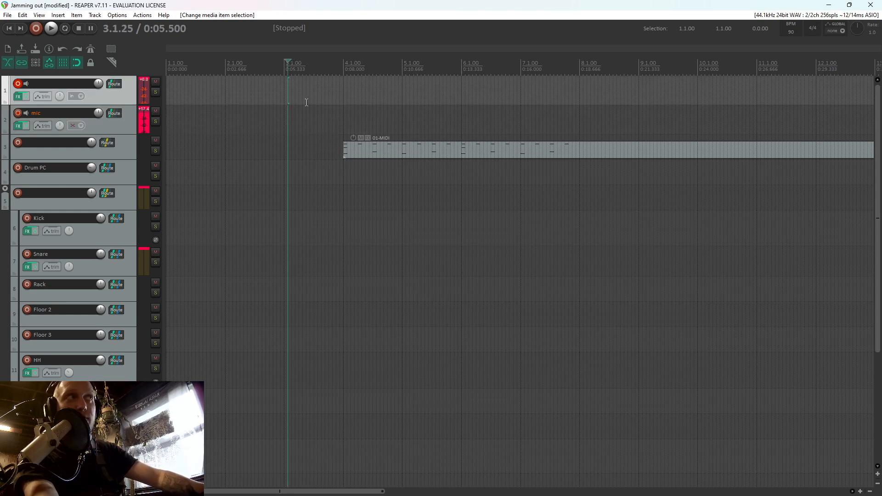
click(306, 100)
key(space)
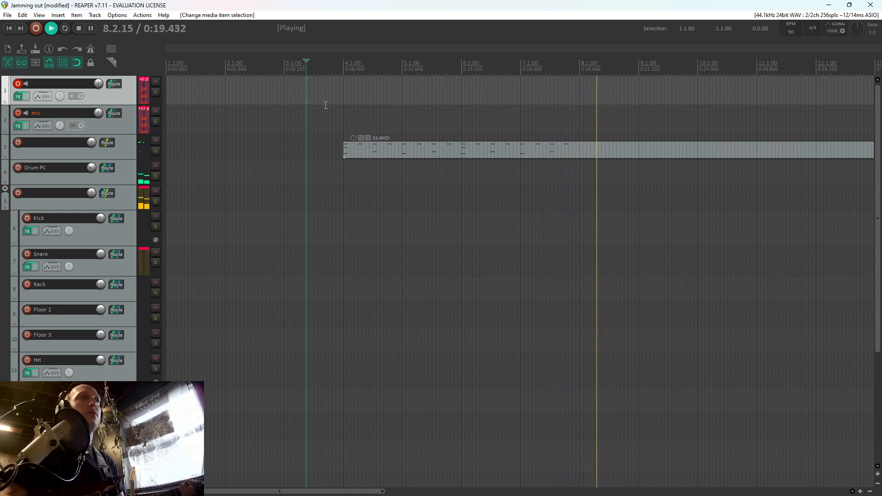
key(space)
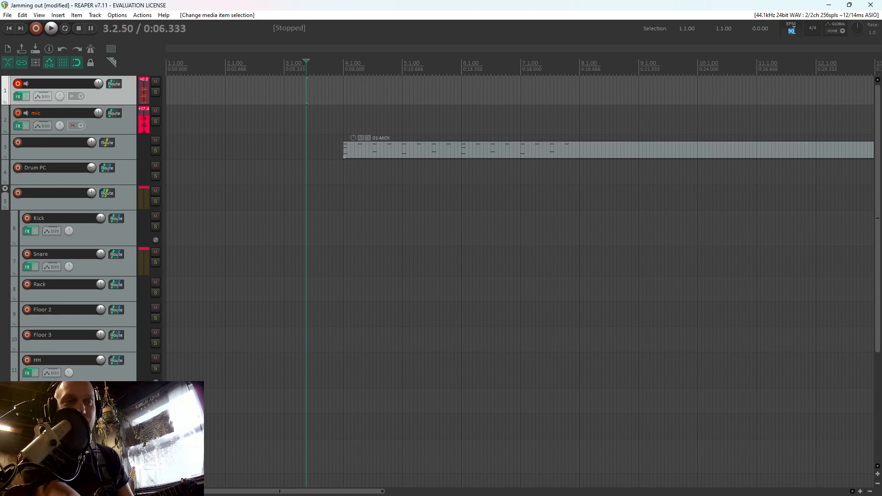
Set the project tempo to 120 BPM, play the drums, and move the edit cursor to 3.1.00
key(Return)
key(space)
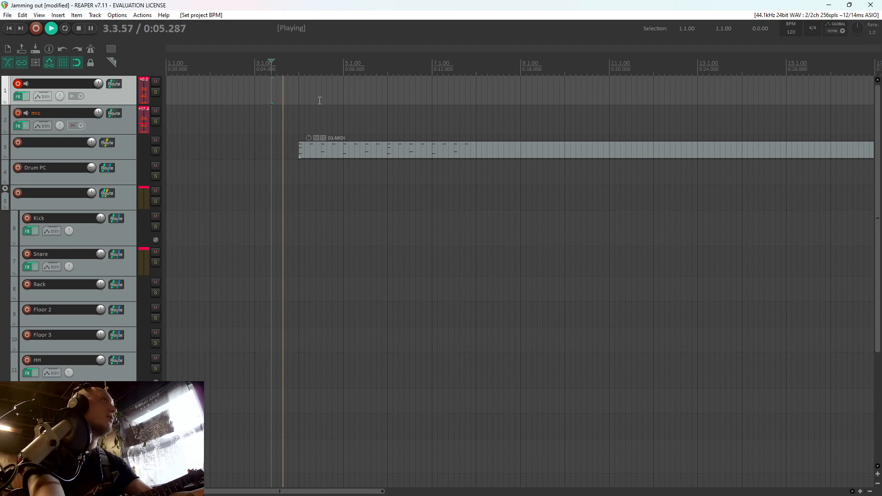
click(255, 109)
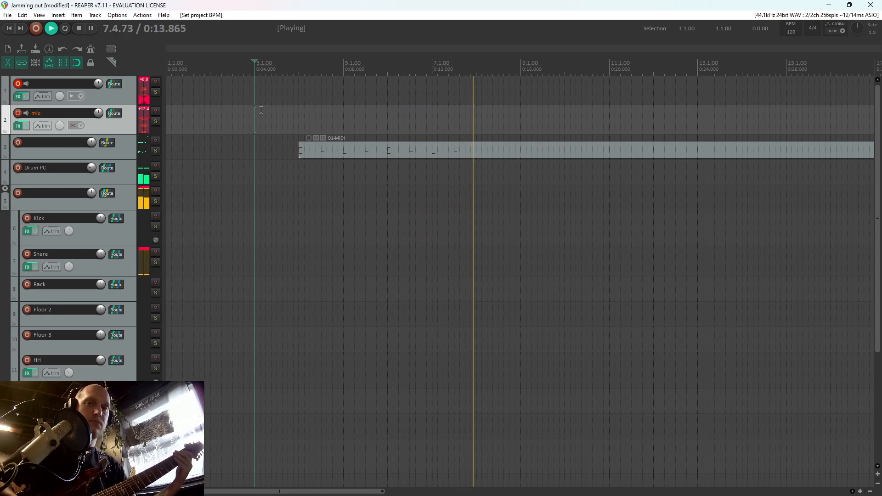
key(space)
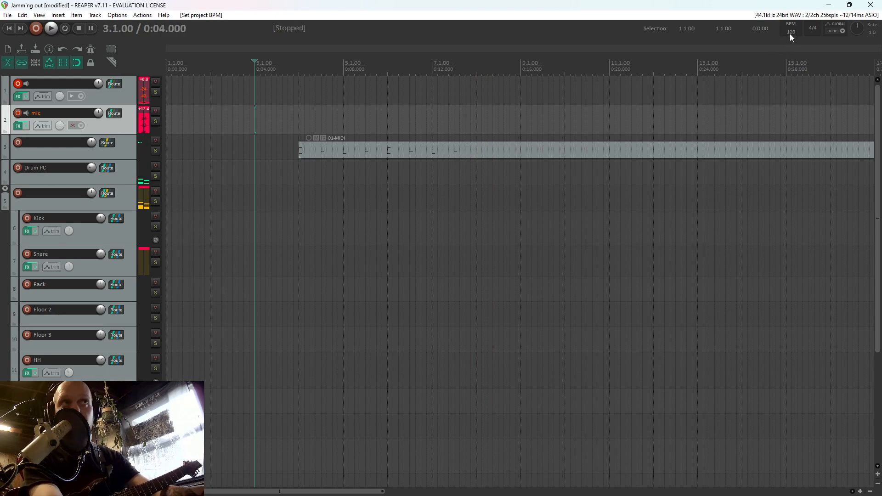
Set the project tempo to 110 BPM and audition the drum pattern at that speed
text(110)
key(Return)
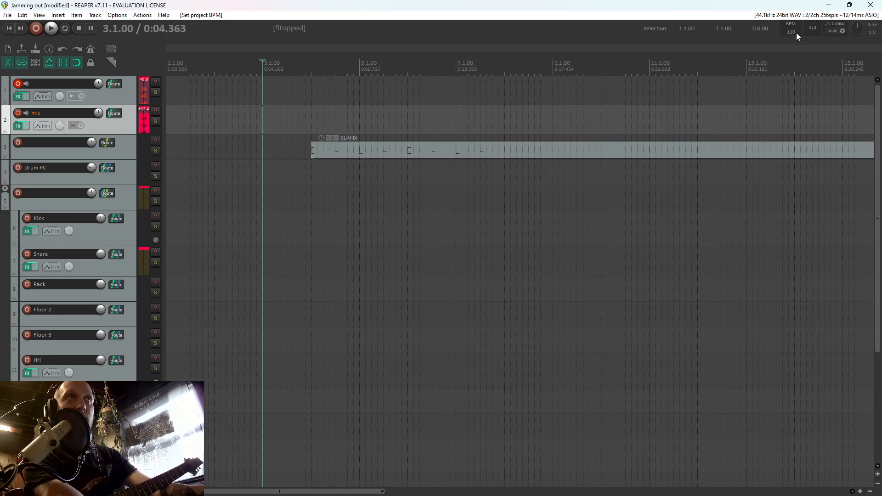
key(space)
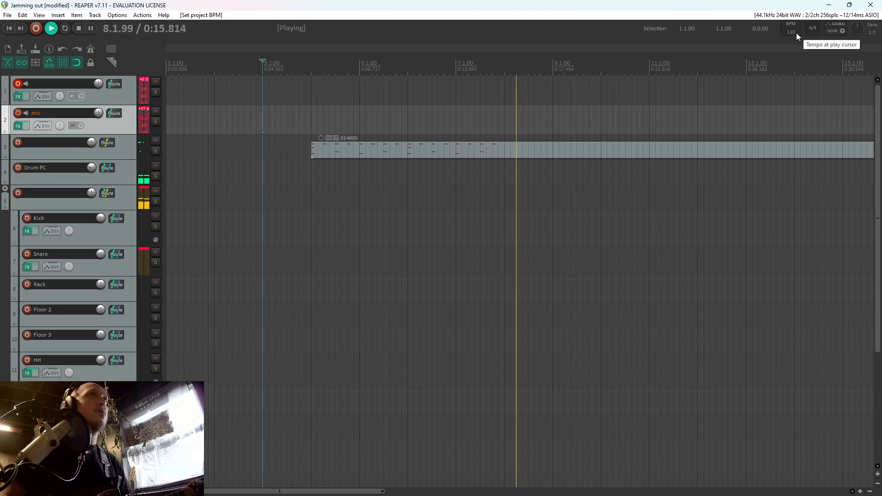
key(space)
Set the project tempo to 90 BPM
double_click(793, 32)
text(90)
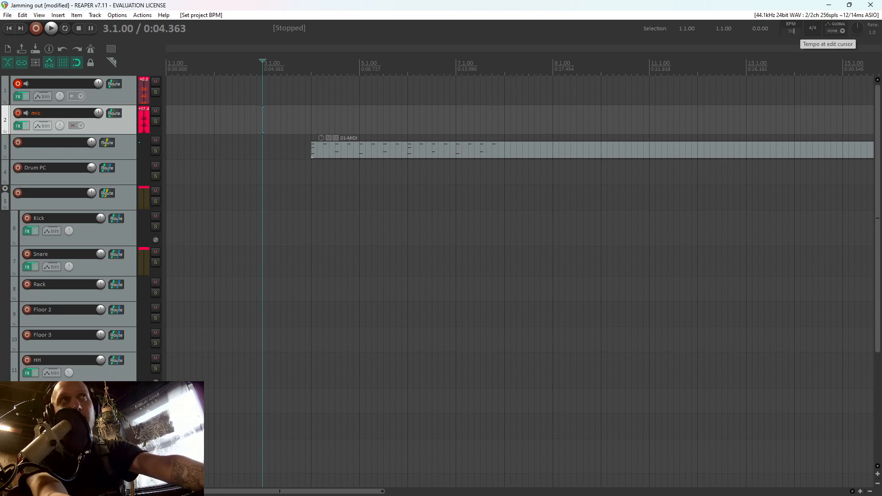
key(Return)
Place the edit cursor at 3.3.50 on track 1 and play the drum pattern while rehearsing the guitar
click(335, 96)
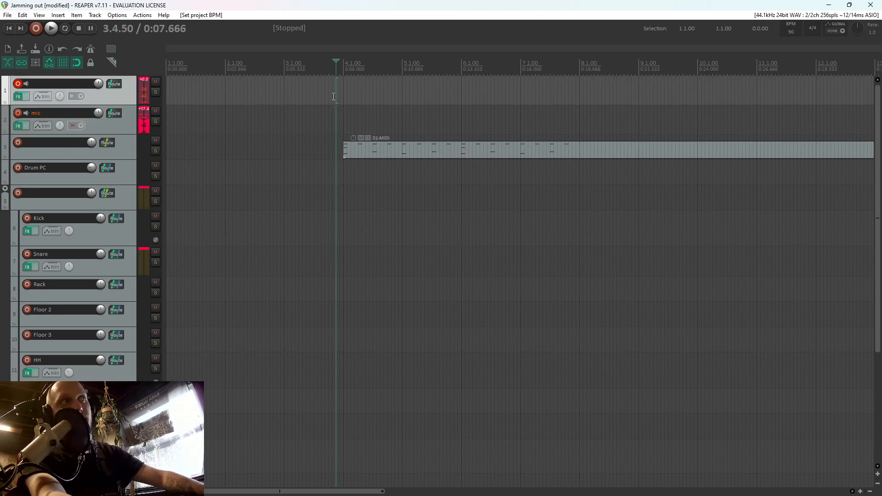
click(302, 95)
click(321, 93)
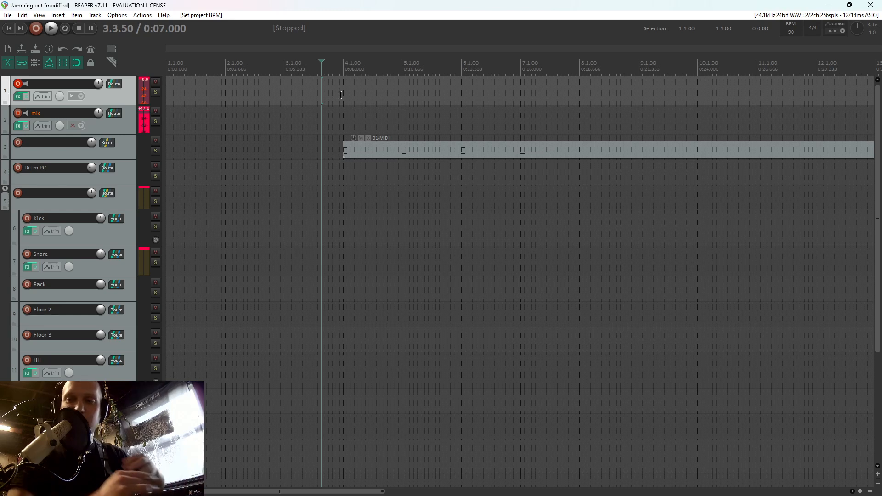
key(space)
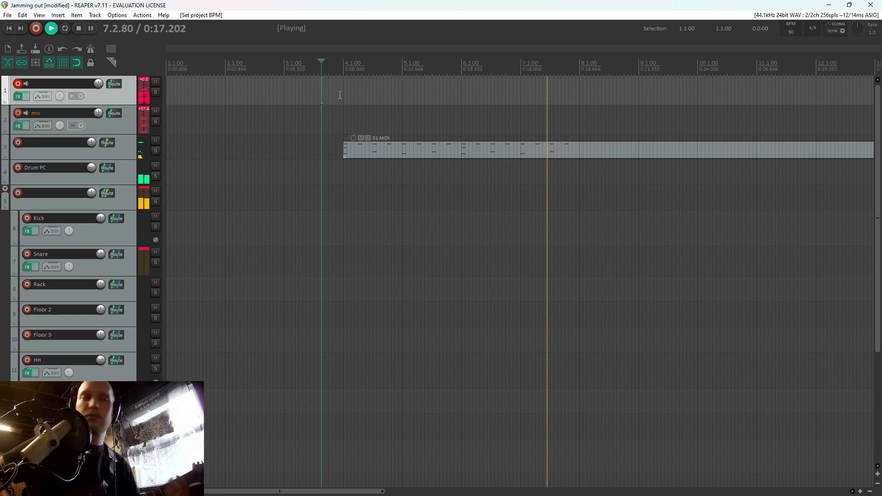
key(space)
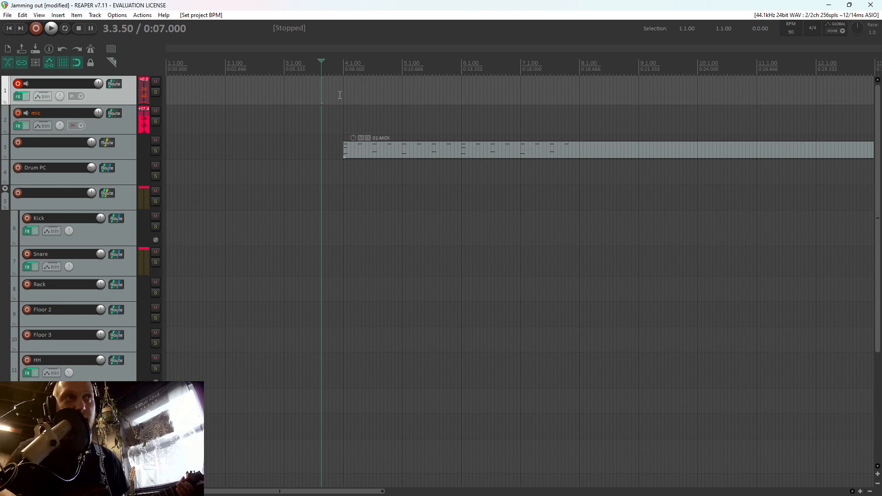
key(space)
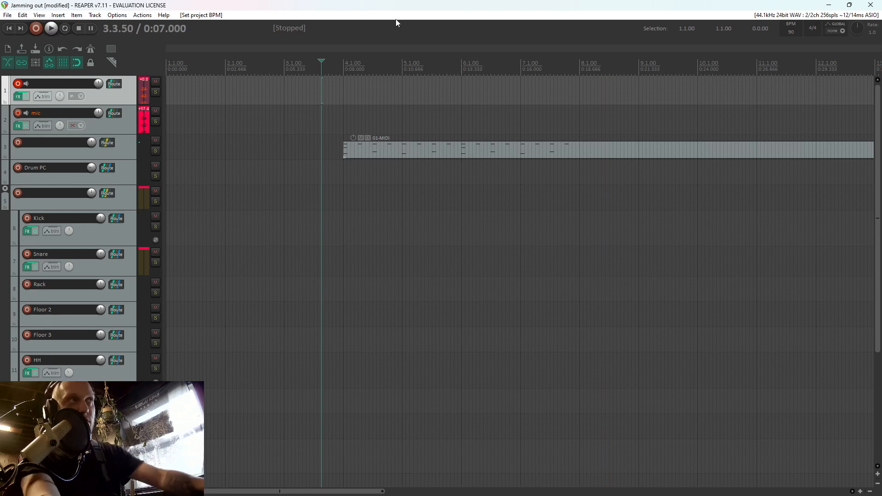
View the 01-MIDI item's notes, close the editor and place the edit cursor at 3.1.00 on track 1
double_click(408, 150)
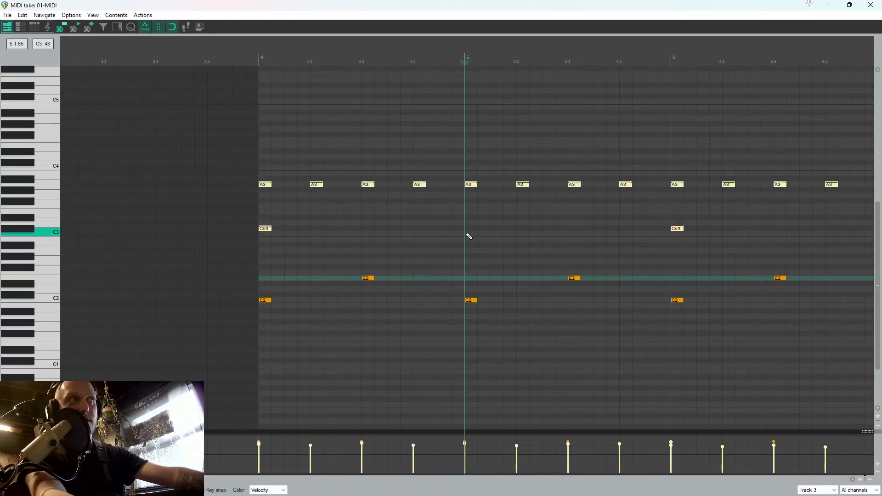
click(871, 5)
click(285, 99)
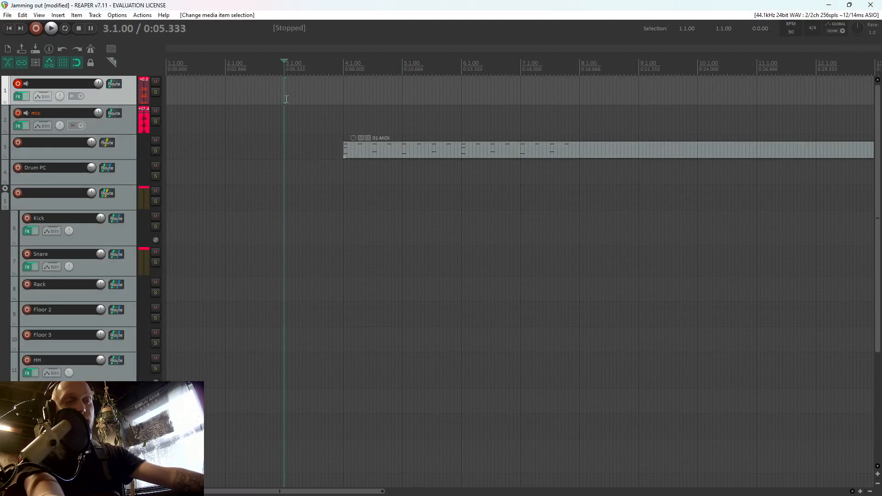
Record two short guitar takes on track 1 from 3.1.00 and delete both recordings
key(ctrl+r)
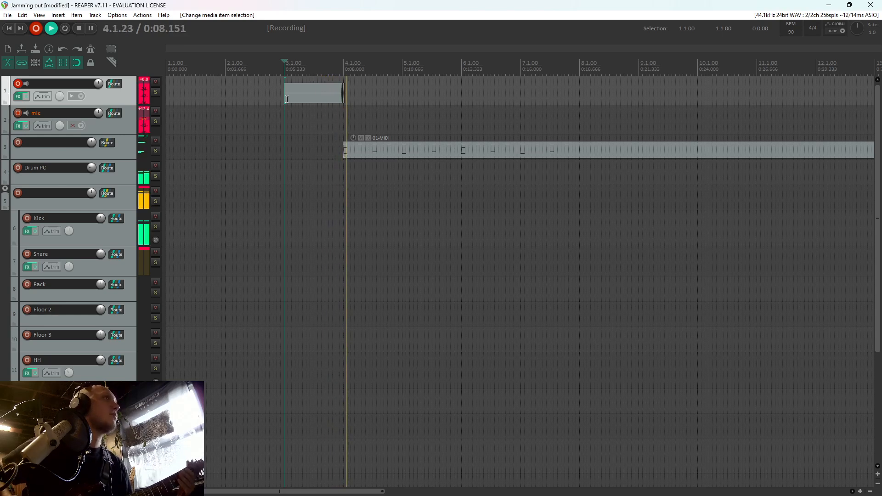
key(space)
key(d)
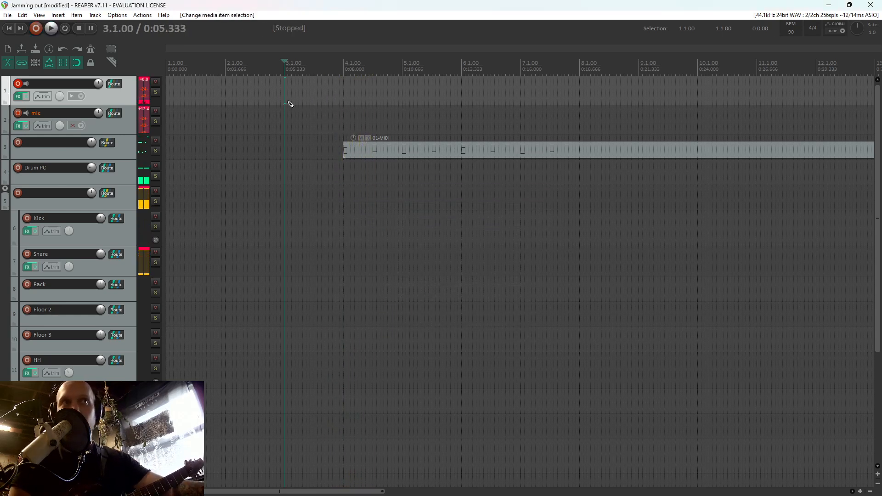
key(ctrl+r)
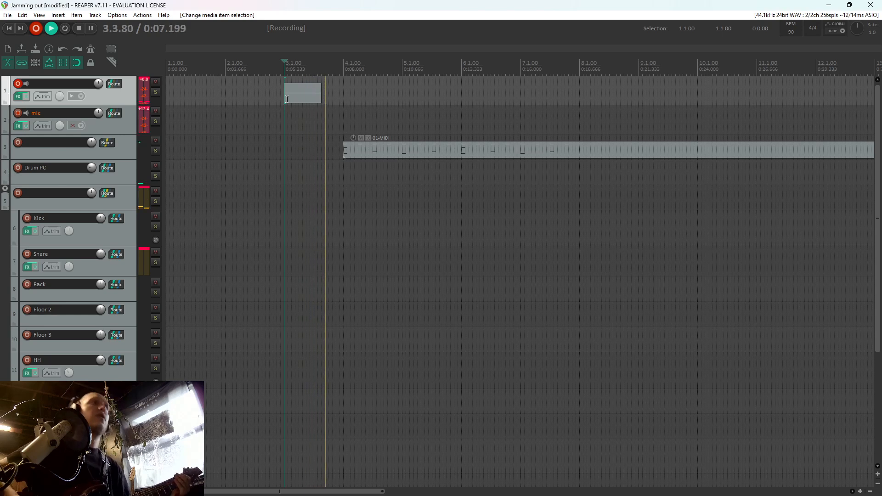
key(space)
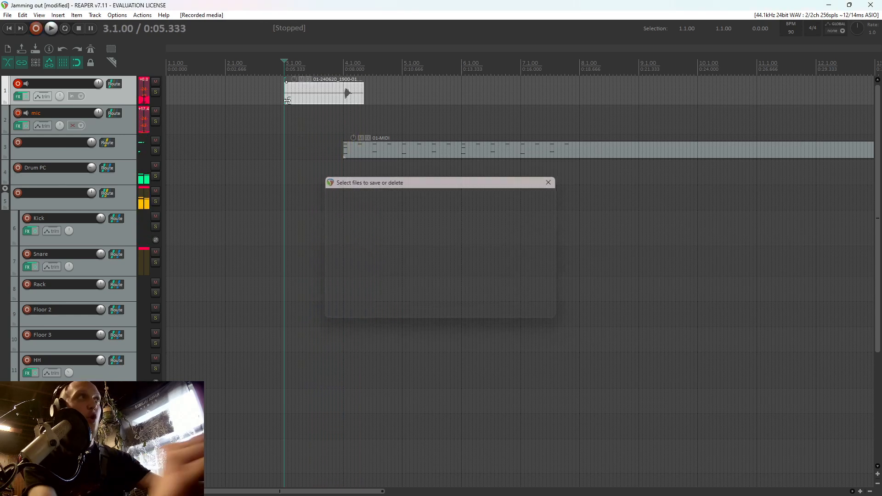
key(d)
With the metronome enabled, record two guitar takes on track 1 from 3.1.00, deleting the first and saving the second
key(ctrl+r)
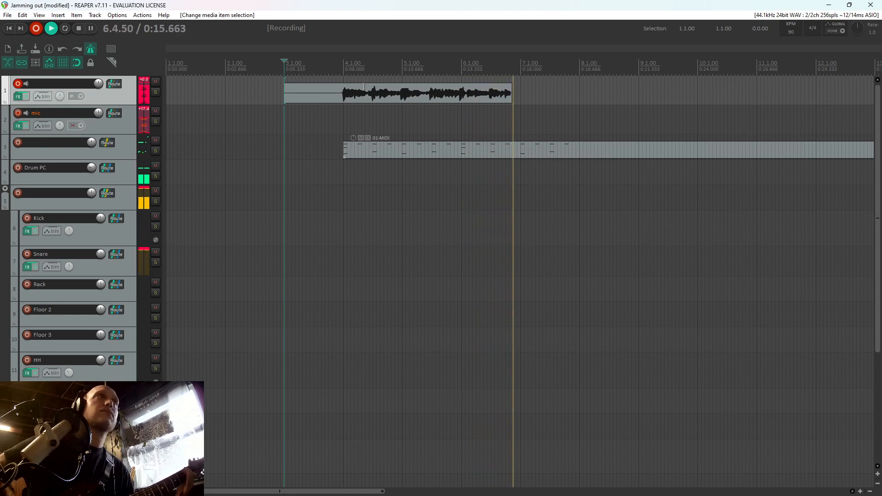
key(space)
key(d)
key(ctrl+r)
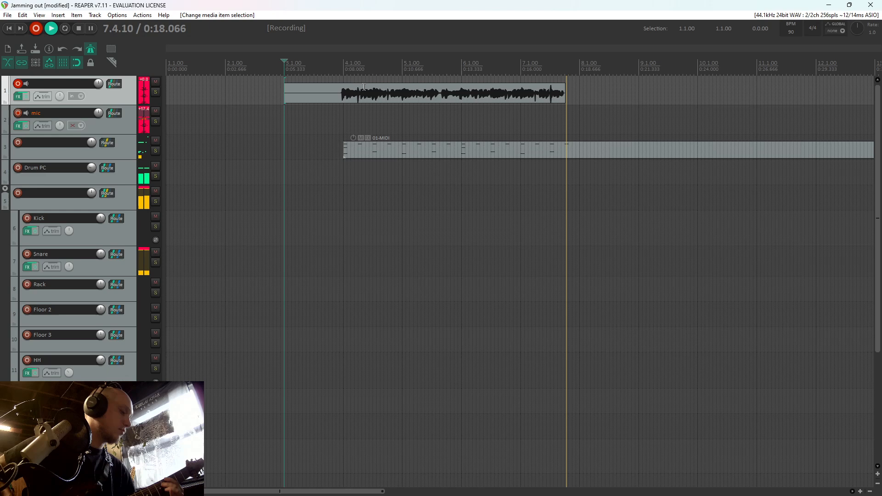
key(space)
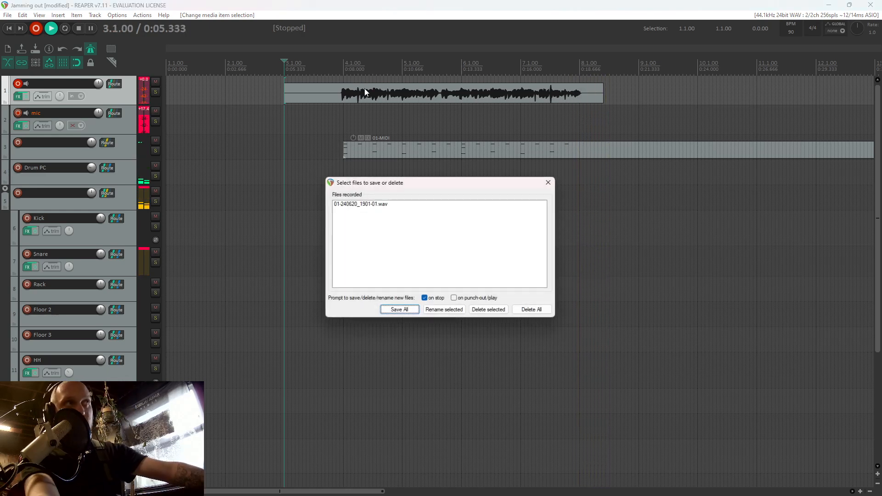
key(Return)
Open the 01-MIDI item, play its start, and add three consecutive C2 kick notes beginning at beat 4.2
double_click(387, 145)
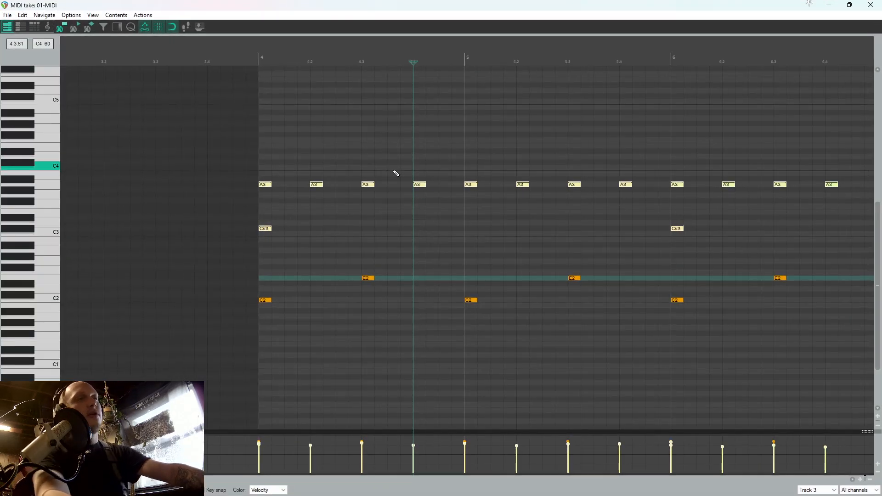
key(space)
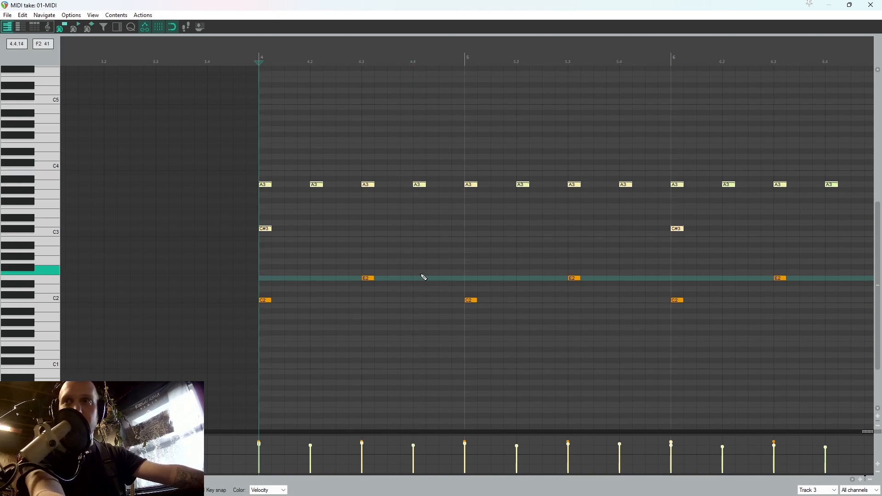
scroll(422, 276, down, 3)
scroll(480, 288, up, 4)
key(space)
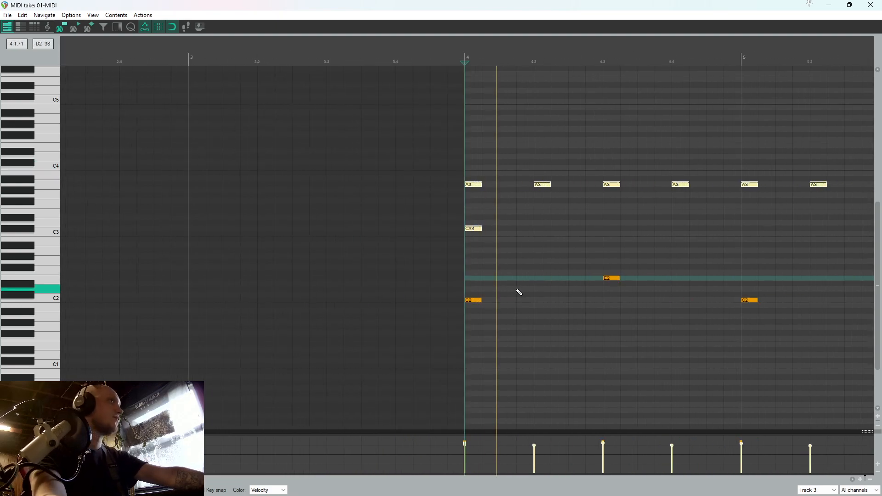
scroll(522, 293, down, 1)
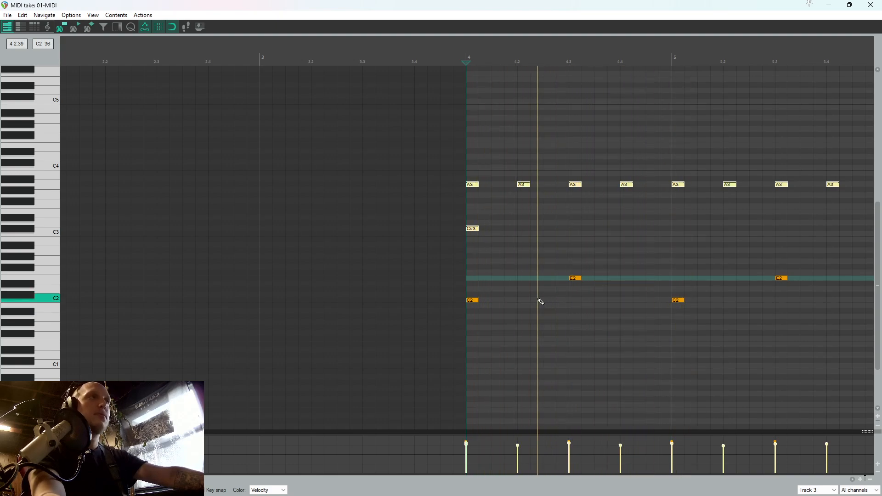
click(525, 301)
click(537, 302)
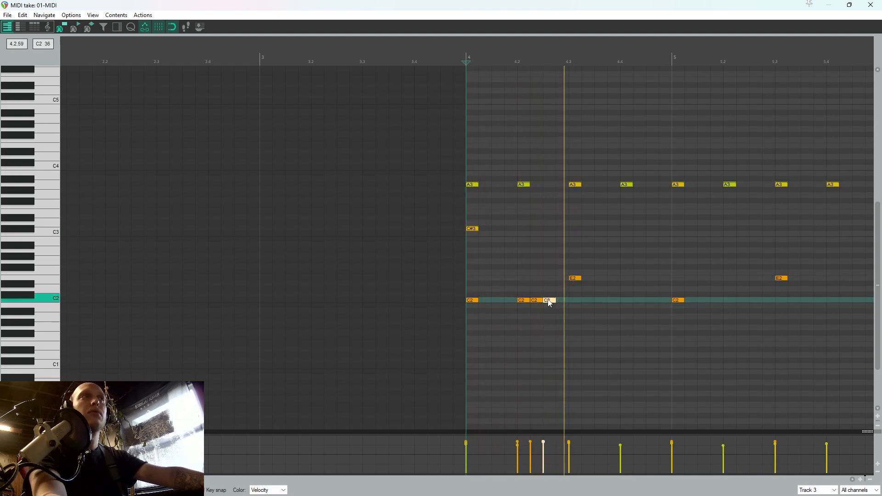
Add three consecutive C2 kick notes beginning at beat 4.4 and play the pattern from measure 4
click(625, 301)
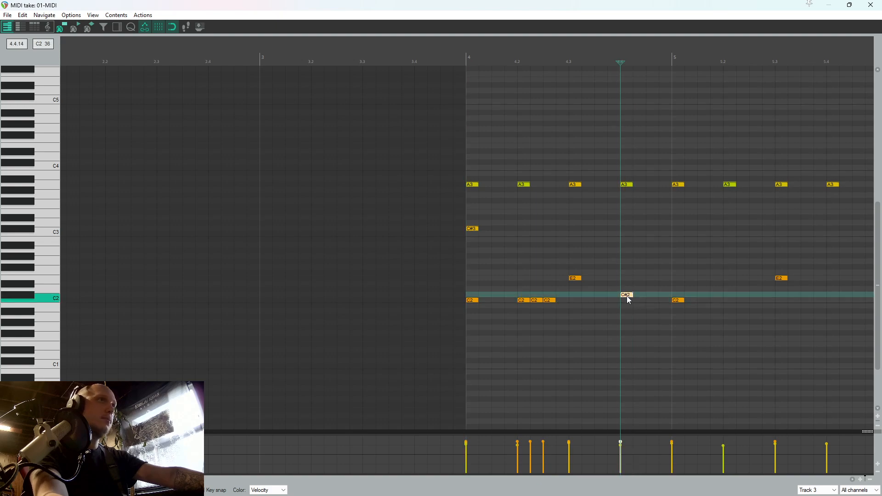
click(651, 300)
key(space)
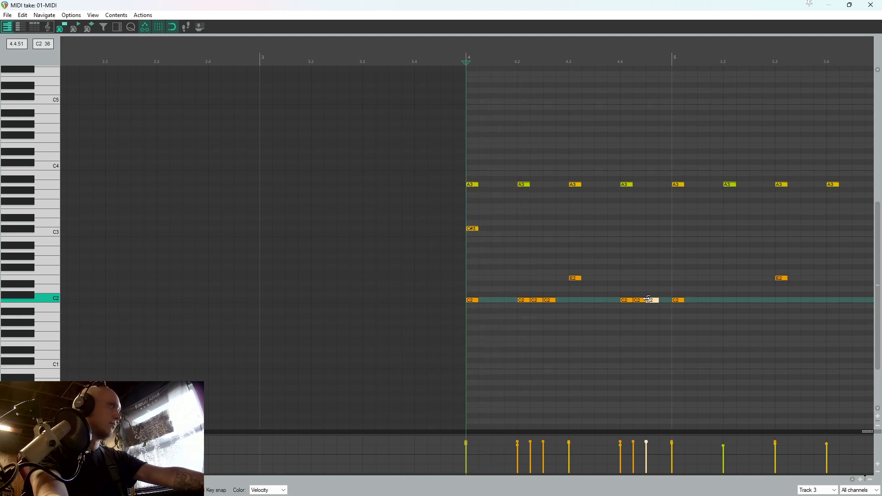
scroll(644, 301, down, 3)
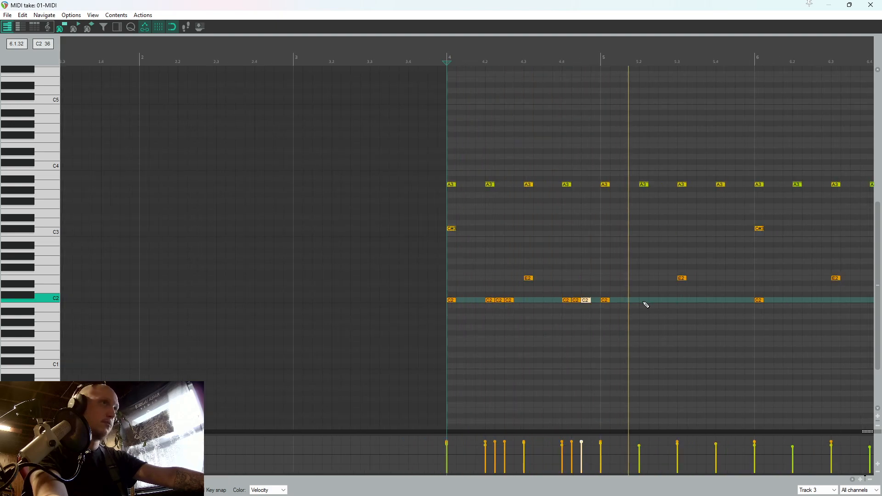
key(space)
Add three consecutive C2 kick notes from beat 5.2 and two more from beat 5.4
click(645, 301)
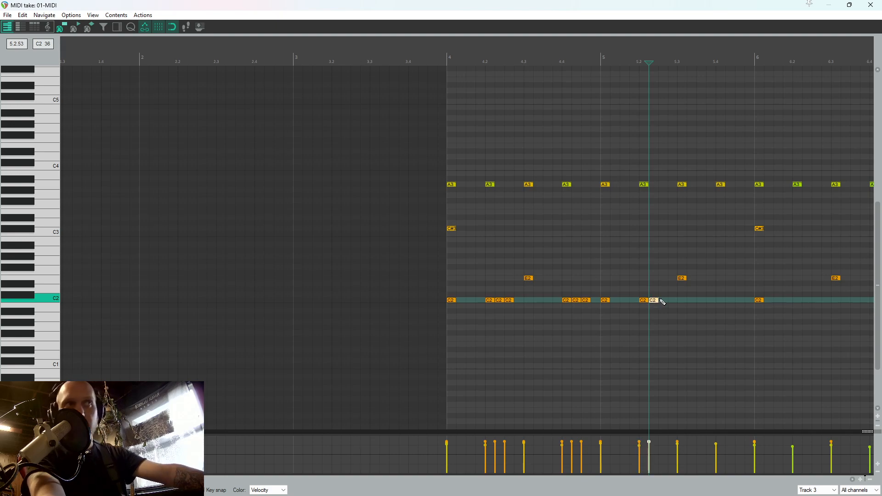
click(661, 301)
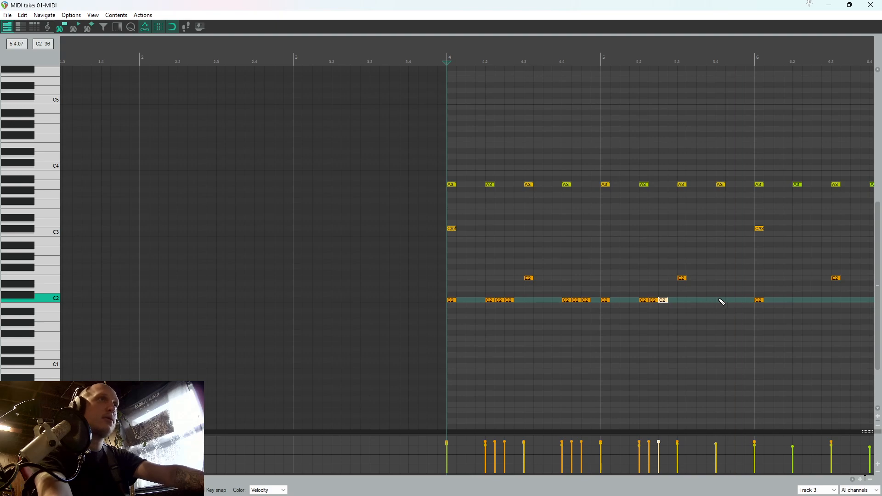
click(722, 301)
click(730, 301)
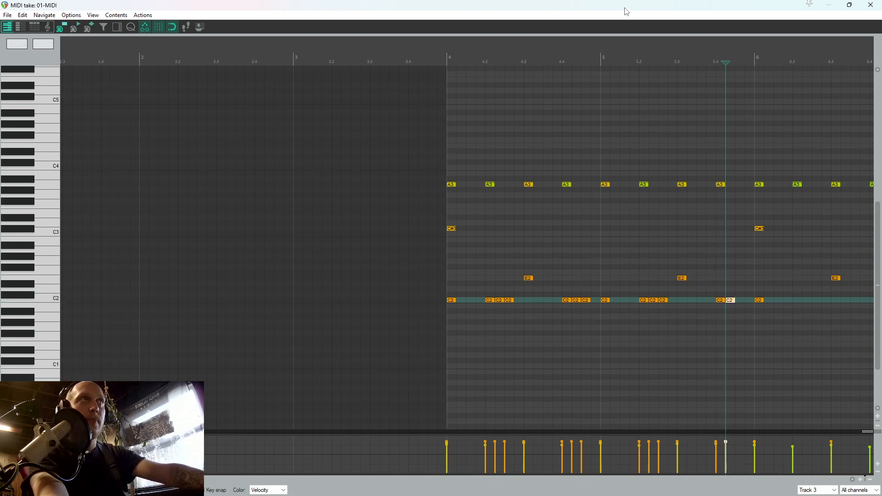
drag(625, 8, 547, 1)
drag(878, 271, 878, 310)
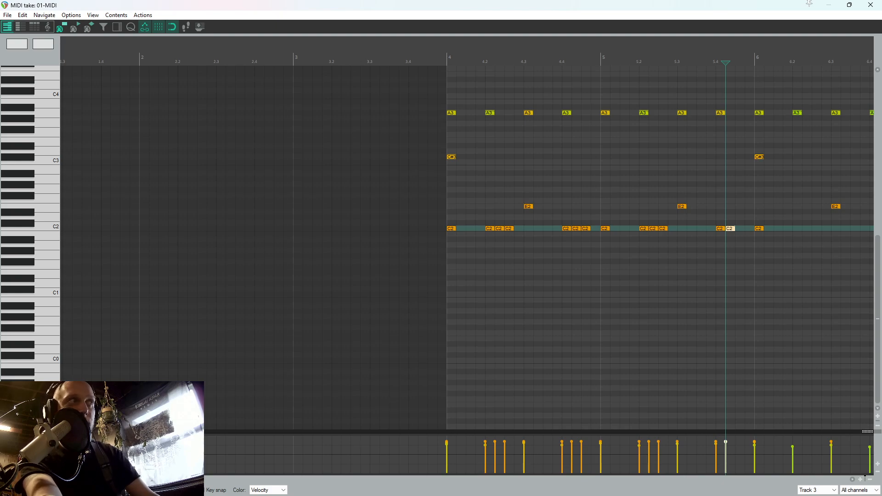
Try to fill the last half beat of measure 5 with three C2 kick notes, play them, and delete them
double_click(739, 229)
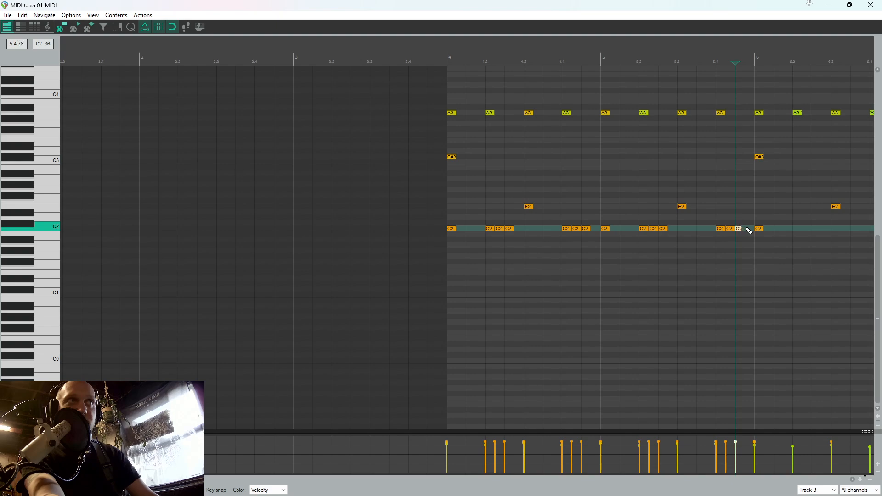
double_click(746, 229)
double_click(751, 228)
click(708, 211)
key(space)
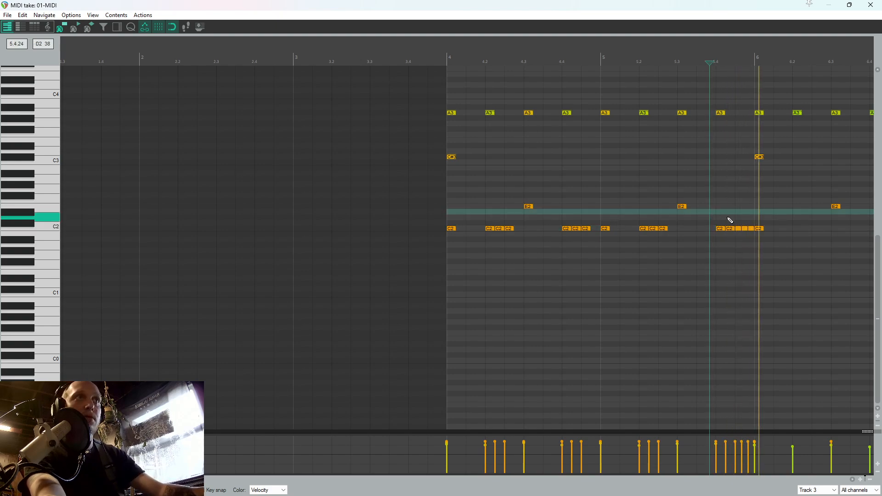
key(space)
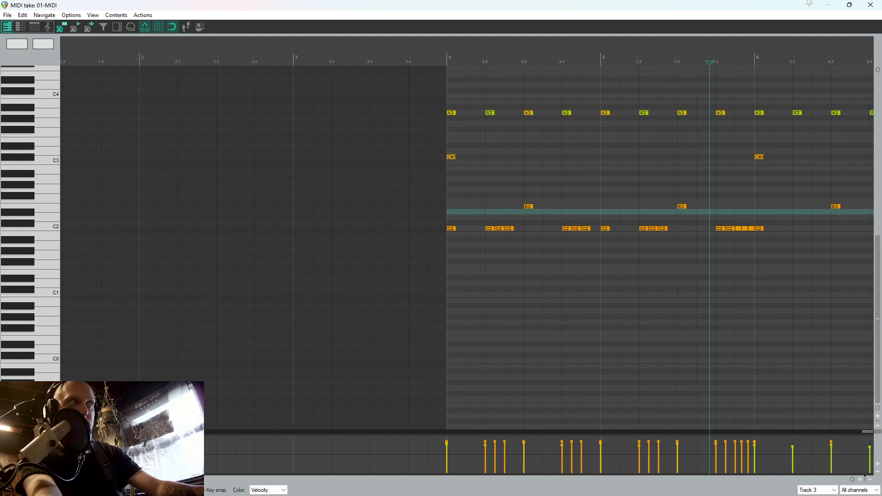
drag(751, 232, 739, 222)
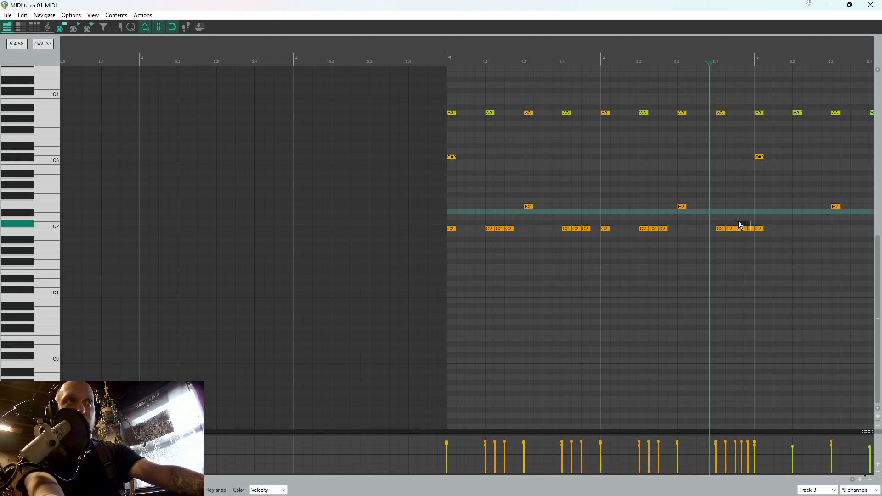
key(Delete)
Fill the last half beat of measure 5 with rapid short C2 kick notes and play them from beat 5.3
double_click(739, 229)
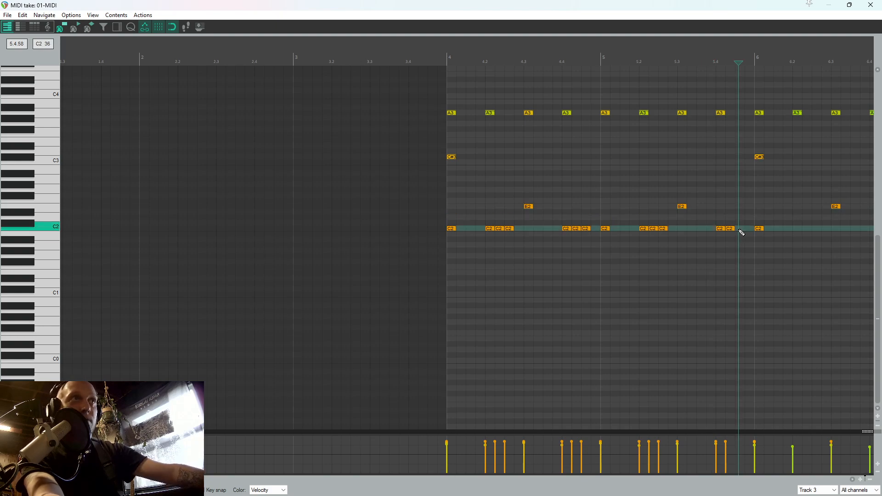
double_click(737, 229)
double_click(744, 228)
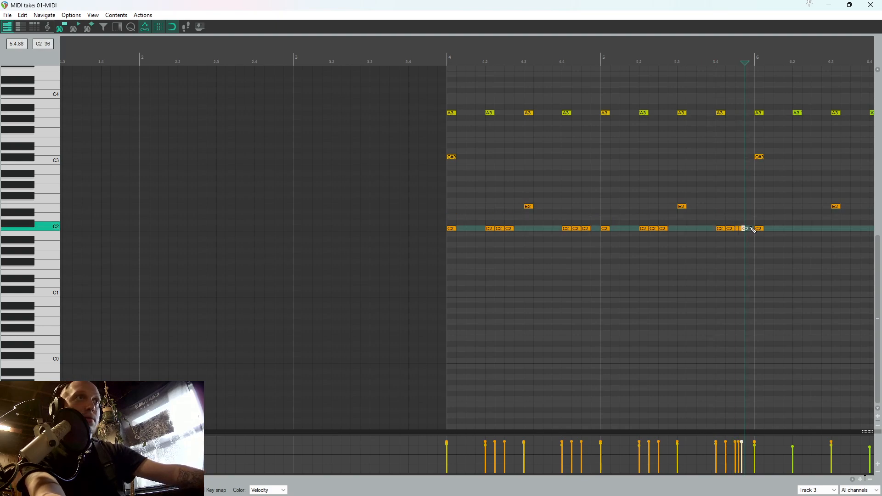
double_click(751, 228)
double_click(746, 228)
double_click(752, 228)
click(688, 200)
key(space)
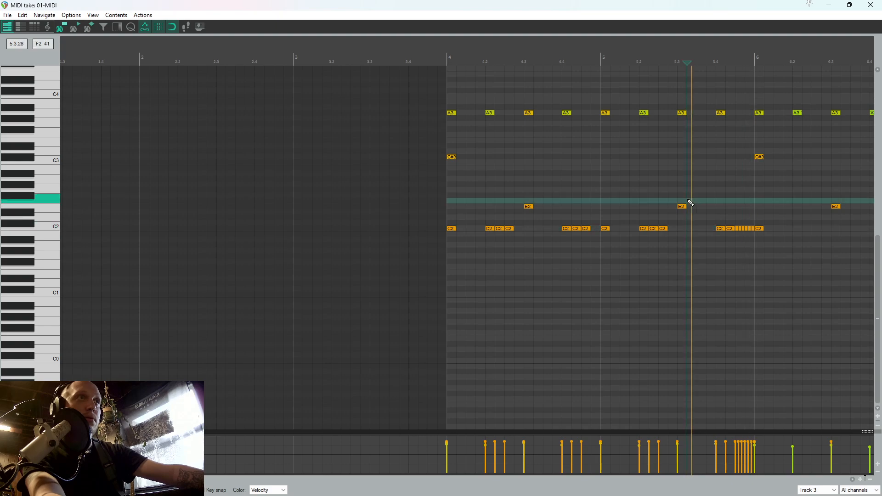
key(space)
Copy the C2 kick pattern of measures 4 and 5 into measures 6 and 7, redo the paste, and play from measure 4
click(760, 229)
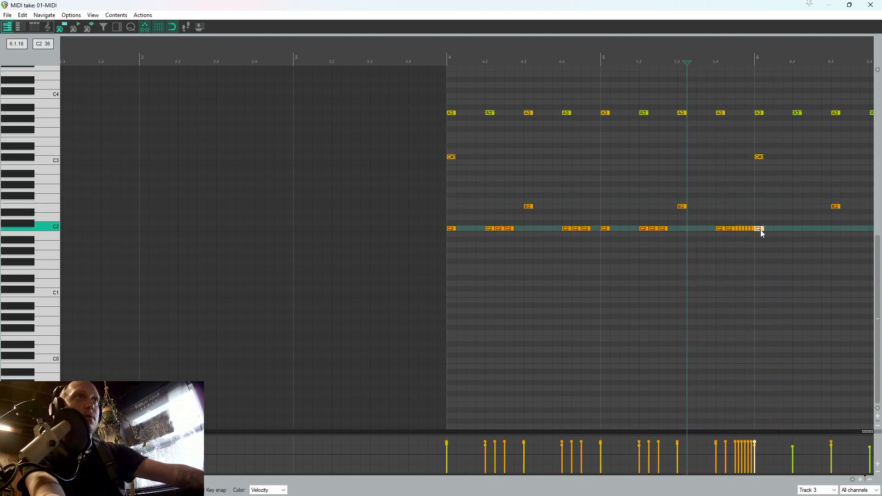
drag(767, 234, 424, 228)
click(756, 219)
scroll(756, 218, down, 3)
key(ctrl+v)
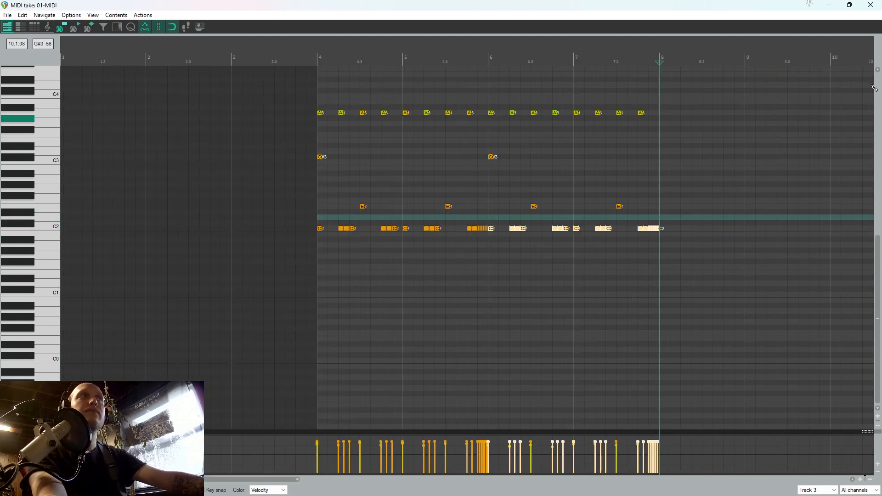
key(Delete)
drag(670, 224, 551, 235)
key(Delete)
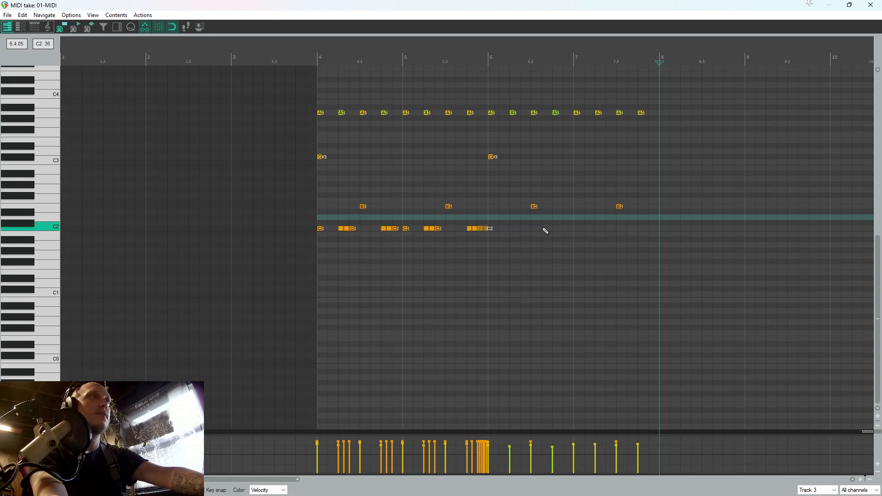
key(ctrl+v)
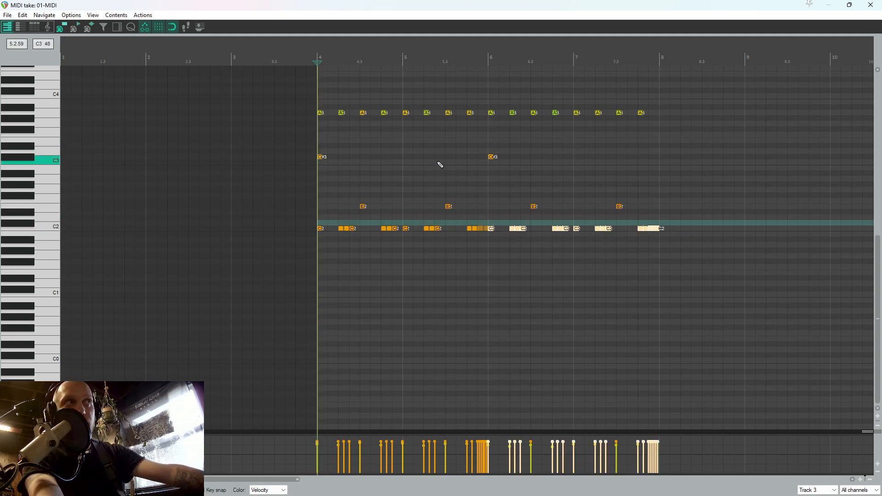
key(space)
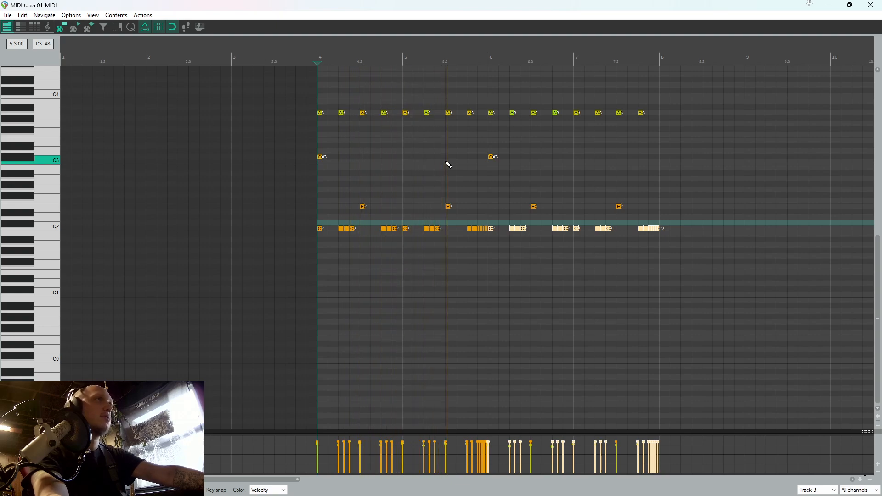
Add E2 snare notes at 5.4.50 and 5.4.75, play the fill, and close the MIDI editor
double_click(480, 208)
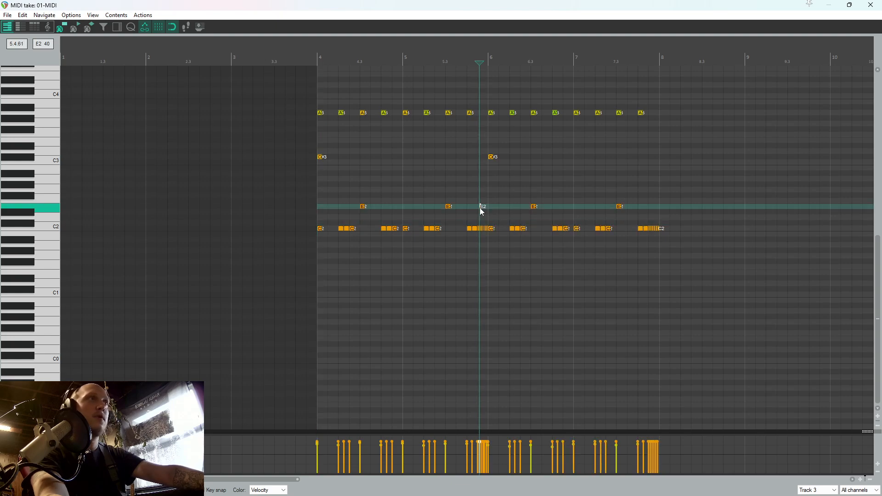
click(448, 185)
key(space)
scroll(475, 189, up, 3)
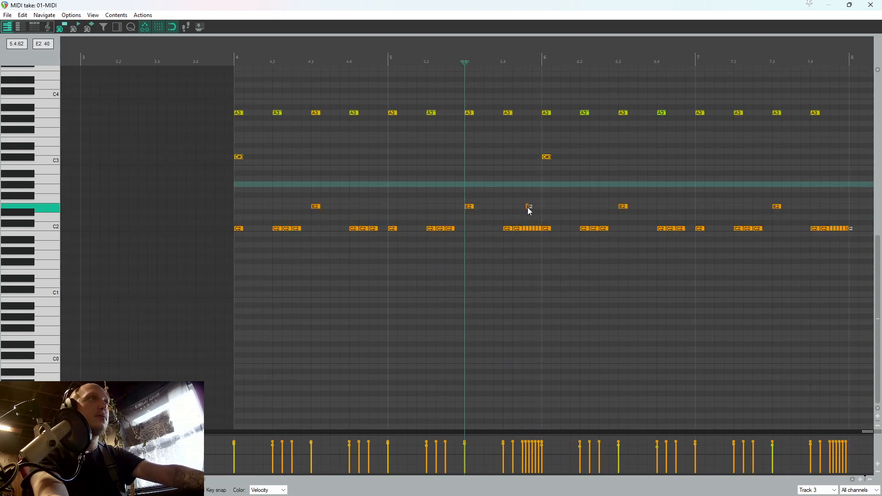
click(525, 207)
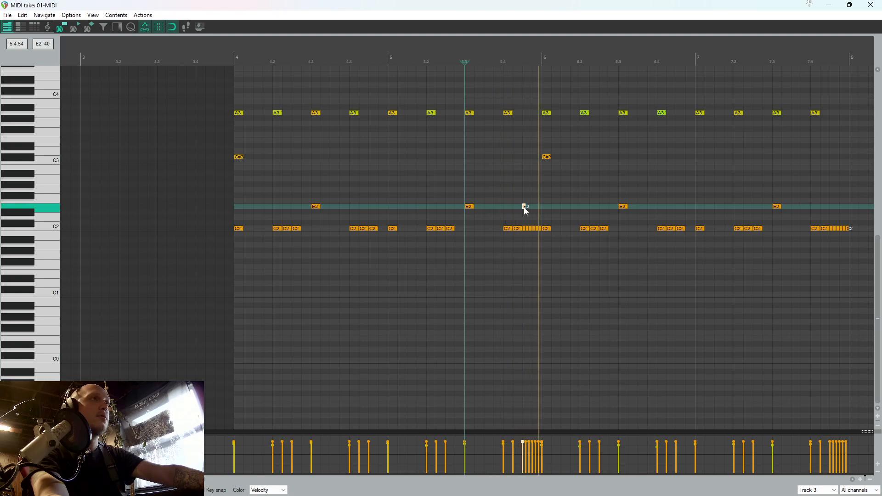
click(541, 208)
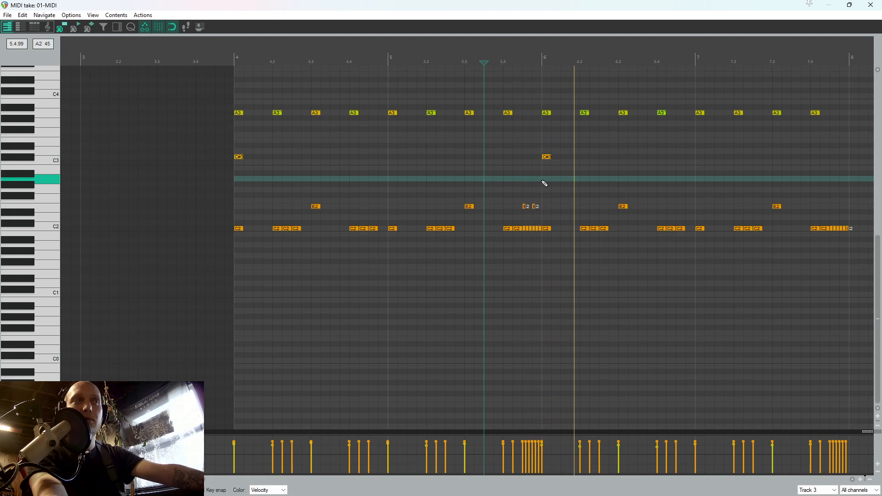
scroll(587, 183, down, 3)
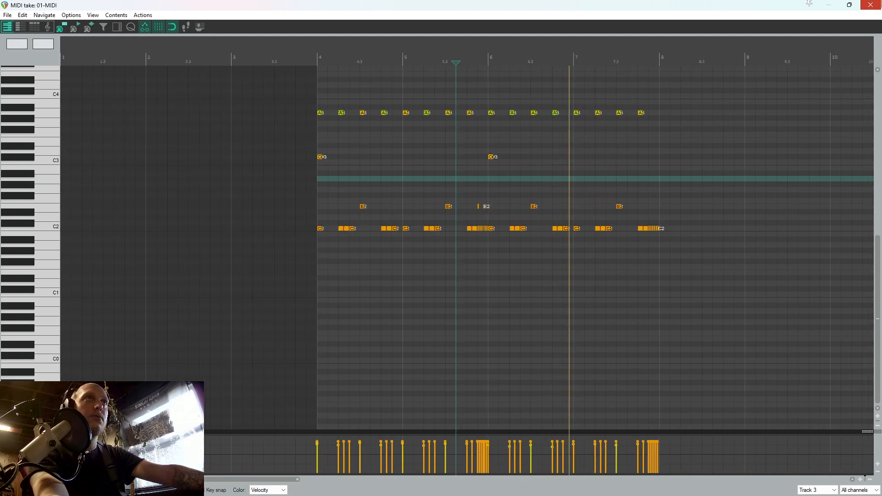
click(871, 4)
key(space)
Replace the old guitar take on track 1 with a new recording started from 2.3.25 and save it
click(395, 105)
click(374, 101)
key(Delete)
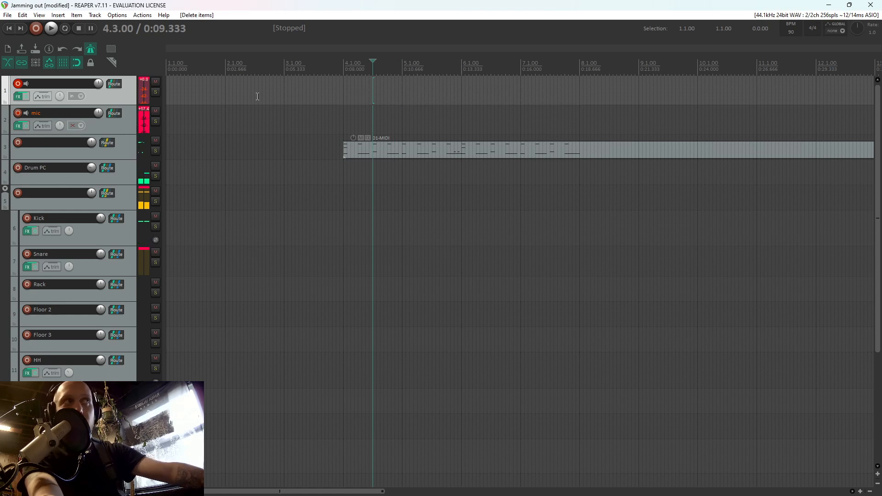
click(257, 97)
key(ctrl+r)
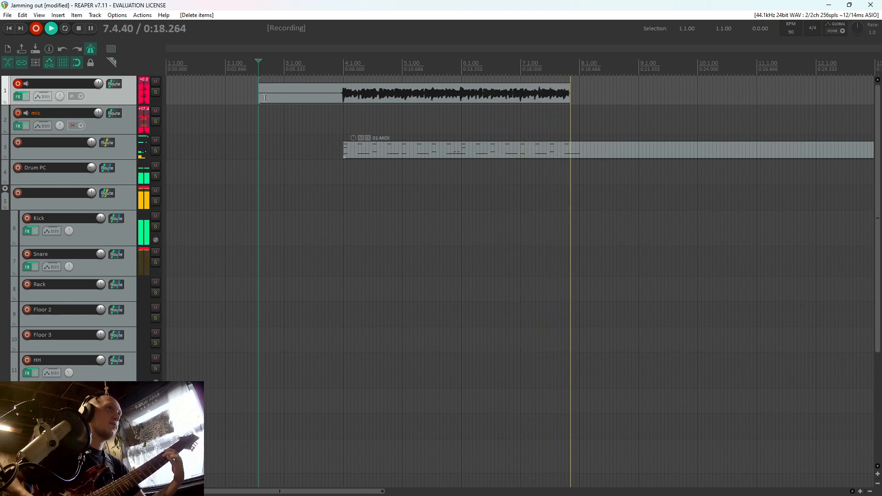
key(space)
key(Return)
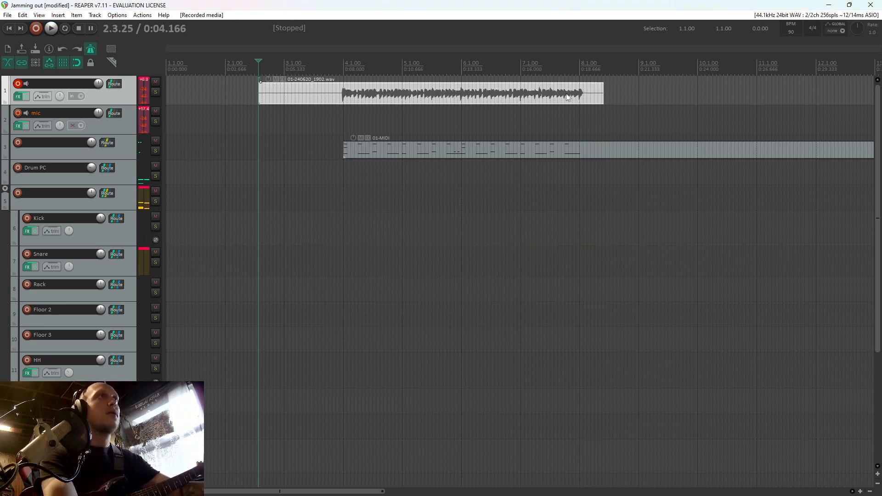
Split the new track 1 recording at 8.1.00 and 4.1.00 and delete the pieces outside that range
click(583, 95)
key(s)
click(588, 96)
click(344, 97)
key(s)
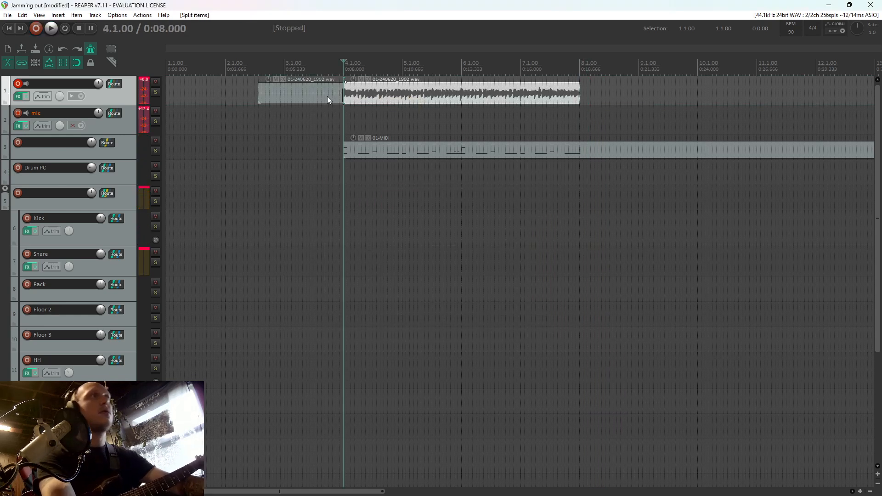
click(325, 94)
key(Delete)
Duplicate track 1 and delete the copied guitar item from the new track 2
right_click(105, 97)
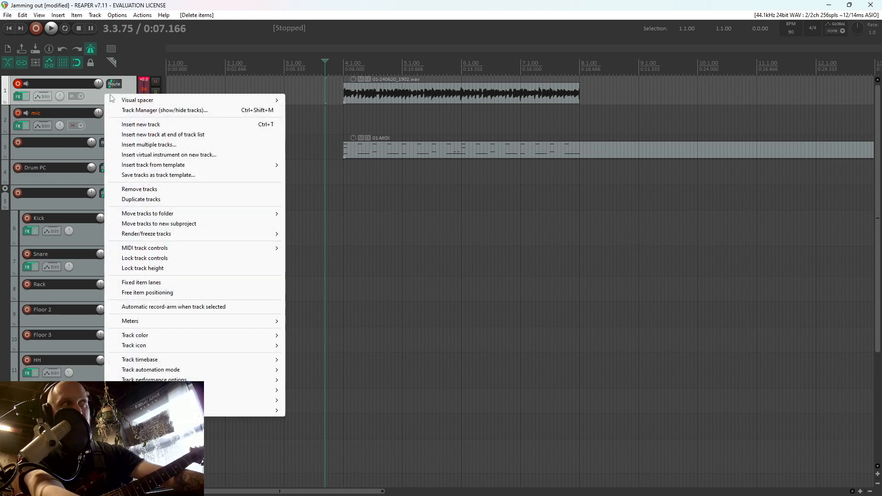
right_click(99, 92)
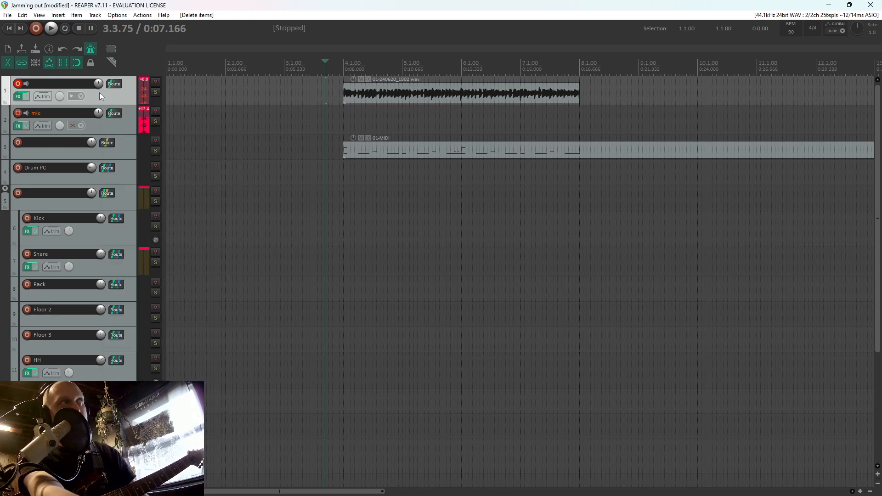
right_click(99, 92)
click(139, 200)
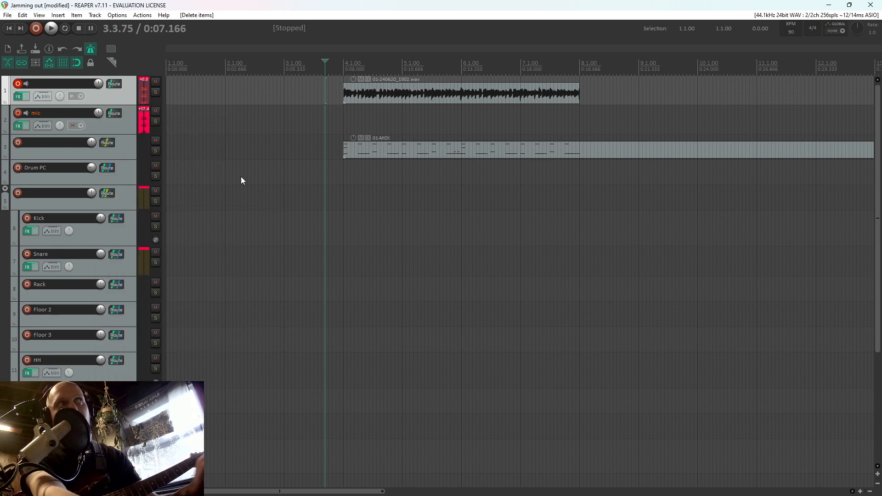
click(374, 127)
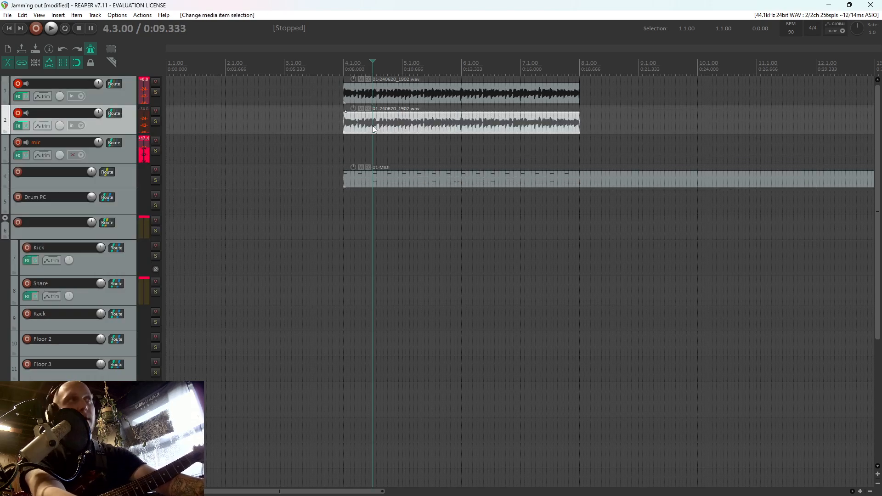
key(Delete)
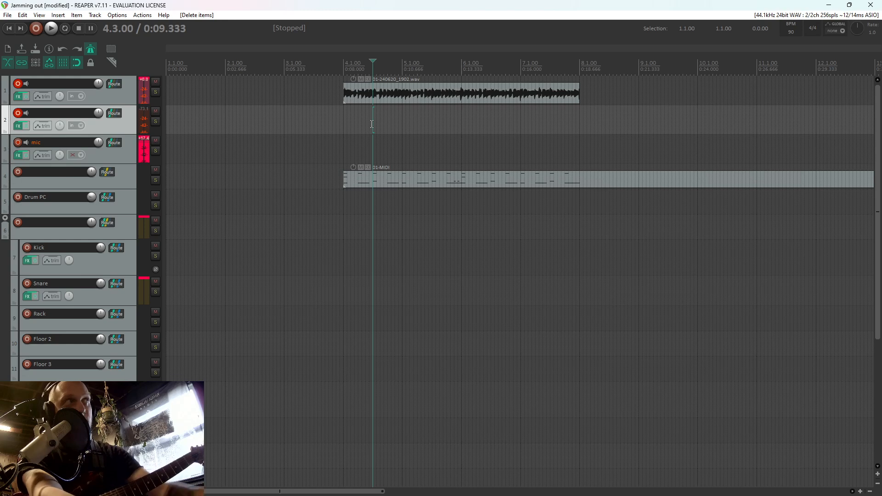
Disarm track 1 and pan it hard left, and pan track 2 to 100% right
click(18, 84)
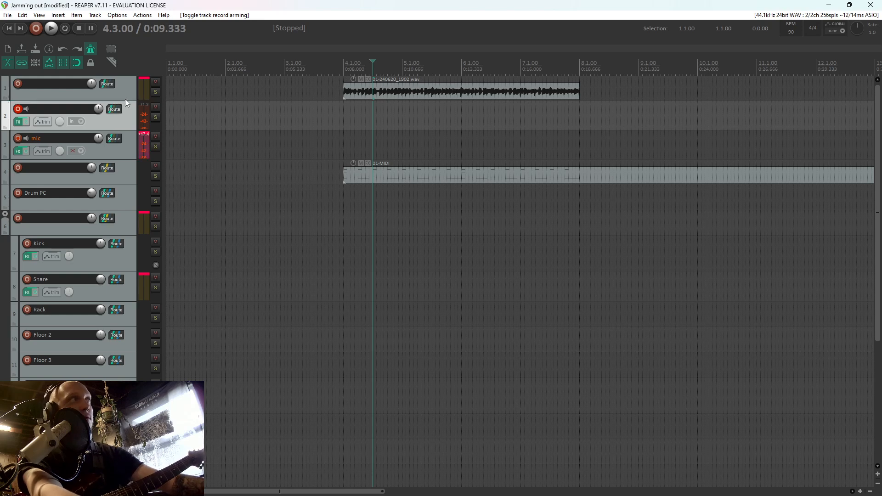
drag(125, 100, 123, 124)
drag(59, 99, 58, 121)
drag(128, 153, 126, 188)
drag(60, 149, 59, 126)
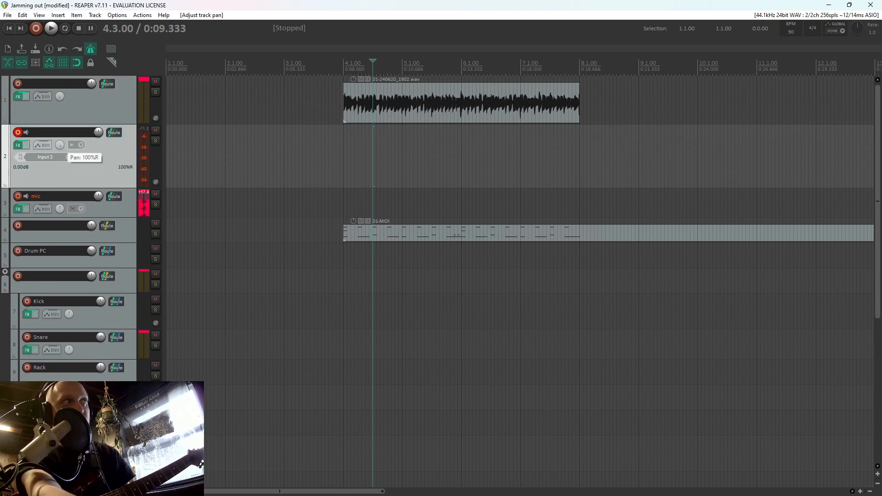
Duplicate track 2 as an armed, centre-panned track 3 and record a guitar take on it from 3.1.00, saving the file
right_click(107, 152)
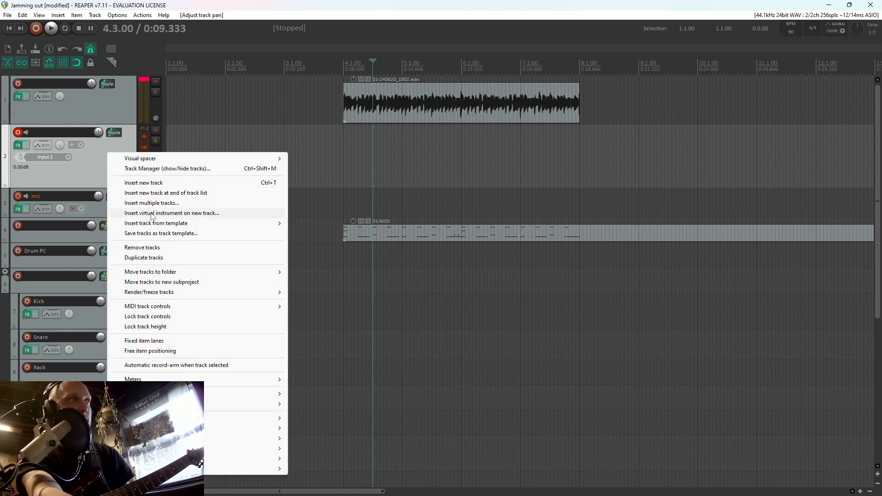
click(164, 255)
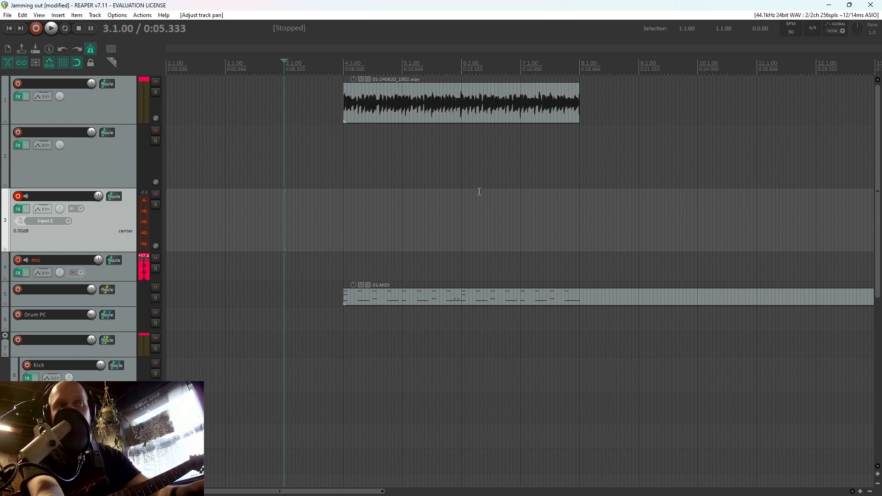
scroll(692, 162, up, 2)
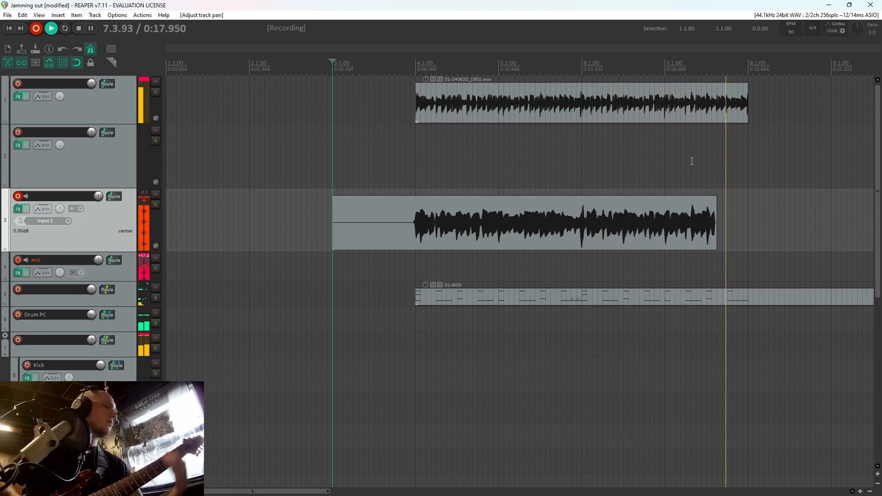
key(space)
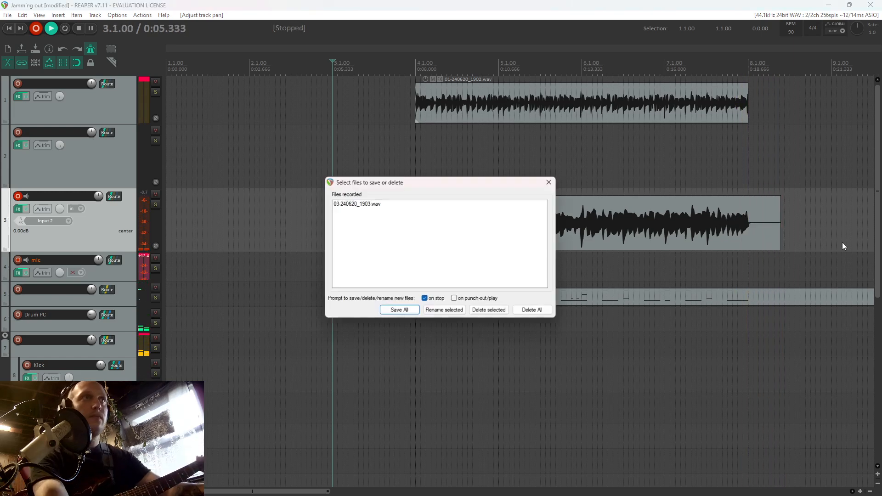
key(Return)
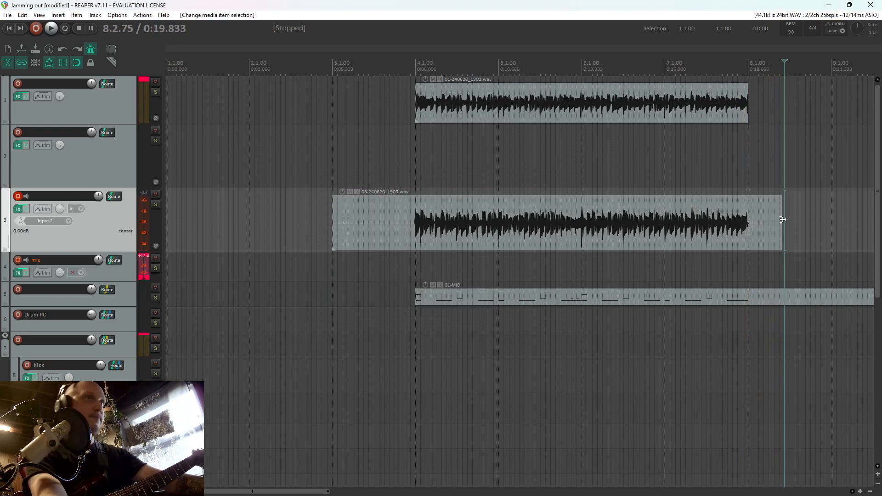
Trim the track 3 recording to end at 8.1.00, split it at 4.1.00, and delete the silent lead-in
drag(783, 220, 749, 220)
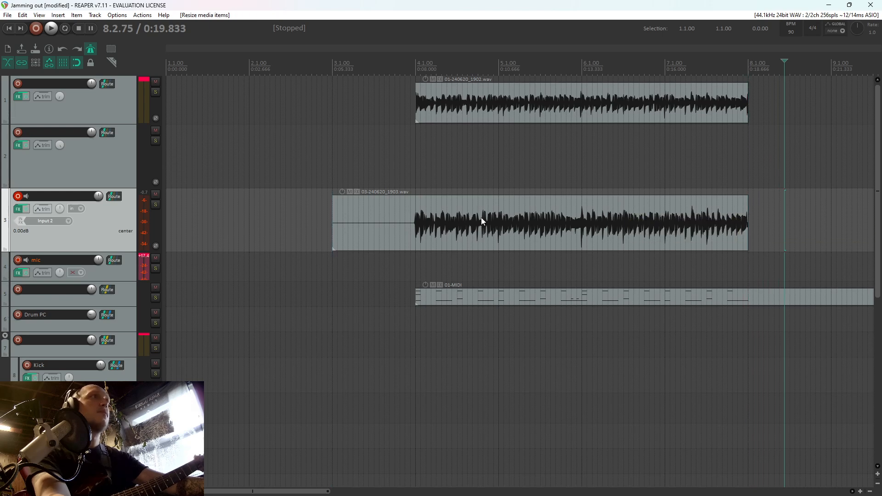
click(418, 222)
click(415, 222)
key(s)
click(399, 223)
key(Delete)
Move the trimmed guitar take from track 3 to track 2 and play the project from just before 4.1.00
drag(456, 203, 463, 173)
click(412, 207)
key(space)
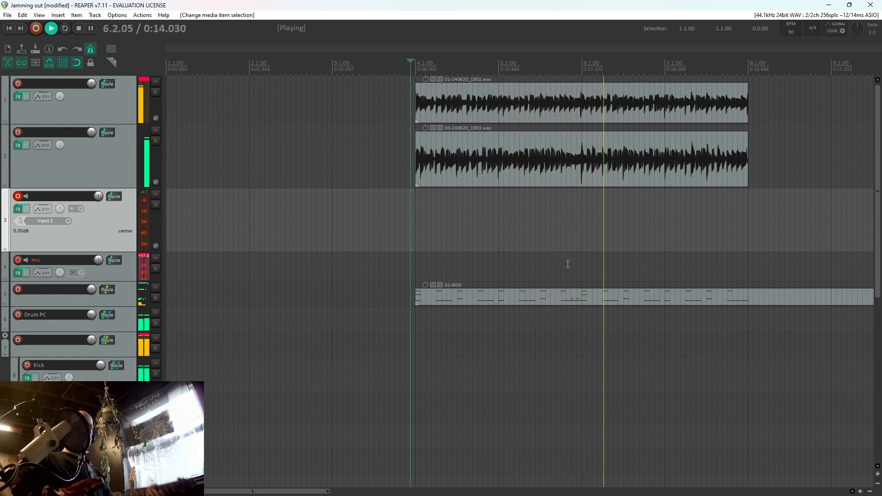
Delete the extra short E2 notes near the end of bar 5 in the drum MIDI item and play from there
double_click(570, 296)
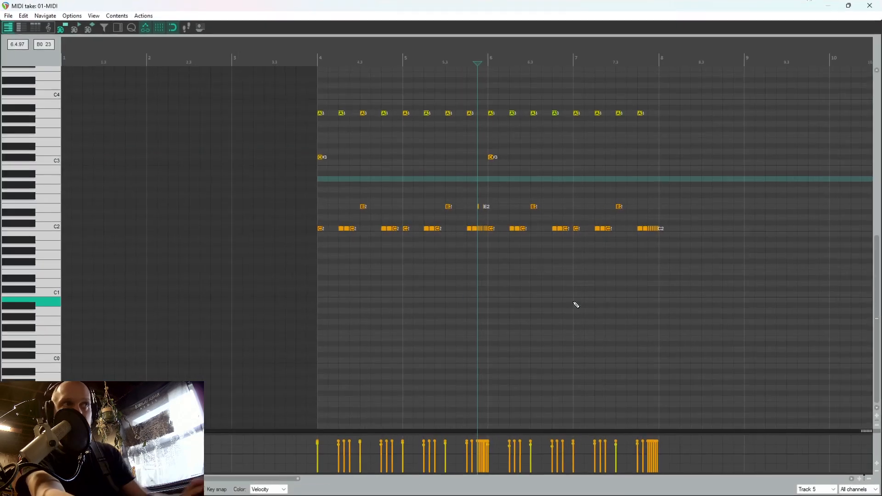
drag(507, 211, 455, 194)
key(Delete)
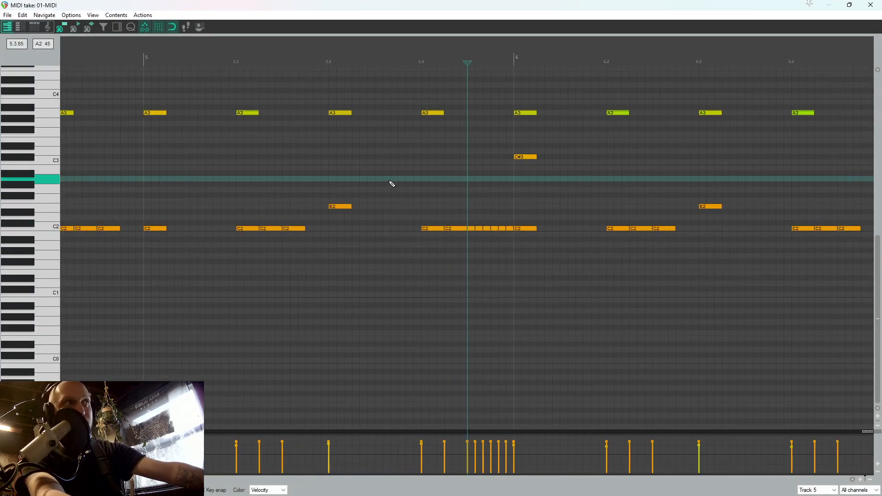
click(392, 184)
click(881, 1)
key(space)
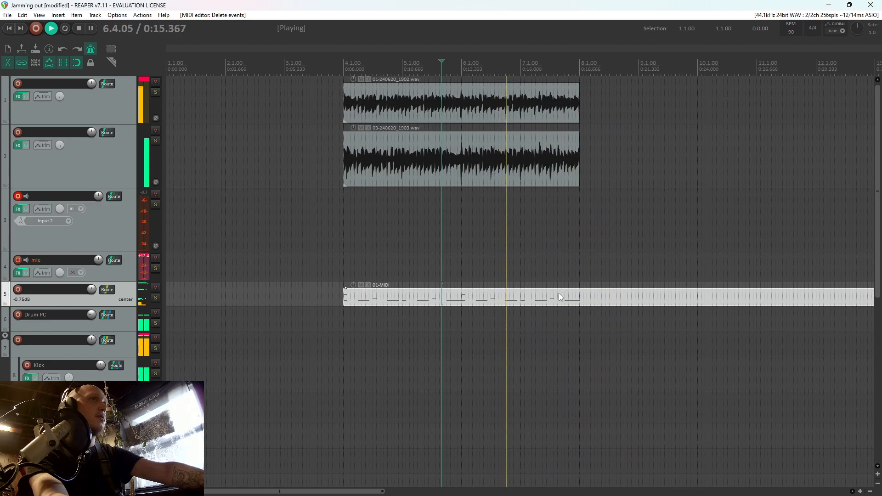
Copy the whole drum pattern from bars 4 to 7 and paste it at 8.1.00, checking the transition by playback
double_click(579, 294)
scroll(584, 296, down, 5)
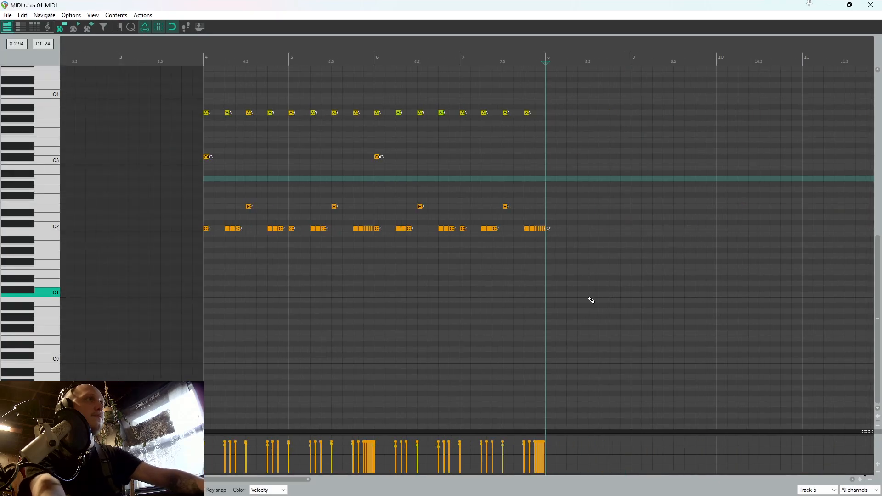
drag(599, 292, 87, 5)
click(548, 273)
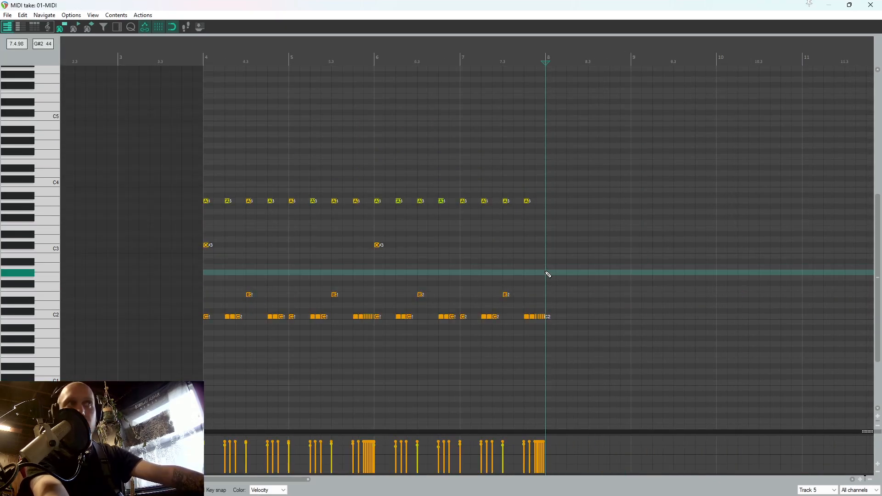
key(ctrl+v)
scroll(519, 283, left, 3)
click(402, 283)
key(space)
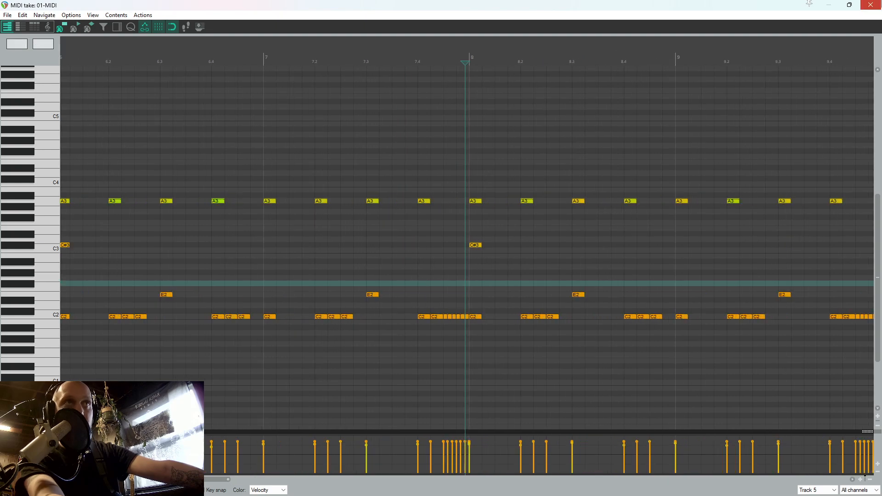
Close the MIDI editor and play the arrangement from 6.3.00
click(871, 4)
click(494, 206)
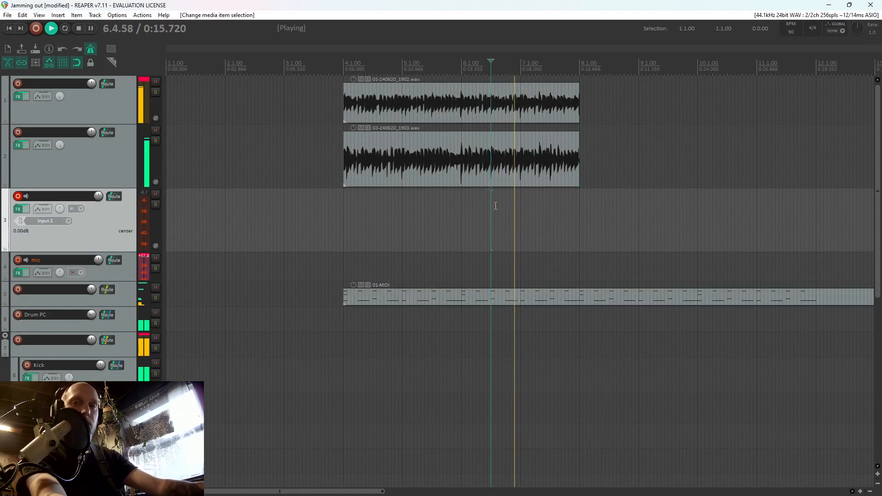
key(space)
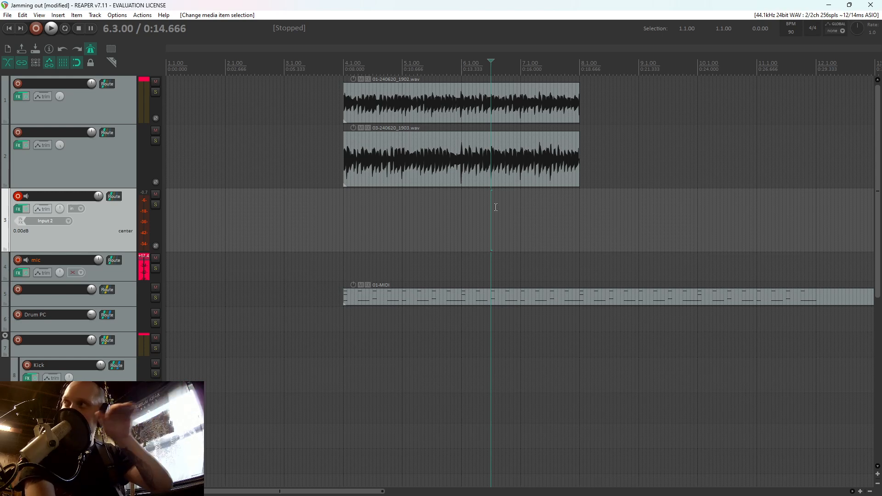
Add C2 kick notes at 8.1.25 and 9.1.25 in the drum MIDI item and play the project from just before 7.1.00
double_click(588, 294)
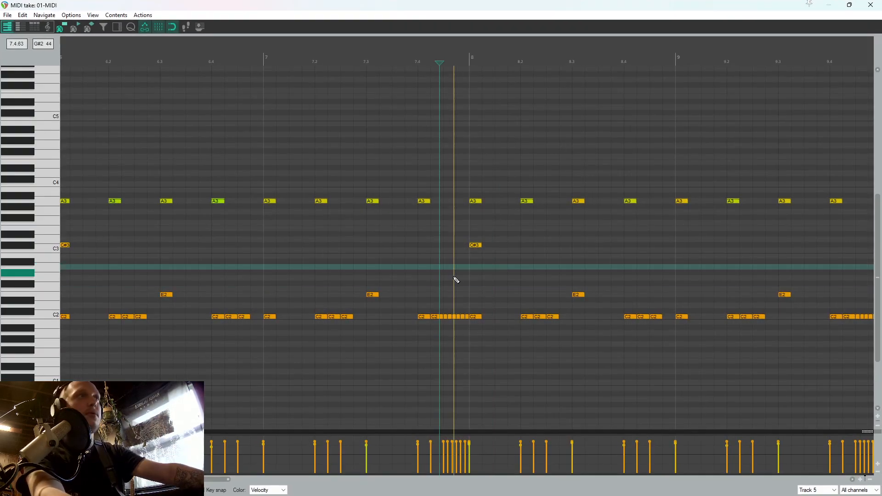
click(484, 317)
click(458, 278)
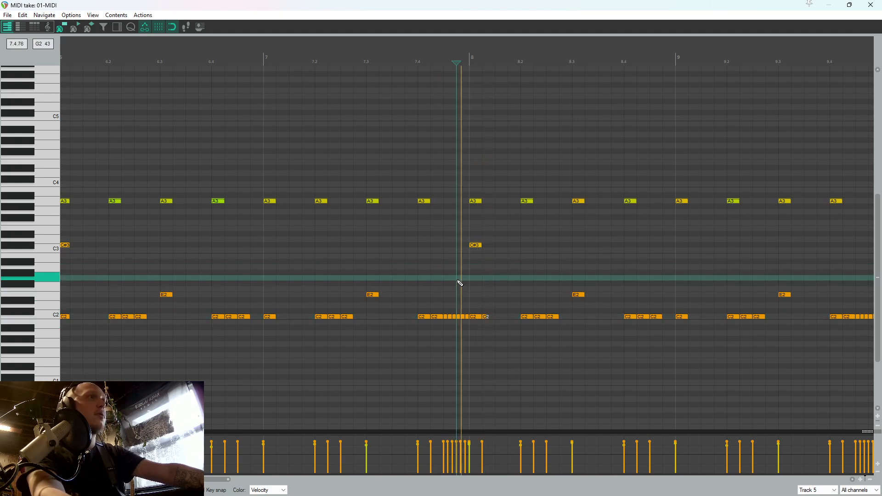
key(space)
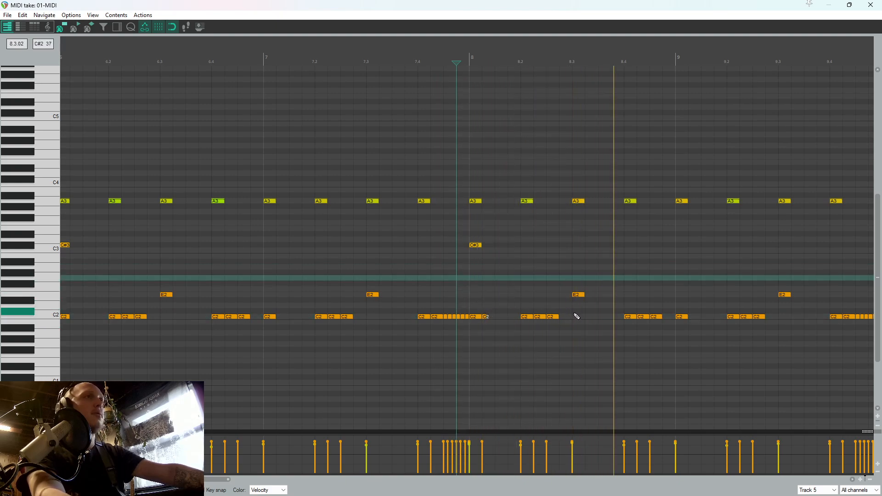
key(space)
click(692, 316)
click(871, 4)
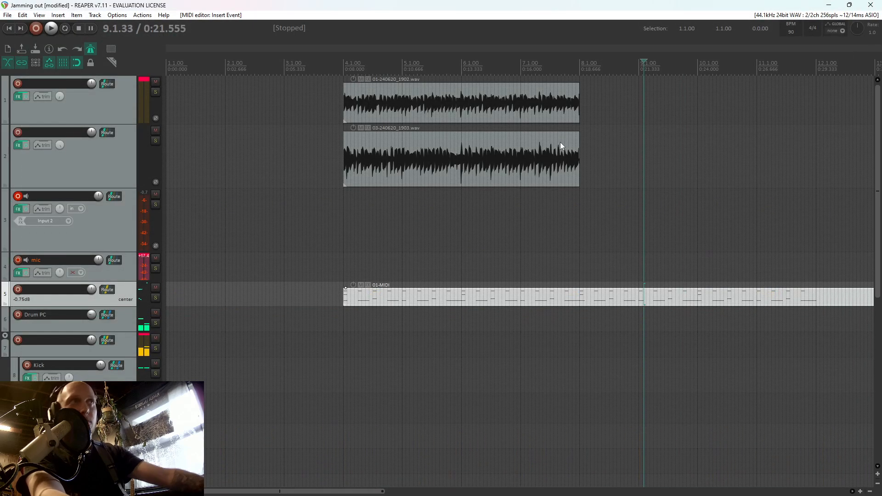
click(514, 225)
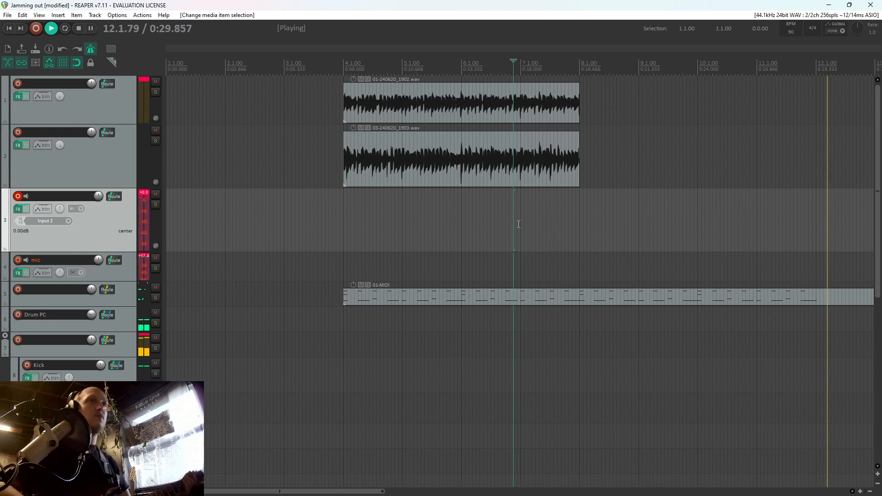
key(space)
Try moving the E2 snare notes from beat 3 to beat 2 and copying them to beat 4 throughout the pattern
double_click(656, 294)
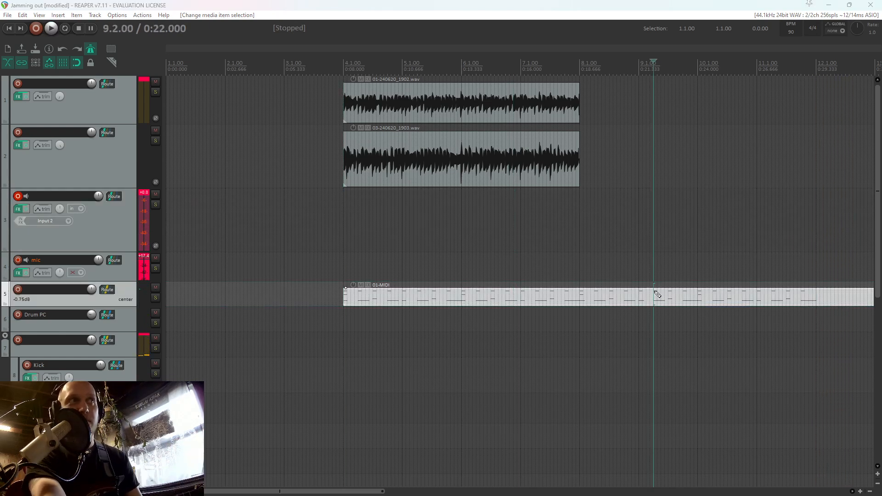
scroll(447, 183, down, 5)
scroll(444, 217, up, 3)
key(Home)
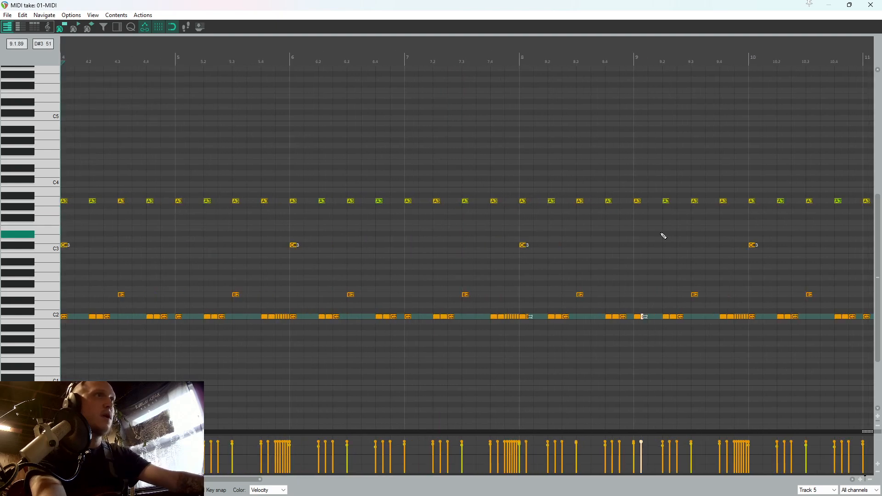
scroll(735, 276, down, 3)
drag(675, 301, 200, 296)
scroll(256, 284, up, 3)
scroll(197, 283, up, 2)
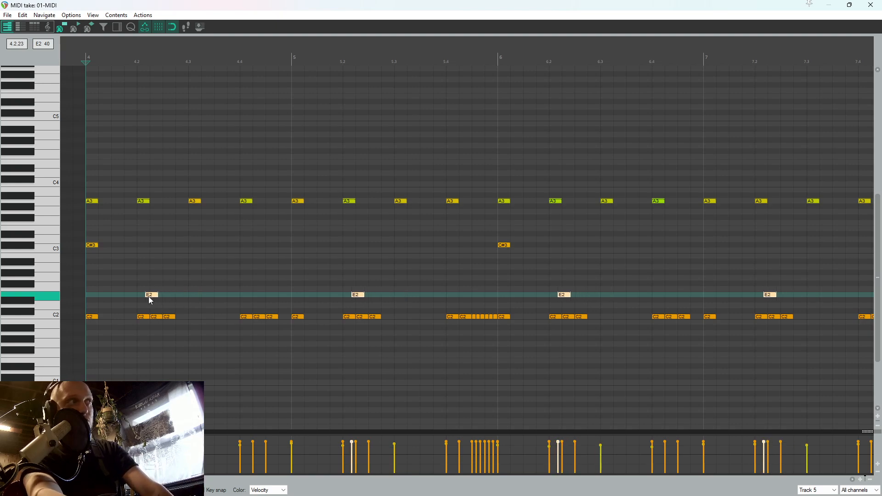
drag(143, 300, 246, 300)
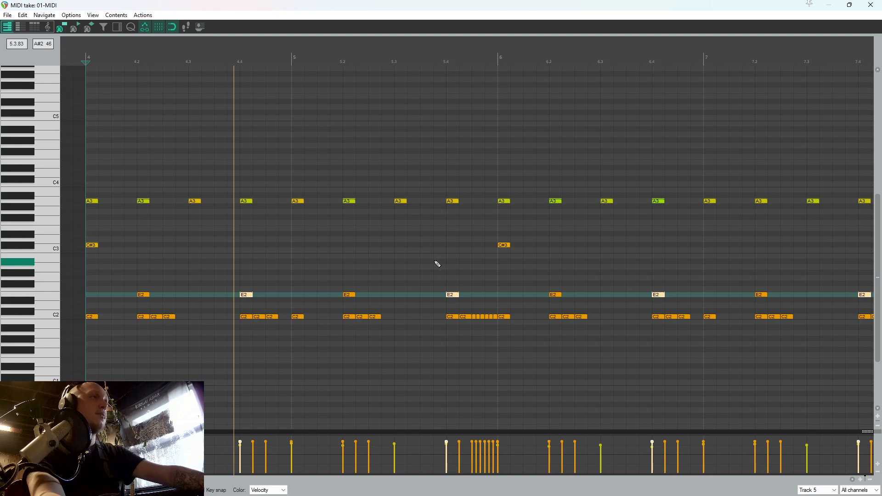
Remove the copied beat 4 snares and return the E2 notes to beat 3 in every bar
scroll(418, 257, down, 5)
key(Delete)
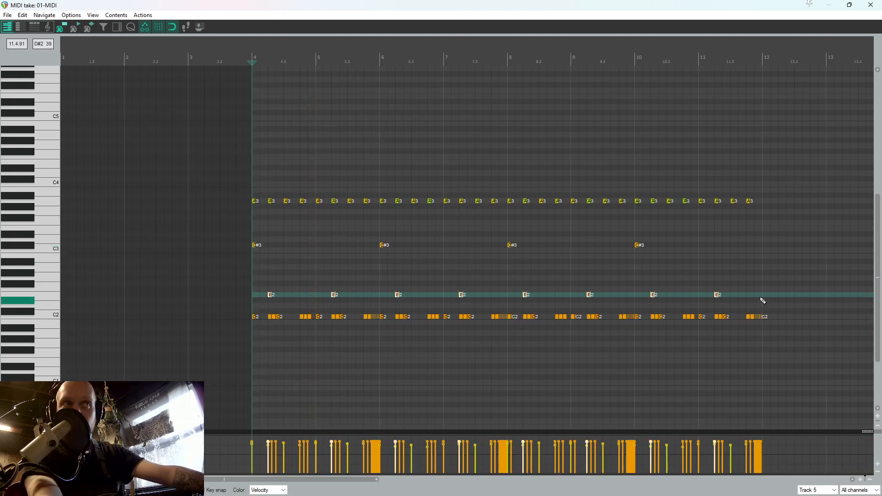
scroll(534, 299, up, 6)
click(535, 296)
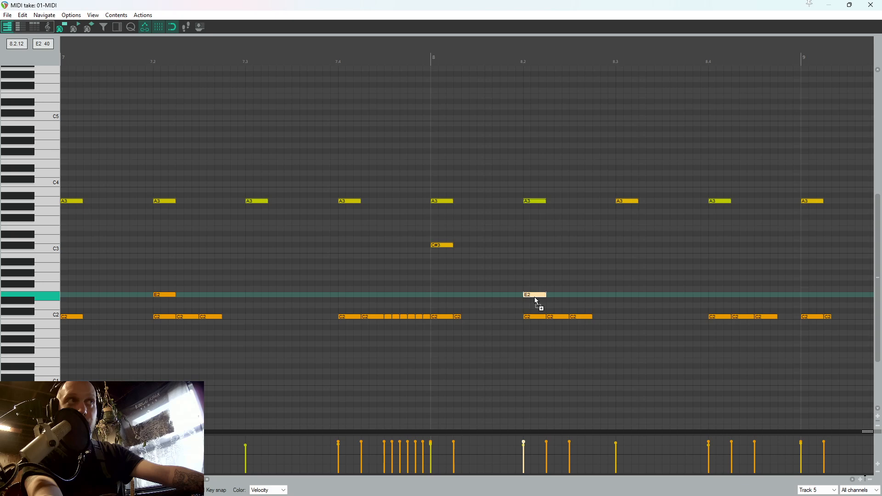
drag(536, 299, 616, 300)
scroll(559, 278, down, 6)
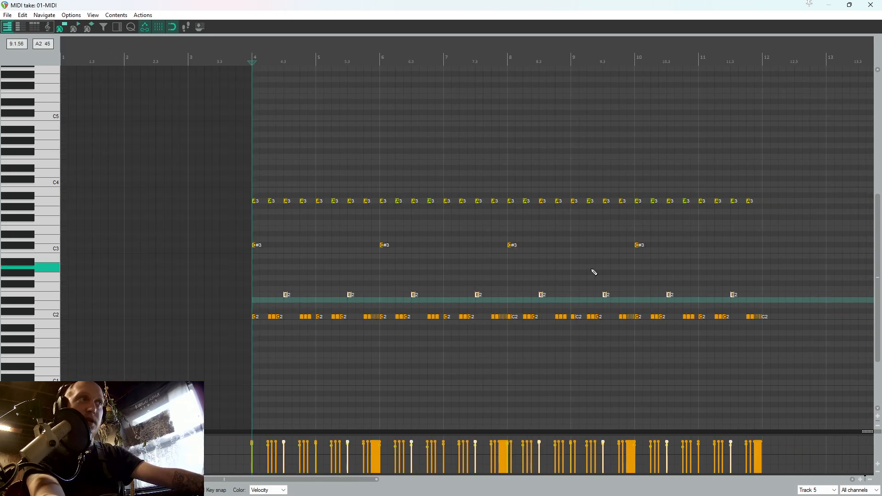
From bar 8 onward, move the E2 snare notes to beat 2, copy them to beat 4, and play that section
scroll(535, 298, up, 6)
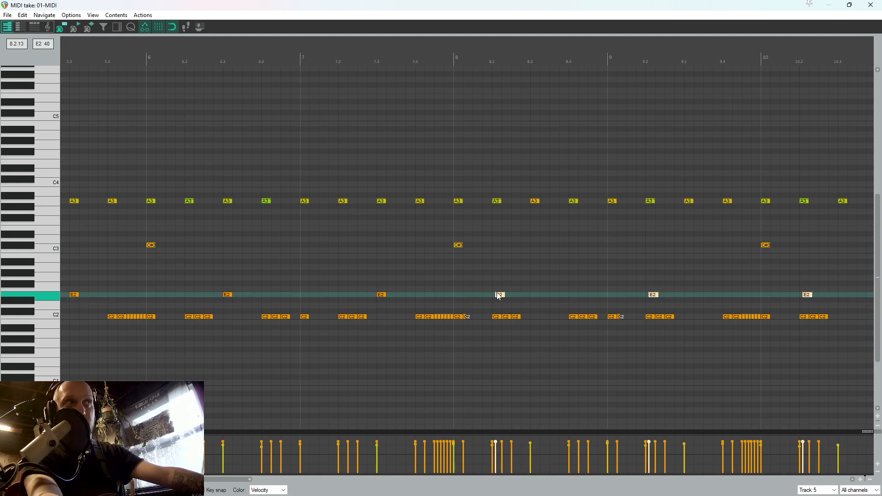
drag(498, 296, 576, 297)
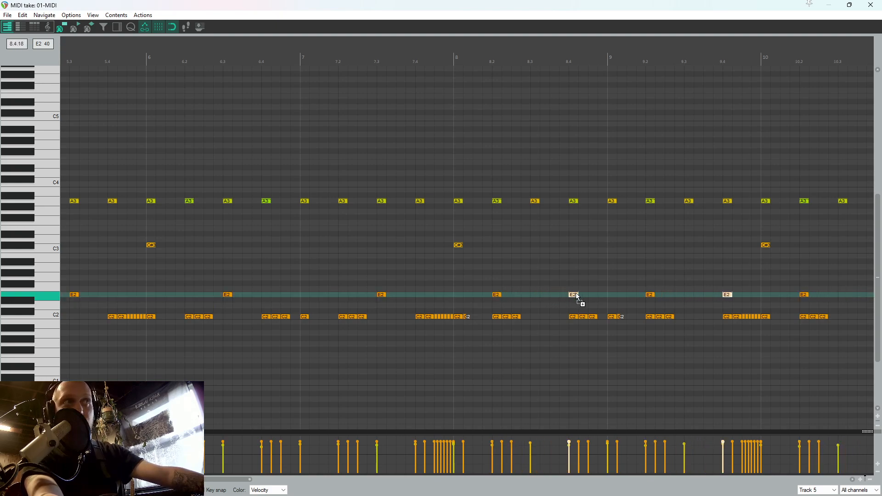
click(454, 281)
click(446, 279)
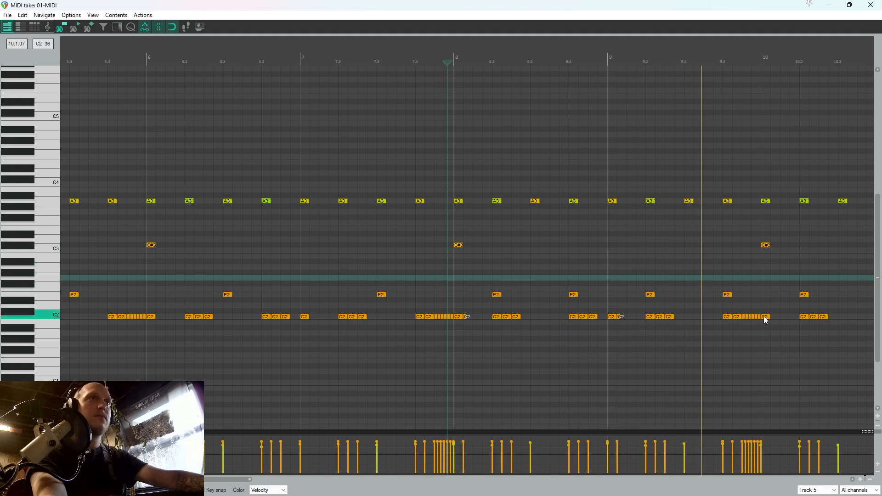
scroll(761, 320, down, 3)
key(space)
Replace the C2 kick notes from bar 10 onward with a copy of the kicks from bars 8 and 9
scroll(645, 312, up, 3)
drag(813, 318, 316, 312)
key(Delete)
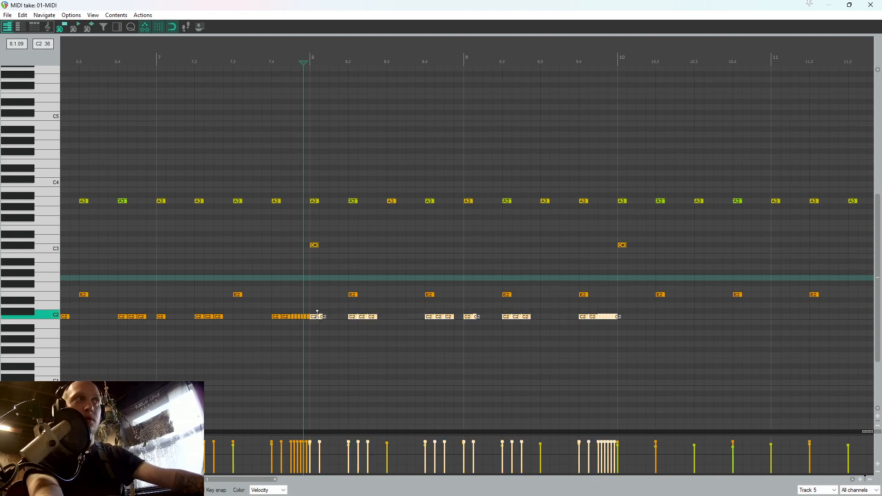
click(620, 303)
key(ctrl+v)
Delete the rapid run of C2 kick notes at the end of bar 11
drag(531, 312, 463, 319)
scroll(461, 318, up, 3)
key(Delete)
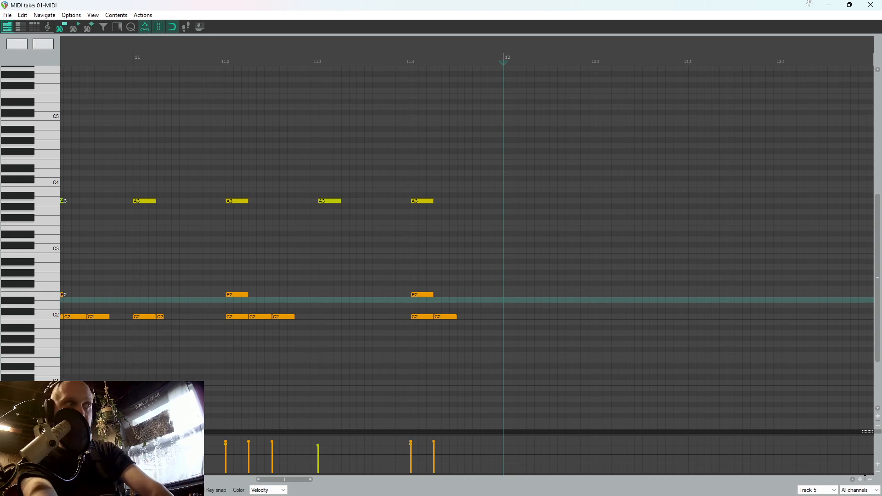
Rework beat 4 of bar 11, removing its kicks and placing two back-to-back E2 snare notes at 11.4.00 and 11.4.25
double_click(420, 296)
click(419, 296)
click(435, 296)
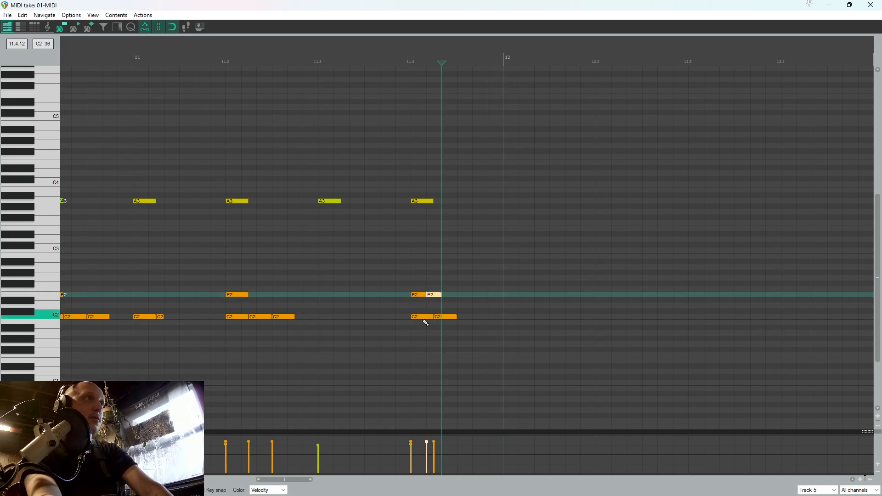
drag(450, 320, 450, 319)
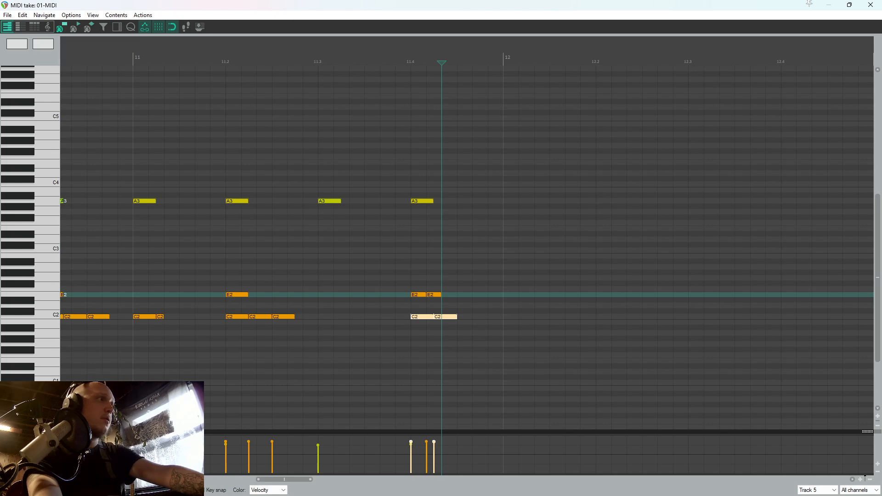
key(Delete)
click(449, 317)
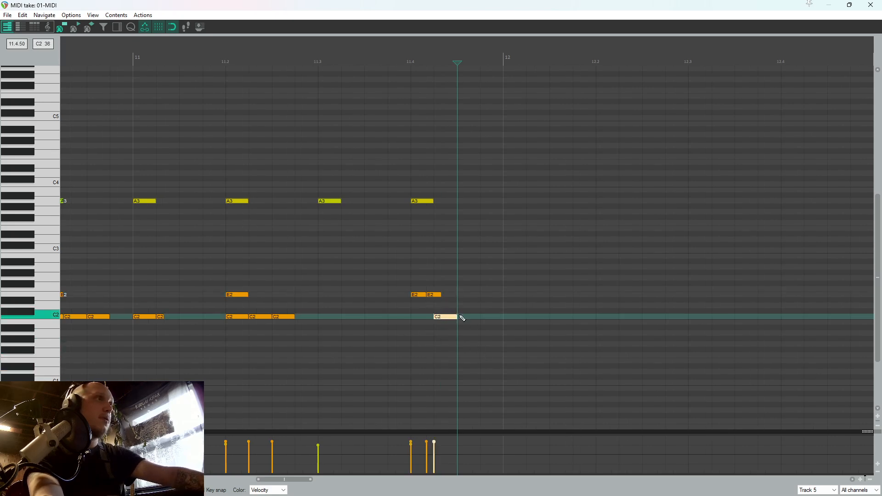
drag(411, 287, 410, 287)
key(Delete)
click(420, 296)
click(436, 295)
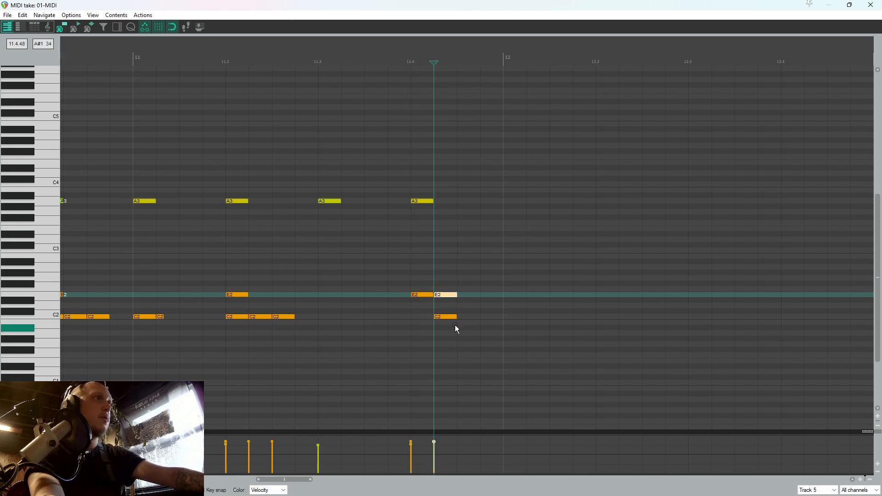
Finish the bar 11 fill with an A2 note at 11.4.50 and an F2 note at 11.4.75, and play it
click(470, 273)
drag(471, 276, 489, 289)
click(490, 257)
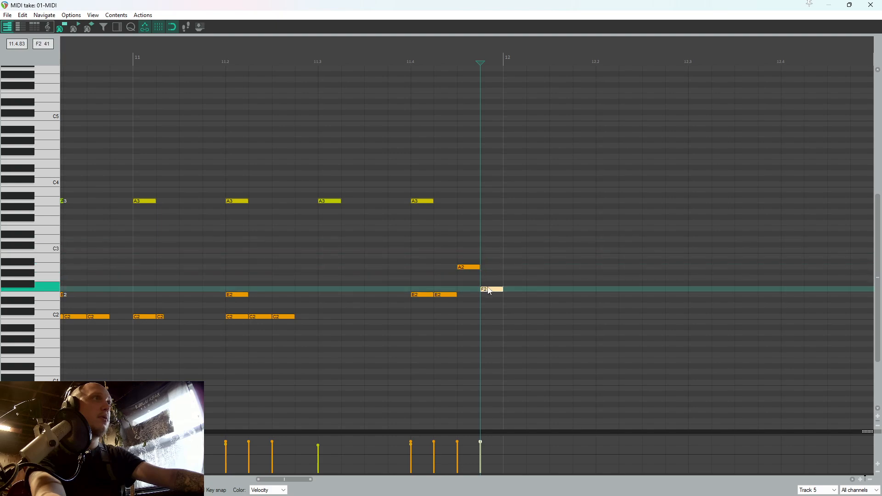
click(390, 283)
key(space)
Delete the A3 note at 11.4.00 and add C2 kick notes at 11.3.50, 11.3.75 and 11.4.00
key(space)
click(427, 202)
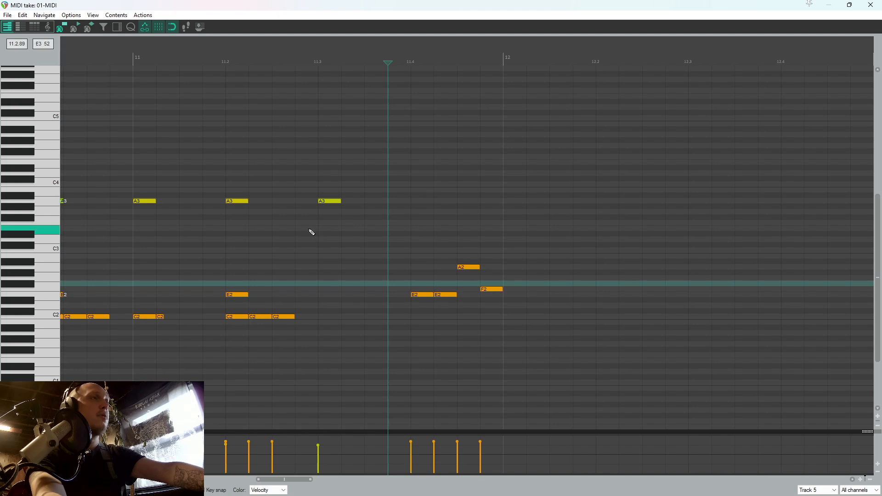
click(312, 233)
key(space)
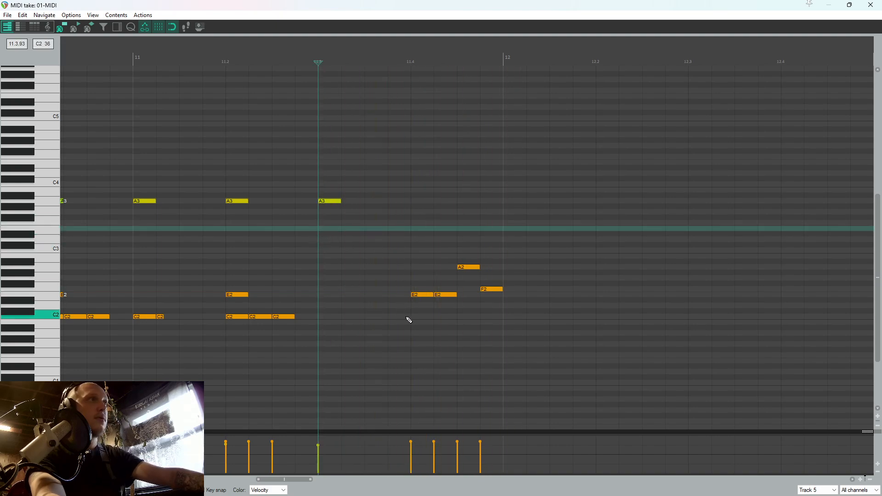
click(416, 318)
click(380, 317)
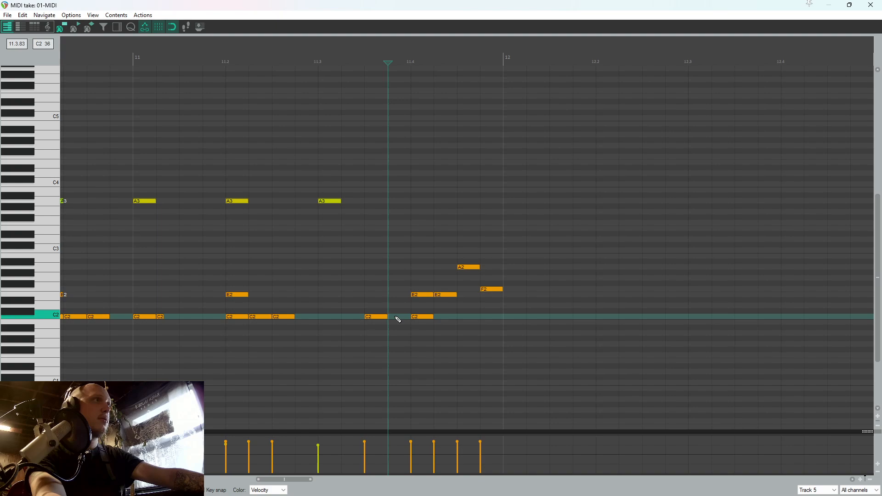
click(396, 317)
Play the finished fill in bar 11, close the MIDI editor, and play the project from just before bar 6
click(306, 262)
key(space)
click(871, 5)
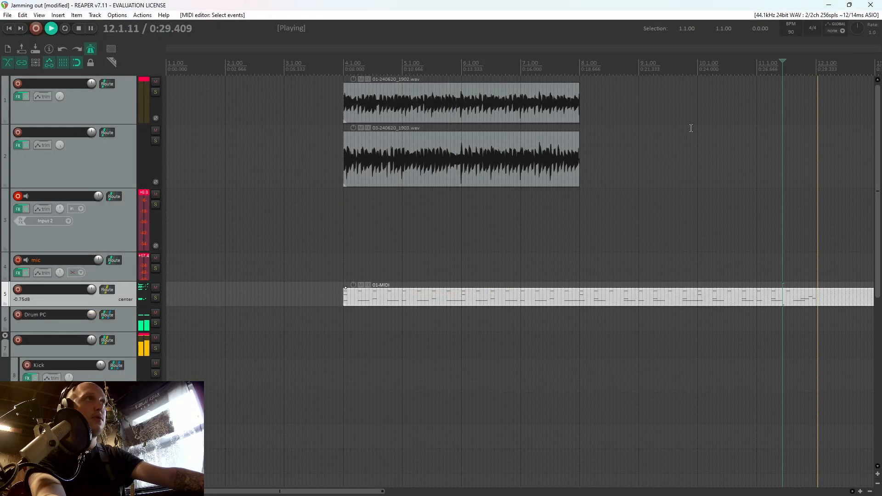
click(458, 217)
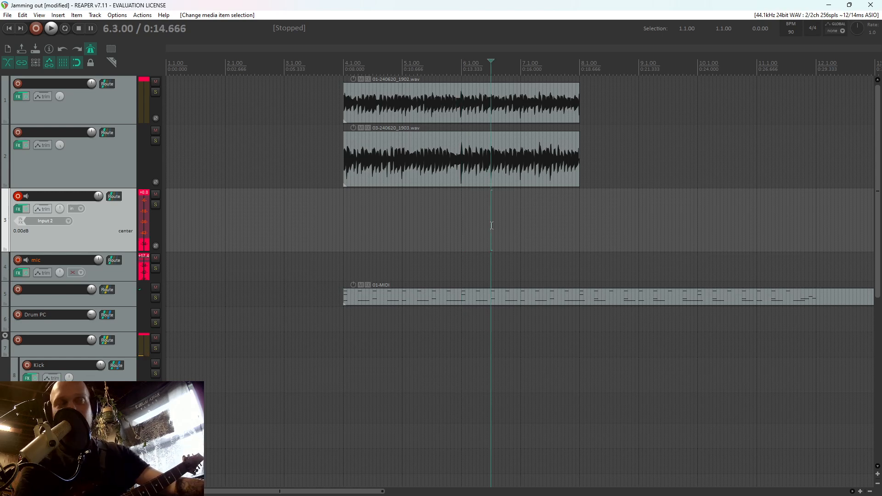
key(ctrl+r)
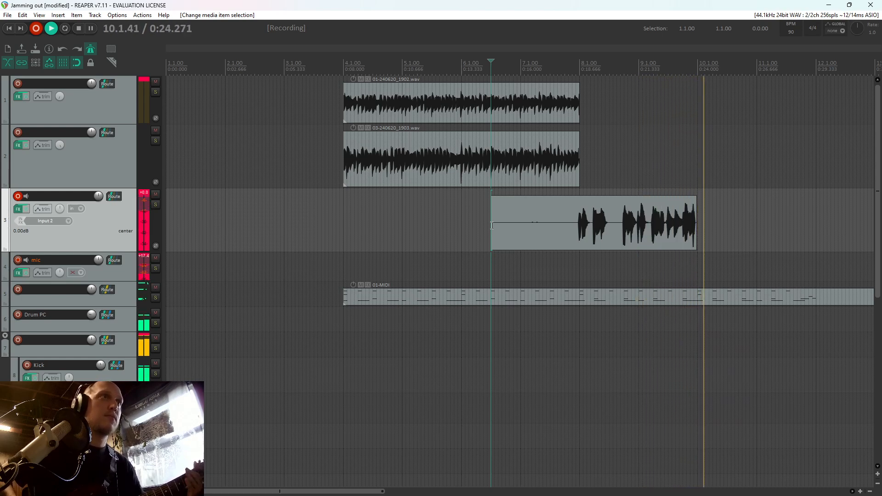
key(space)
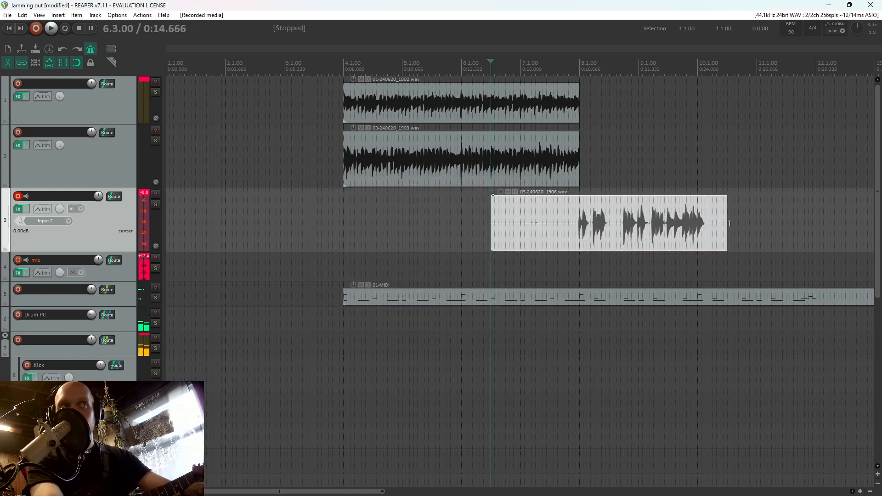
drag(726, 226, 698, 227)
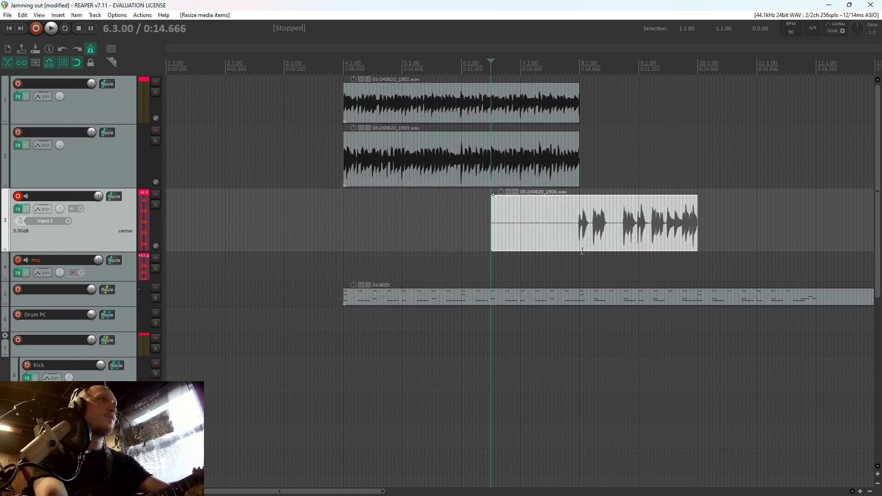
click(579, 252)
key(space)
scroll(588, 251, up, 3)
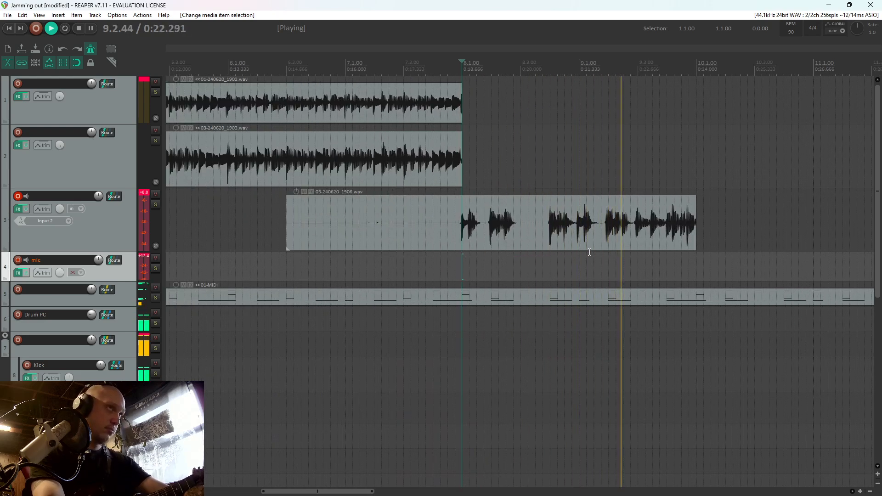
key(space)
click(594, 233)
key(Delete)
Record a new guitar take on track 3 from 6.3.75 to just past bar 12
key(ctrl+r)
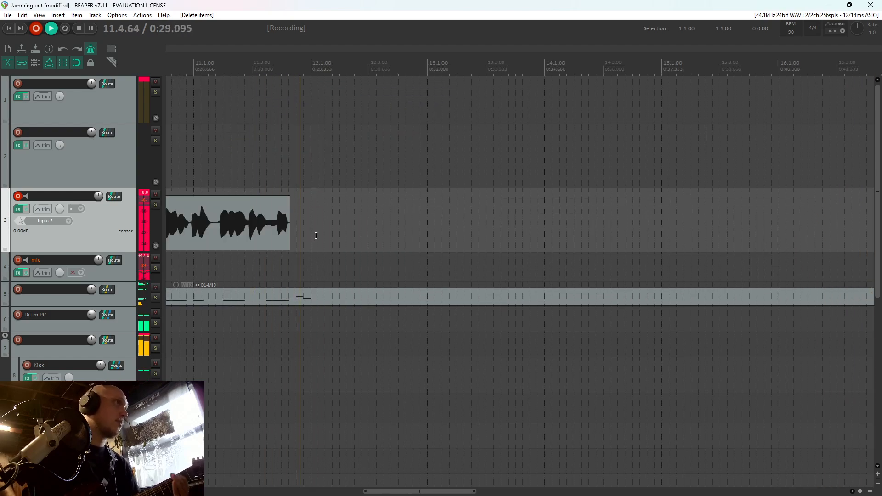
key(space)
key(Return)
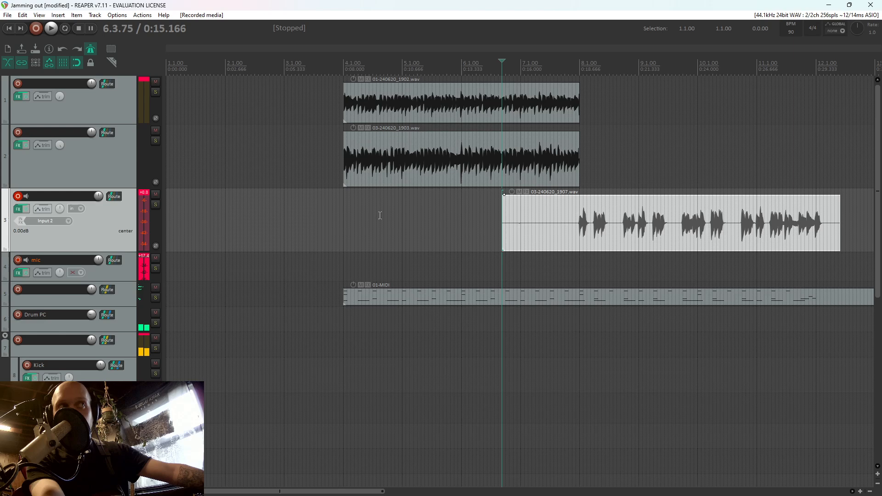
Split the take just before bar 8, delete its silent lead-in and move the remaining part to track 1
click(578, 225)
key(s)
click(567, 225)
scroll(570, 222, up, 4)
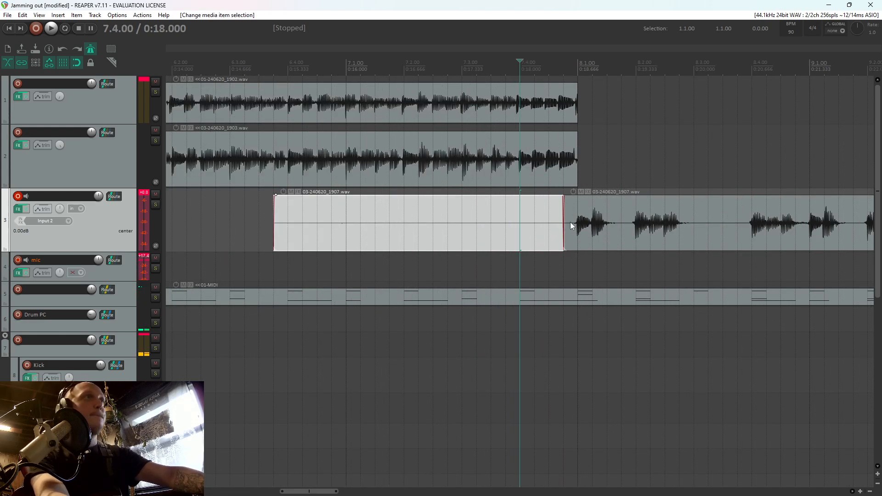
key(Delete)
drag(572, 224, 590, 112)
Record a second take of the riff on track 3 from 7.3.25 to 12.2.50
click(476, 214)
key(ctrl+r)
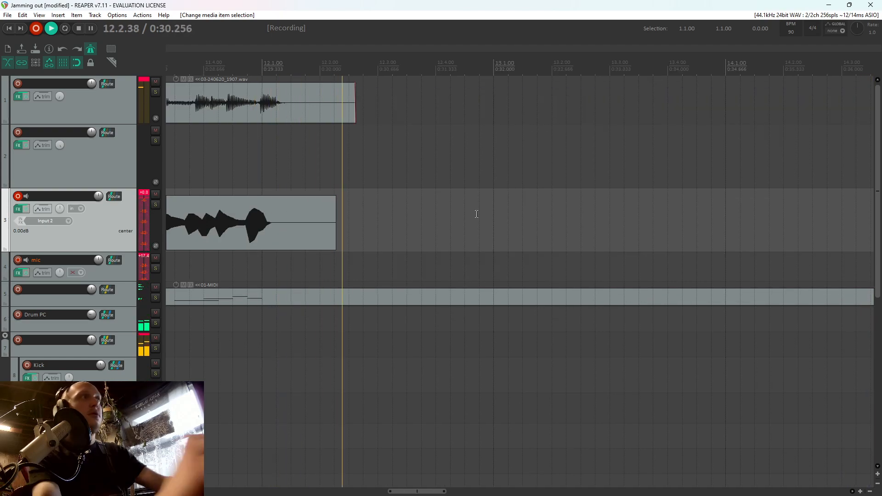
key(space)
Split both riff takes at 11.3.00, delete everything after it and trim their ends to just before beat 3
click(755, 223)
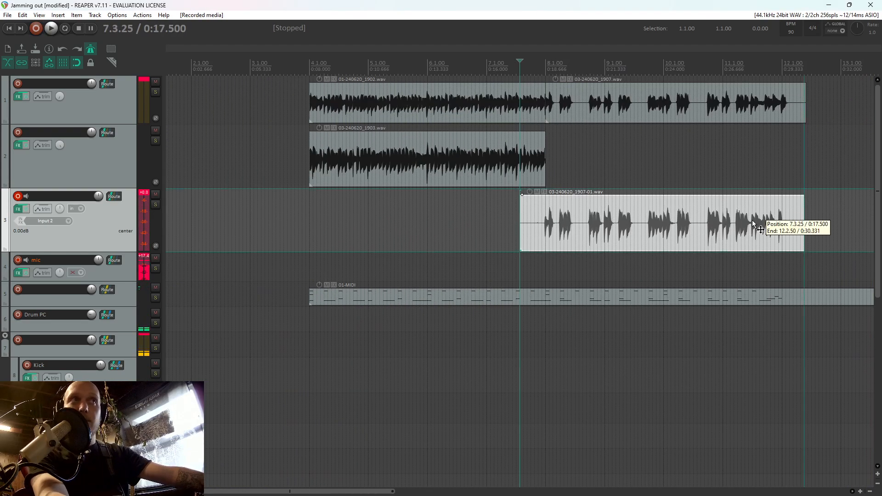
scroll(682, 222, up, 5)
key(s)
click(520, 109)
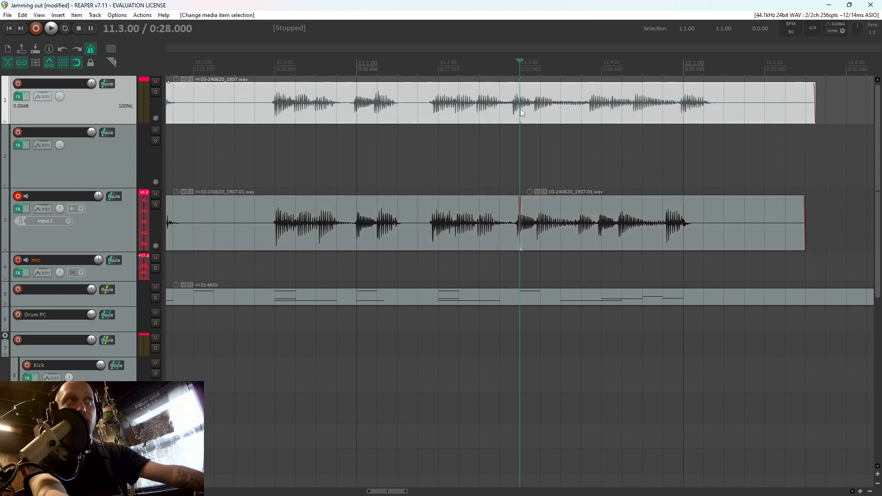
key(s)
drag(553, 216, 568, 92)
key(Delete)
drag(553, 232, 514, 111)
Move the second take, without its lead-in, to track 2 at bar 8 and play the transition from 7.4.75
scroll(593, 124, down, 5)
click(311, 232)
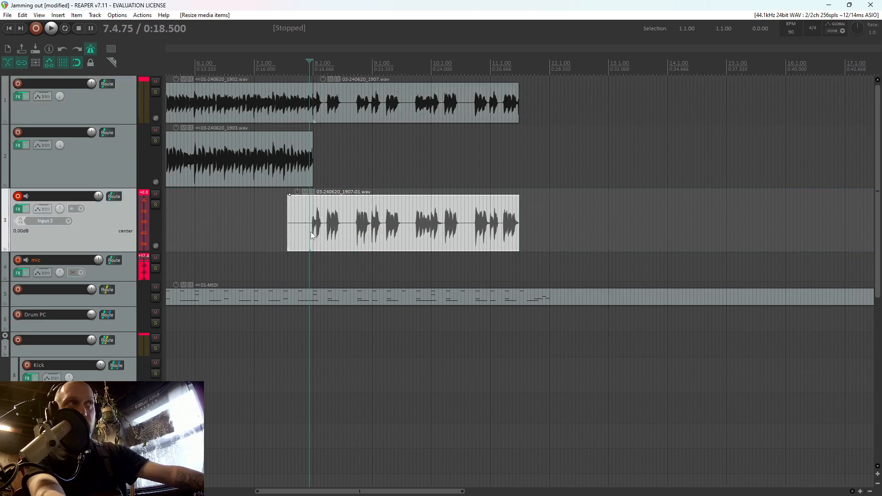
scroll(311, 232, up, 5)
drag(519, 227, 606, 170)
scroll(545, 222, down, 3)
click(536, 197)
scroll(542, 197, up, 3)
key(space)
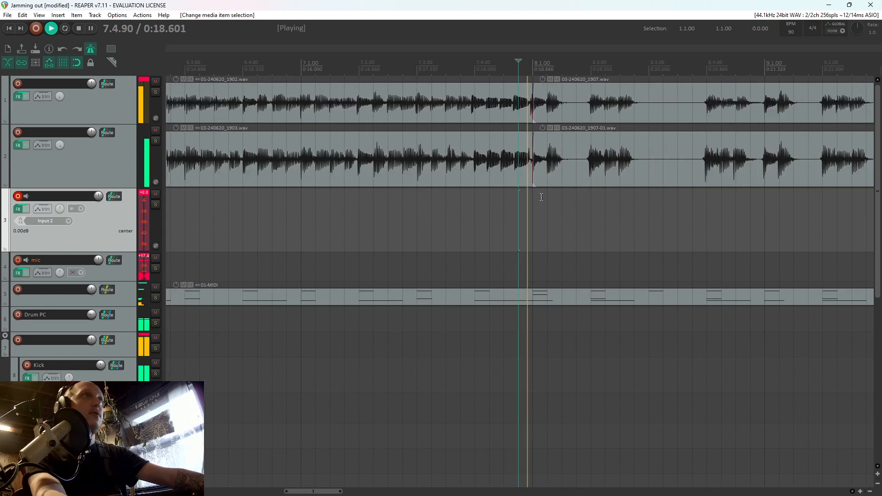
key(space)
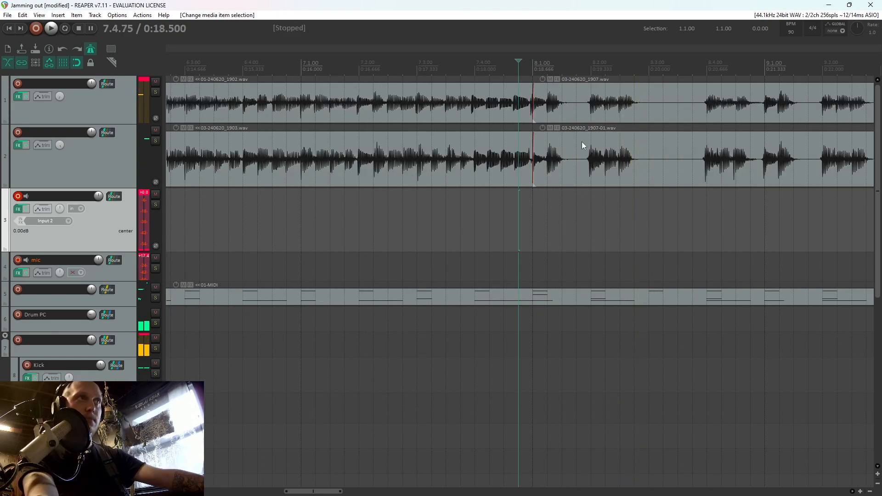
Split both takes before beat 2 of bar 8 and trim a gap from about 8.1.50 to 8.1.92
click(583, 138)
key(s)
click(581, 108)
key(s)
drag(563, 147, 587, 111)
click(585, 119)
Split both takes at 8.3.25 and trim away the silence from about 8.2.75 to just before 8.4.00
click(664, 148)
key(s)
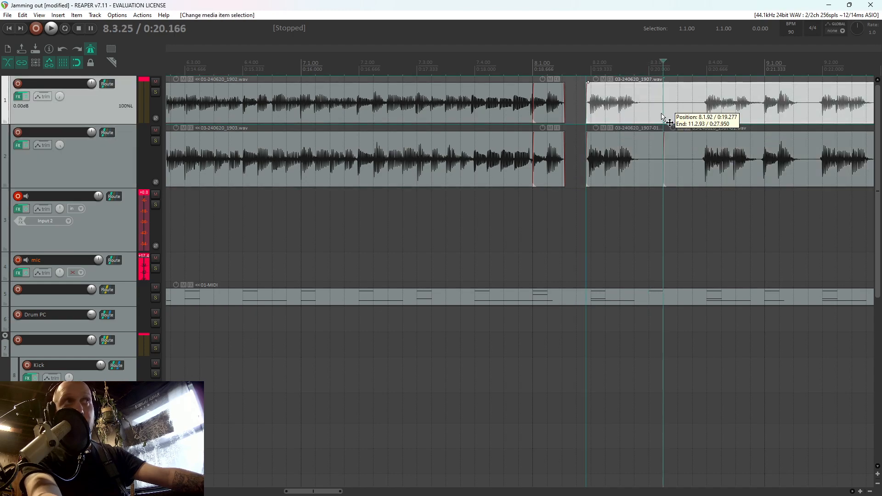
click(655, 120)
drag(662, 115, 705, 119)
click(681, 173)
Play the edited guitars from 7.4.00 into bar 9 to check the gaps
click(476, 209)
key(space)
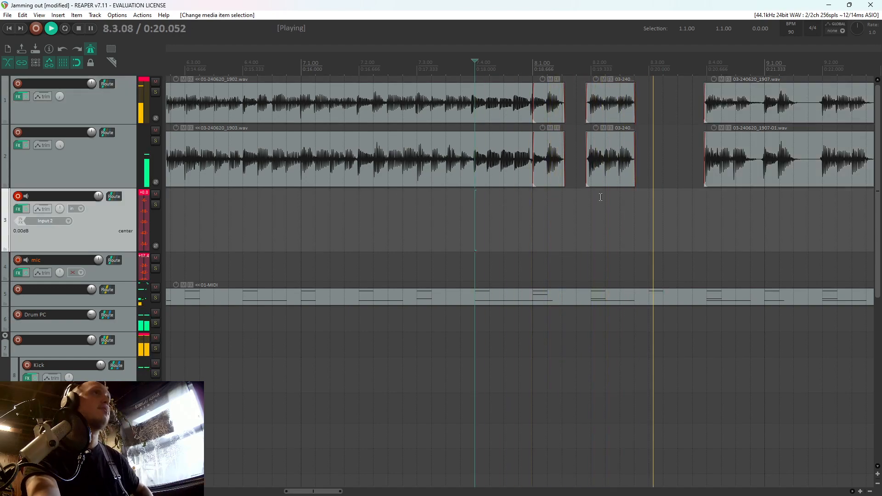
scroll(712, 183, down, 2)
scroll(711, 180, up, 3)
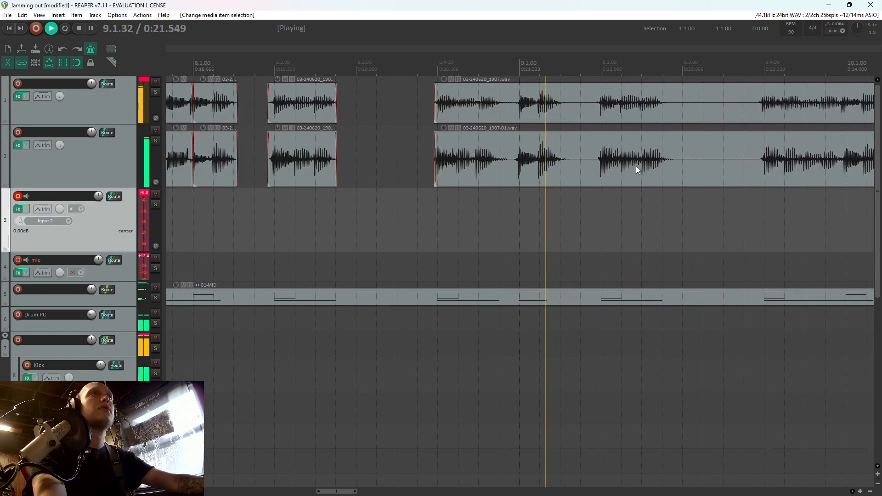
key(space)
Split both takes before beat 2 of bar 9 and trim a gap from about 9.1.50 to 9.1.93
click(580, 166)
key(s)
click(581, 115)
key(s)
drag(575, 159, 596, 115)
Split both takes at 9.3.00 and trim the following pieces to start just before 9.4.00
click(686, 113)
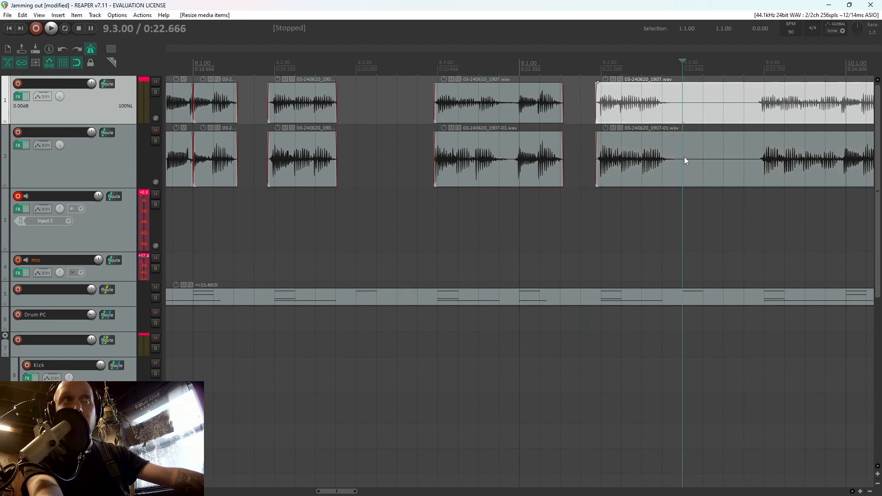
key(s)
click(685, 157)
Split both takes at 10.1.50 and 10.1.75 and delete the pieces in between
key(s)
drag(705, 152, 758, 118)
scroll(723, 139, down, 3)
click(626, 162)
key(s)
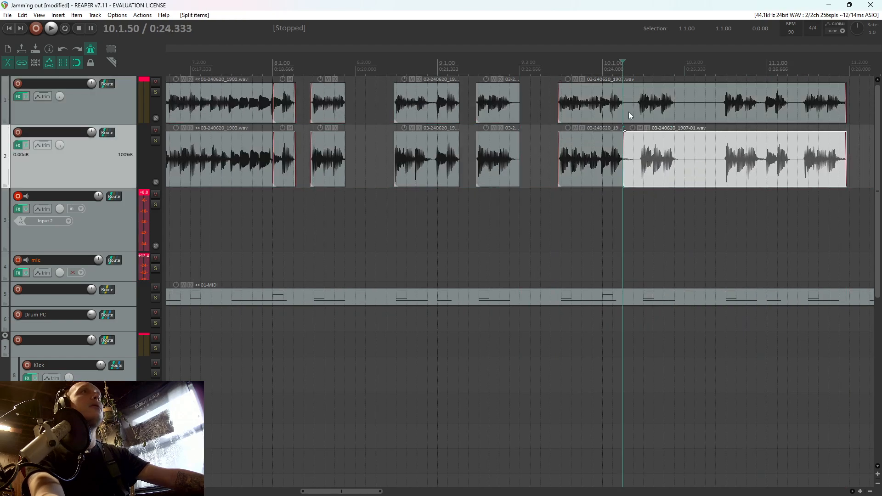
click(627, 112)
key(s)
click(633, 111)
key(s)
click(634, 151)
Split both takes at 10.3.00 and 10.3.75 and delete the silent pieces in between
key(s)
drag(631, 108, 632, 151)
key(Delete)
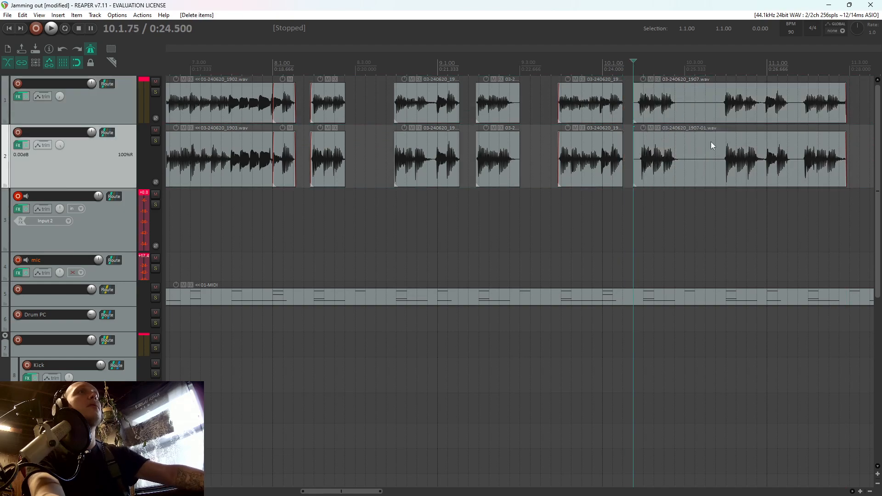
click(684, 109)
key(s)
click(688, 147)
key(s)
click(716, 150)
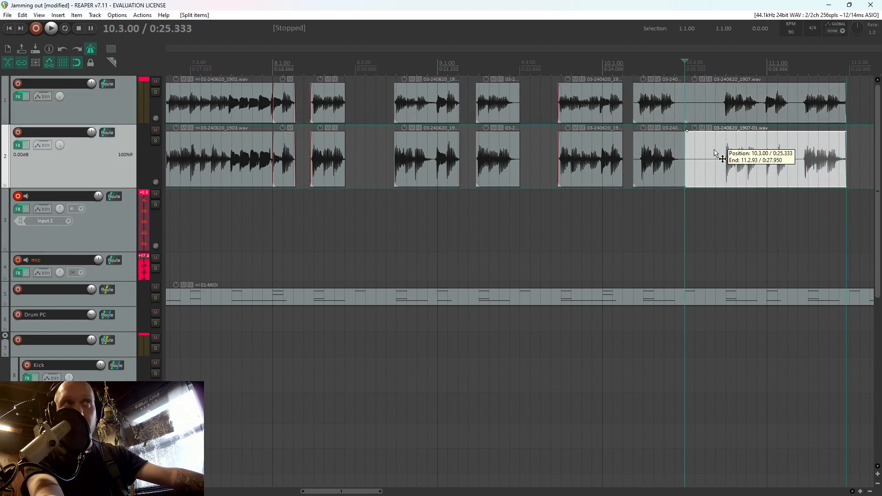
key(s)
click(715, 110)
key(s)
drag(703, 165, 699, 107)
key(Delete)
Trim the starts of the last pieces on tracks 1 and 2 to just before 10.4.00
scroll(644, 137, down, 1)
scroll(571, 158, up, 2)
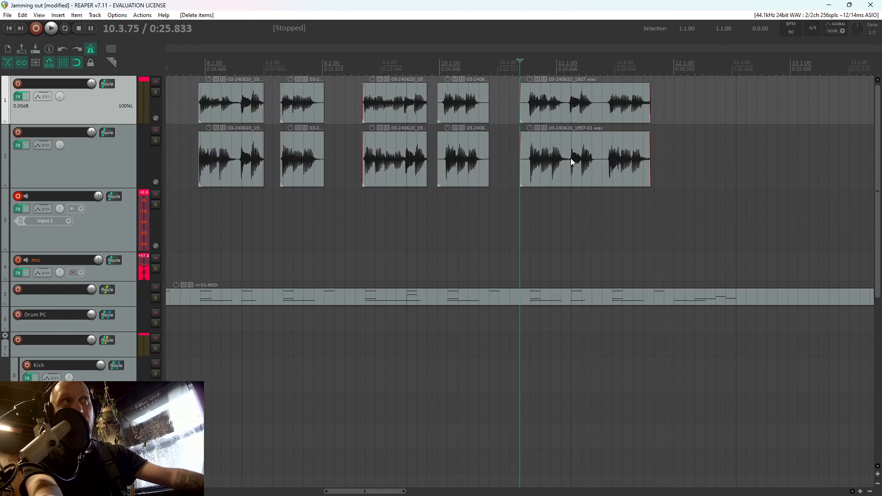
drag(539, 158, 517, 120)
drag(520, 119, 534, 119)
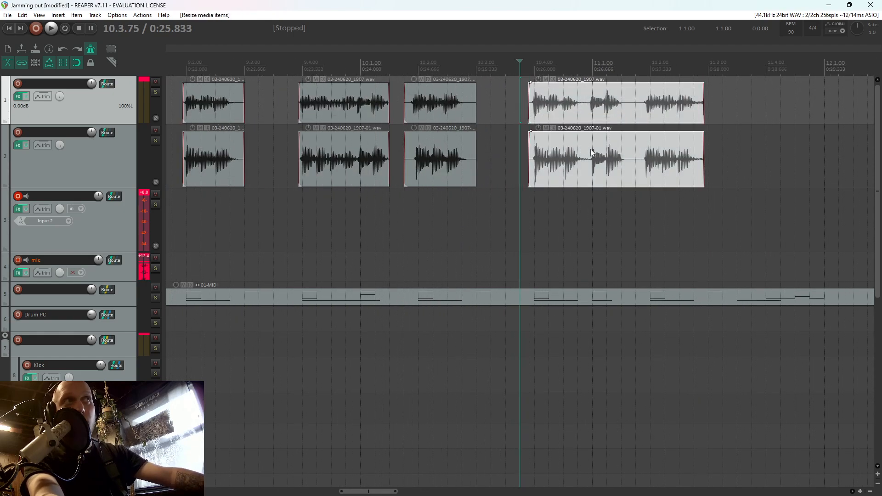
Split both takes in bar 11 before beat 2 and trim a gap between the resulting pieces
click(631, 161)
key(s)
click(631, 109)
key(s)
mouse_move(632, 150)
mouse_down()
mouse_move(630, 107)
mouse_move(622, 109)
mouse_move(644, 141)
mouse_up()
drag(635, 109, 658, 103)
Play the finished stop-start riff from just before bar 8
scroll(598, 135, down, 5)
click(380, 198)
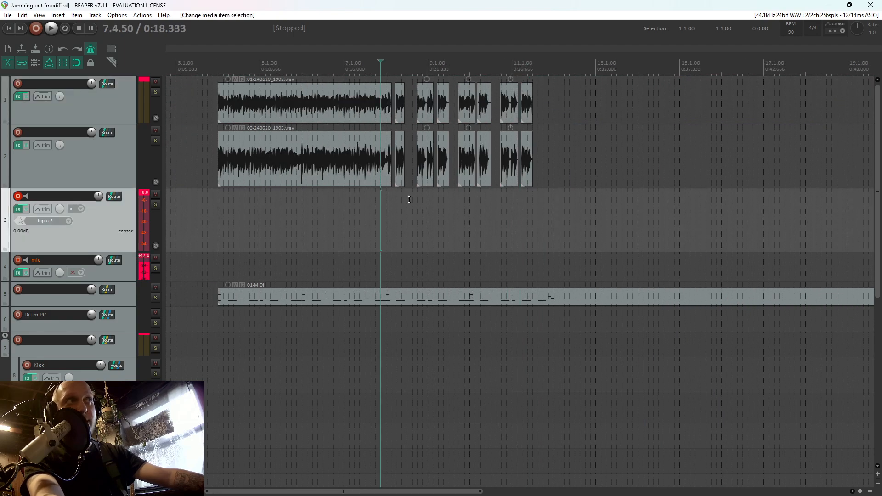
scroll(494, 194, up, 3)
click(510, 207)
key(space)
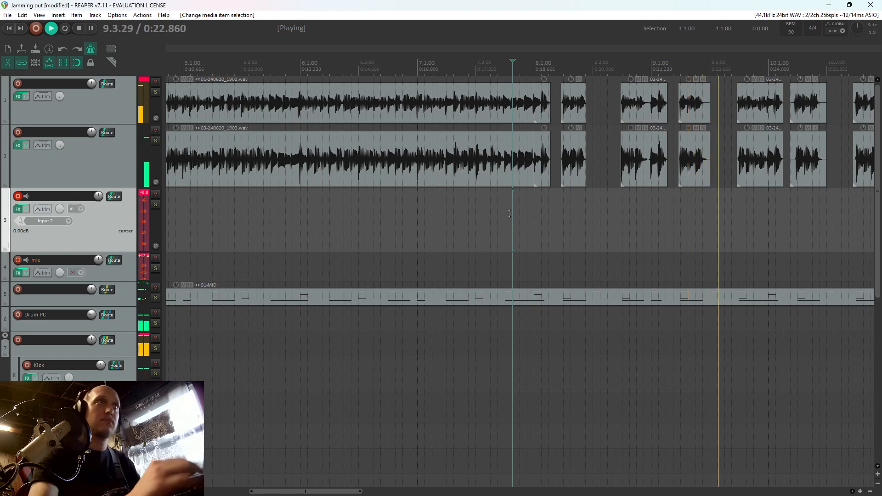
Record an additional guitar part on track 3 from 7.2.50 into bar 11
click(463, 220)
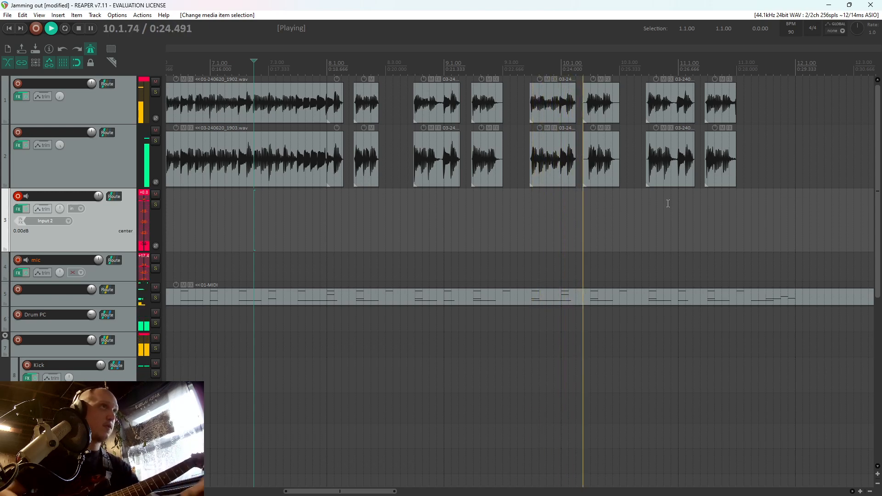
key(ctrl+r)
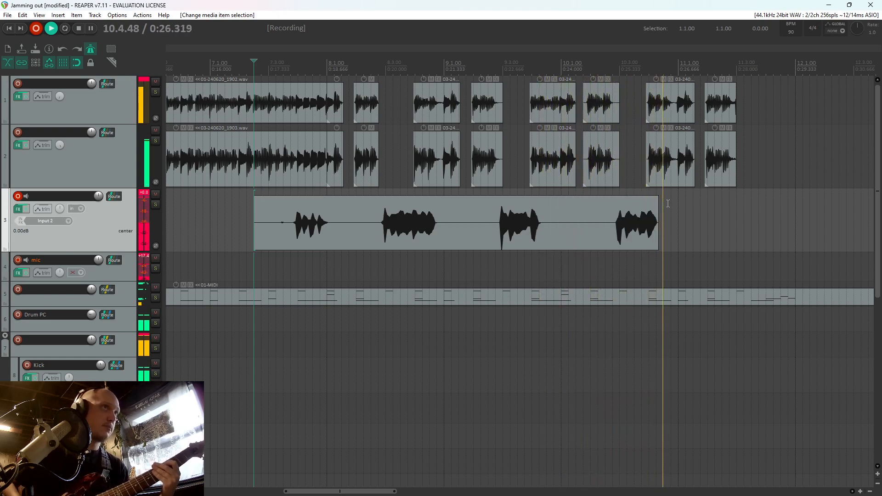
key(space)
Split the new take at 8.4.00 and just before its bar 8 phrase, and delete the lead-in
click(422, 217)
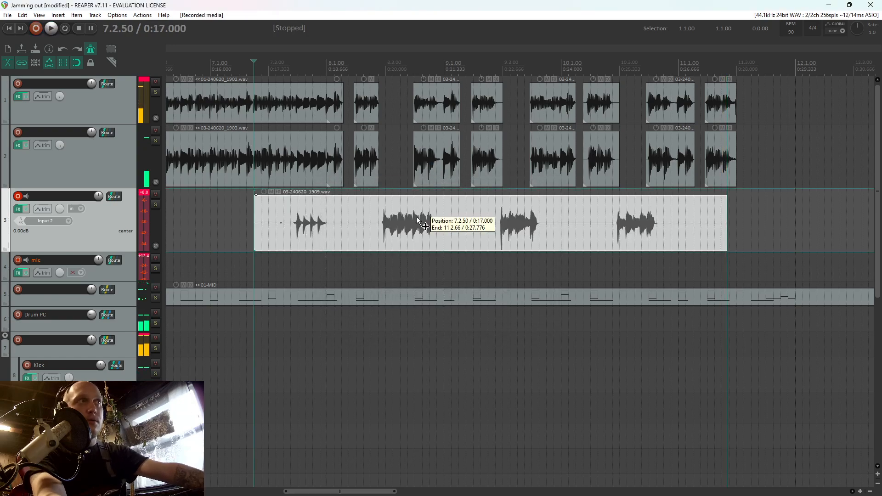
scroll(423, 218, up, 3)
key(s)
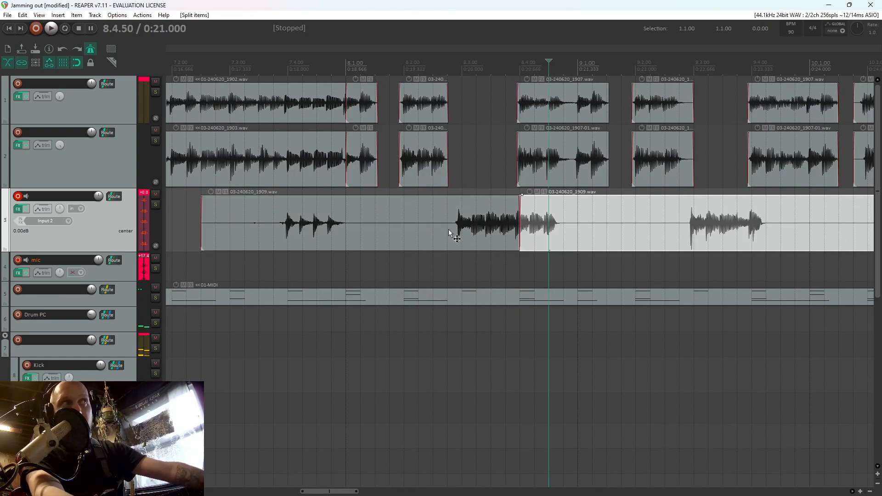
click(449, 230)
key(s)
click(433, 230)
key(Delete)
Split the additional guitar take at 9.4.00 and 10.2.75
click(694, 227)
click(754, 224)
key(s)
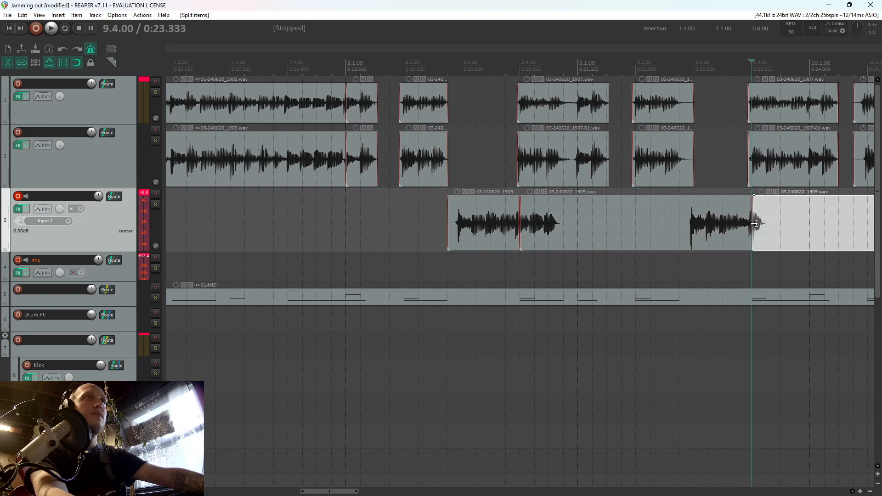
click(765, 228)
scroll(754, 231, down, 3)
click(595, 219)
key(s)
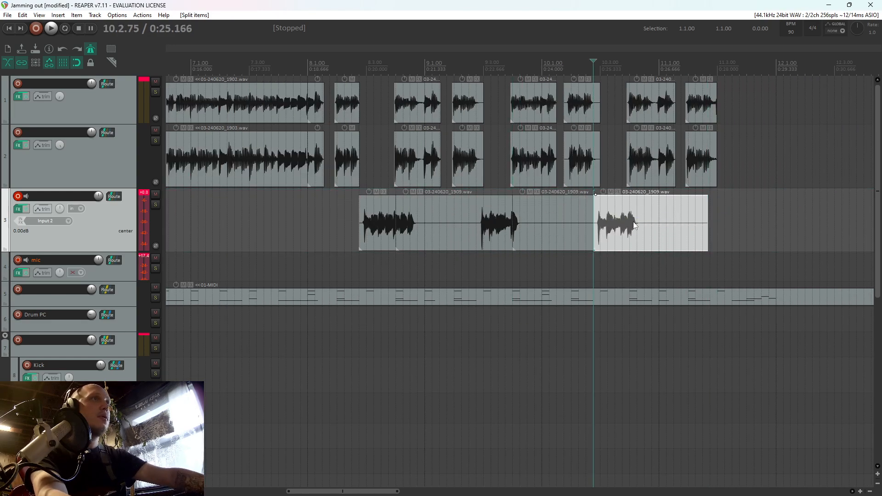
Cut the additional take after its bar 10 phrase, deleting the tail and the piece between 9.4.00 and 10.2.75
click(647, 220)
key(s)
click(663, 227)
key(Delete)
click(551, 222)
key(Delete)
Split the additional take just before its bar 9 phrase and delete the piece from 8.4.00 up to that phrase
click(433, 228)
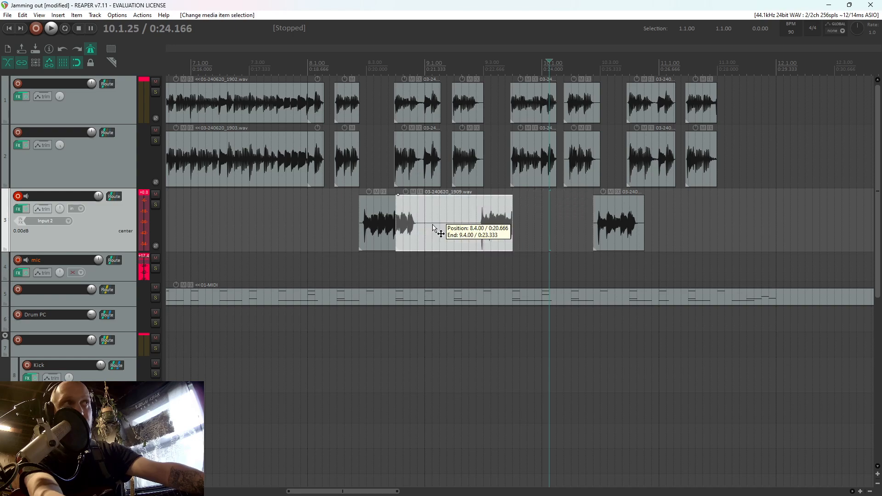
click(475, 232)
key(s)
click(458, 228)
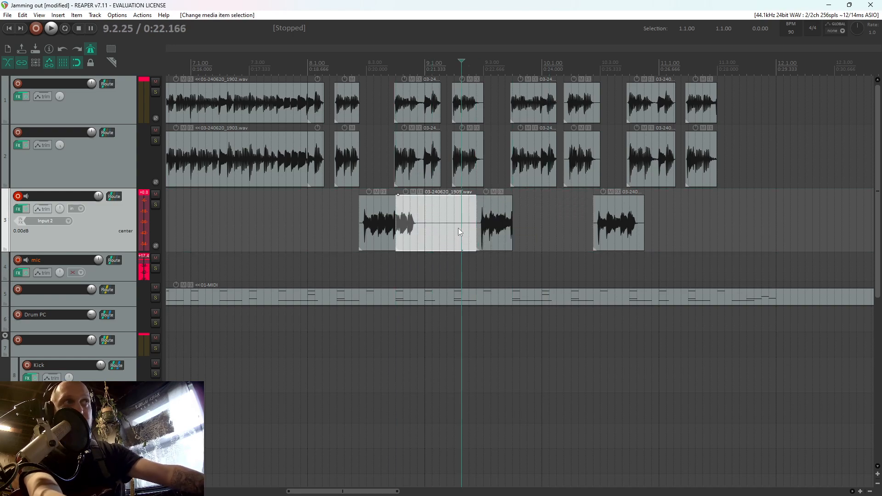
key(Delete)
Play the chopped phrases from bar 8 and trim the end of the bar 10 phrase to about beat 4
click(343, 257)
key(space)
scroll(343, 257, up, 3)
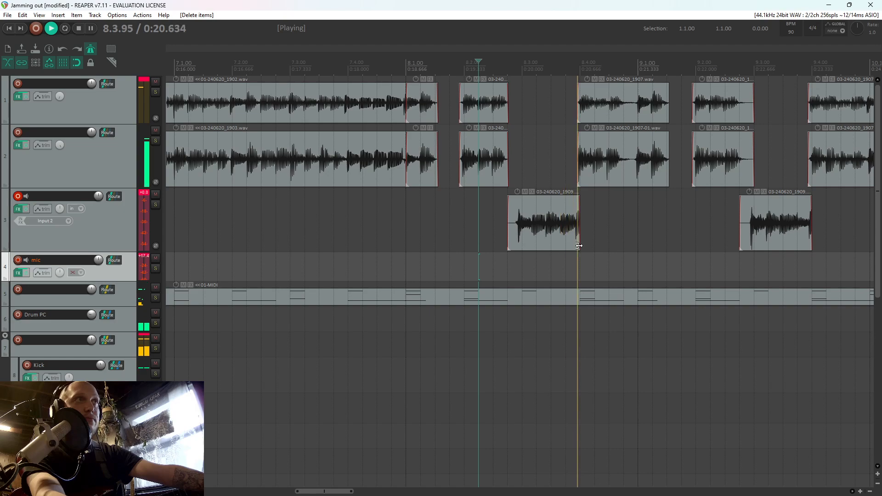
drag(771, 237, 803, 223)
scroll(778, 237, down, 3)
click(788, 238)
scroll(572, 238, down, 3)
right_click(97, 233)
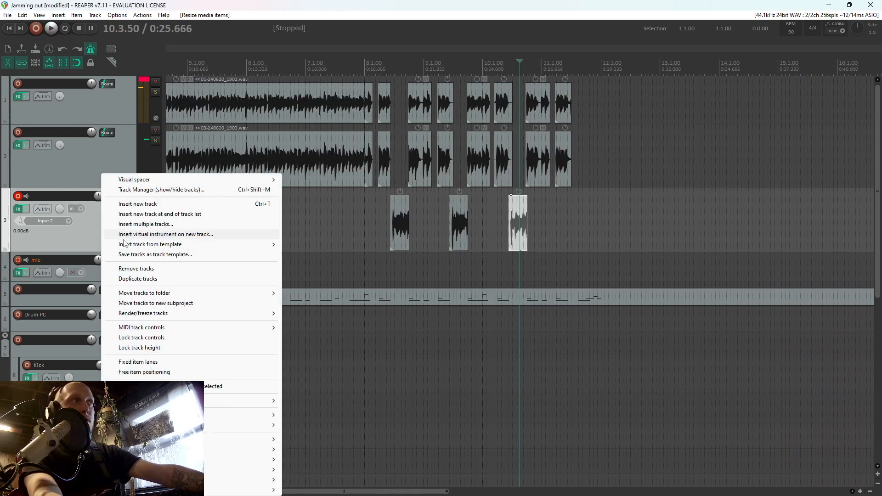
click(444, 269)
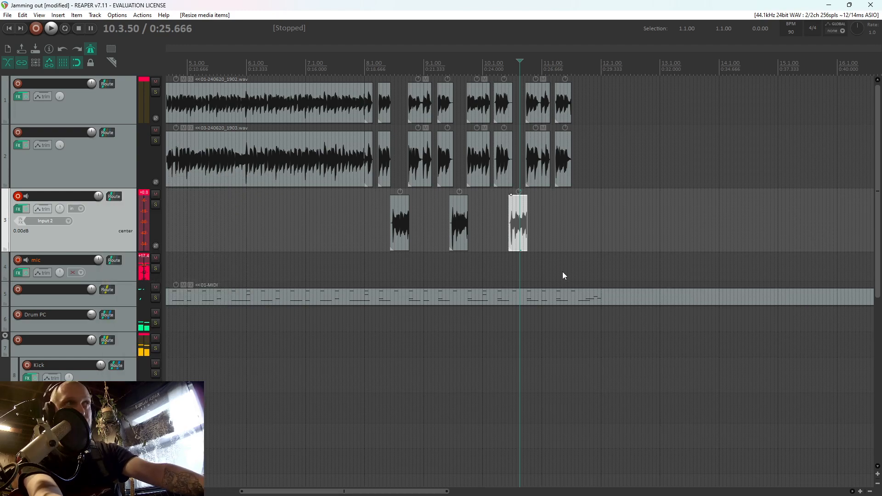
Duplicate the extra guitar track, clear the copy of its recorded phrases, and duplicate the empty track for a record-armed new part
key(ctrl+d)
drag(568, 273, 325, 294)
key(Delete)
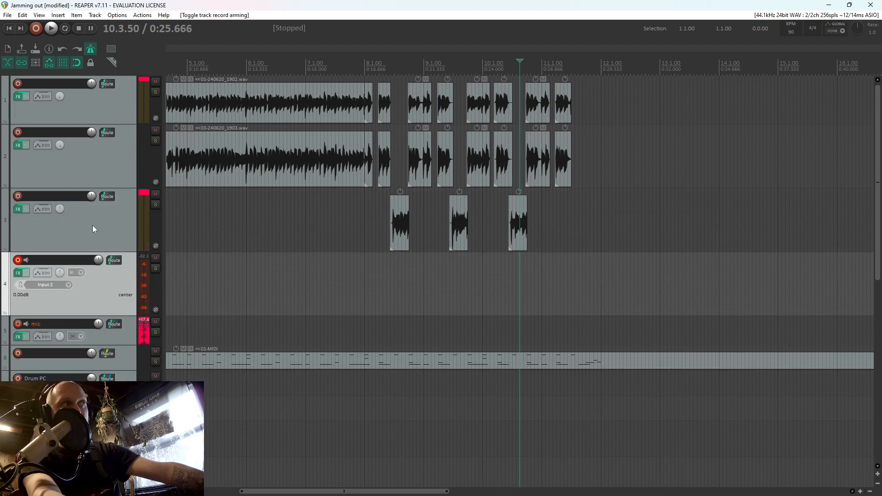
right_click(114, 289)
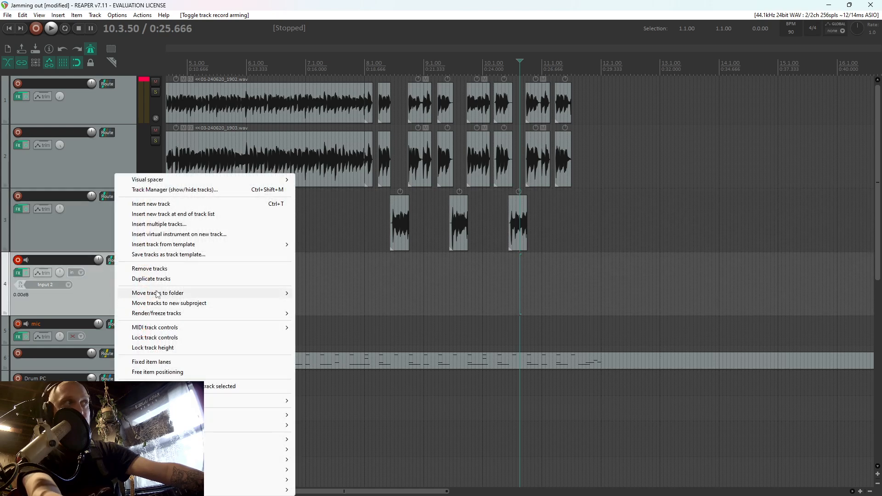
click(157, 279)
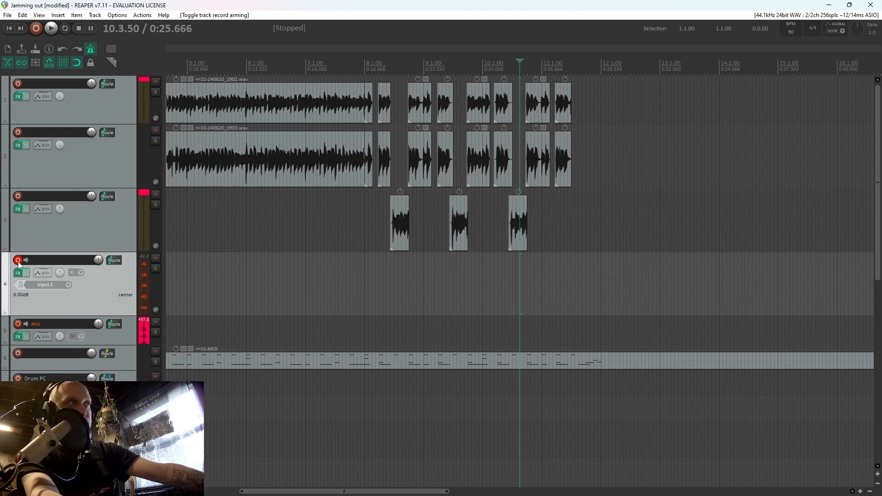
key(ctrl+d)
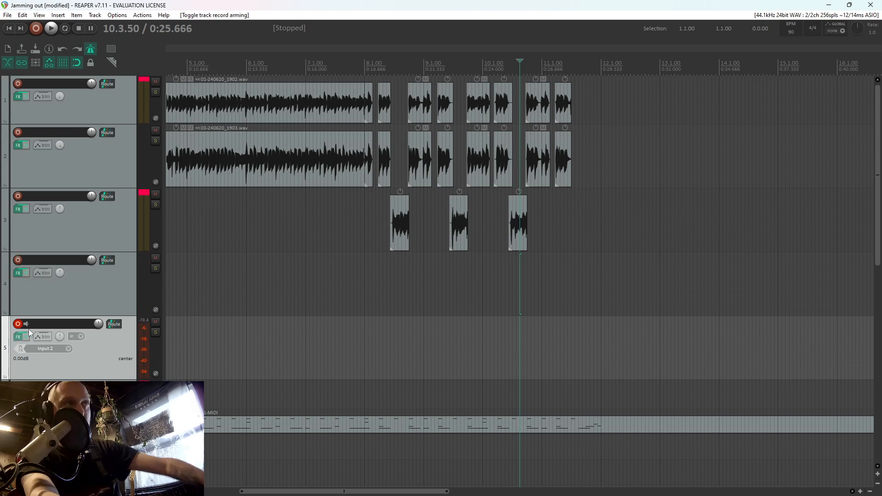
Add the VST3 ValhallaSupermassive plugin to track 5 after the Fortin Nameless amp
click(19, 337)
click(26, 396)
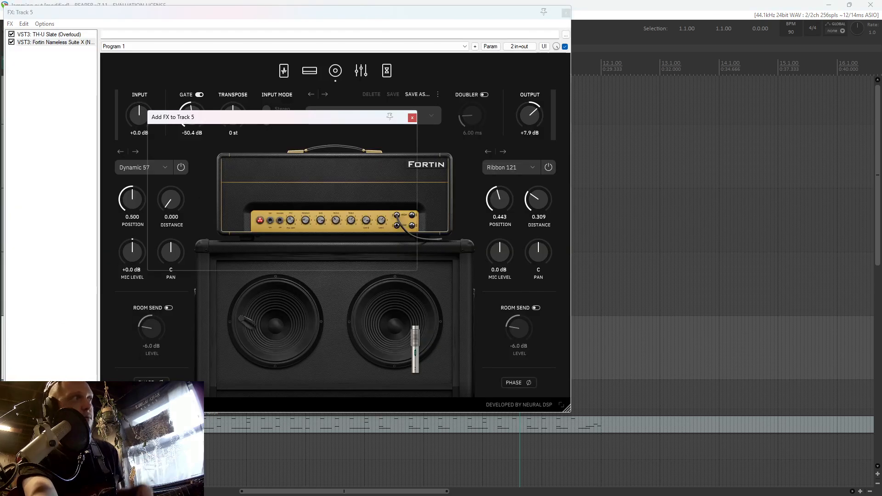
text(val)
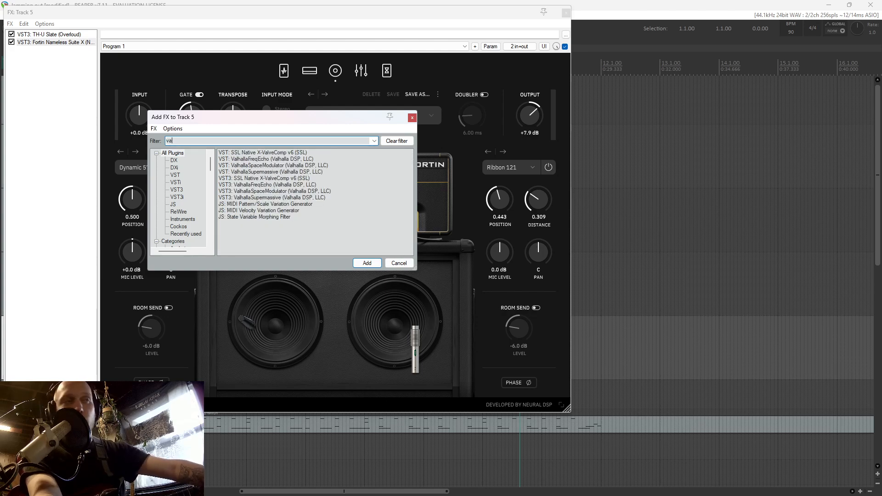
double_click(259, 197)
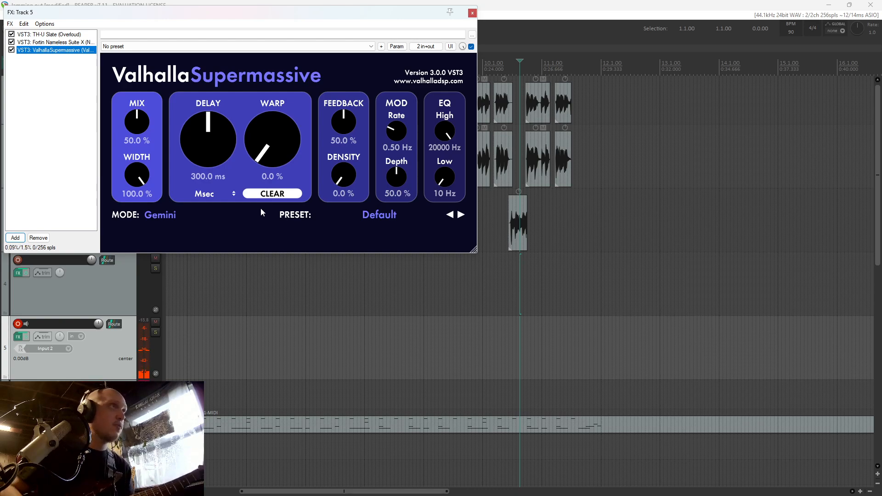
click(55, 43)
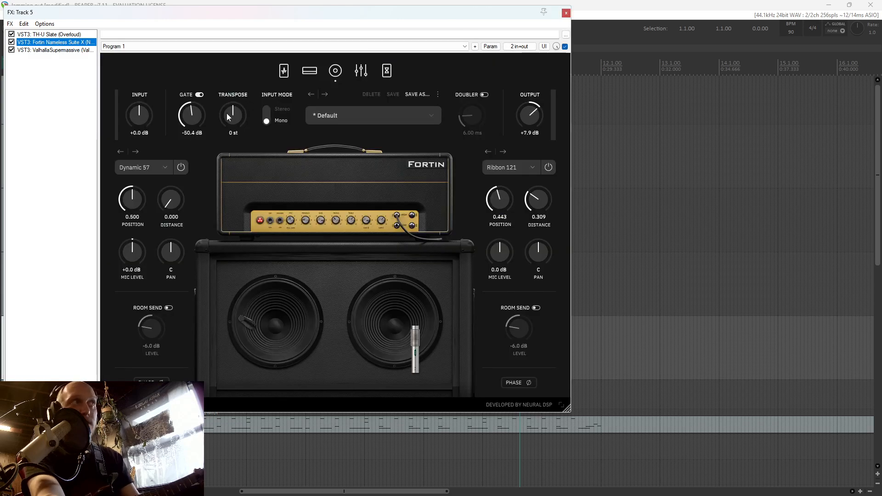
click(60, 50)
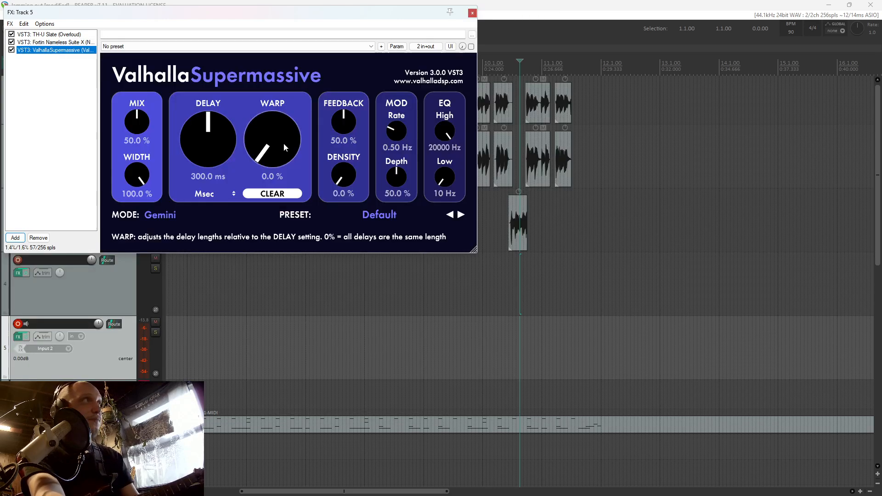
Load the Chorus Slap preset in ValhallaSupermassive and set its mix to 30.4%
click(382, 215)
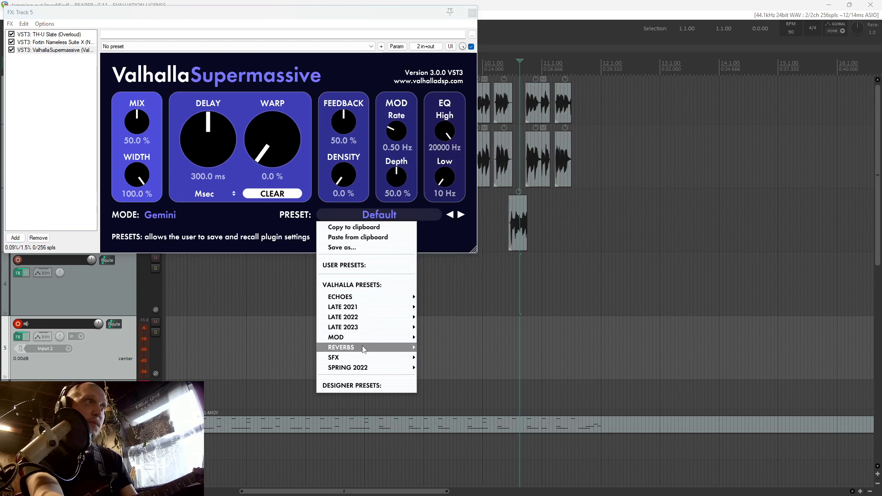
mouse_move(365, 342)
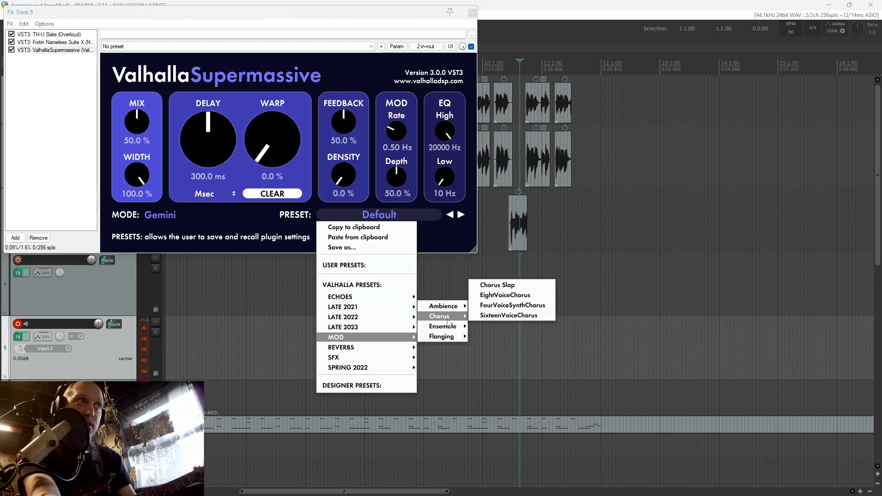
mouse_move(452, 317)
click(501, 284)
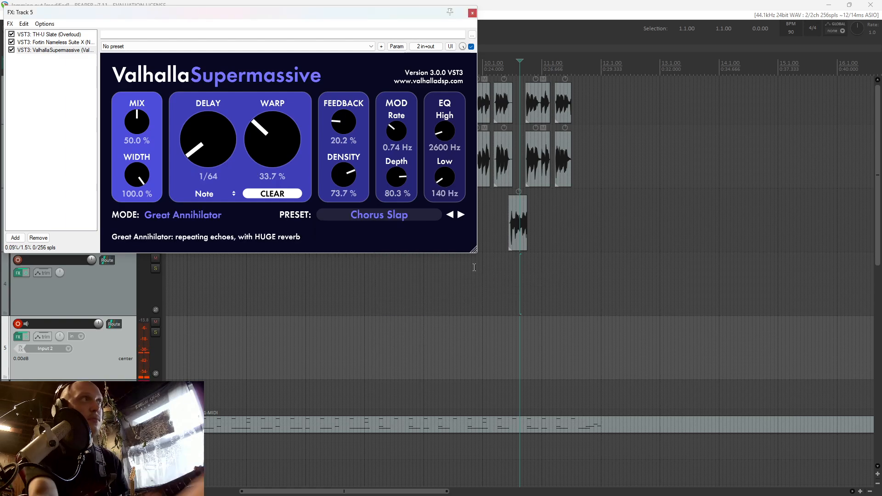
drag(137, 139, 149, 146)
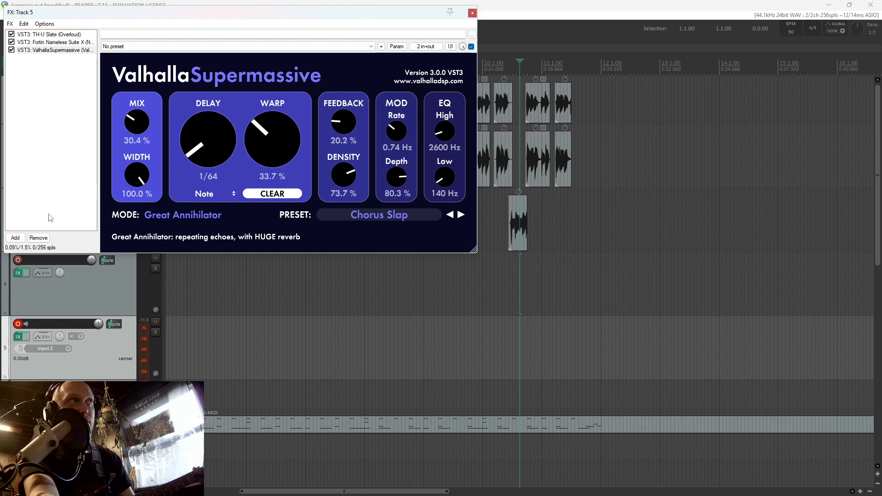
Add a second VST3 ValhallaSupermassive to track 5 with the medium reverb preset 80s Mod Room, and close the FX chain
click(15, 238)
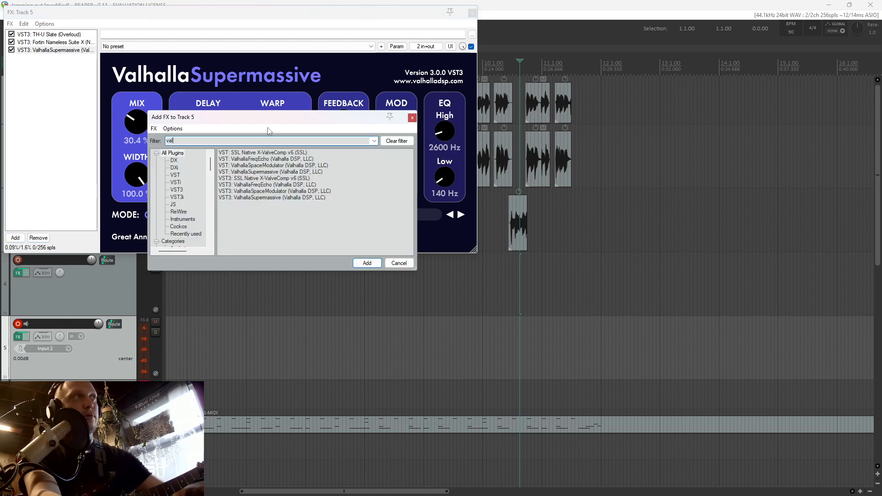
double_click(276, 197)
click(379, 220)
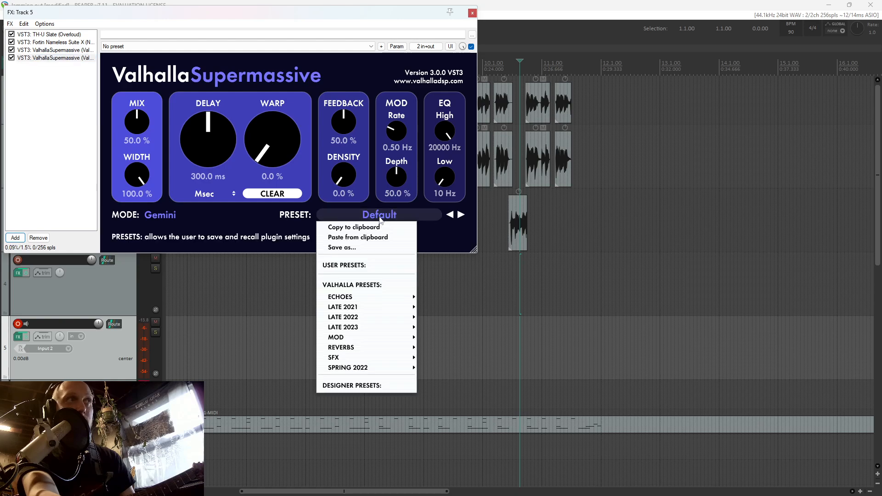
mouse_move(358, 351)
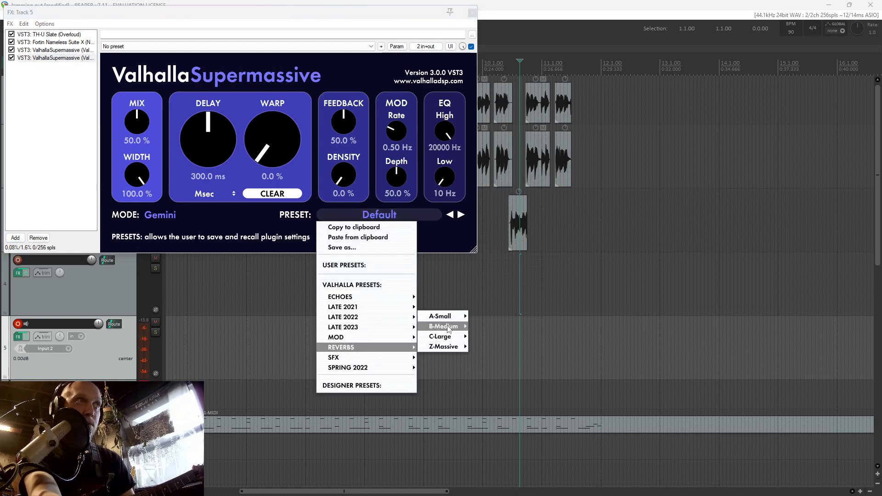
mouse_move(446, 327)
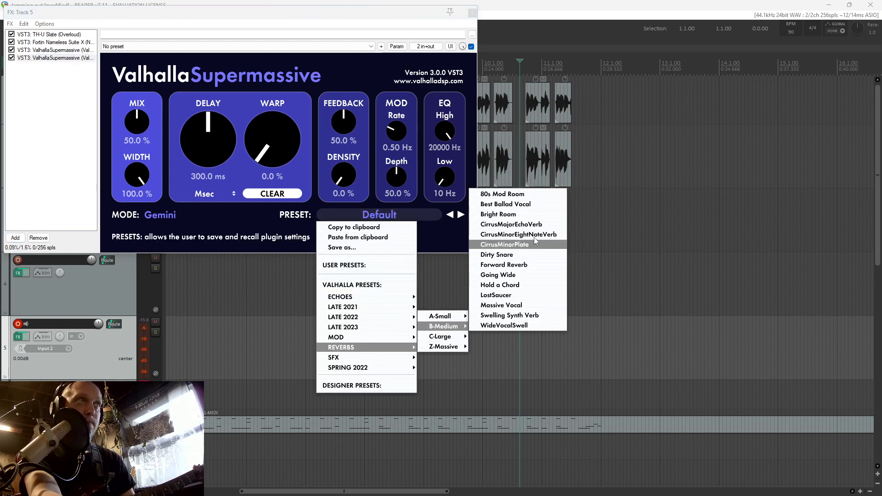
click(506, 202)
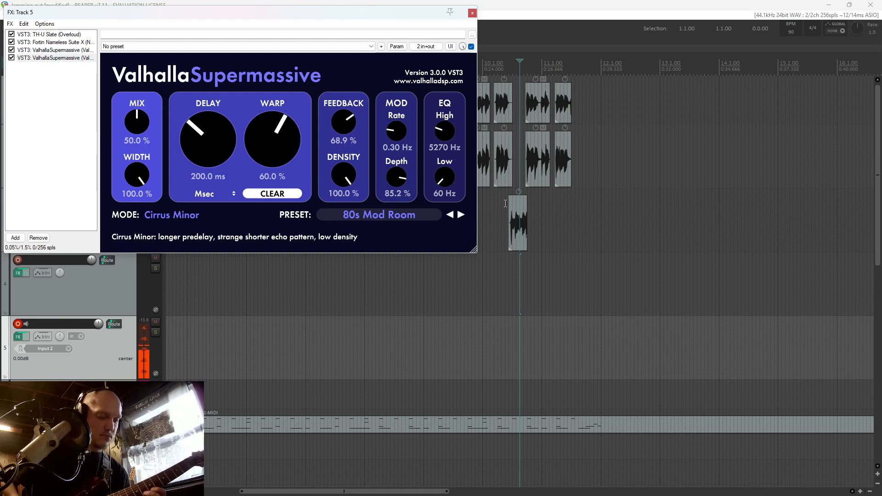
click(473, 12)
Play the stop-start riff from around 7.3.00 several times to rehearse the new guitar part
click(342, 267)
key(space)
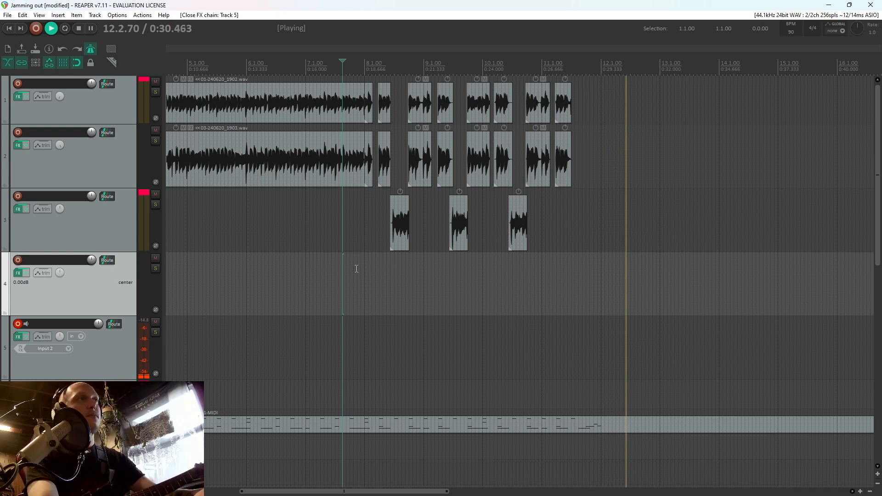
click(339, 270)
key(space)
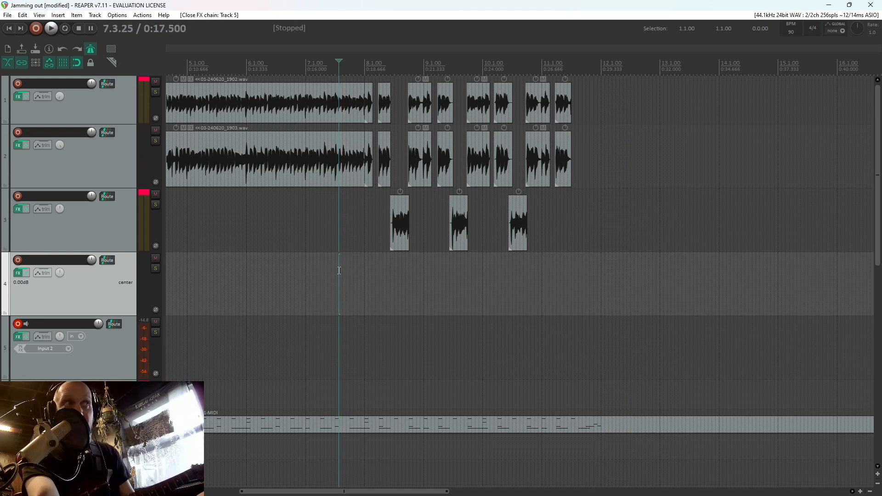
click(333, 260)
key(space)
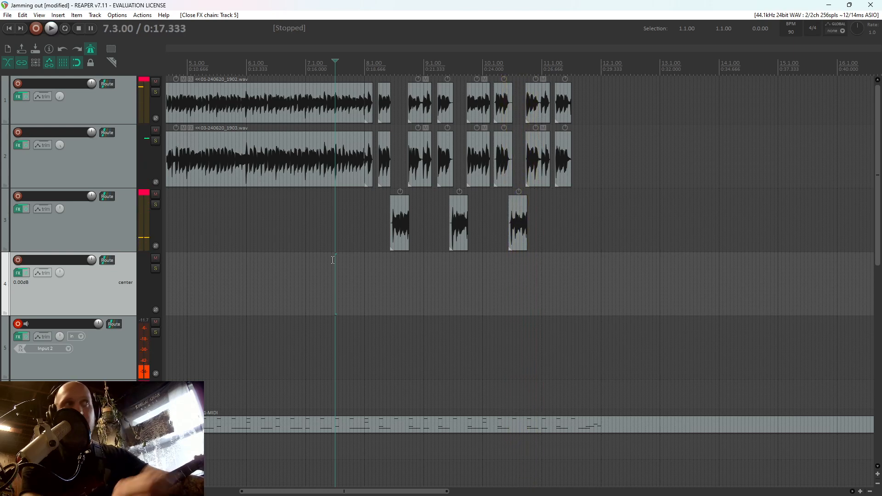
Record a guitar take on track 5 from just before 7.3.00 to shortly after bar 12
click(331, 249)
key(ctrl+r)
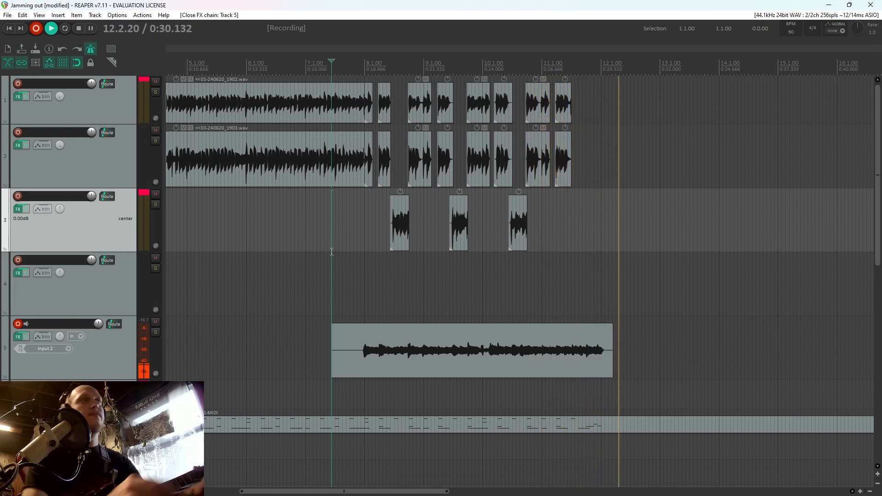
key(space)
Trim the new take to run from 8.1.00 to 12.1.00 and play it back from about 7.4.00
click(604, 340)
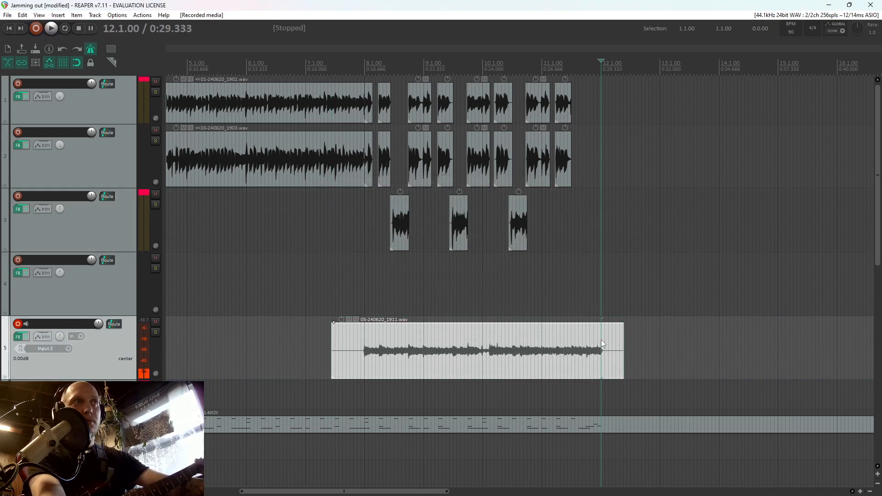
key(s)
key(Delete)
click(364, 366)
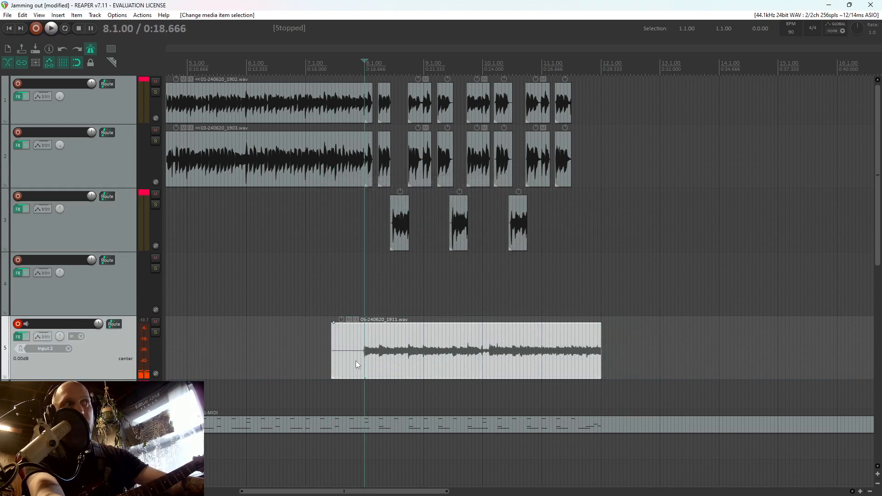
key(s)
click(355, 360)
key(Delete)
click(350, 297)
key(space)
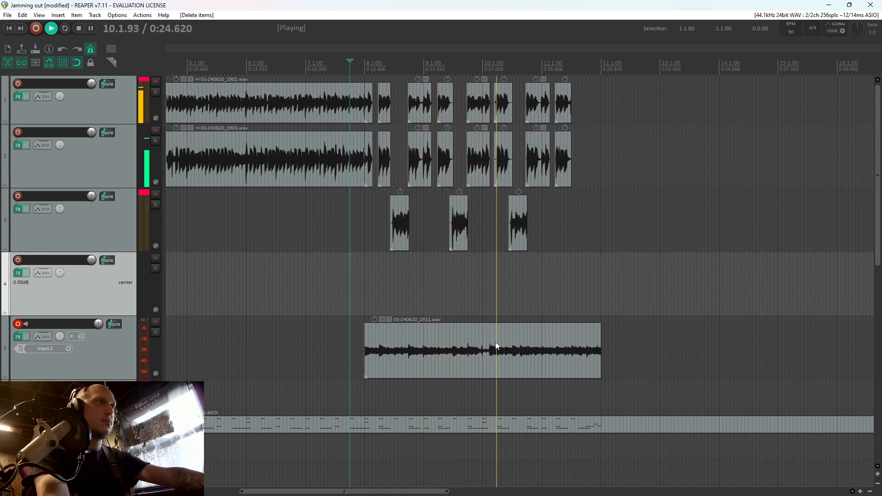
key(space)
Split the new take at 9.4.75, 10.1.00 and 10.1.50, and delete the piece between 10.1.00 and 10.1.50
click(489, 354)
scroll(489, 354, up, 4)
key(s)
click(499, 360)
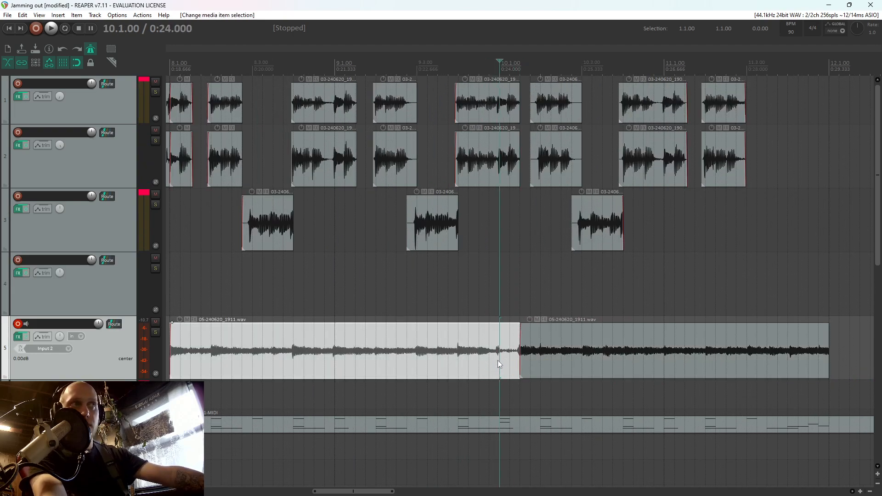
scroll(498, 361, up, 3)
click(506, 359)
key(s)
drag(516, 357, 496, 357)
key(Escape)
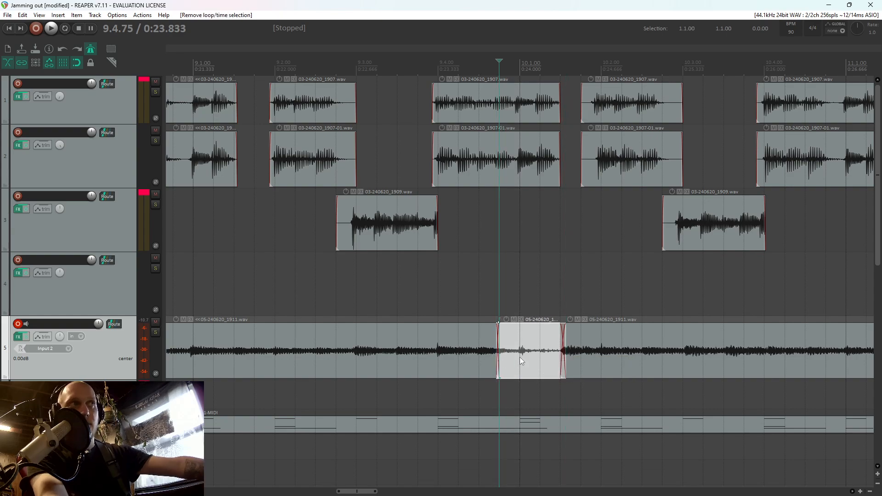
click(523, 359)
key(Delete)
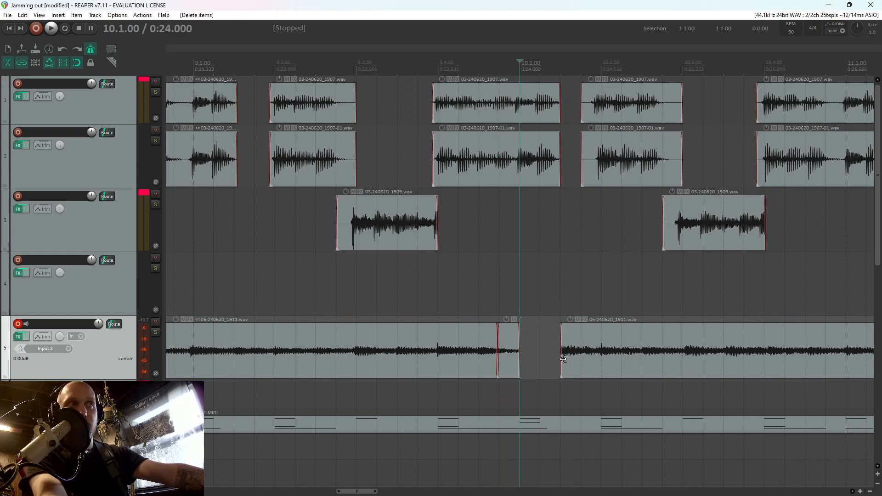
Split the new take at 10.2.25 and 10.2.00, and fill the gap between 10.1.00 and 10.1.50
click(615, 357)
key(s)
click(588, 353)
click(602, 357)
key(s)
click(590, 359)
drag(520, 346, 520, 346)
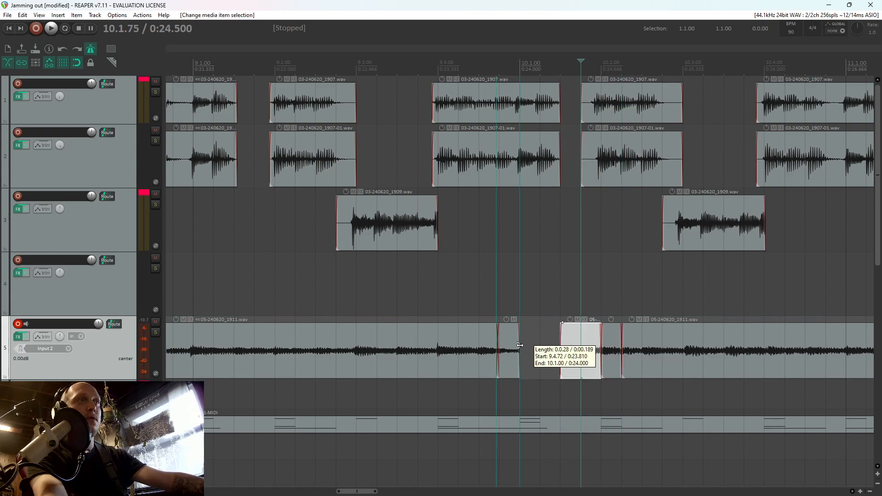
Play the edited spot around bar 10 from 9.4.25 and 9.4.75, and solo track 5 to check it
click(460, 291)
key(space)
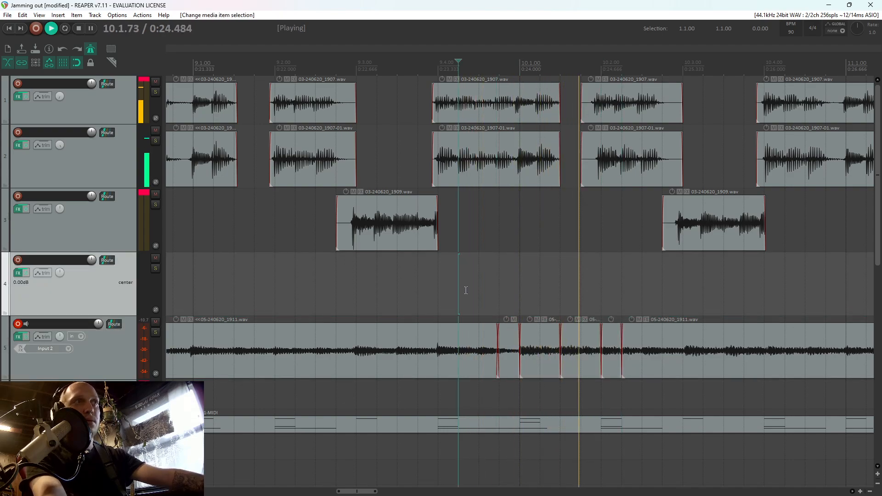
scroll(468, 292, down, 2)
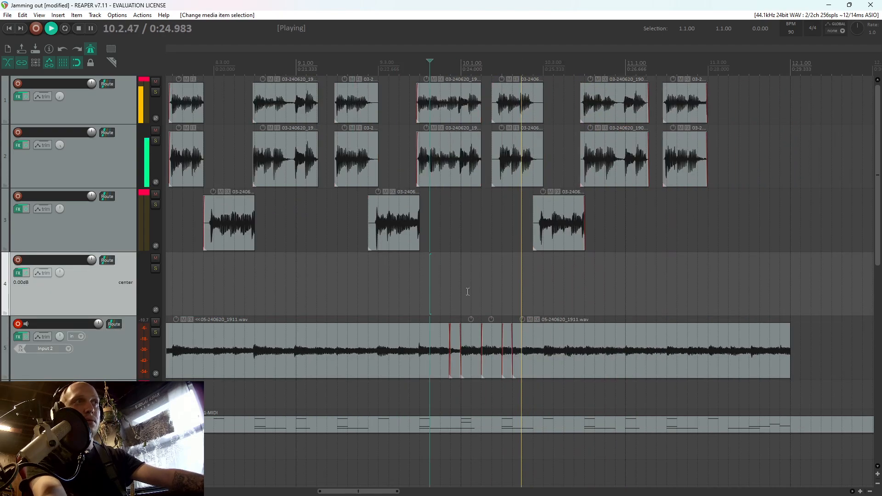
scroll(468, 292, down, 2)
key(space)
scroll(468, 292, up, 1)
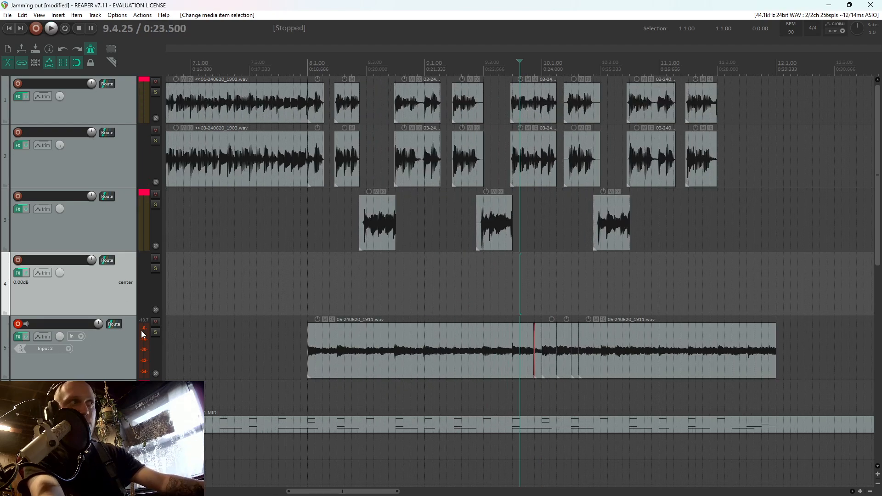
click(155, 333)
click(155, 333)
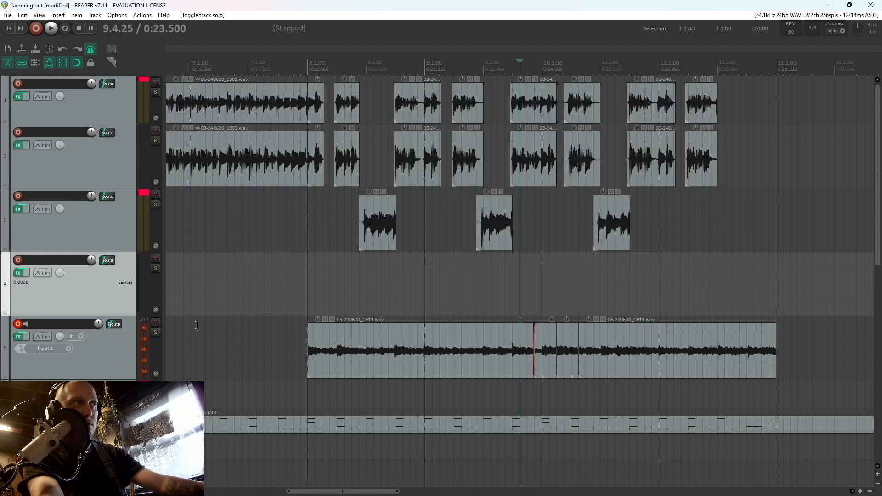
click(546, 283)
click(537, 281)
key(space)
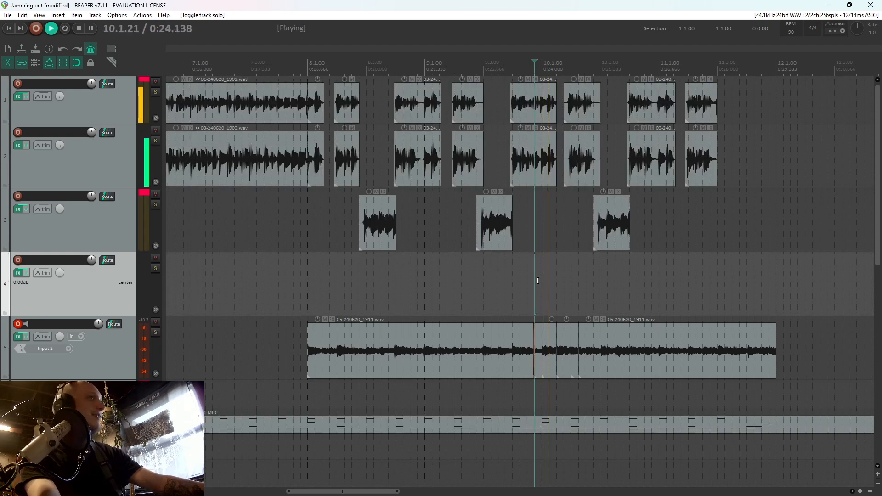
key(space)
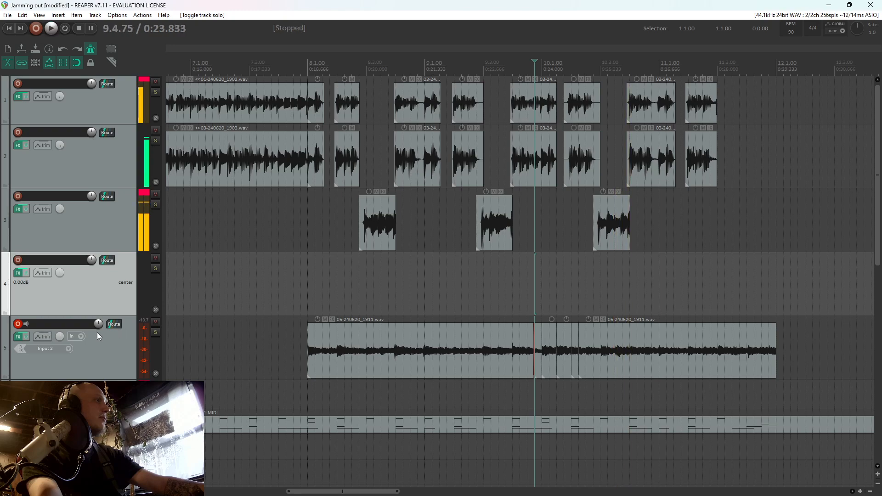
click(156, 333)
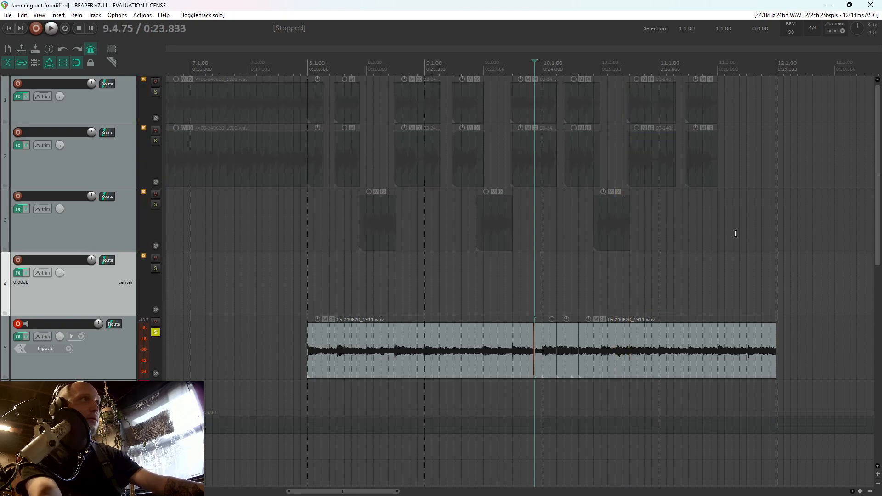
Solo the mic track and open the effects chain of track 5
scroll(81, 193, down, 1)
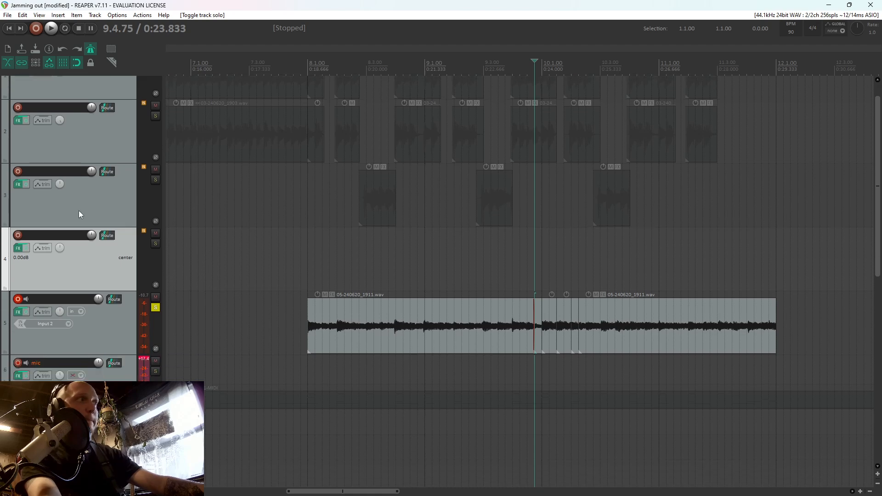
click(156, 371)
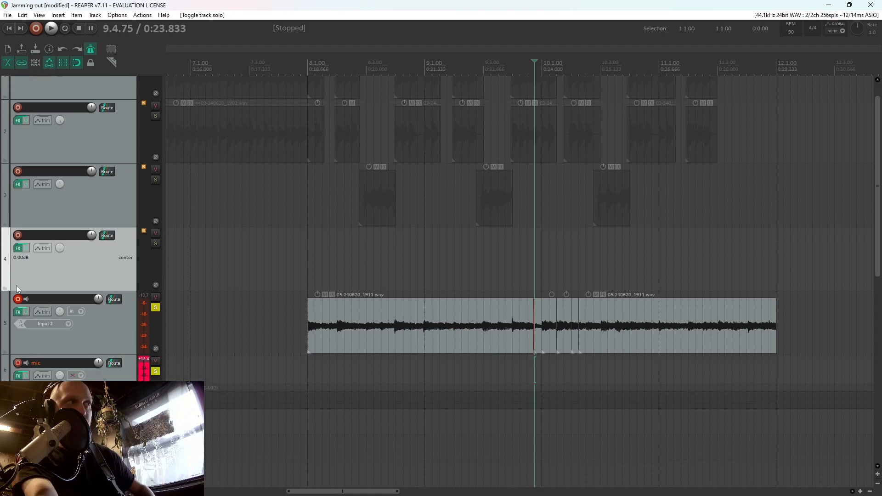
click(18, 312)
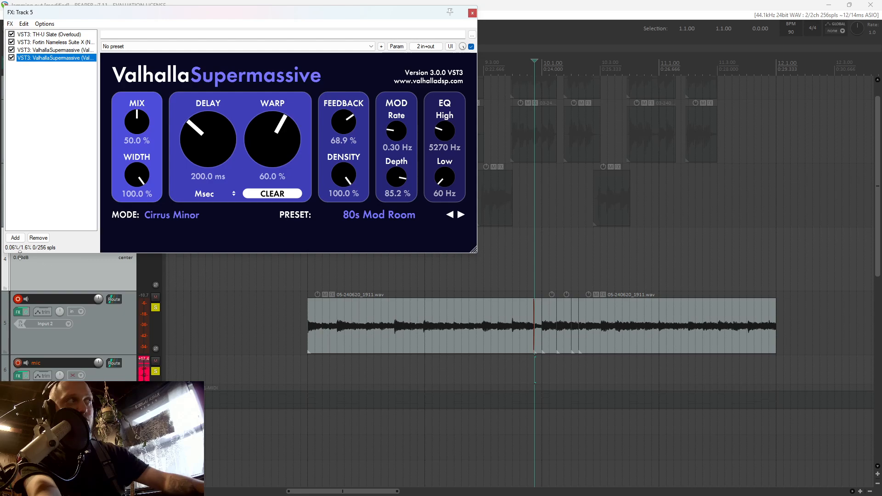
click(15, 238)
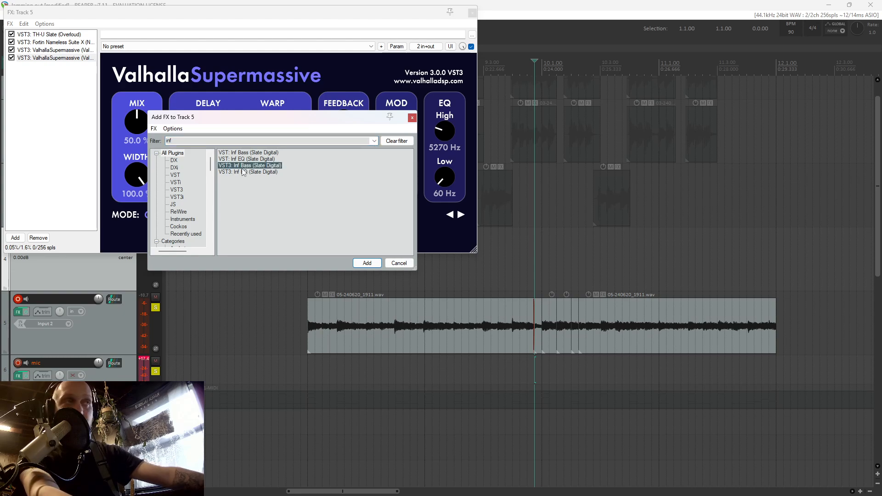
double_click(241, 168)
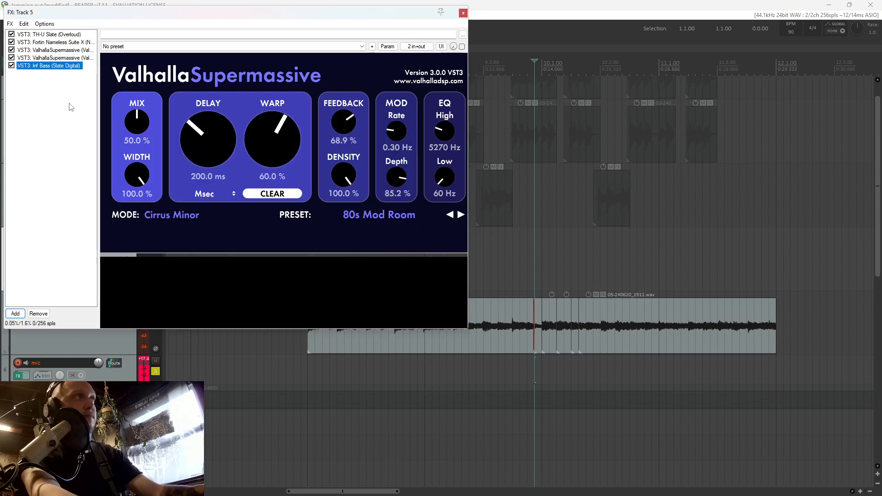
key(Delete)
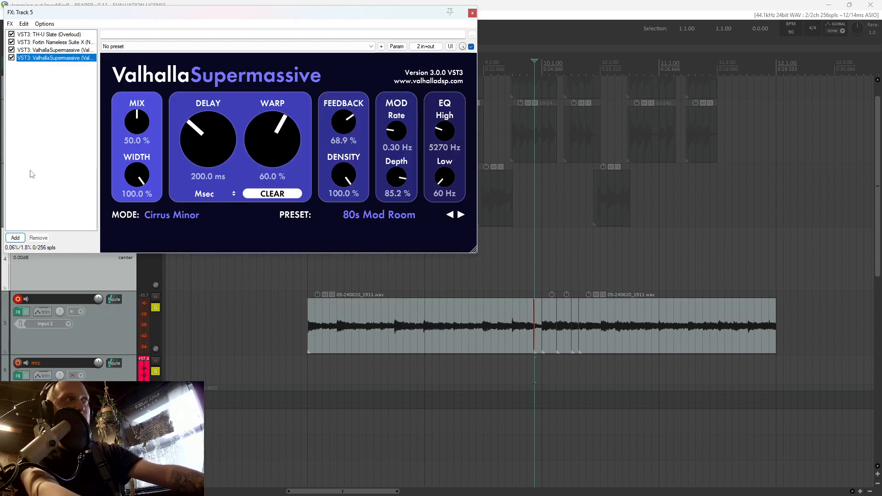
Add VST3 Inf EQ (Slate Digital) to track 5 and, during playback, set a steep low cut at about 57 Hz
click(20, 239)
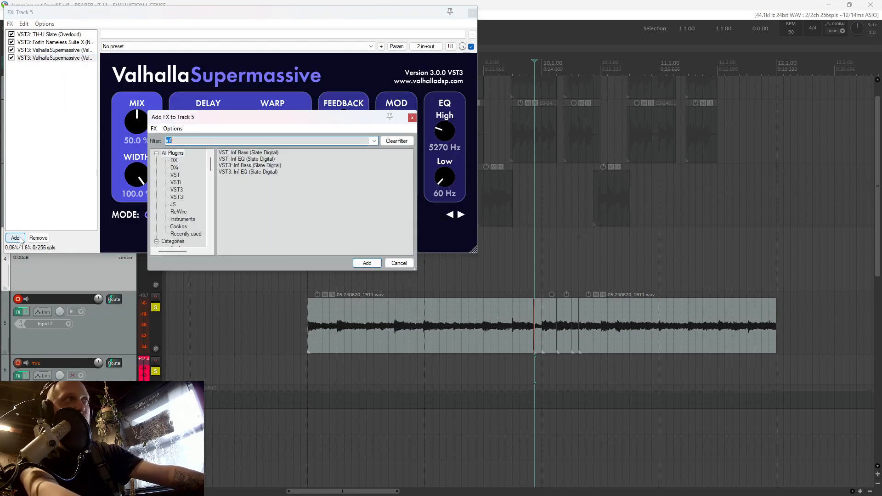
double_click(247, 171)
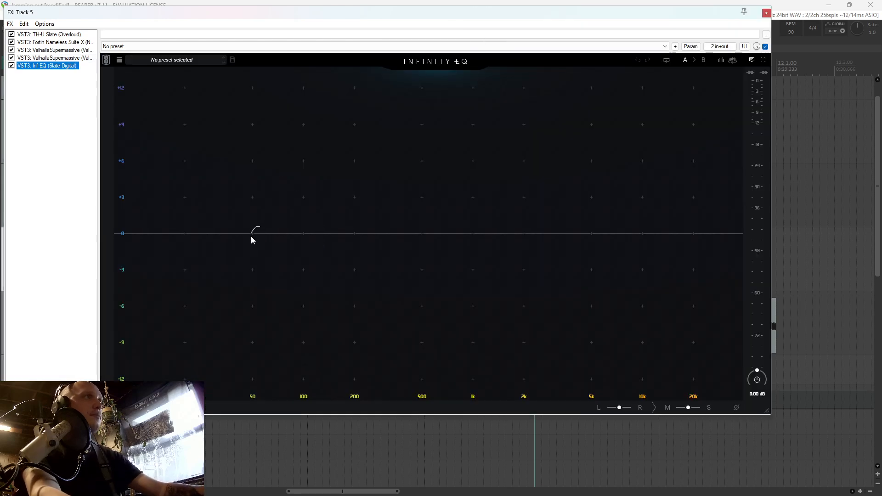
key(space)
drag(169, 236, 262, 241)
scroll(264, 244, up, 5)
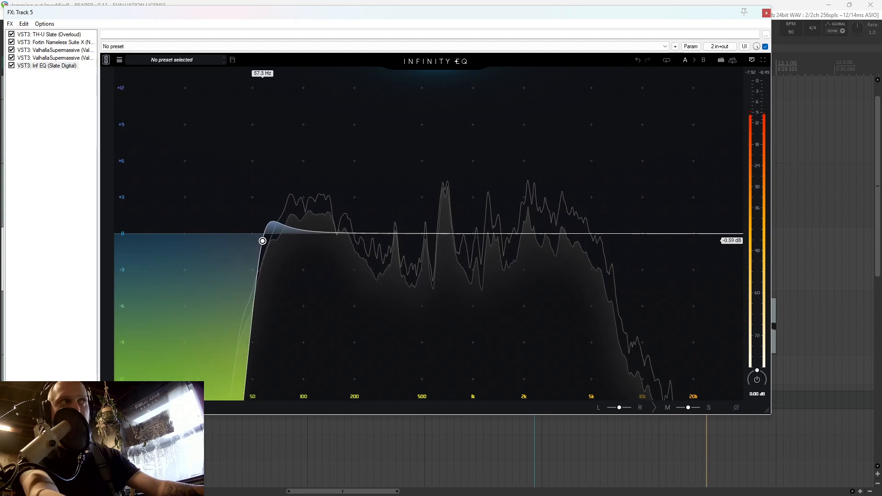
Add a wide EQ cut of about 4.5 dB at about 200 Hz and a 1.61 dB boost at 786 Hz
double_click(394, 240)
drag(394, 240, 355, 288)
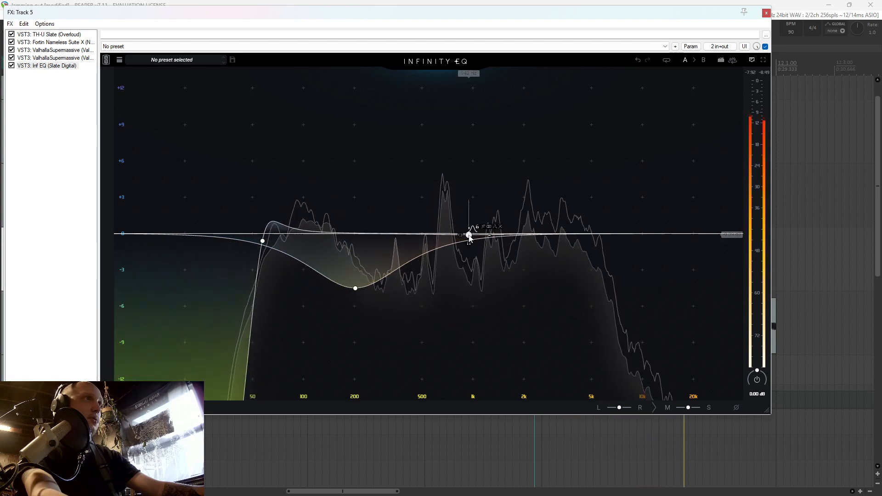
drag(469, 235, 455, 214)
key(space)
key(space)
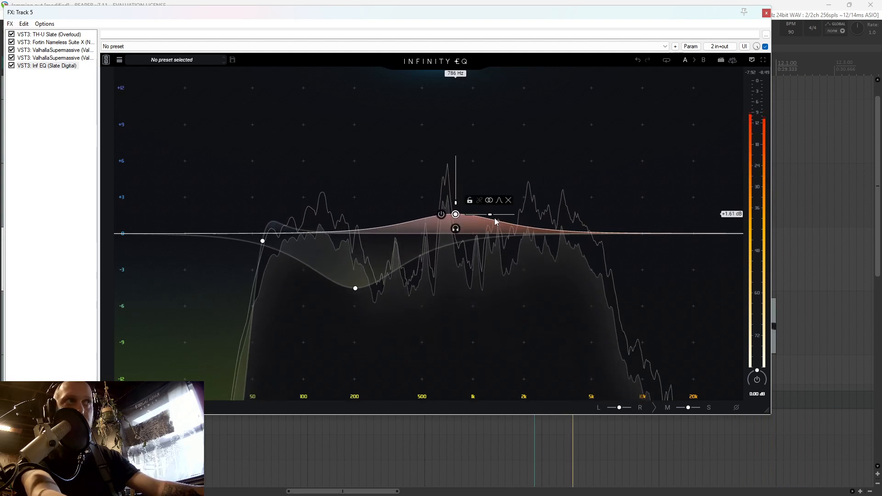
Add an EQ band at 4.10 kHz with a gain of -0.28 dB and close the track 5 effects chain
mouse_move(565, 233)
mouse_down()
mouse_move(585, 238)
mouse_move(578, 237)
mouse_up()
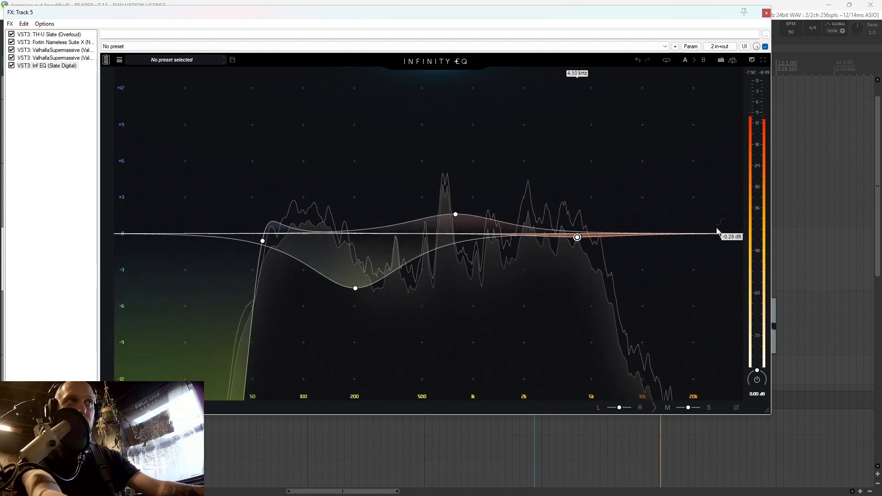
key(space)
click(767, 12)
Restart playback and unsolo track 5 and the mic track to hear the full mix
key(space)
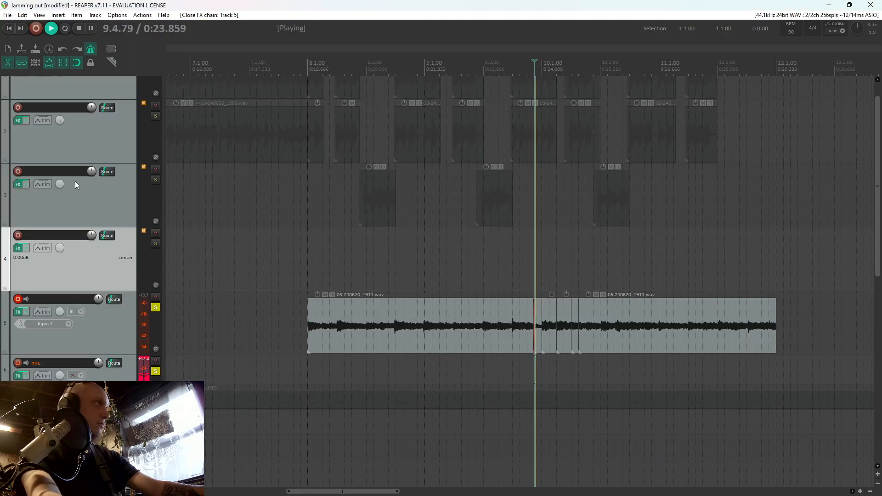
click(155, 307)
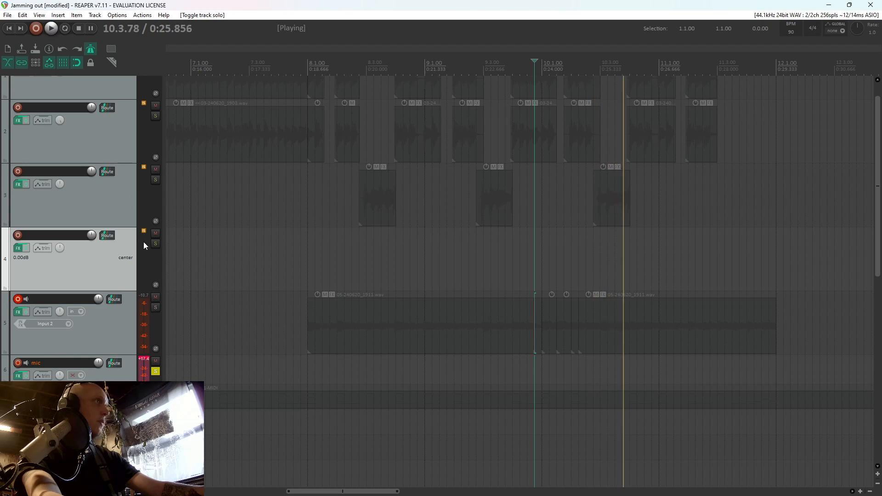
click(156, 372)
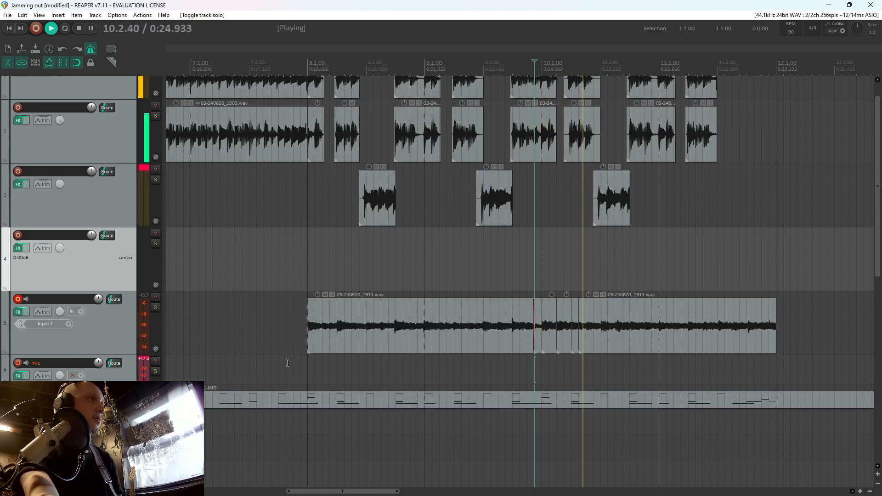
Play the mix from about 7.4.25 and set track 5's volume to -2.27 dB
click(288, 364)
drag(105, 354, 105, 357)
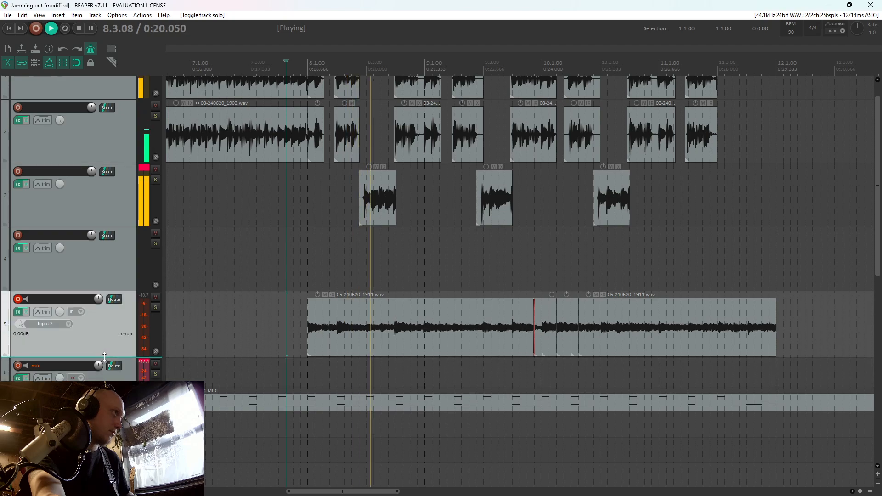
scroll(101, 297, down, 3)
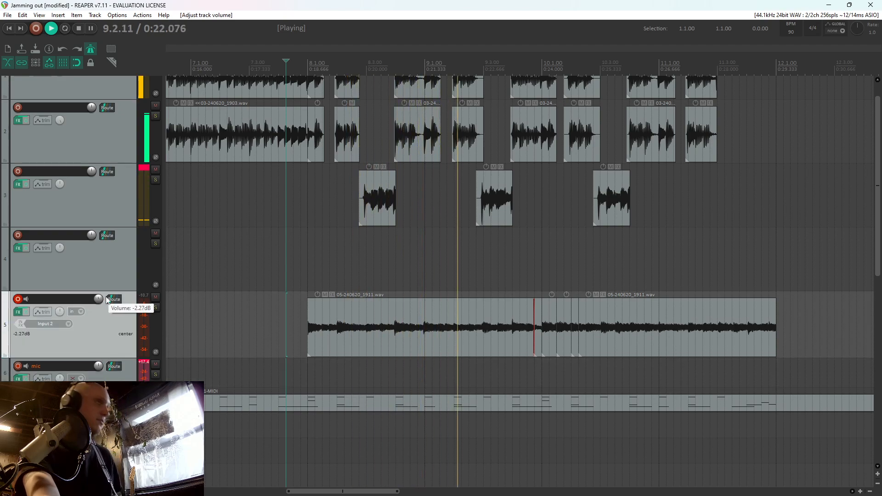
drag(879, 232, 879, 251)
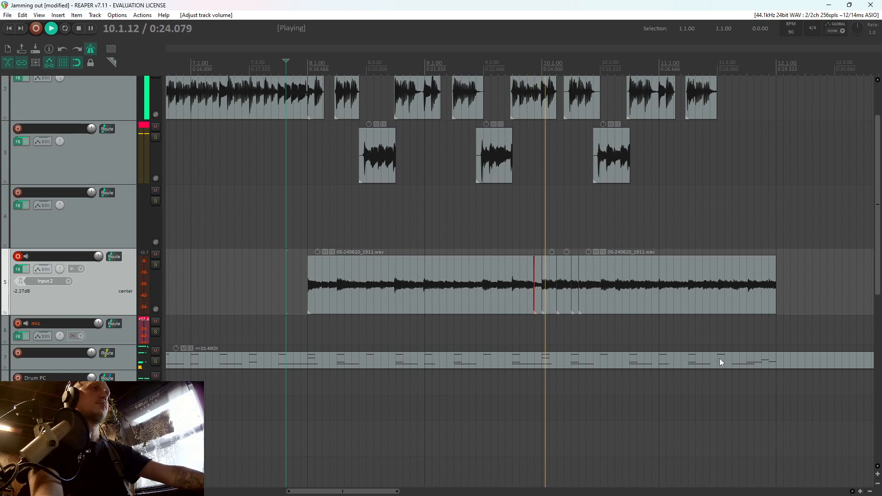
scroll(720, 359, down, 3)
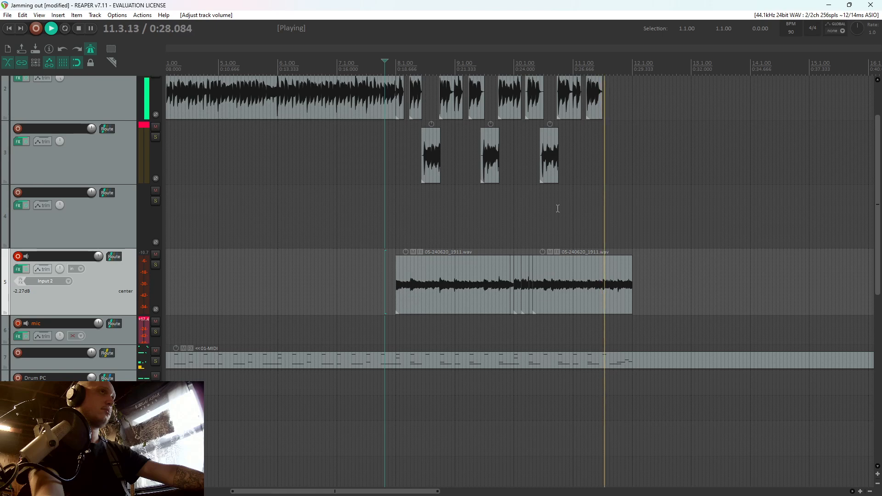
Stop playback, copy the last phrase on track 3 and paste it just after 11.3.00 on the same track
key(space)
click(550, 165)
key(ctrl+c)
click(603, 148)
scroll(607, 149, up, 4)
key(ctrl+v)
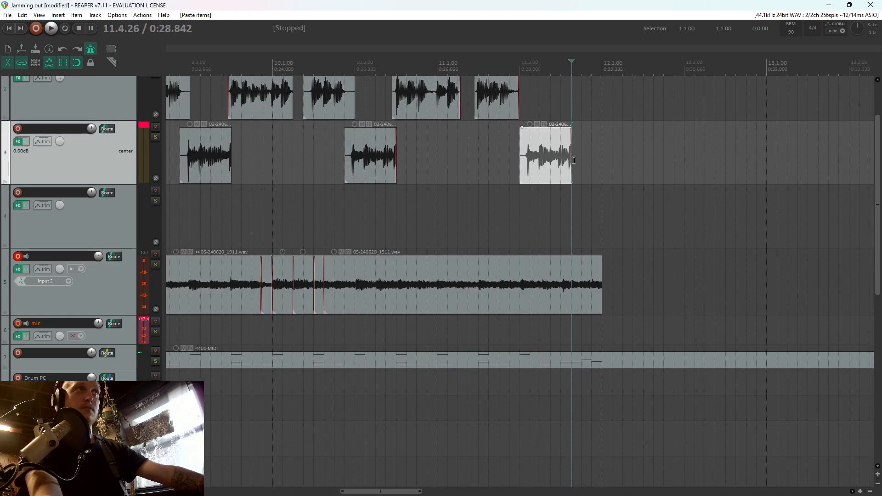
Trim the pasted phrase on track 3 by splitting it at 11.3.25, deleting the front piece and shortening its end to 11.4.25
scroll(528, 164, up, 3)
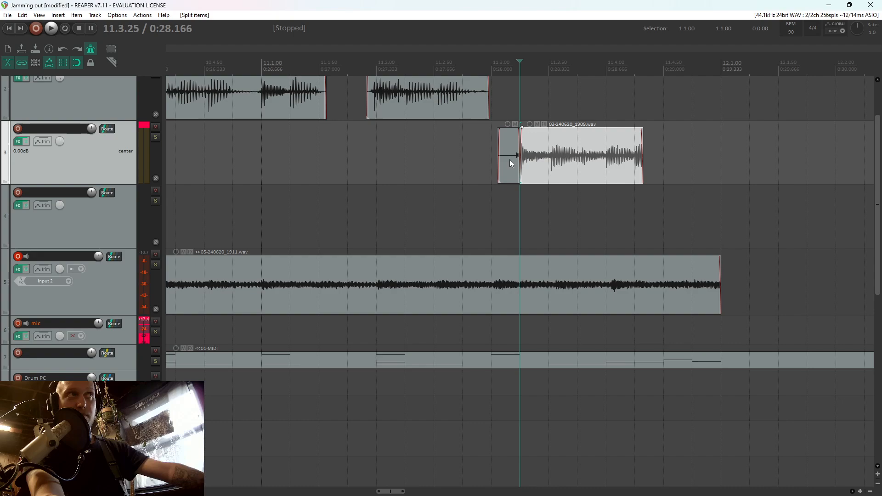
key(Delete)
drag(642, 163, 636, 163)
Paste a copy of the trimmed phrase directly after it on track 3 and shorten the copy to end at 12.1.00
click(628, 166)
key(ctrl+c)
key(ctrl+v)
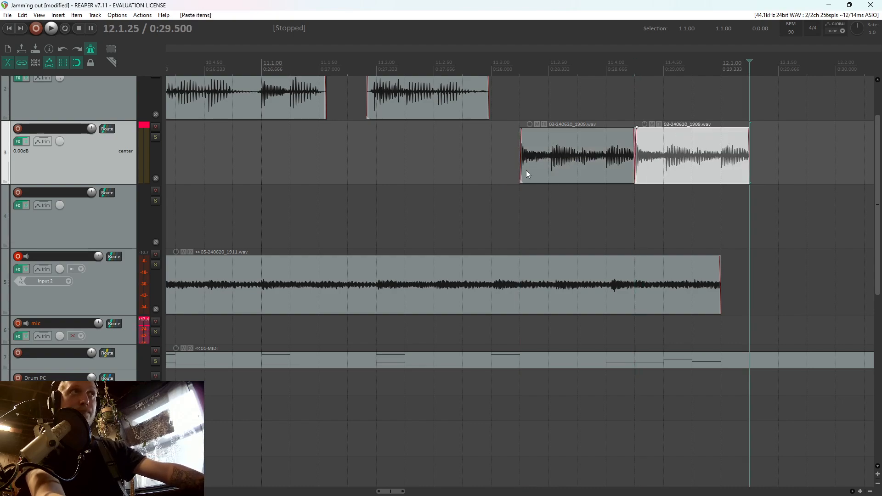
click(470, 171)
drag(753, 151, 721, 153)
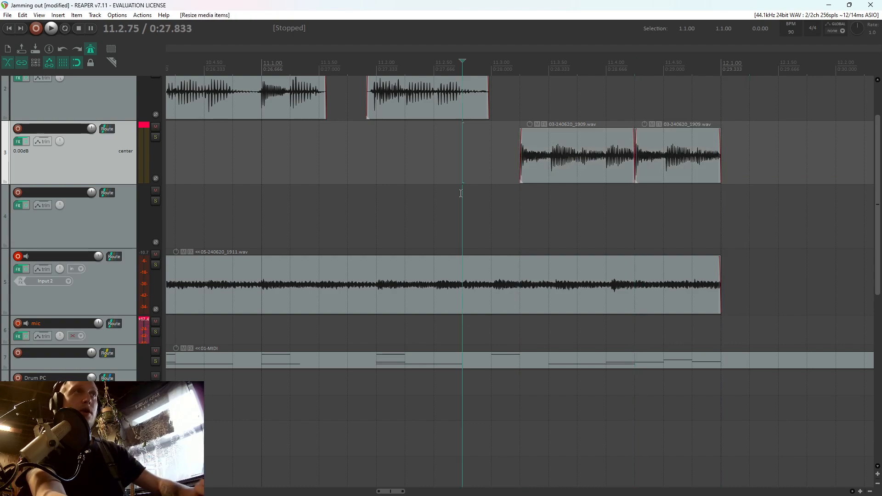
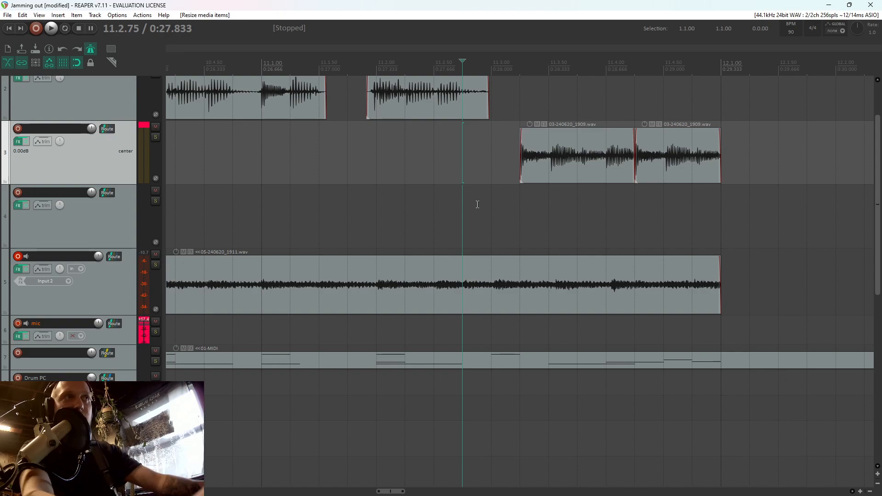
Play the mix from 8.1.00 through the end of the second riff and stop just past 12.1.00
scroll(478, 205, down, 6)
click(323, 214)
scroll(354, 207, up, 4)
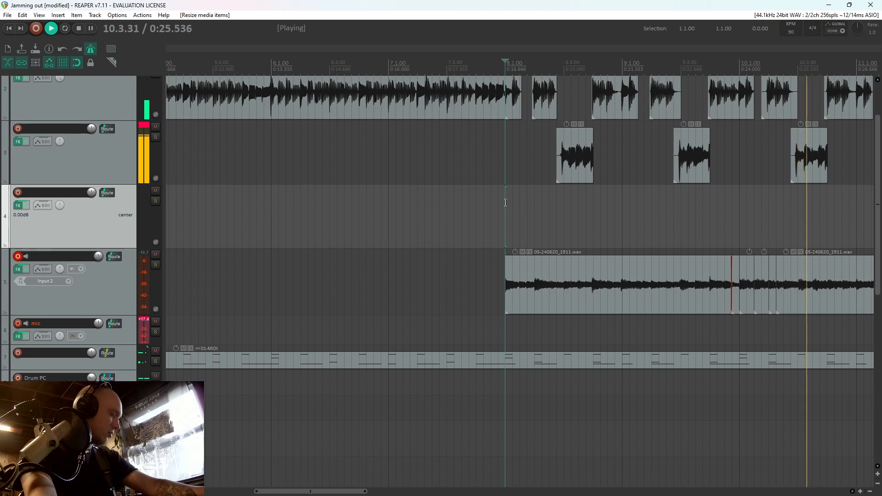
scroll(506, 203, down, 3)
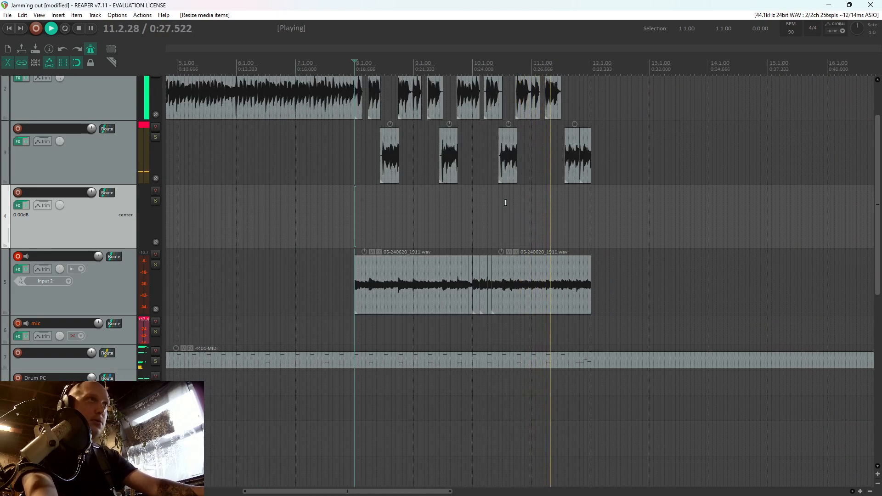
scroll(506, 203, up, 2)
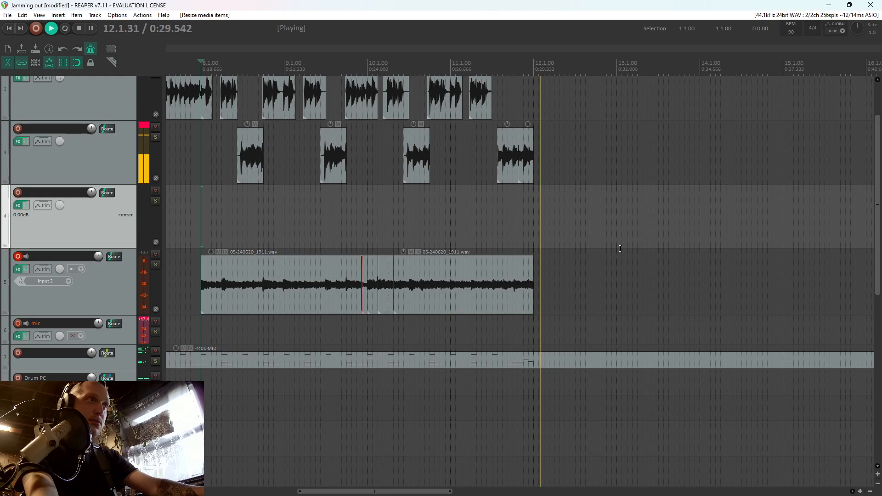
key(space)
Open the drum MIDI item on track 7, copy all notes of bars 4 to 7 and paste them at bar 12
double_click(527, 368)
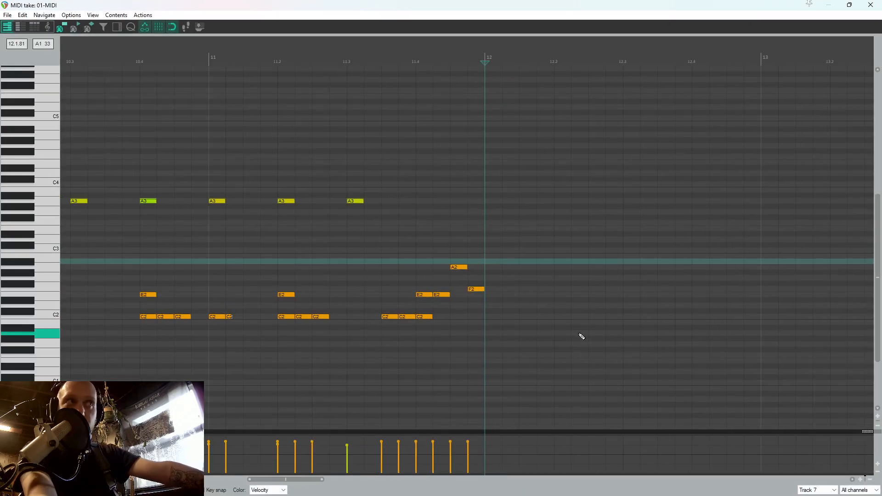
scroll(516, 342, down, 2)
click(88, 323)
scroll(187, 315, up, 3)
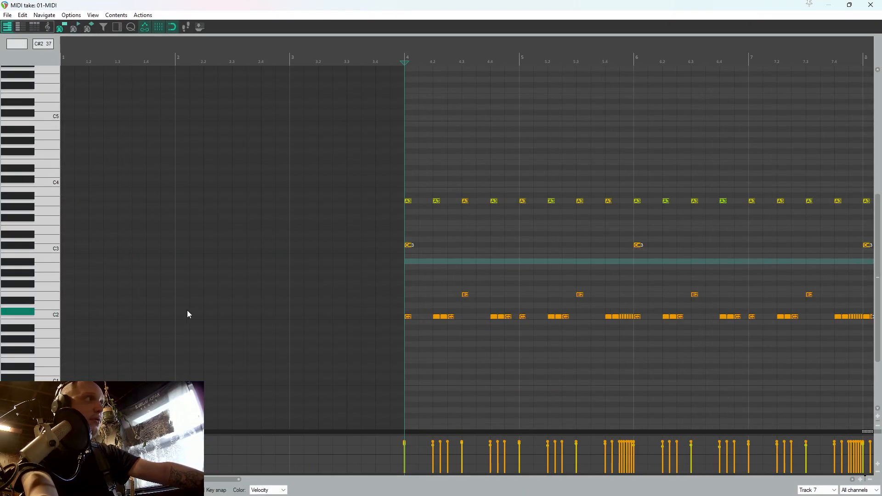
drag(407, 322, 661, 154)
scroll(491, 165, down, 1)
scroll(658, 153, up, 3)
scroll(660, 153, down, 6)
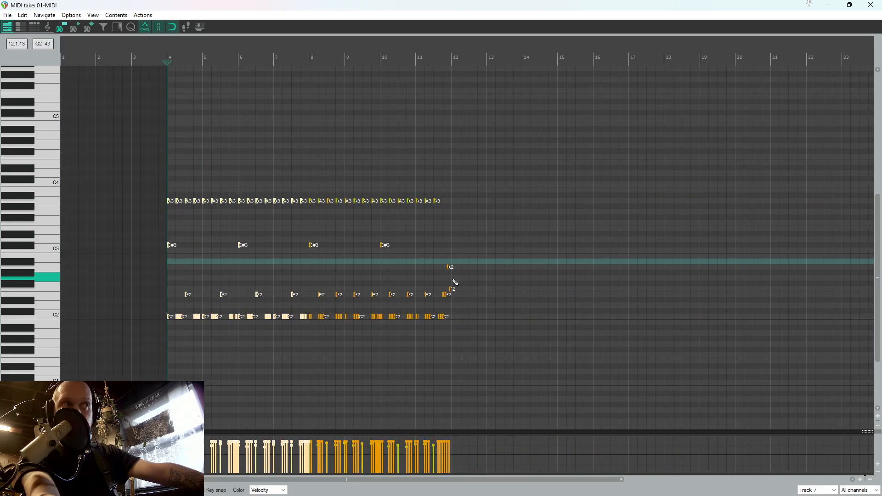
click(453, 279)
scroll(515, 275, up, 4)
key(ctrl+v)
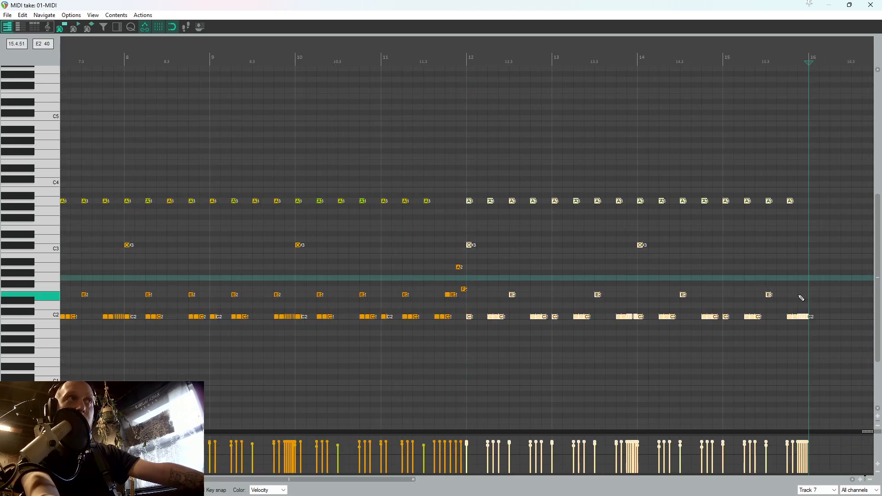
Delete all pasted C2 kick notes from bar 12 onward and insert a single C2 note at 12.1.00
drag(802, 299, 530, 299)
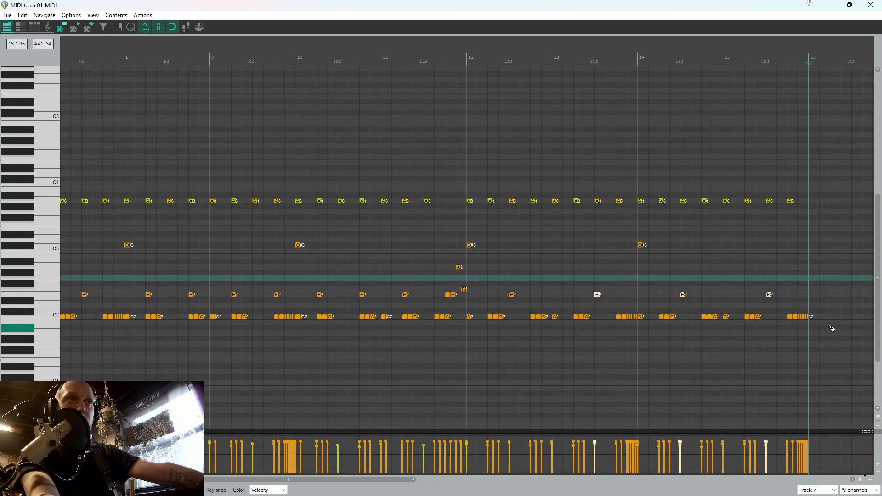
drag(611, 322, 467, 318)
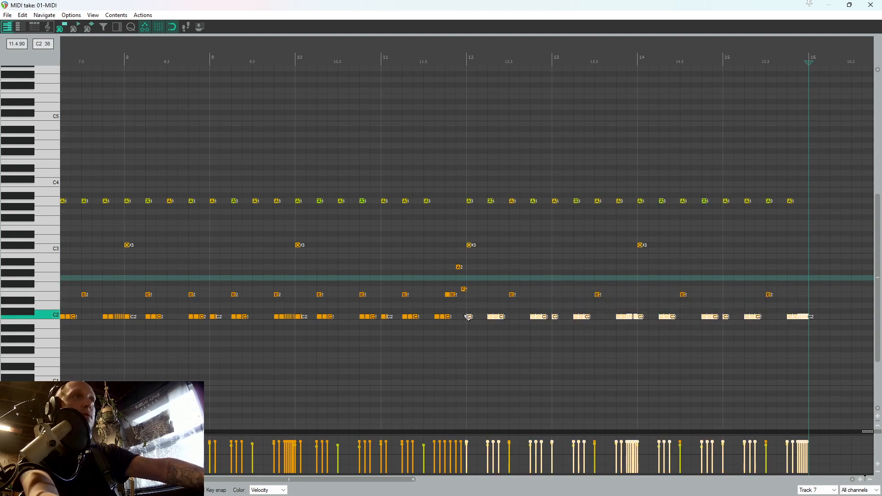
key(Delete)
click(466, 317)
scroll(469, 316, up, 3)
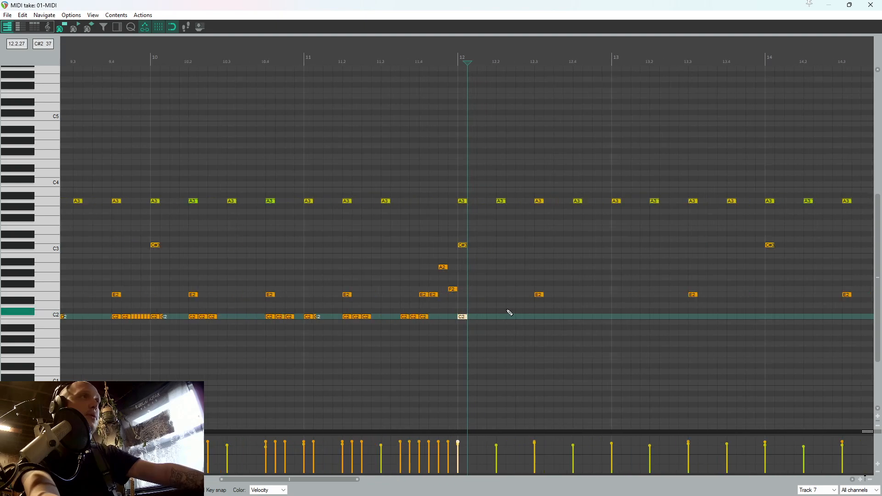
Move the E2 snare of bar 12 to 12.1.50, add a C2 kick at 12.1.75 and play from 12.1.00
drag(558, 300, 527, 300)
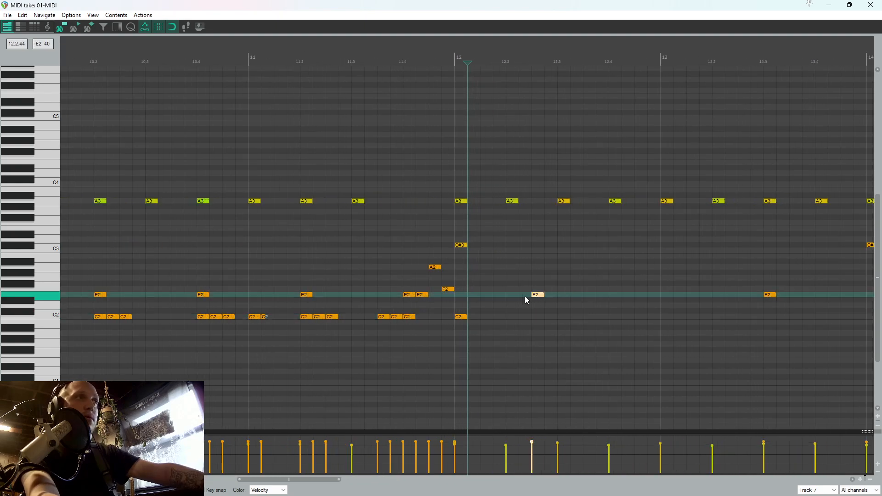
click(452, 321)
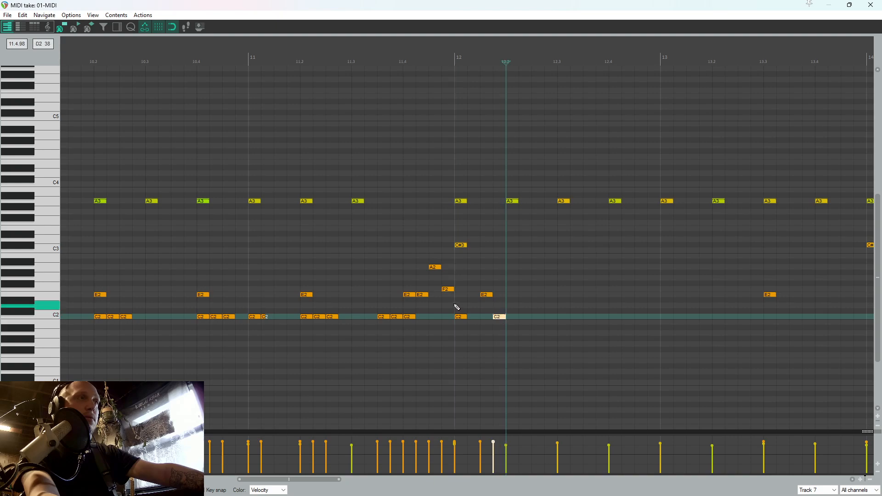
click(458, 307)
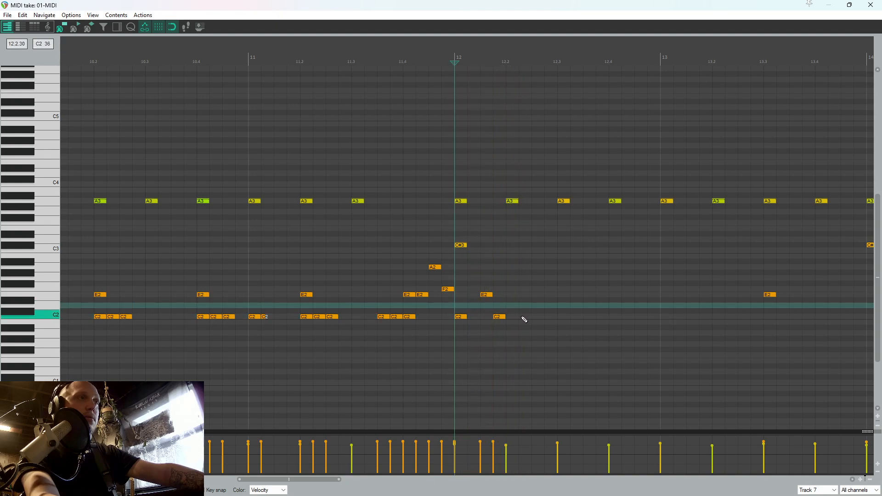
key(space)
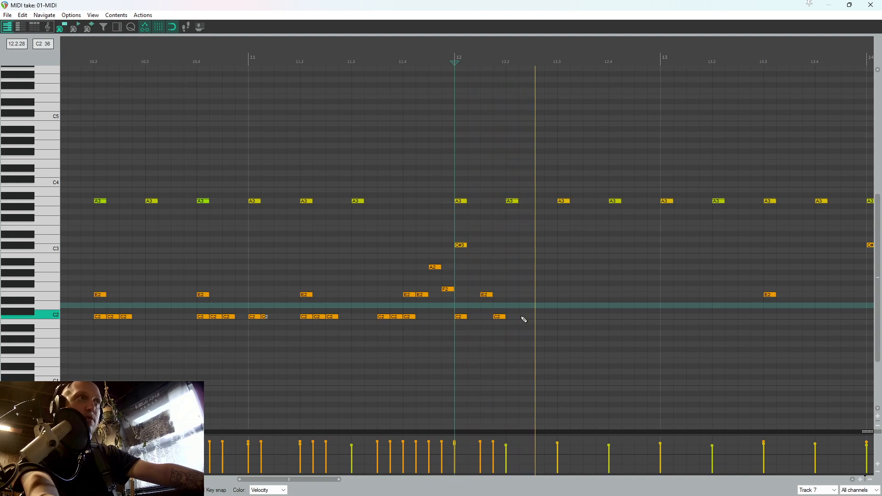
Add C2 kicks on each sixteenth from 12.2.25 to 12.3.25, an E2 snare at 12.3.50 and a C2 kick at 12.3.75
click(524, 317)
click(538, 317)
click(550, 317)
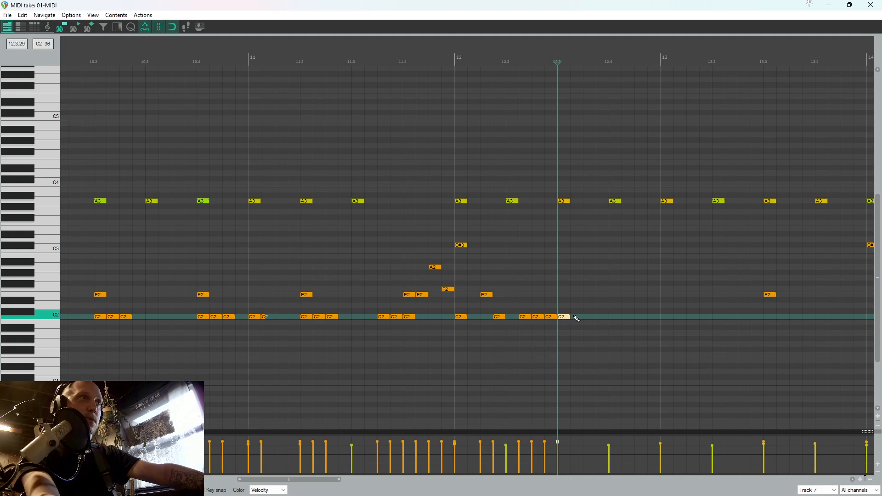
click(575, 317)
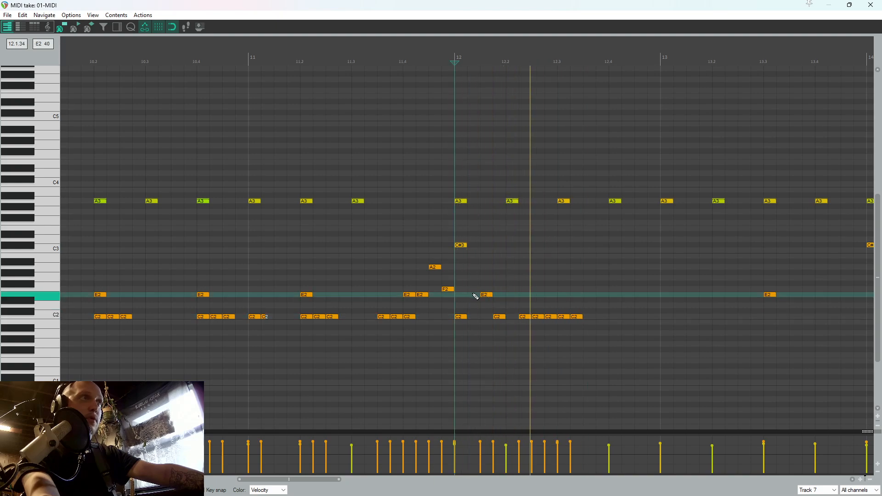
click(602, 317)
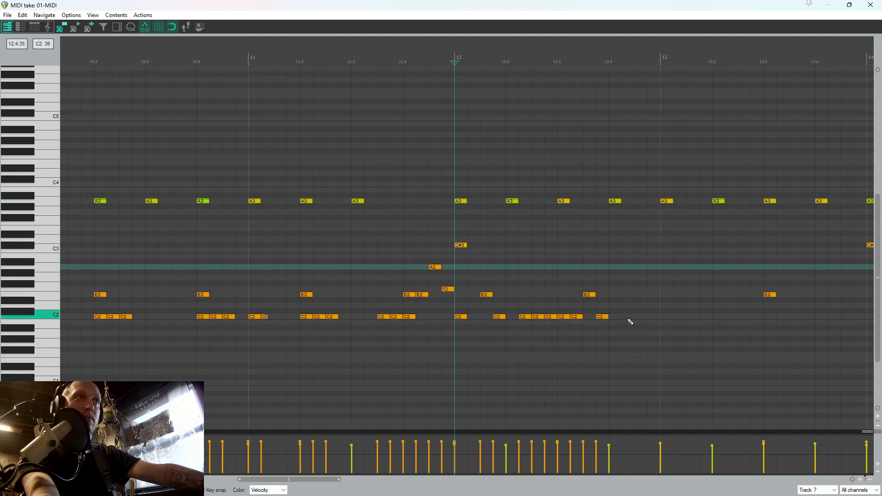
Add C2 kicks on every sixteenth from 12.4.25 to 13.1.25, playing the beat from 12.1.00 to check it
click(628, 317)
click(640, 318)
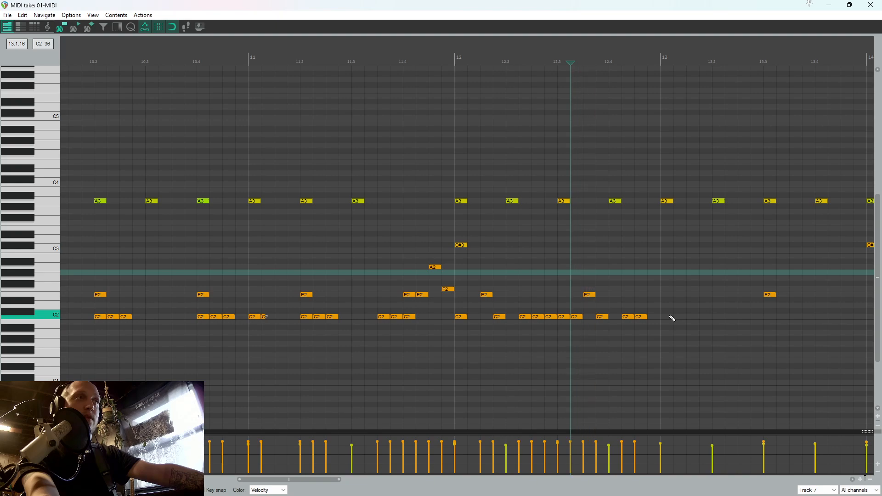
click(438, 336)
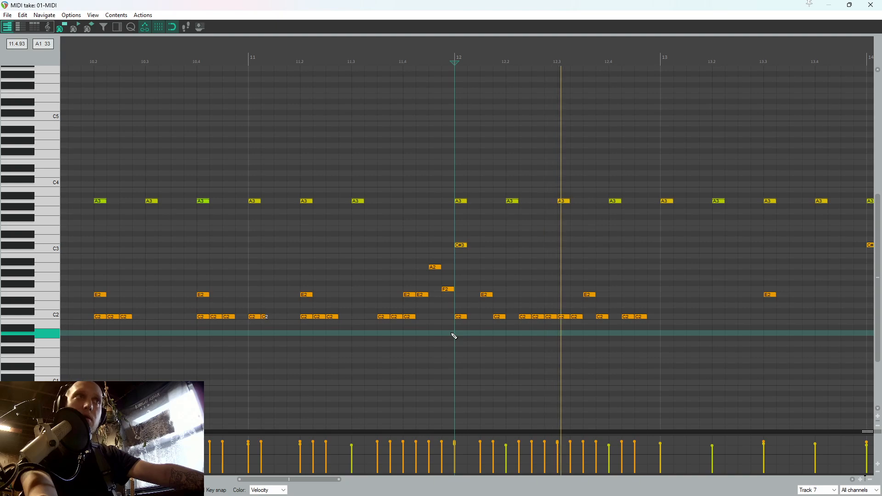
key(space)
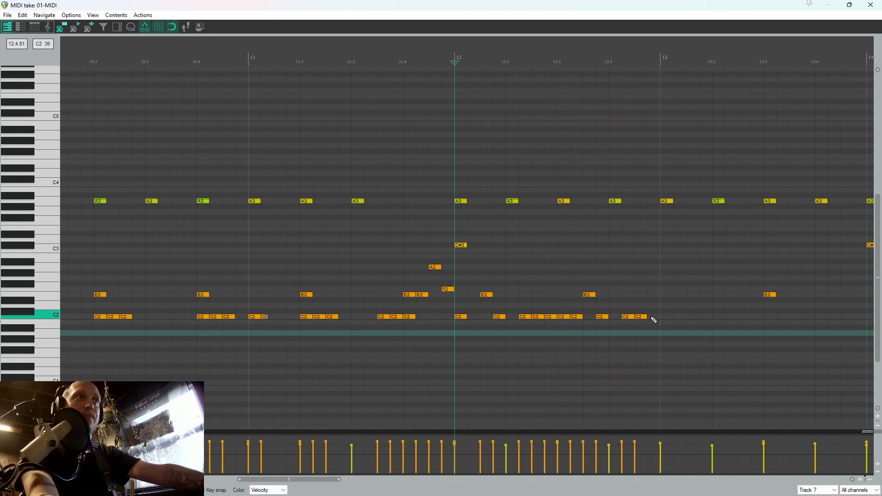
click(653, 317)
click(664, 317)
click(679, 317)
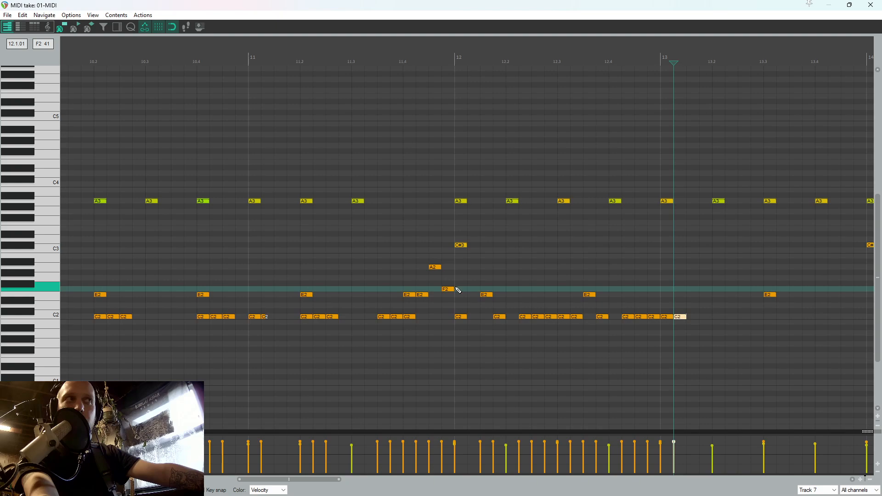
click(457, 289)
key(space)
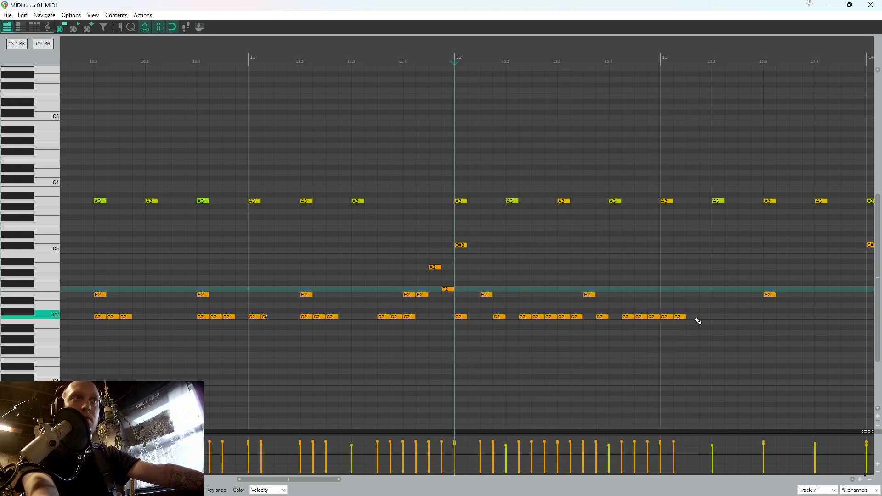
Place pairs of C2 kick notes starting at 13.2.00, 13.3.00 and 13.4.00, checking the beat by playback
click(713, 308)
key(ctrl+v)
click(650, 278)
key(space)
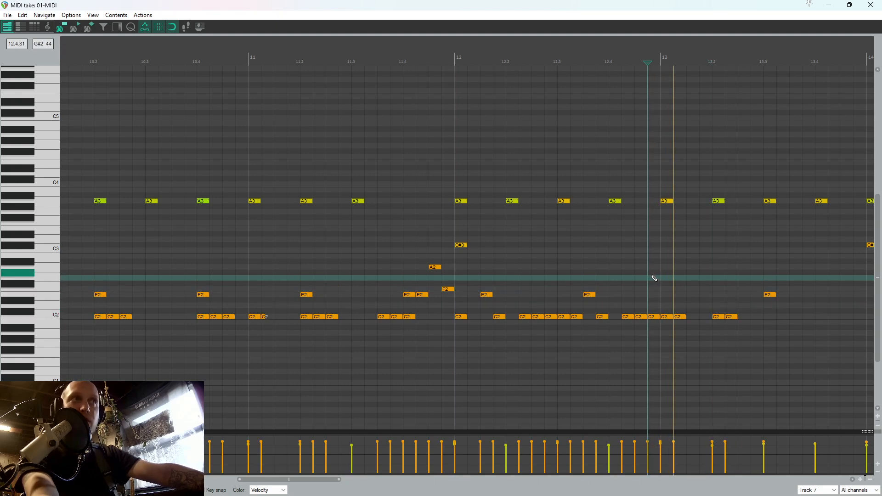
scroll(669, 278, down, 2)
key(space)
click(644, 312)
key(ctrl+v)
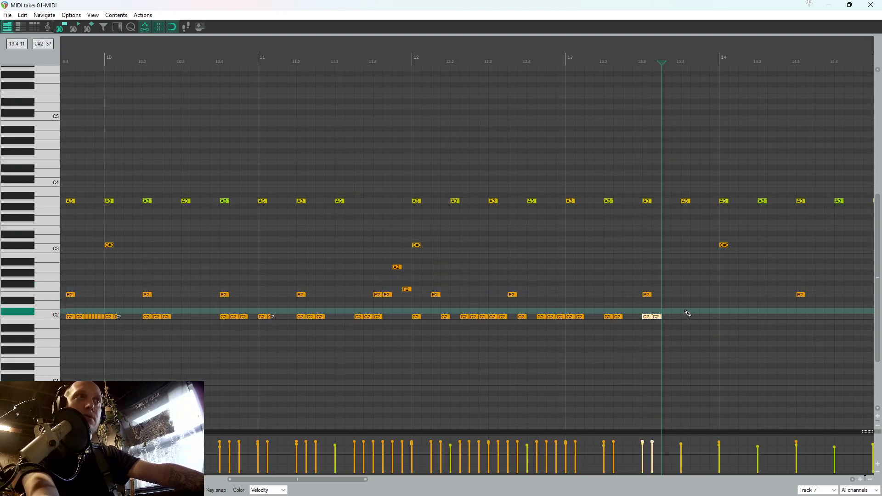
click(687, 311)
key(ctrl+v)
Copy the C2 kick pattern that starts at bar 12 and paste it at 14.1.00
drag(452, 327, 414, 316)
key(ctrl+c)
click(721, 302)
key(ctrl+v)
Select all A3 cymbal notes from bar 12 onward and move them down to D3
scroll(717, 216, down, 2)
scroll(718, 212, down, 2)
drag(553, 227, 473, 172)
scroll(404, 142, up, 4)
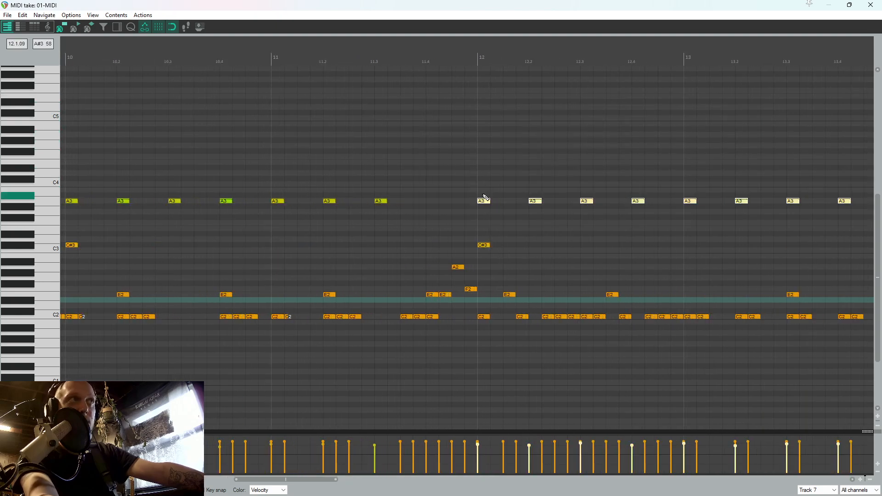
drag(484, 203, 482, 241)
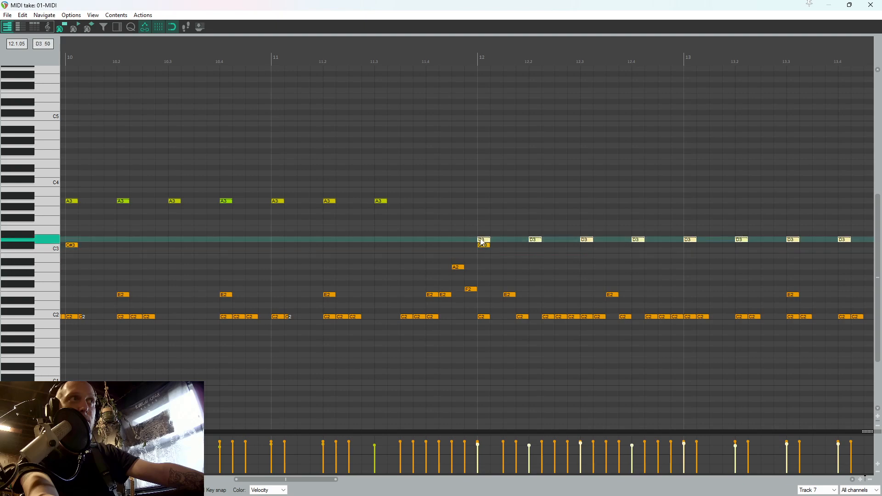
Play the new drum section, close the MIDI editor, play the mix from 10.4.25 and stop
click(467, 223)
key(space)
click(871, 4)
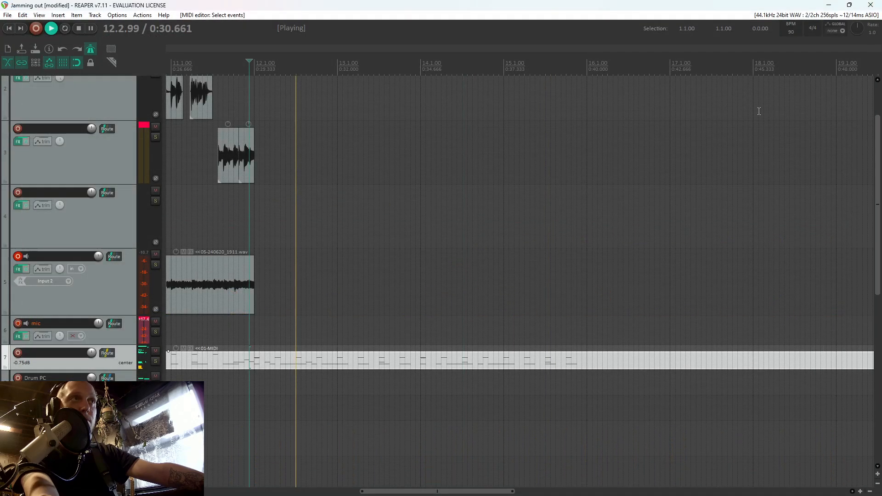
scroll(759, 112, up, 3)
click(211, 216)
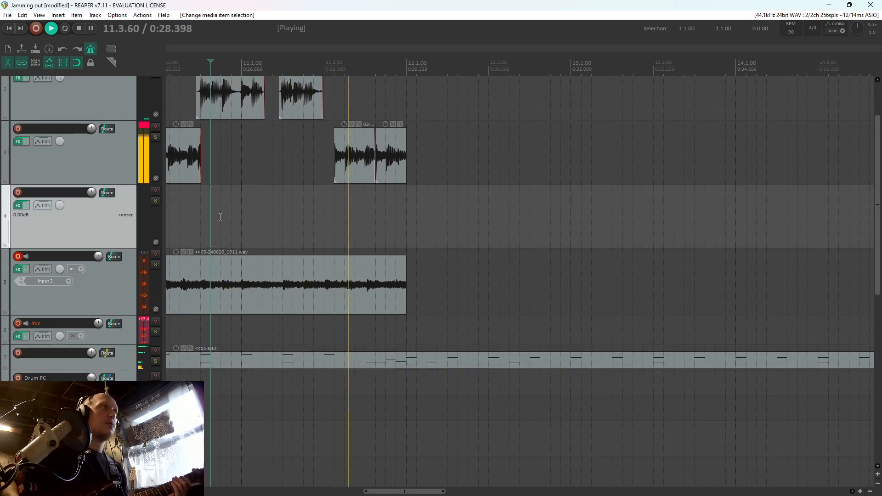
key(space)
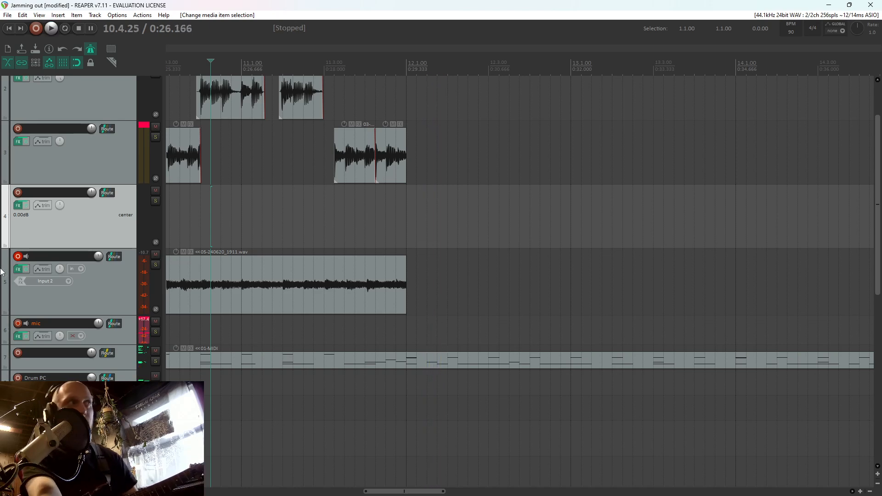
Disarm track 5, arm track 4 for recording and play the mix from 11.3.50
click(19, 256)
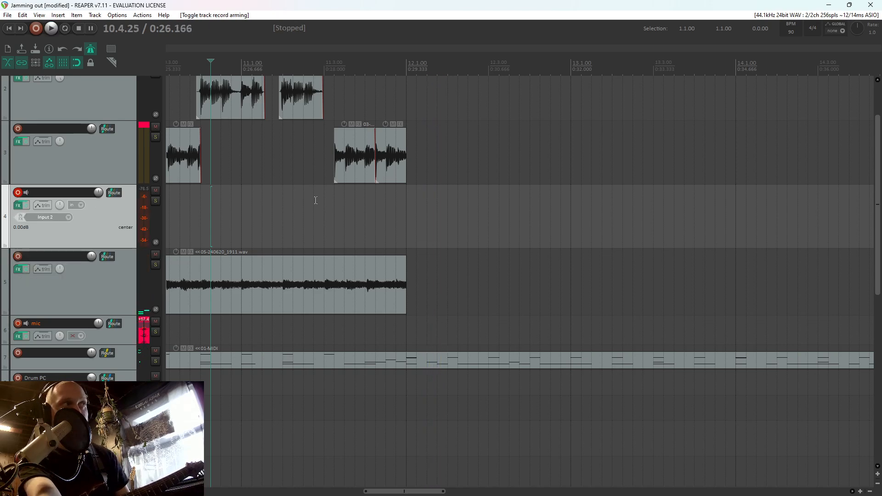
click(345, 227)
key(space)
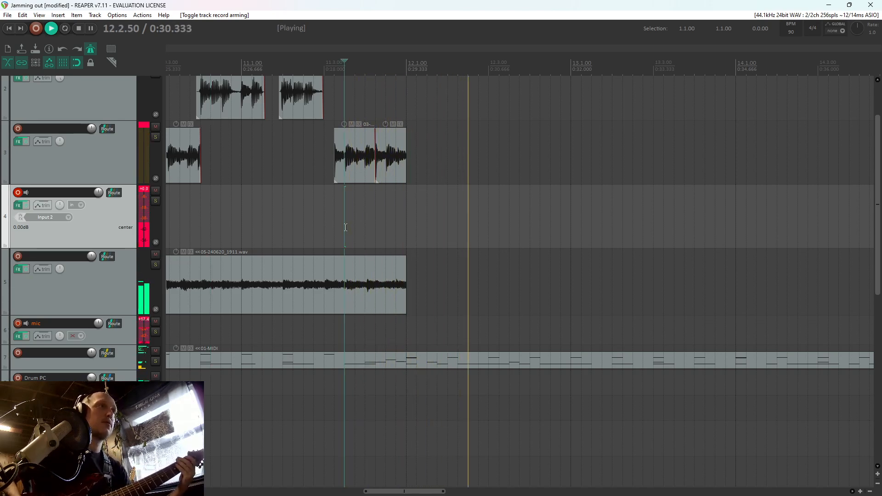
Rehearse again from 11.3.50, play the drum item from 11.4.50 in the MIDI editor, and return to the arrangement
click(346, 227)
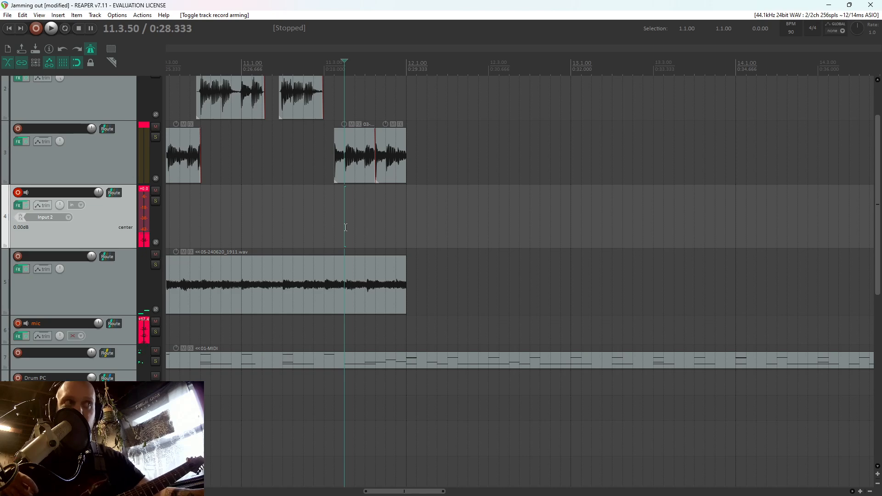
key(space)
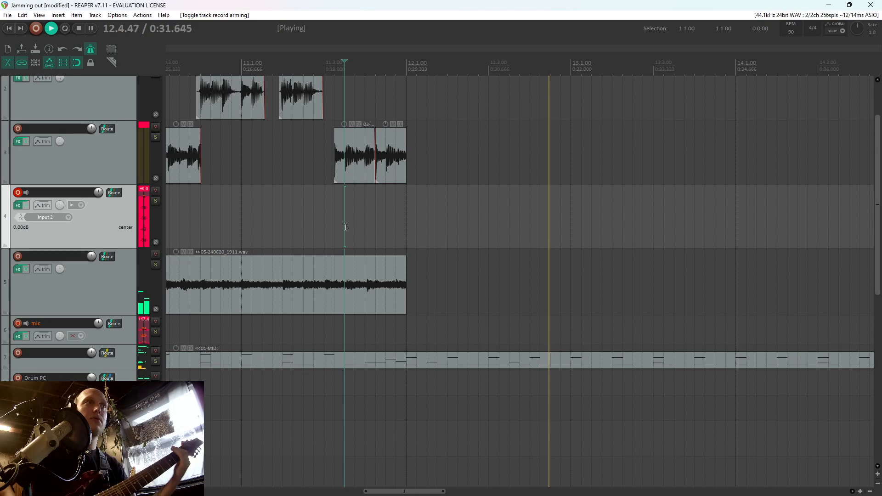
key(space)
double_click(437, 362)
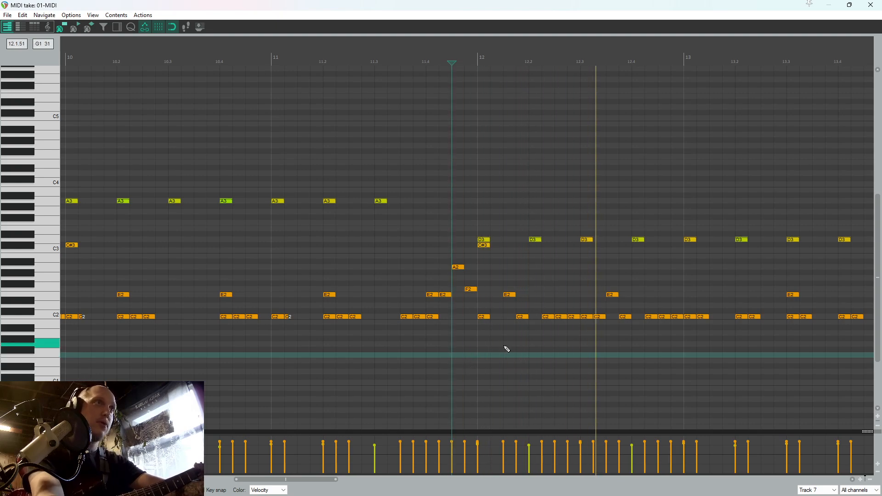
click(871, 5)
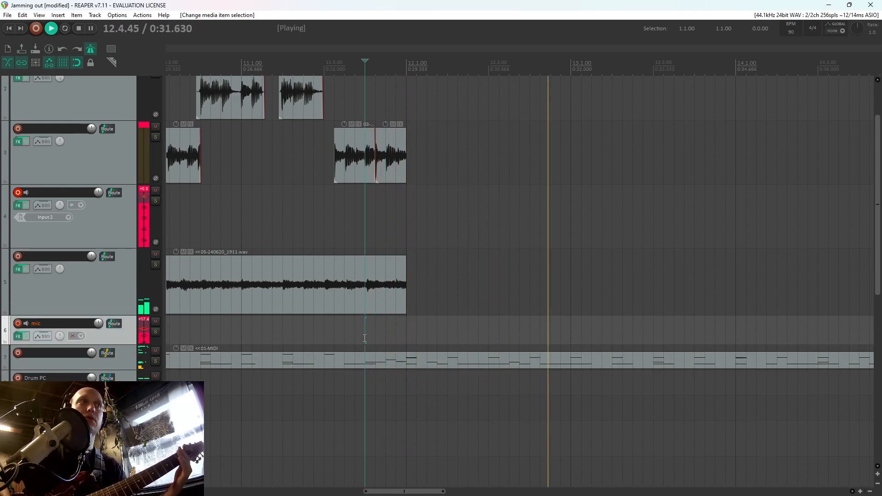
Replay the mix from 11.4, rework the E2 and C2 notes of the drum section from bar 12, and return to the arrangement
key(space)
key(space)
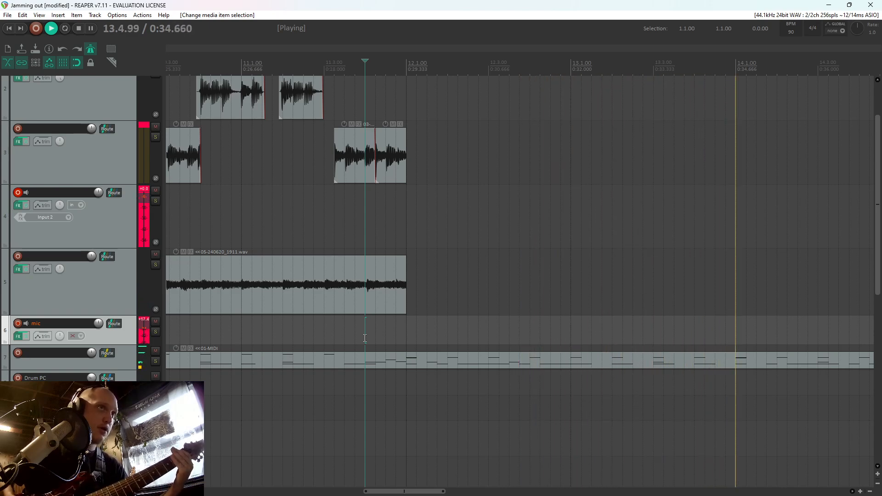
double_click(751, 360)
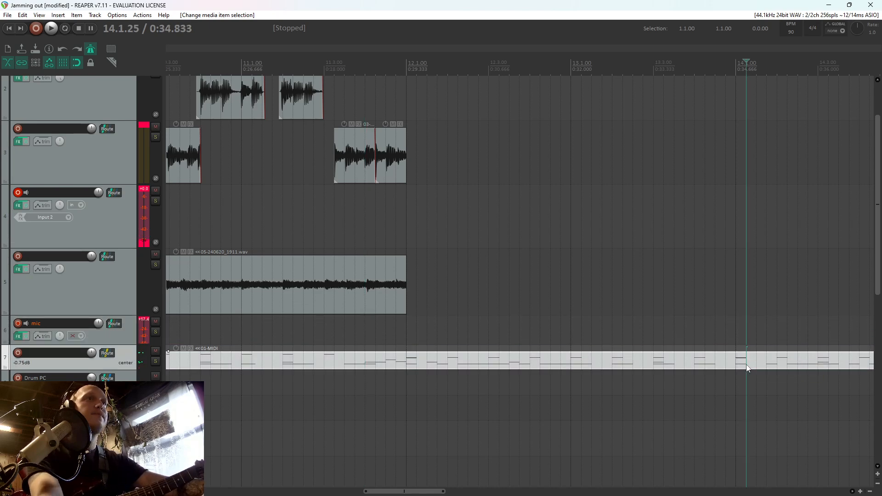
drag(663, 332, 335, 292)
scroll(515, 319, up, 1)
key(Delete)
click(334, 345)
key(ctrl+d)
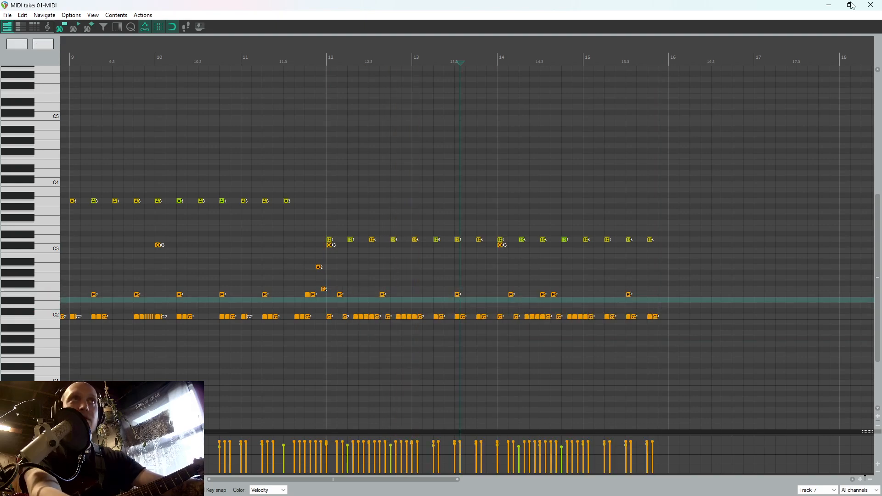
click(871, 5)
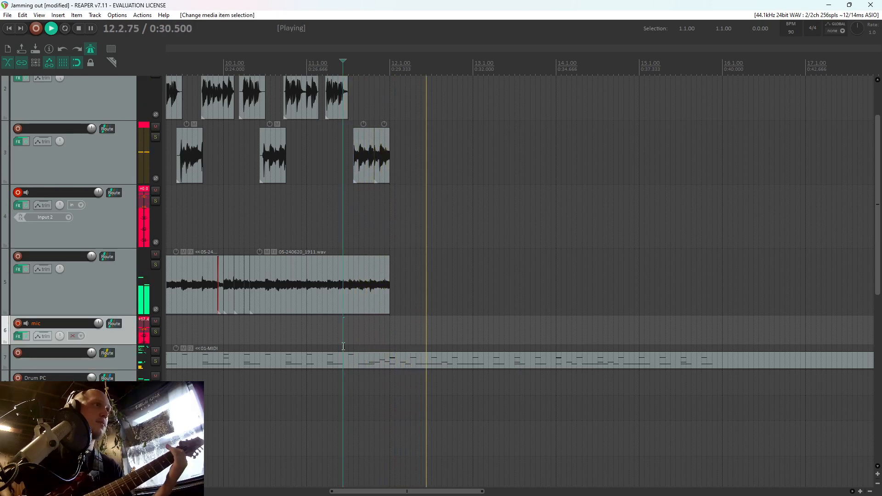
Rehearse over the revised drum section from 11.2.75 and stop playback
key(space)
key(space)
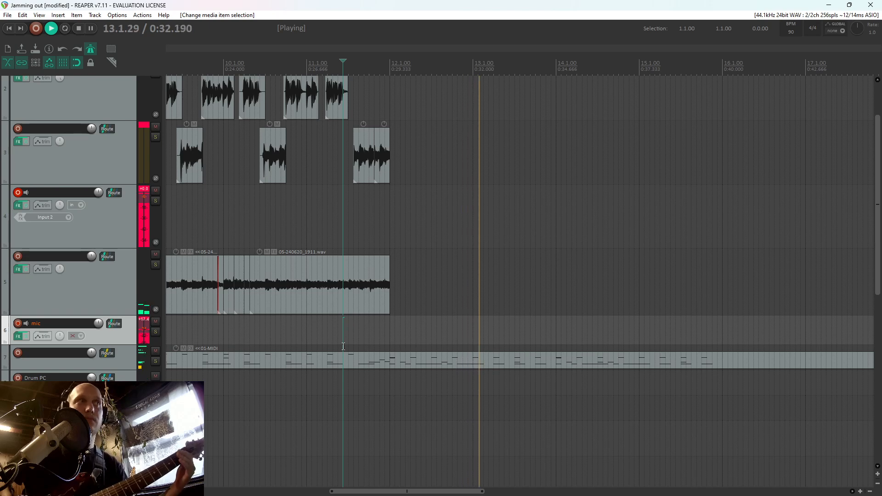
key(space)
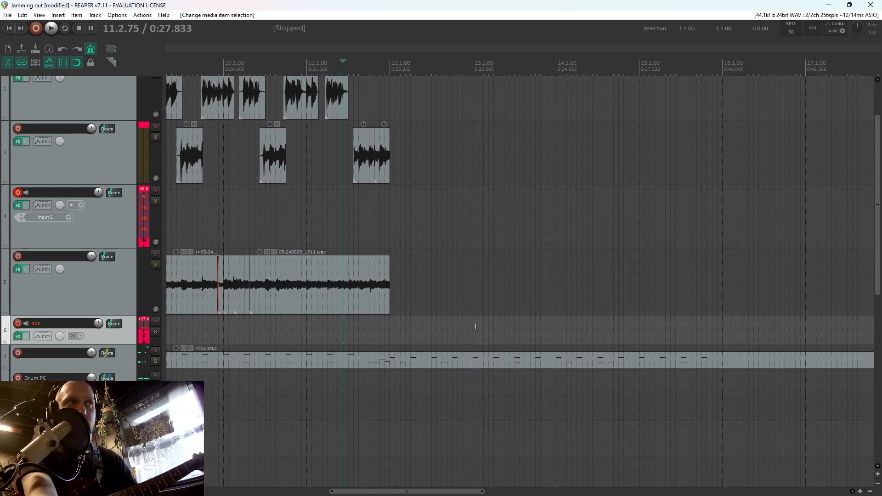
Add C2 kick notes at 13.1.50, 13.2.50, 13.3.50 and 13.4.50 in the drum item, then close the MIDI editor
double_click(472, 366)
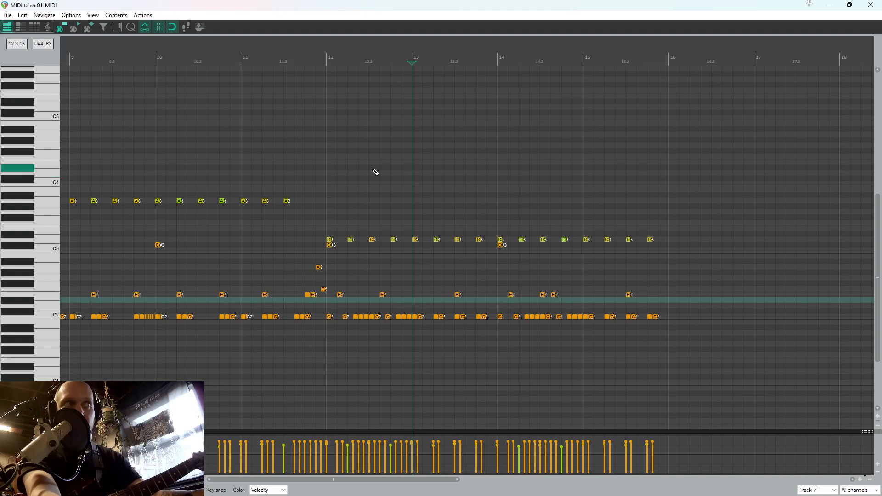
click(375, 172)
key(space)
scroll(384, 172, up, 3)
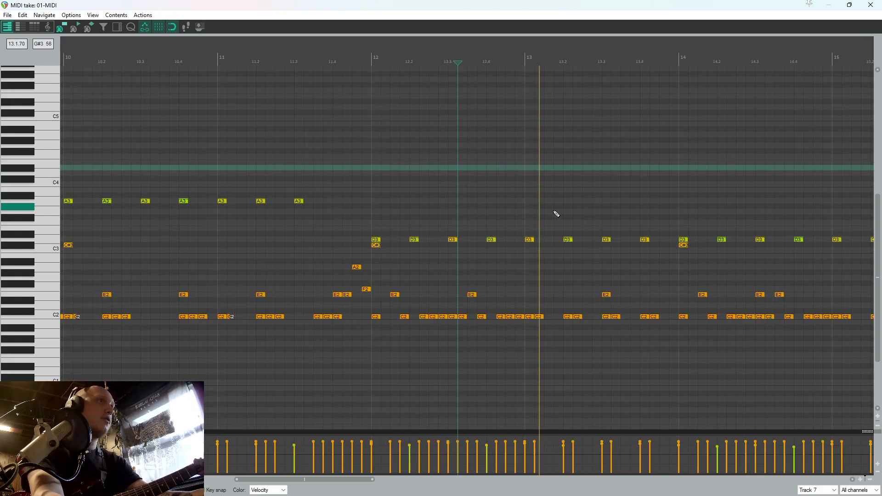
click(548, 318)
click(508, 262)
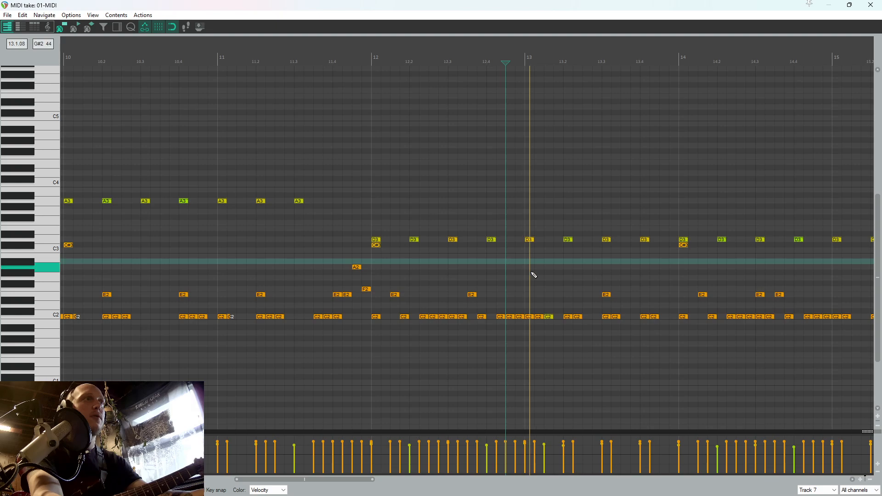
click(588, 317)
click(626, 317)
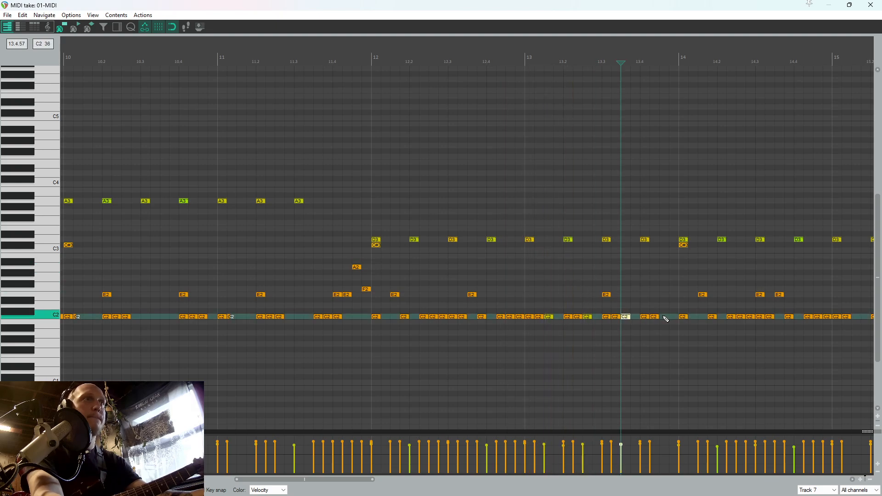
click(871, 5)
Play the mix from 11.3.25, then rehearse the new section again from 11.1.50
click(353, 346)
key(space)
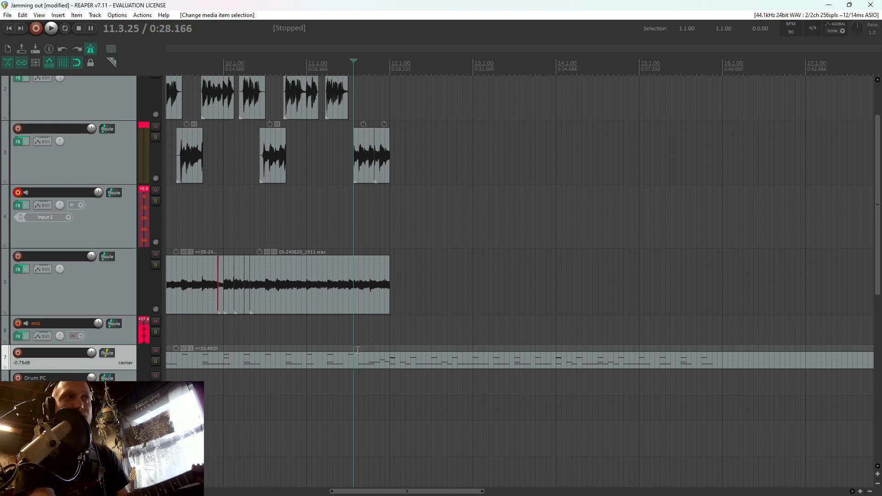
key(space)
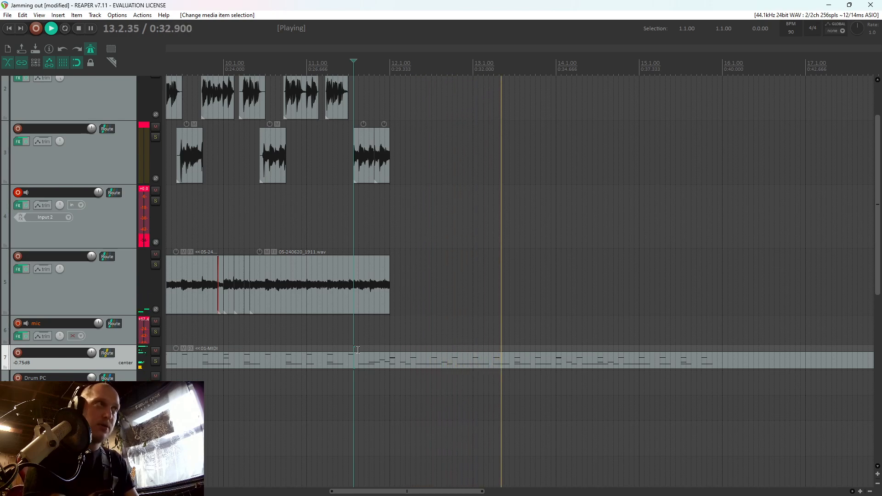
click(317, 223)
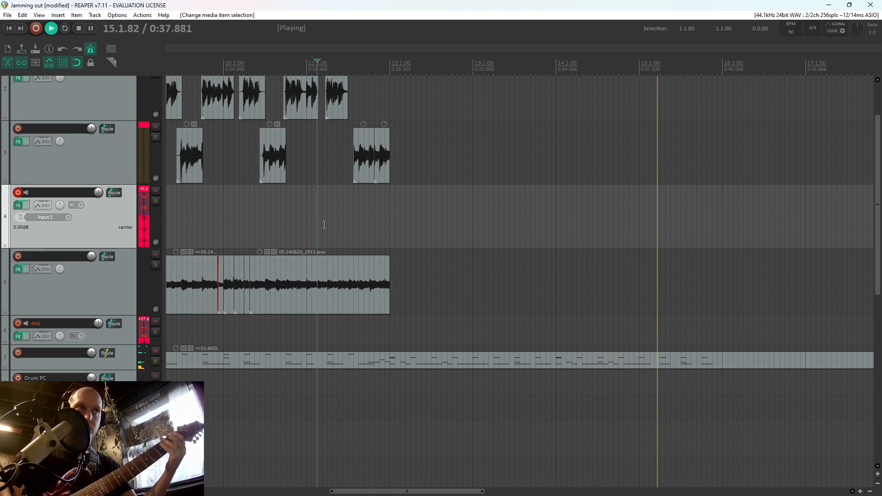
Open the drum item in the MIDI editor, audition bar 14 and delete the E2 note at 14.3.50
double_click(643, 360)
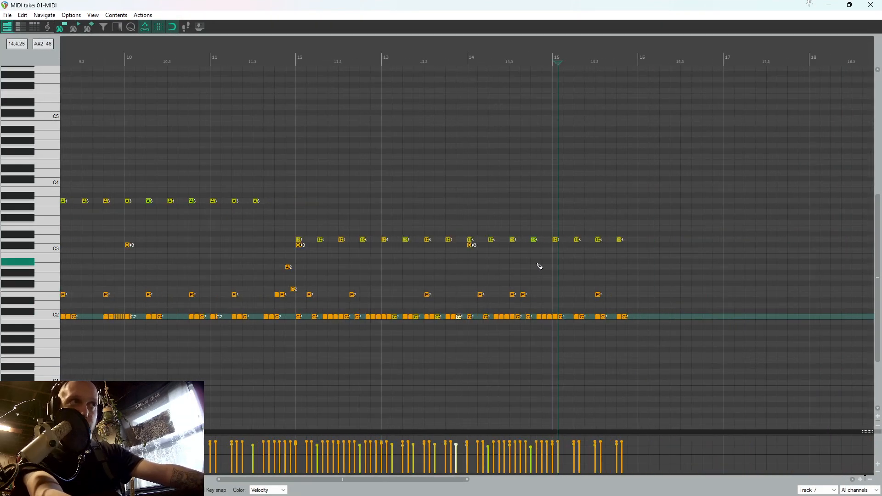
scroll(539, 267, up, 4)
click(391, 269)
key(space)
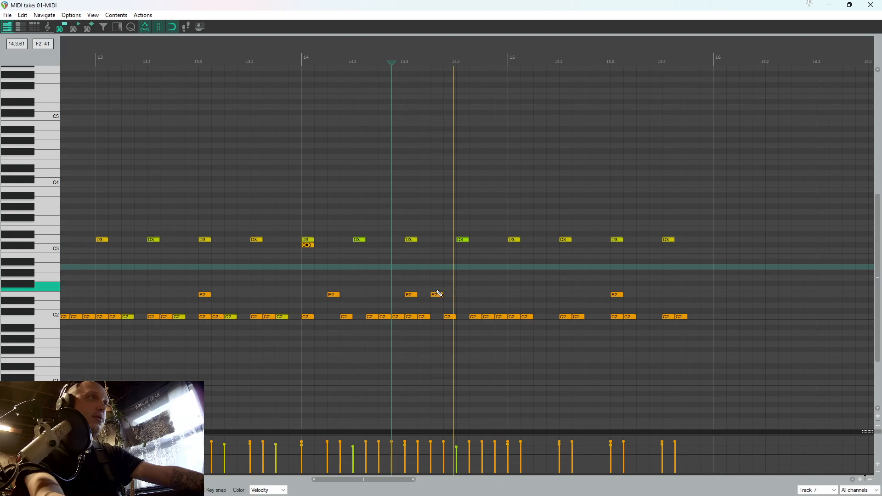
key(space)
click(437, 295)
Audition from 13.4.50, remove the E2 note at 14.3.00 and put one back at 14.3.50
click(275, 273)
key(space)
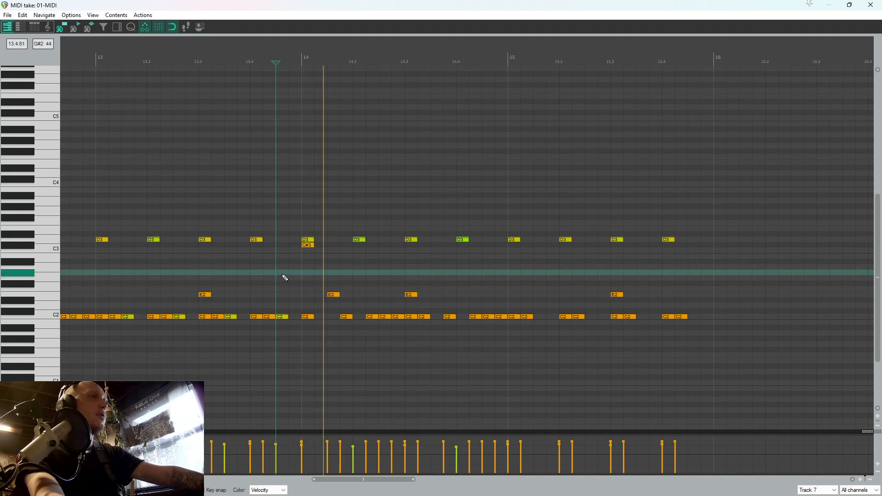
key(space)
click(414, 295)
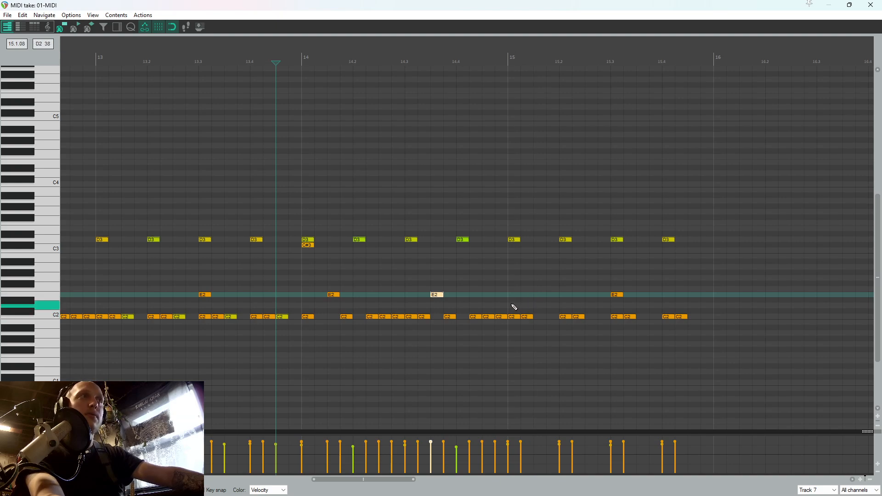
Audition the drums around bar 15 and add a C2 kick note at 15.1.50
click(512, 305)
key(space)
key(space)
double_click(539, 317)
Replay from bar 15, try a C2 note at 15.1.75 and replace it with D2 notes at 15.1.75 and 15.2.00
key(space)
click(501, 289)
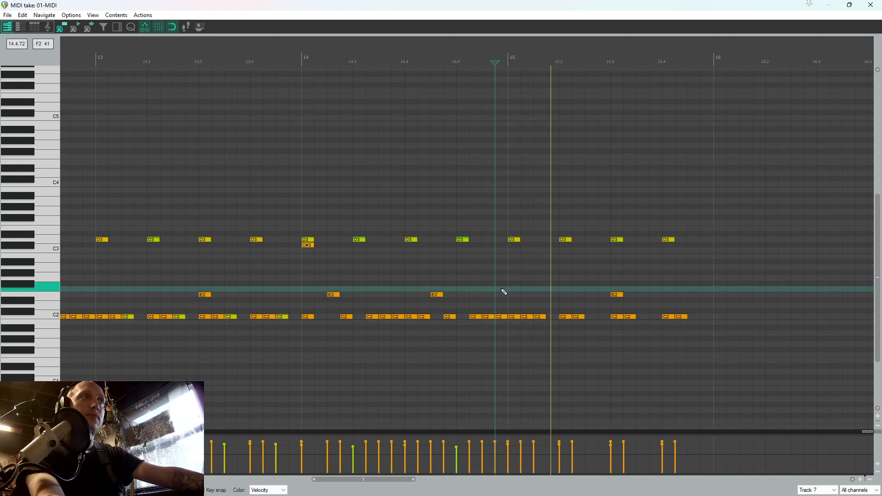
click(505, 292)
key(space)
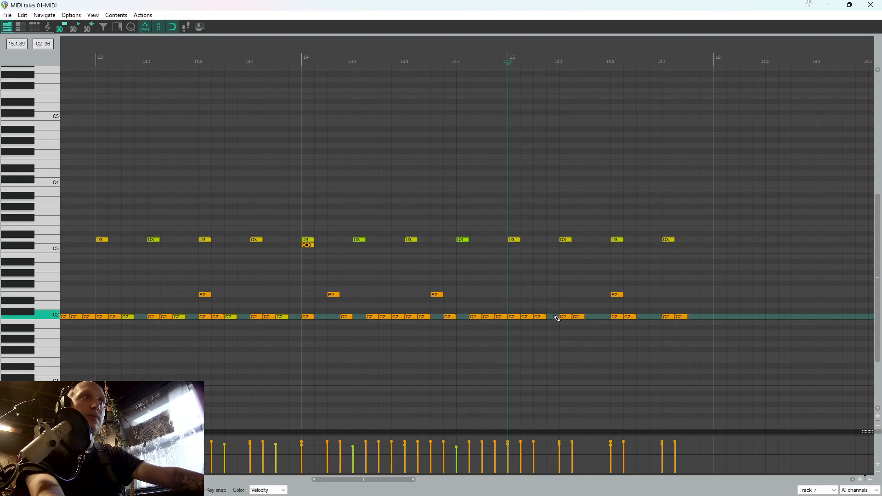
click(508, 291)
key(space)
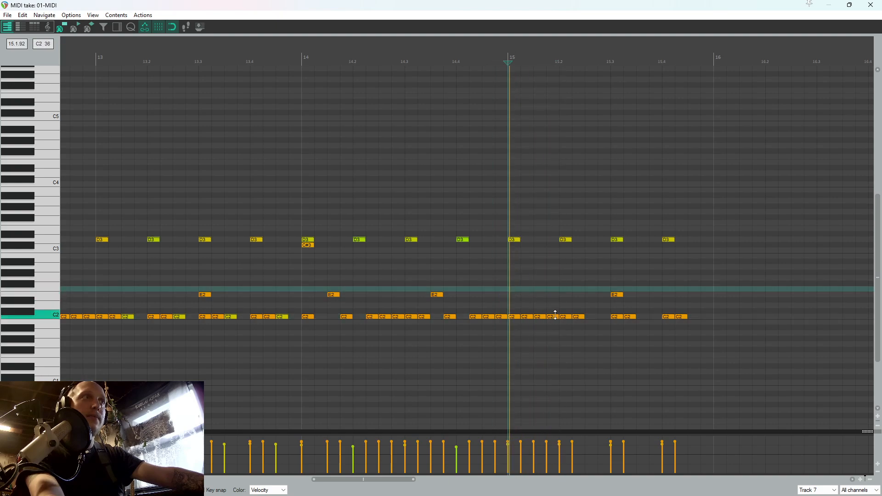
double_click(555, 315)
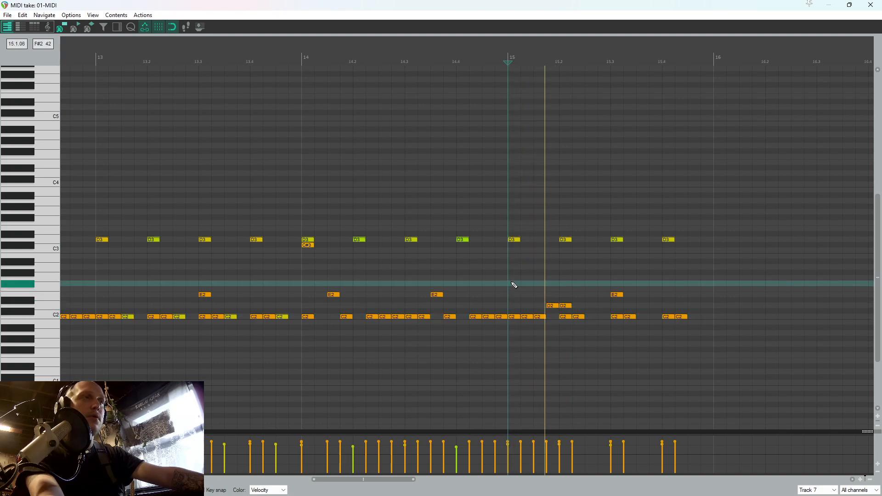
Replace the D3 and C2 notes at 15.2.00 with C2 notes at 15.2.25, 15.2.50 and 15.2.75 plus an E3 at 15.2.25, and audition
click(569, 241)
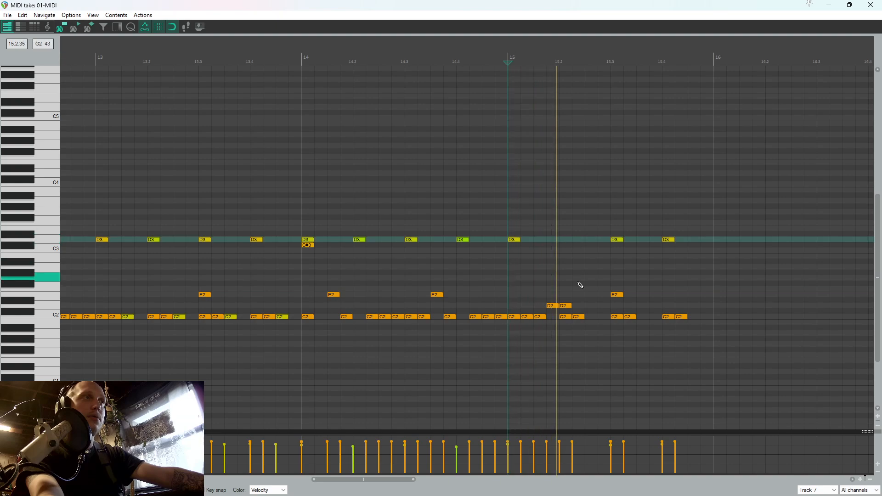
click(581, 317)
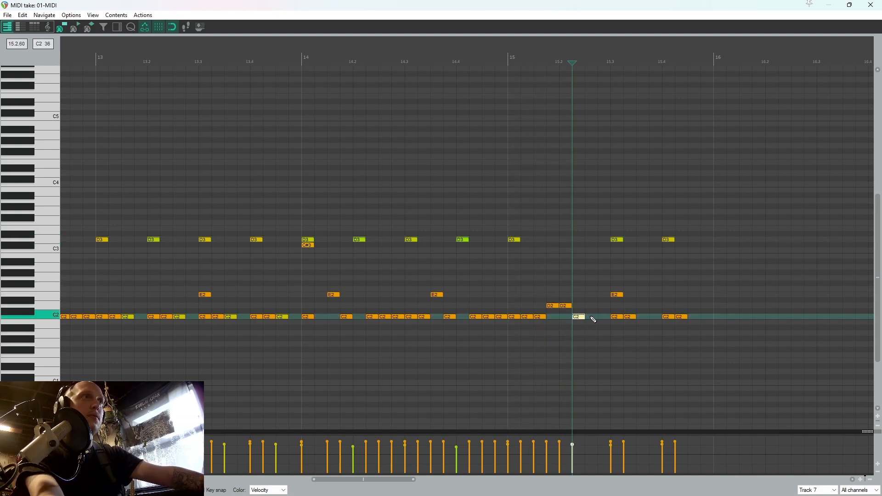
click(605, 318)
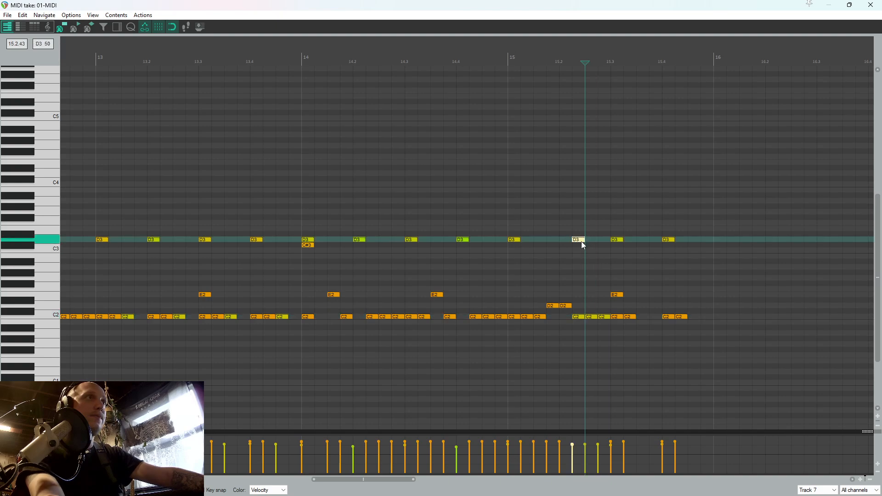
mouse_move(581, 242)
mouse_down()
mouse_move(583, 290)
mouse_move(582, 230)
mouse_up()
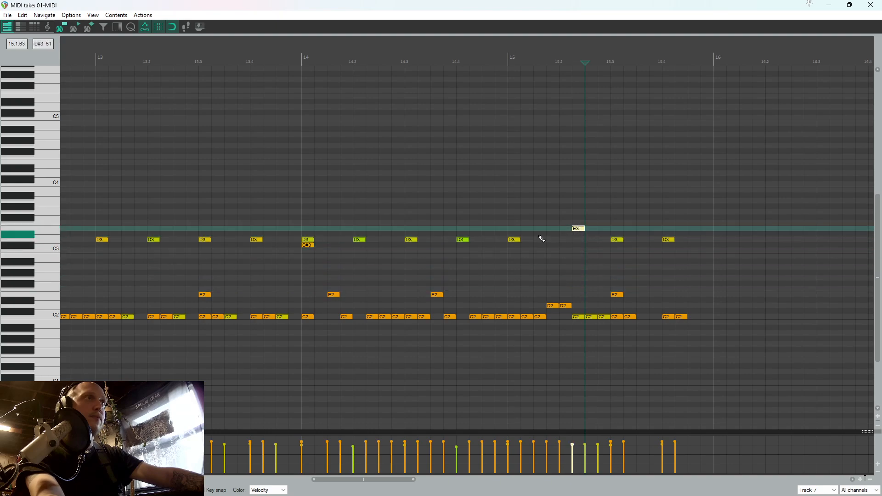
key(space)
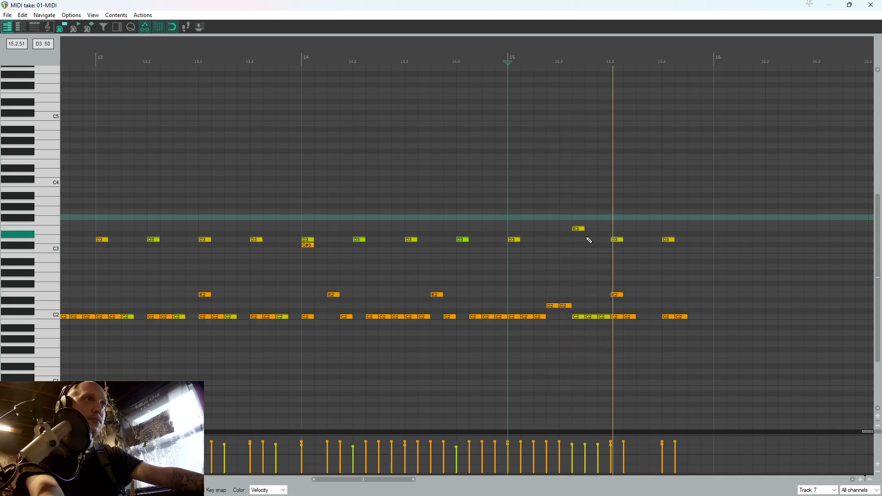
Replace the C2, E2 and D3 notes in beat 15.3 with D2 notes at 15.3.00 and 15.3.25, and play from 14.4.25
key(Delete)
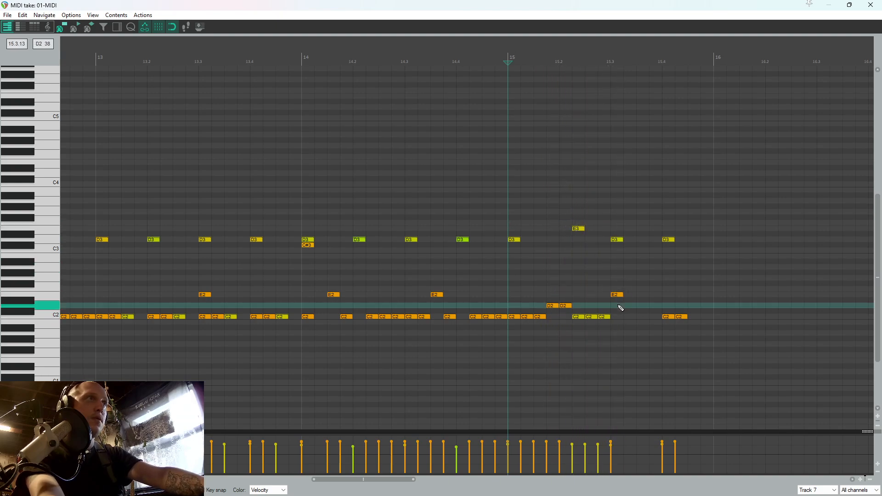
click(634, 306)
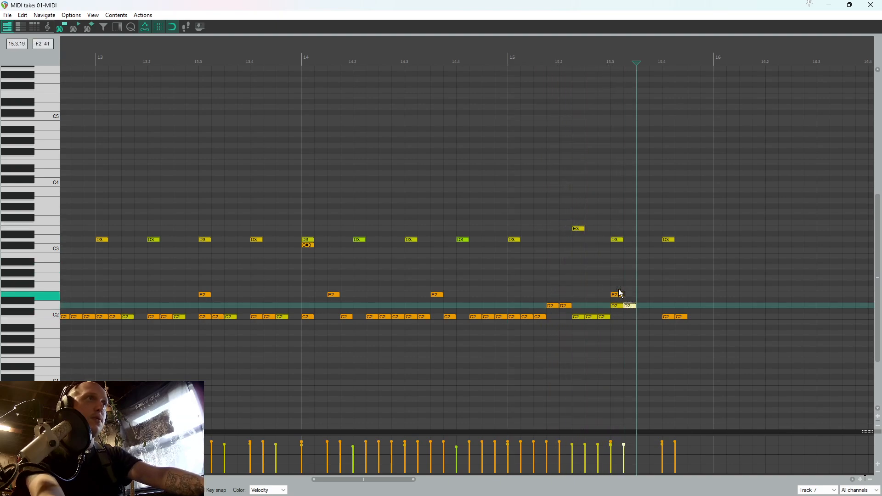
double_click(617, 239)
click(473, 230)
key(space)
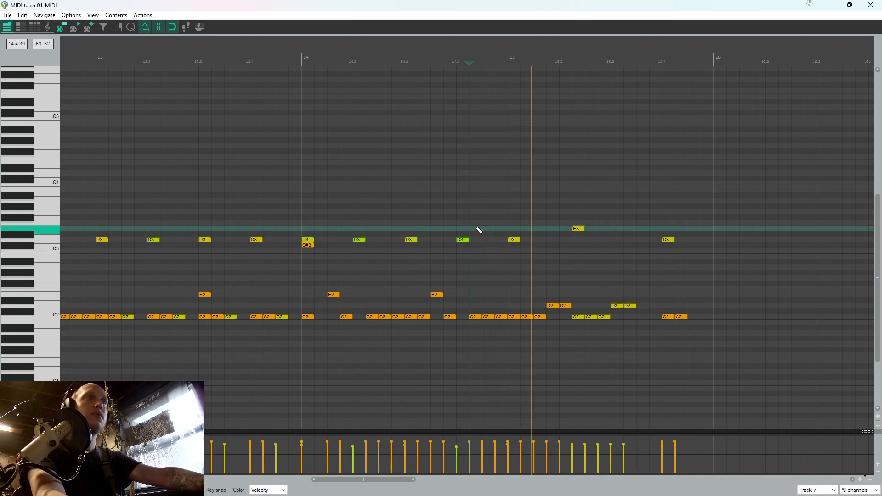
Add D2 notes at 15.3.50 and 15.3.75, delete the C2 and D3 notes in beat 15.4, and audition from 14.4.75
key(space)
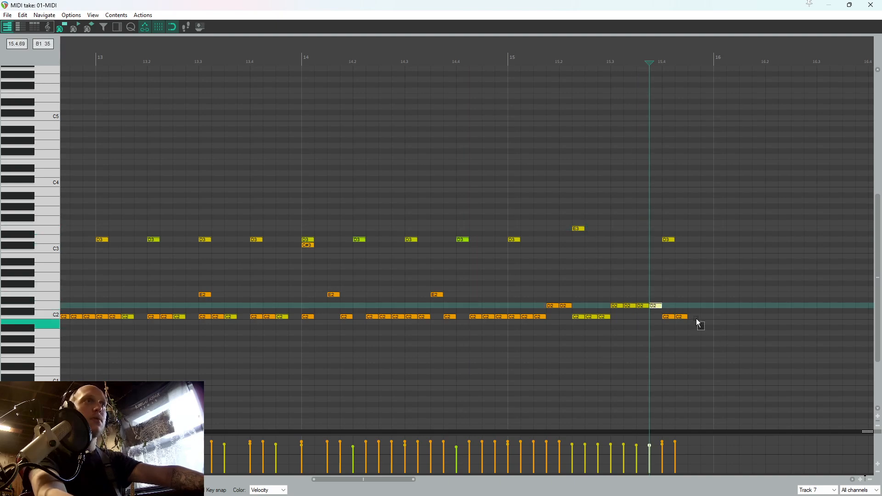
drag(699, 324, 670, 233)
key(Delete)
click(506, 271)
key(space)
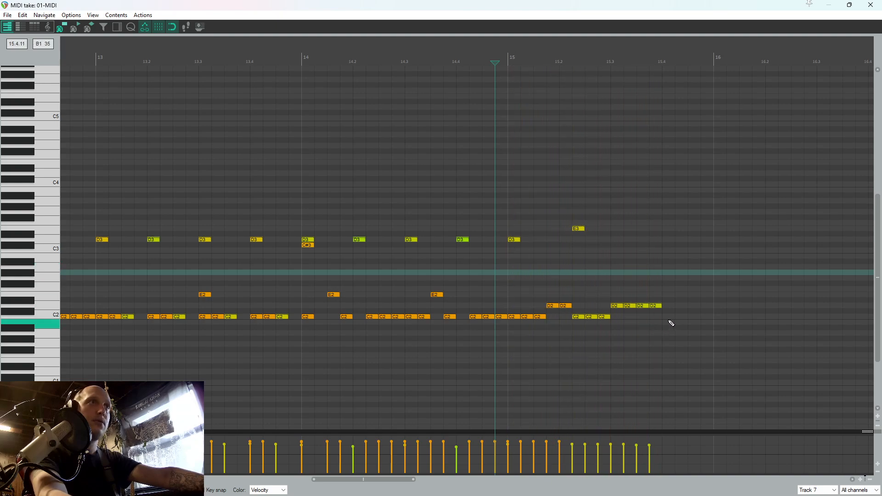
Finish the bar 15 fill with C2 notes at 15.4.00 and 15.4.25 and F2 notes at 15.4.50 and 15.4.75
click(669, 318)
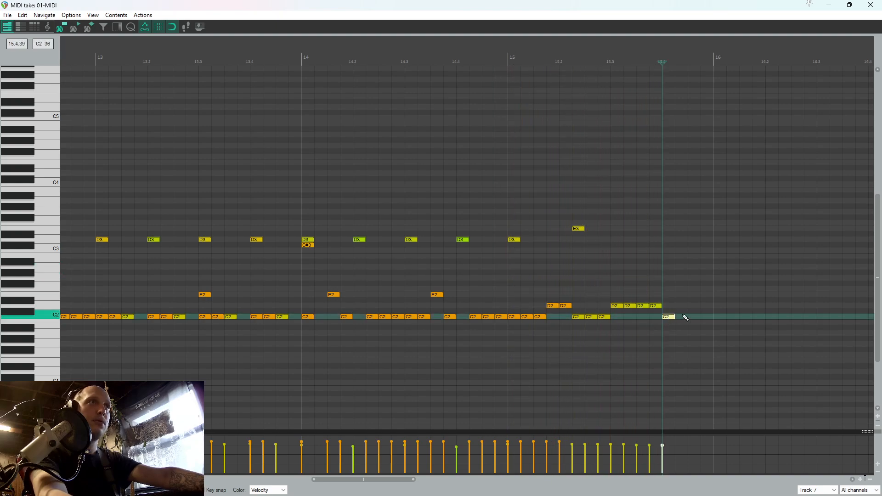
click(695, 294)
drag(695, 297, 694, 290)
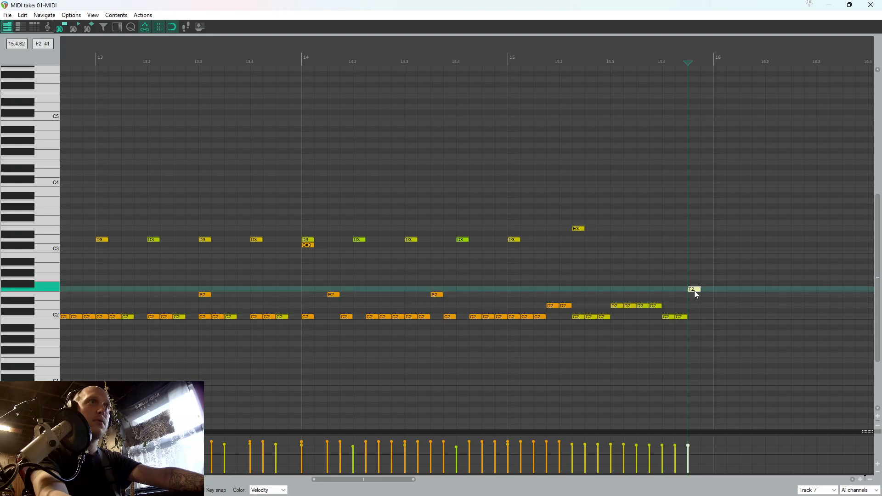
click(705, 289)
Audition the fill from 15.1.75 and add a C#3 note at 15.4.00
click(601, 253)
key(space)
click(549, 253)
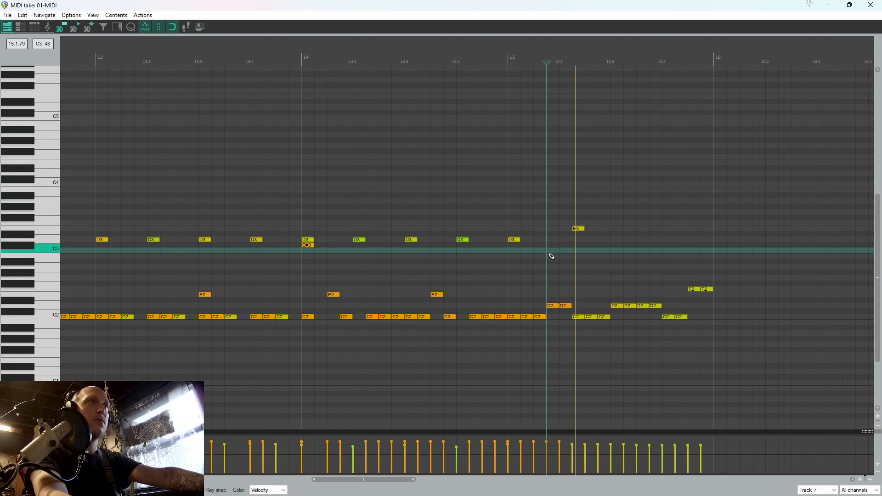
click(669, 244)
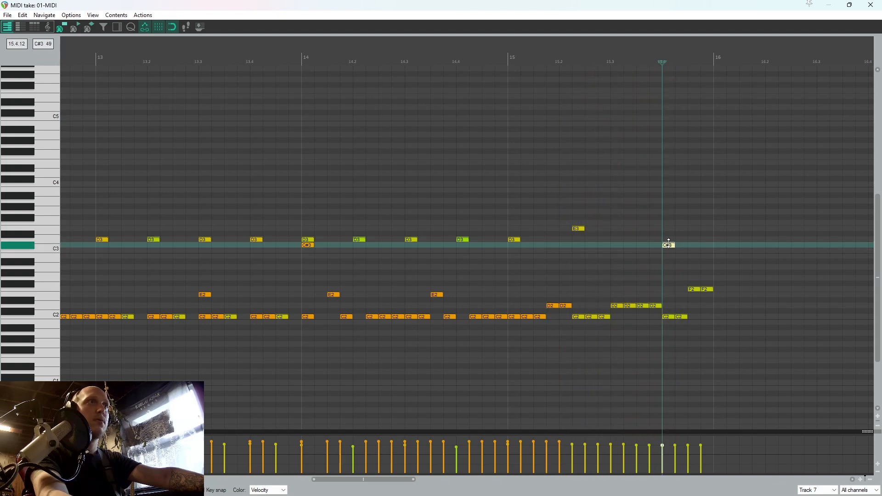
Move the C#3 note at 15.4.00 up to D3, audition the fill from 14.4.50, and close the MIDI editor
drag(670, 246, 669, 239)
click(483, 231)
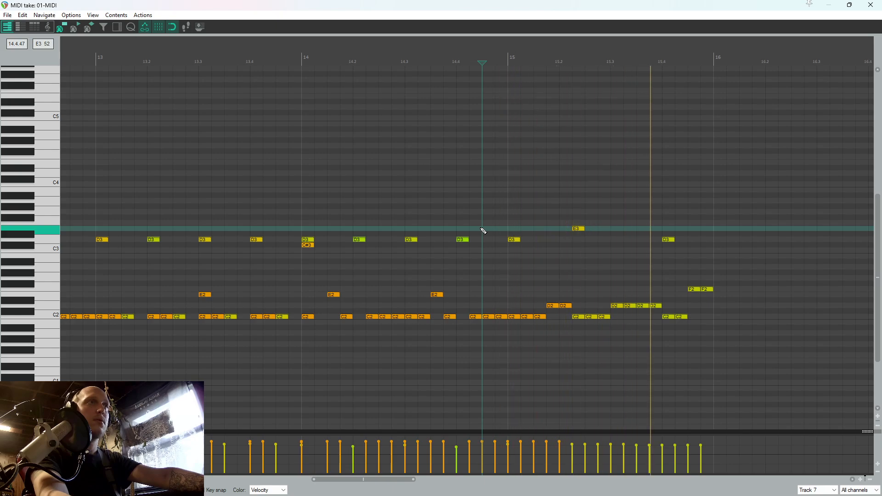
click(849, 5)
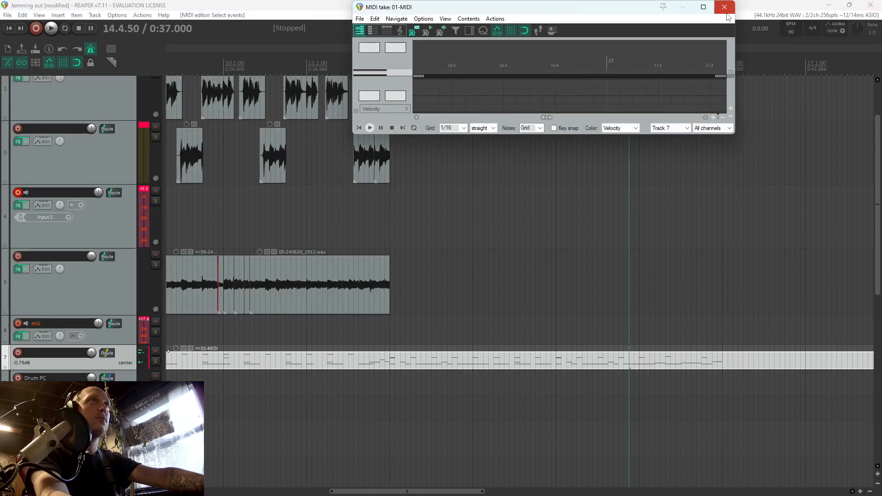
click(726, 13)
Play the arrangement from 11.2.50 to try a guitar part over the new drums, and replay the fill from 14.4.75
scroll(480, 189, down, 4)
click(415, 210)
scroll(441, 206, up, 4)
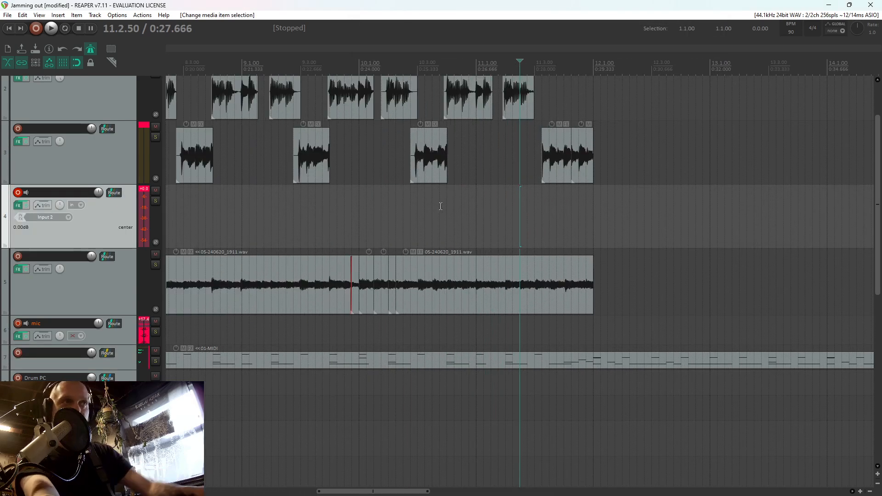
key(space)
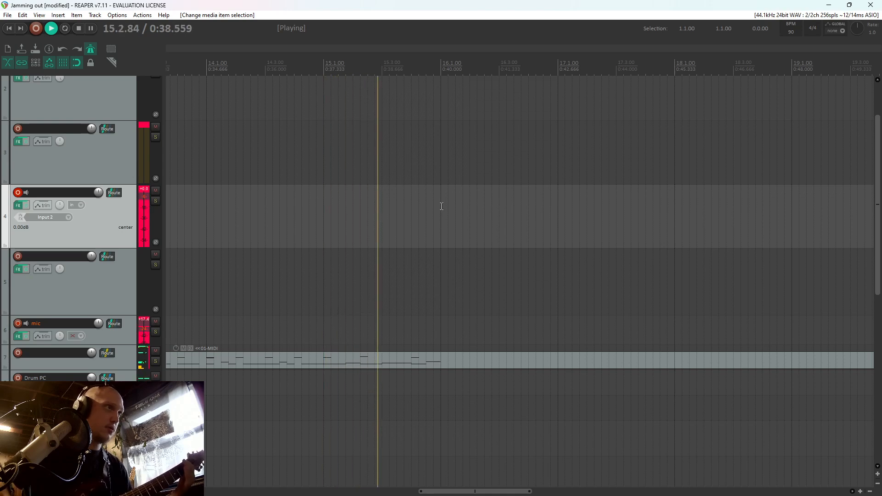
key(space)
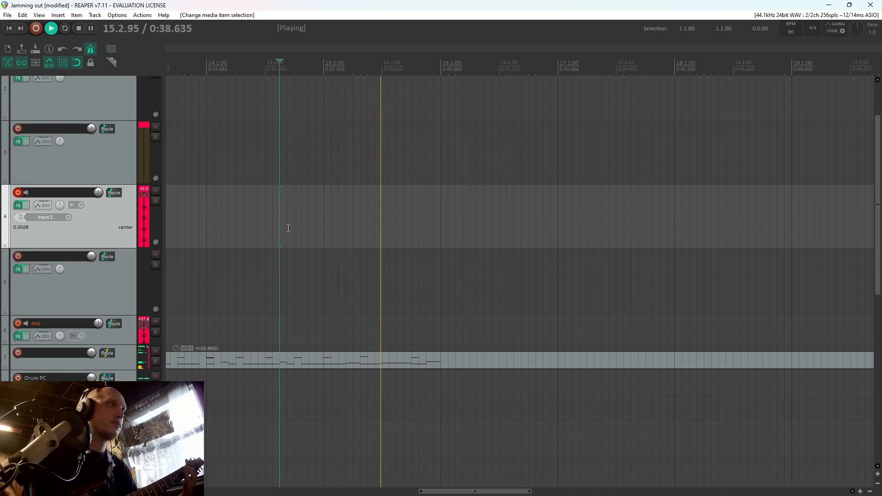
click(317, 215)
key(space)
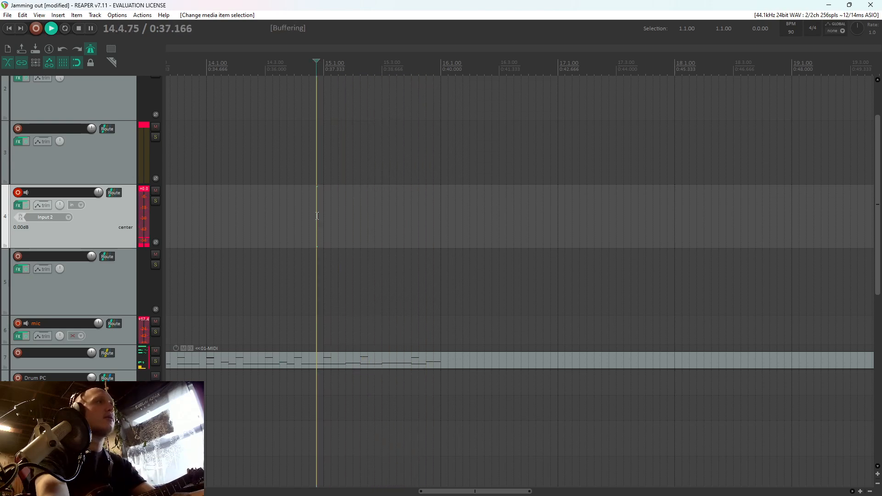
Reopen the drum MIDI item and replace the C2 notes at 15.2.25 and 15.2.50 with D2 notes
double_click(349, 363)
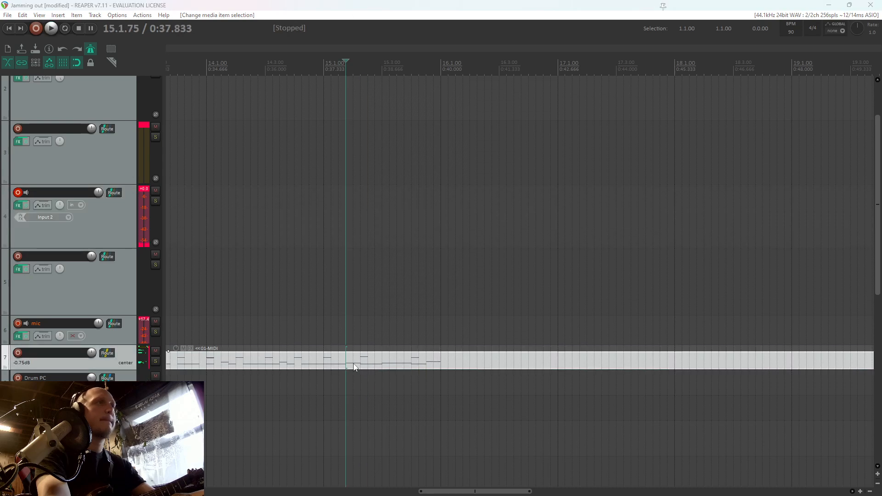
double_click(615, 9)
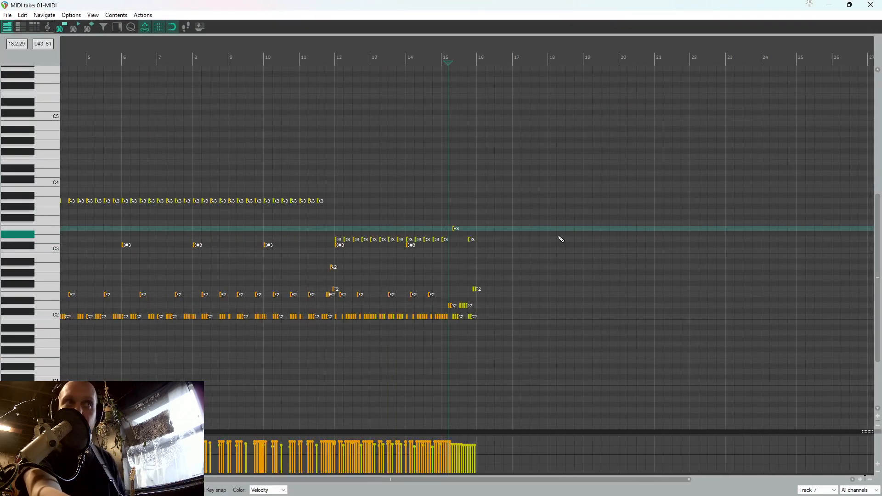
scroll(538, 240, up, 3)
click(349, 275)
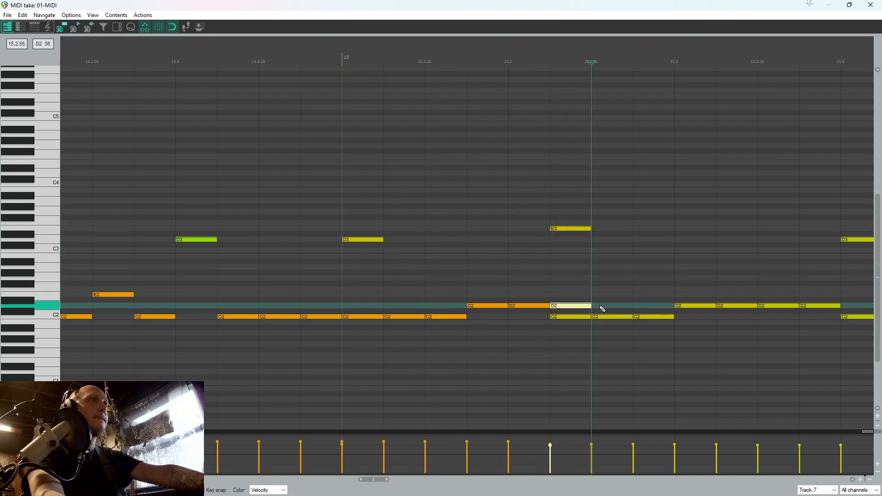
key(Delete)
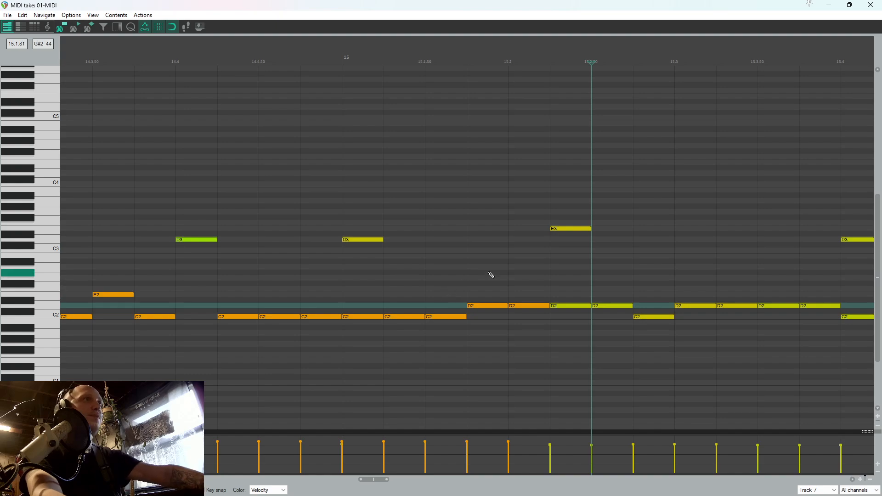
Move the E3 note from 15.2.25 to 15.2.75 and audition the fill from 15.1.00
click(565, 228)
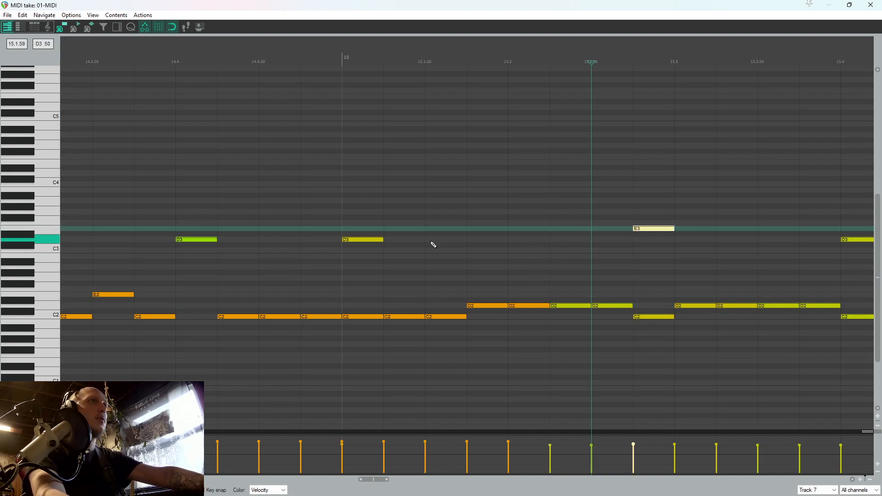
click(342, 275)
key(space)
scroll(401, 287, down, 2)
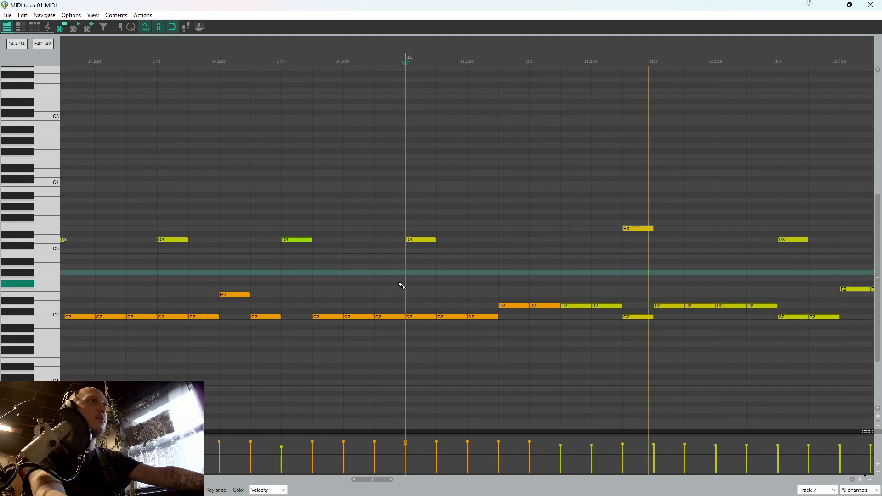
Delete all notes in beats 15.3 and 15.4 of the fill
scroll(517, 284, down, 2)
drag(706, 302, 724, 295)
key(Delete)
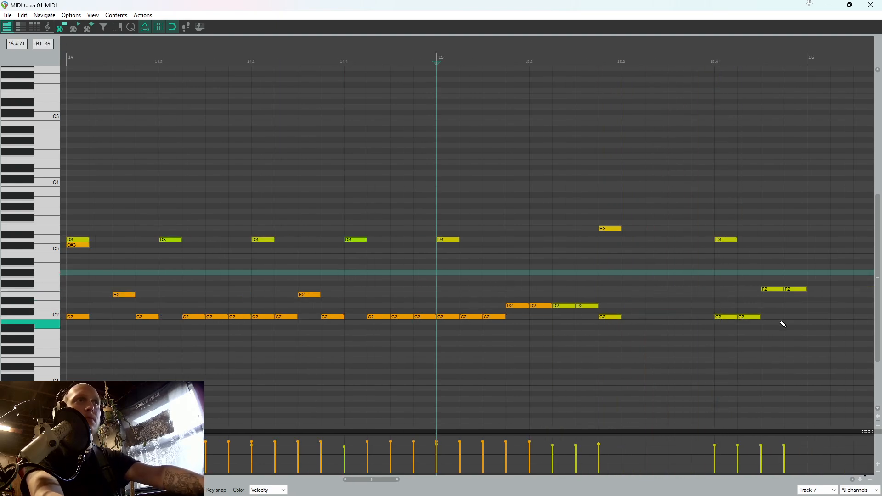
drag(827, 343, 726, 227)
key(Delete)
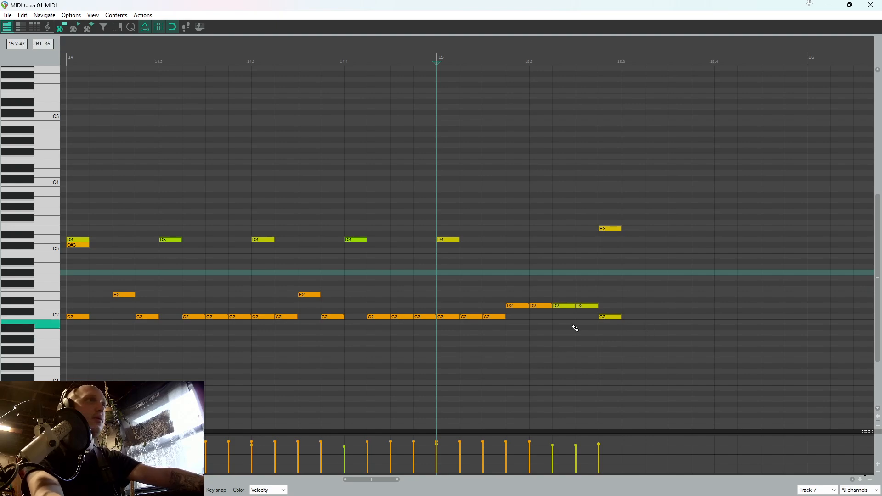
Remove the E3 note at 15.2.75 and copy the notes in the first half of bar 15 to 15.3.00
drag(658, 324, 605, 169)
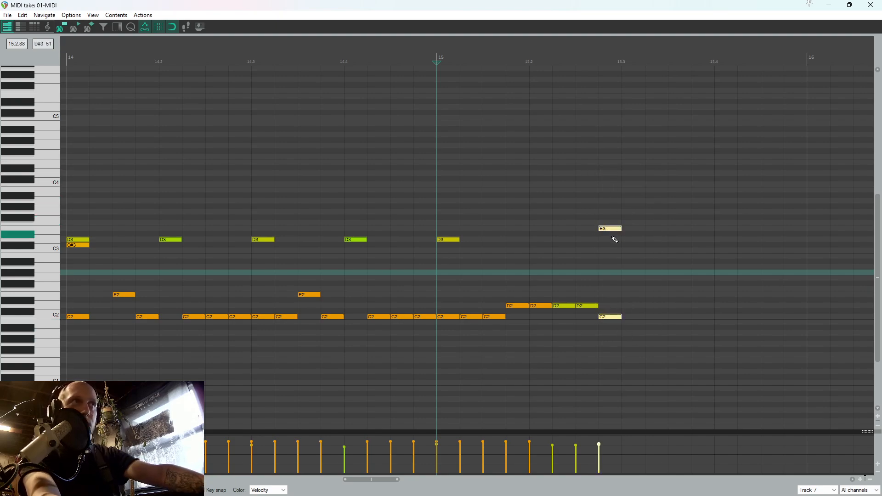
drag(642, 339, 443, 173)
key(ctrl+c)
click(622, 292)
key(ctrl+v)
Audition the repeated fill pattern from 14.4.75 and close the MIDI editor
click(418, 261)
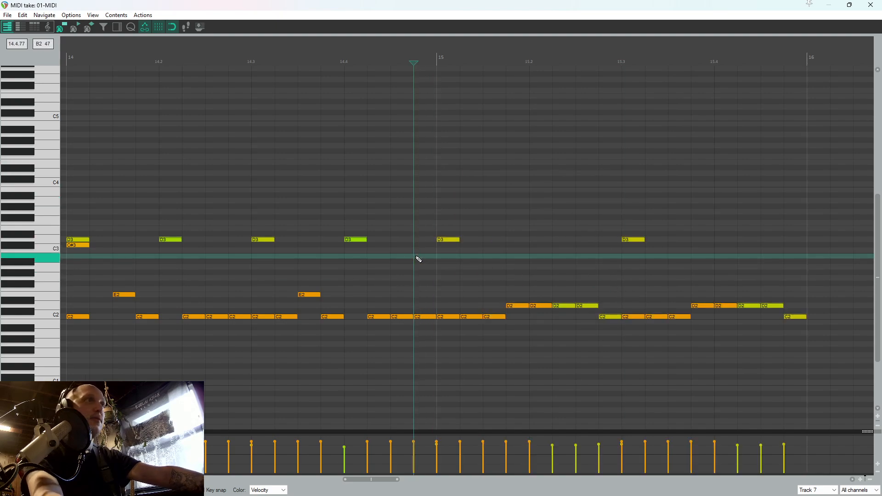
key(space)
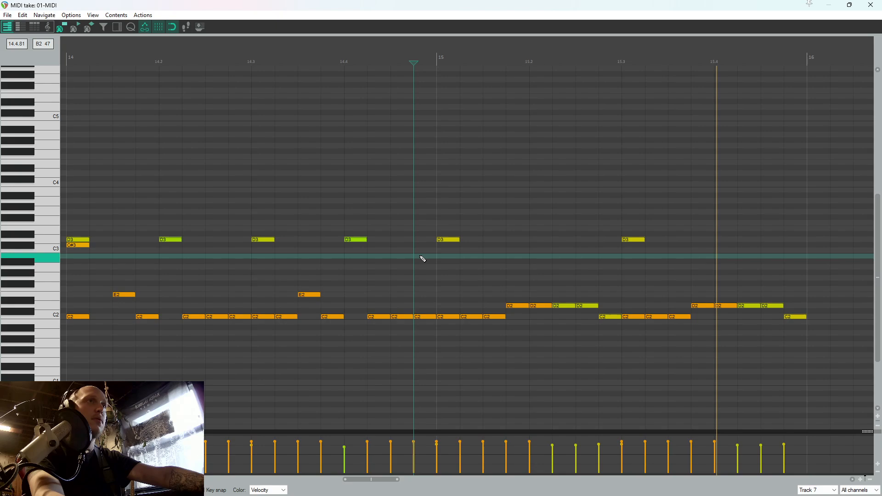
key(space)
key(Escape)
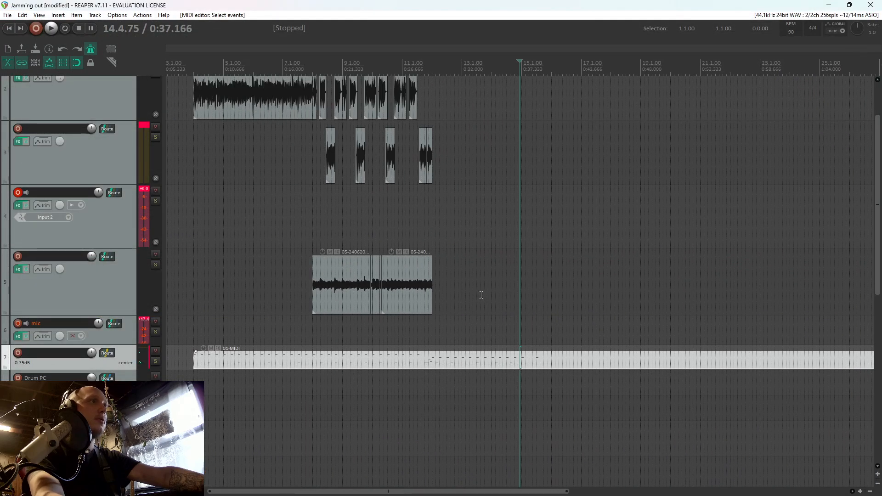
Play the new drum section from late in bar 13 and again from 14.1.00 to rehearse the guitar over the fill
click(483, 295)
scroll(529, 285, up, 4)
key(space)
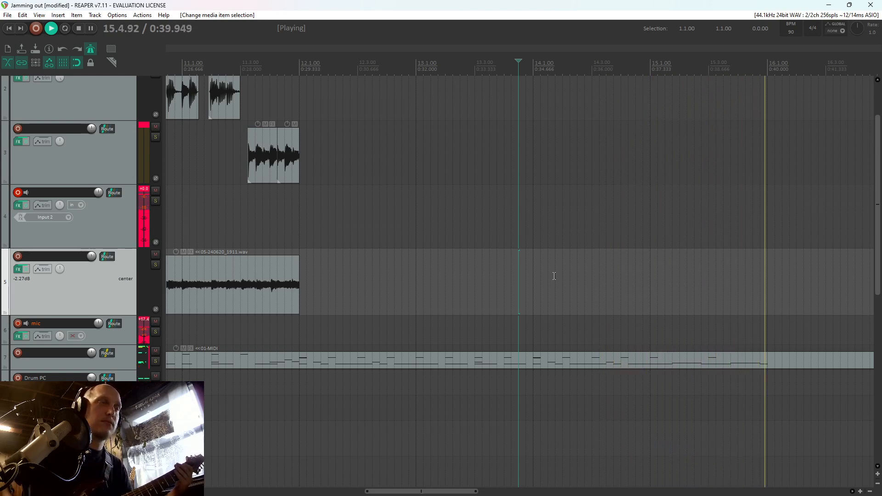
key(space)
key(space)
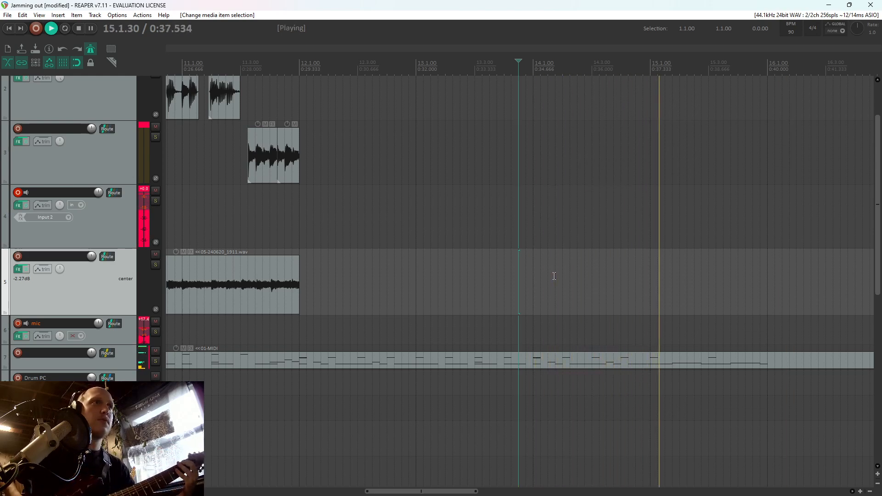
click(538, 276)
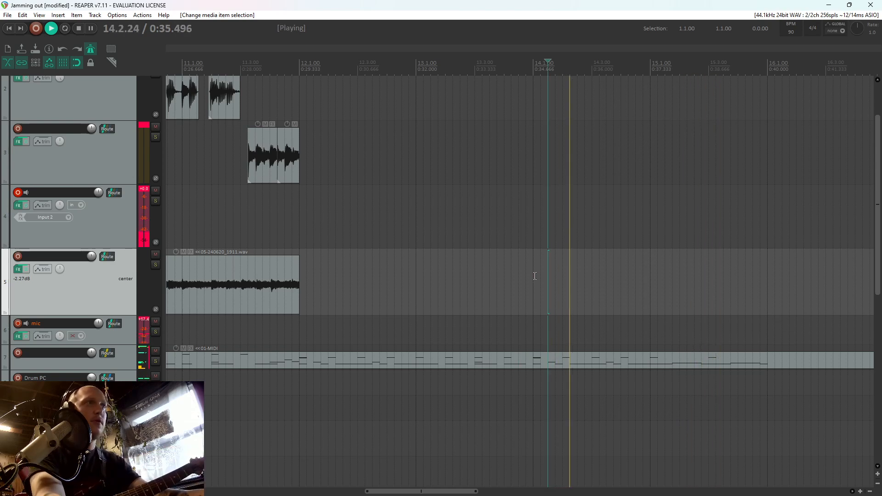
click(535, 276)
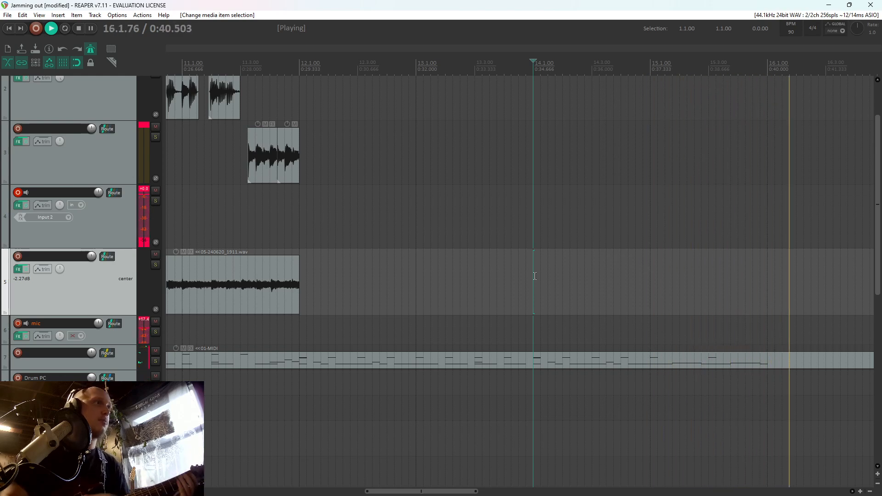
Reopen the drum MIDI item, add C2 and A#4 notes at 16.1.00, and audition the ending from 15.4.25
double_click(763, 359)
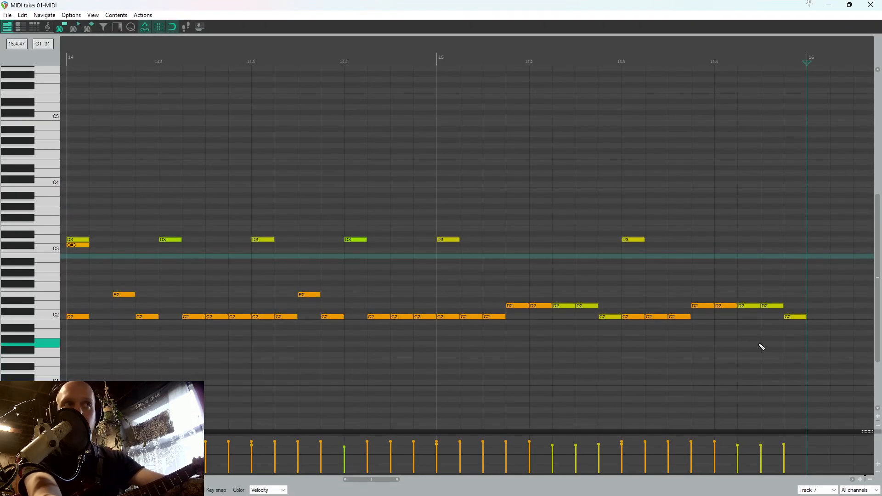
click(814, 317)
click(763, 258)
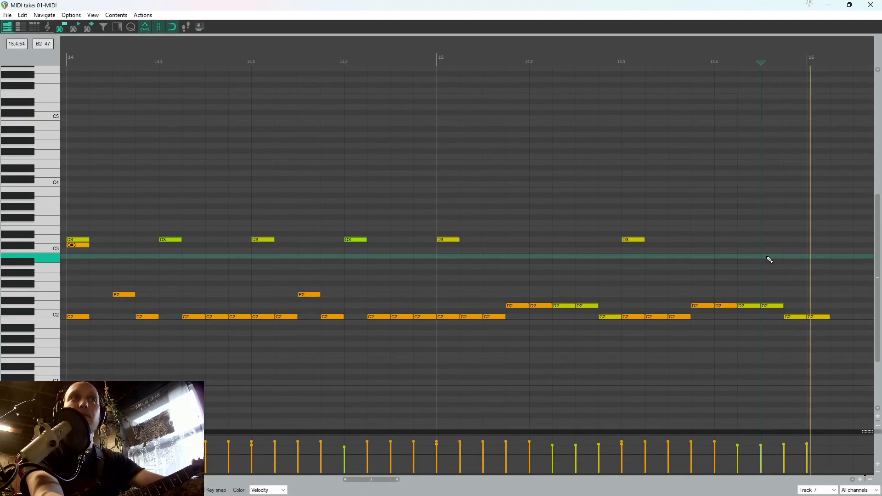
click(818, 235)
drag(821, 237, 819, 131)
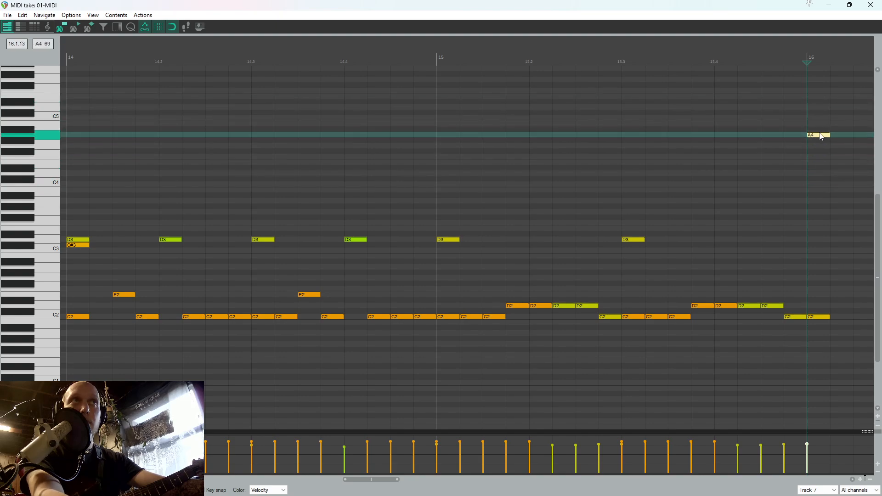
click(737, 142)
key(space)
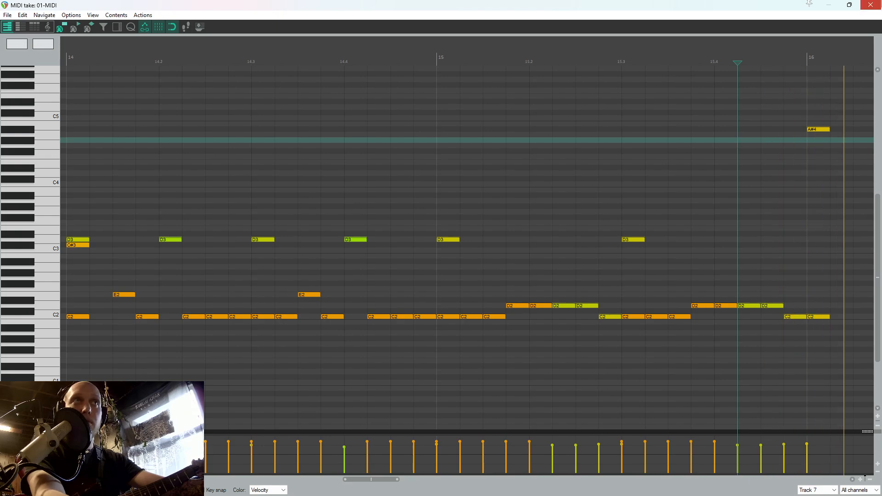
Close the MIDI editor and play the arrangement from bar 11 to rehearse the guitar part through the ending
click(870, 5)
scroll(701, 181, down, 6)
key(space)
click(322, 332)
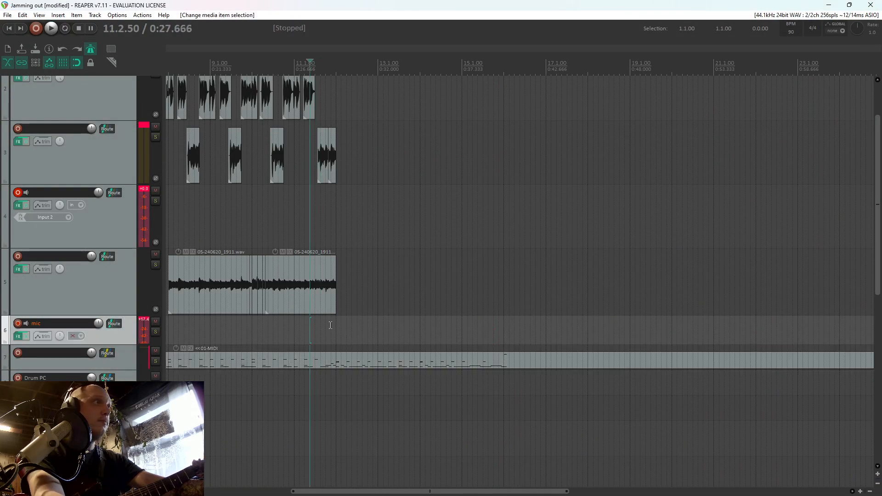
scroll(331, 325, up, 3)
key(space)
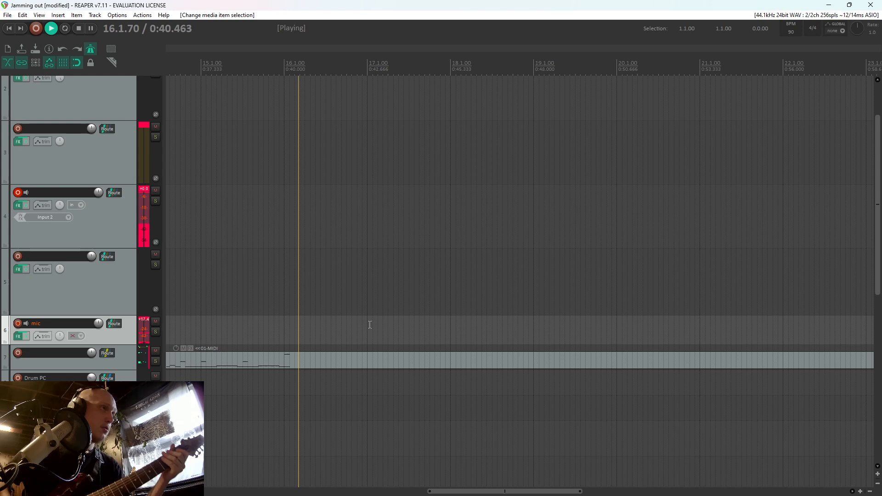
Move the final C2 and A#4 notes to 16.1.25, add a C2 note at 16.1.00, and audition from 15.4.50
double_click(290, 359)
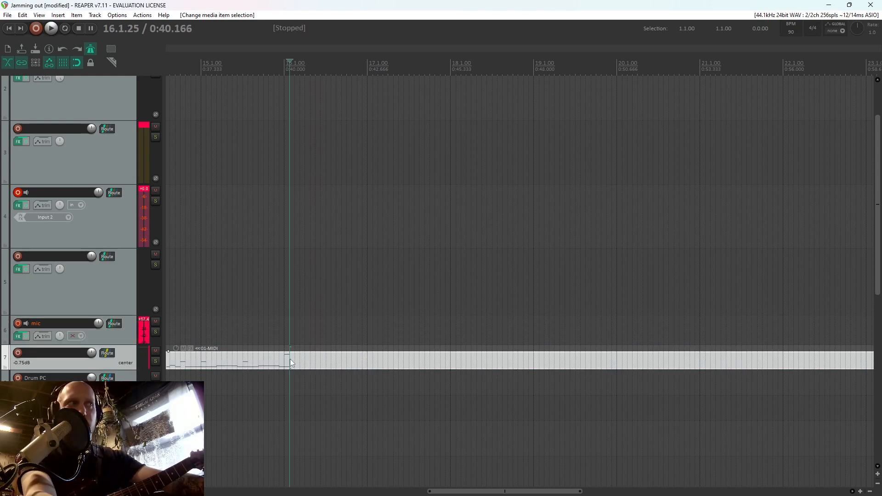
scroll(706, 329, up, 5)
drag(494, 366, 490, 131)
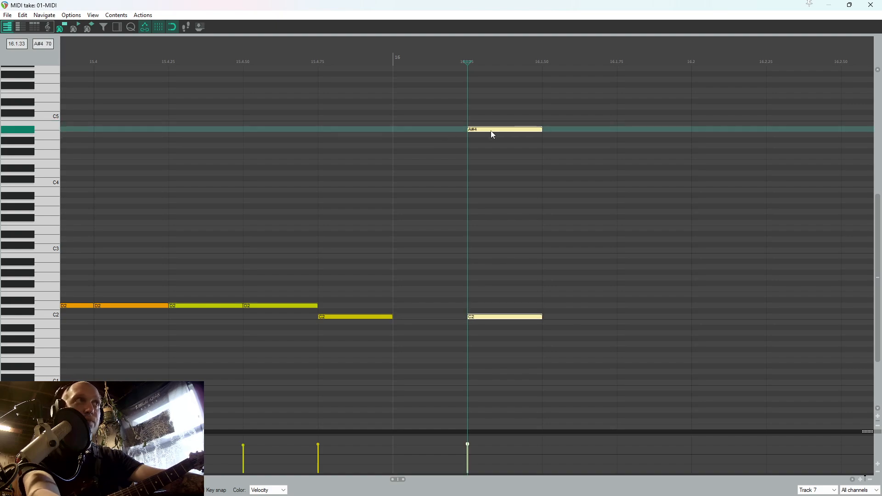
double_click(434, 317)
click(284, 204)
key(space)
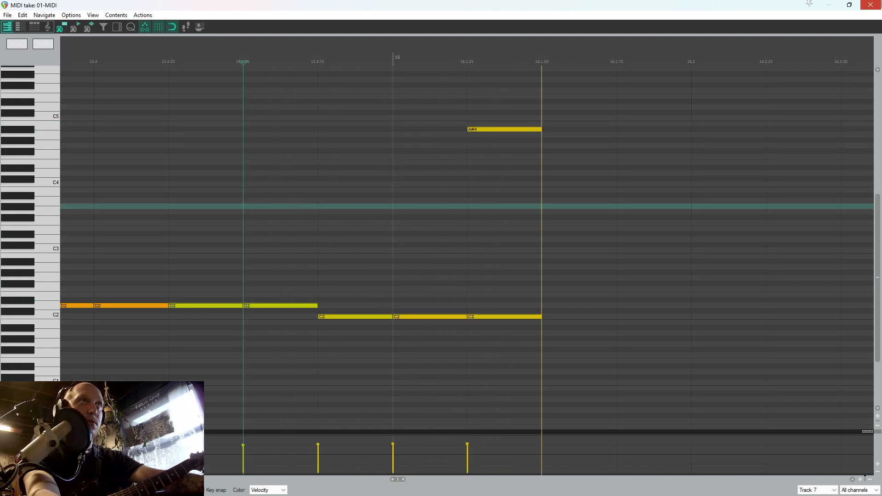
key(space)
Close the MIDI editor, record a guitar take on track 4 starting from 11.2.00, and save the recorded file
click(871, 5)
scroll(659, 223, down, 3)
click(379, 218)
scroll(837, 180, up, 3)
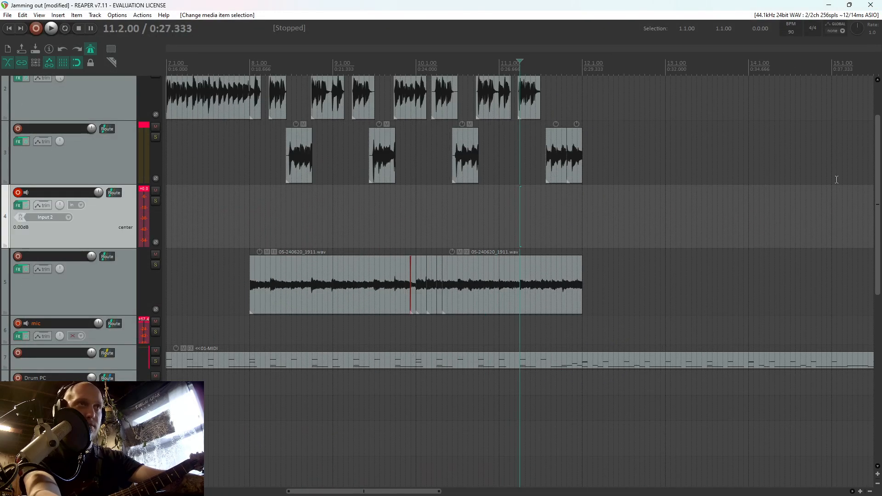
scroll(669, 252, up, 3)
key(ctrl+r)
scroll(724, 279, up, 1)
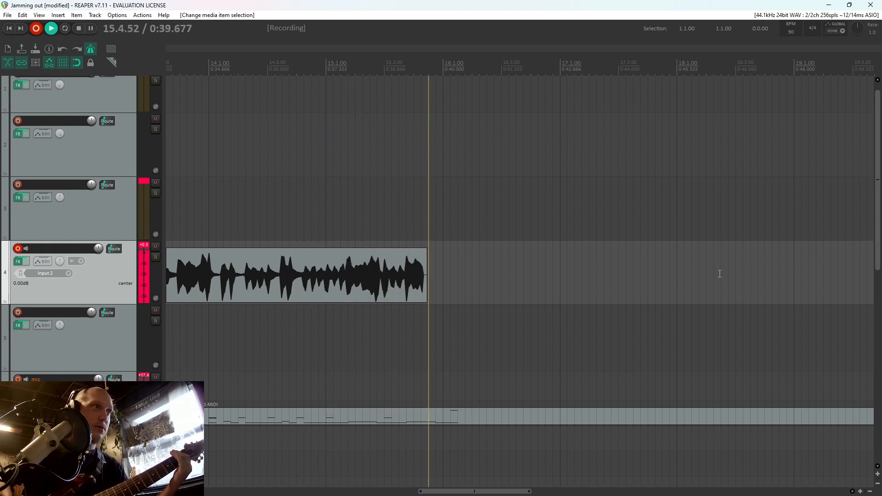
key(space)
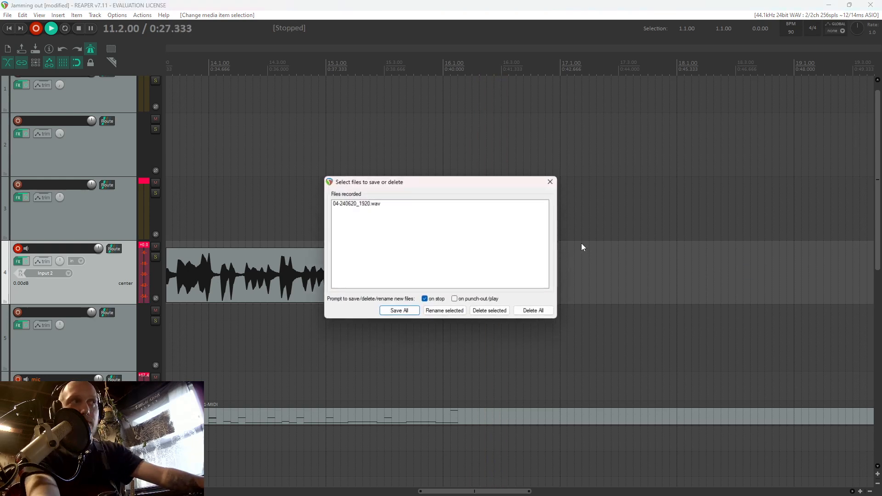
key(Return)
Audition the ending of the new track 4 guitar take from 15.4.25
click(440, 278)
scroll(482, 274, up, 5)
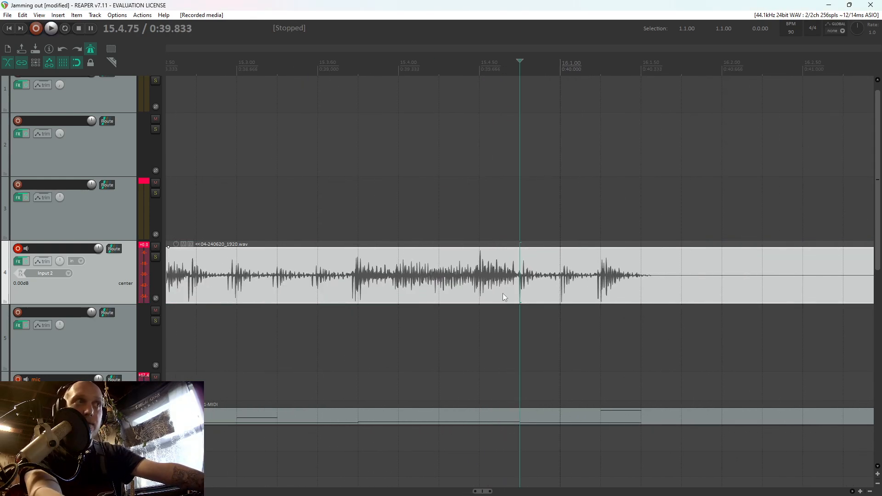
click(459, 318)
key(space)
key(space)
scroll(610, 296, down, 8)
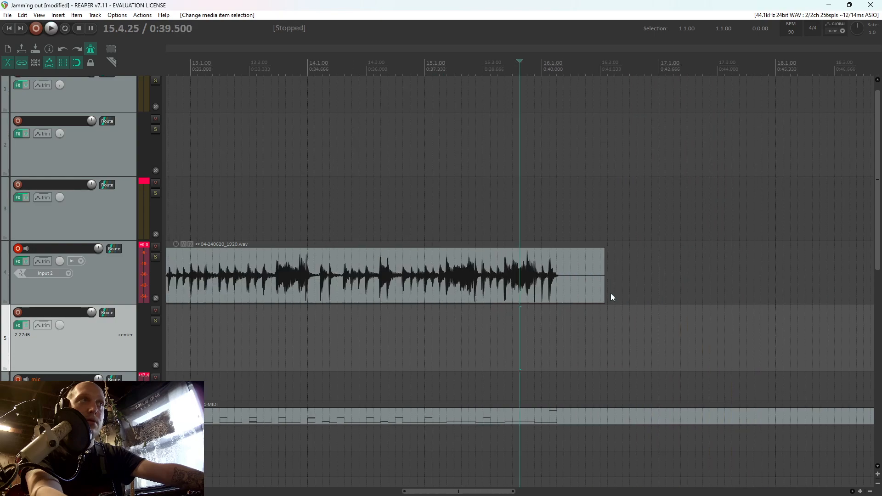
Split the track 4 take at 12.4.25 and nudge the section before the split slightly later
click(323, 280)
scroll(467, 260, up, 4)
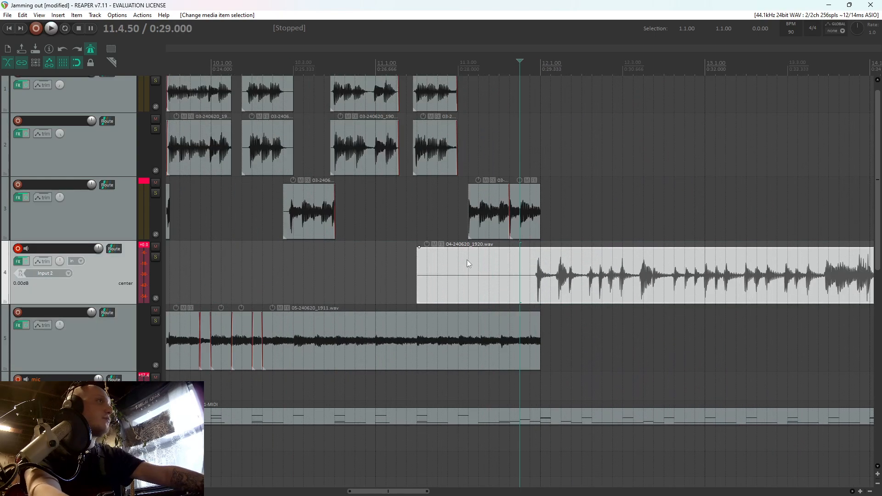
scroll(617, 274, up, 2)
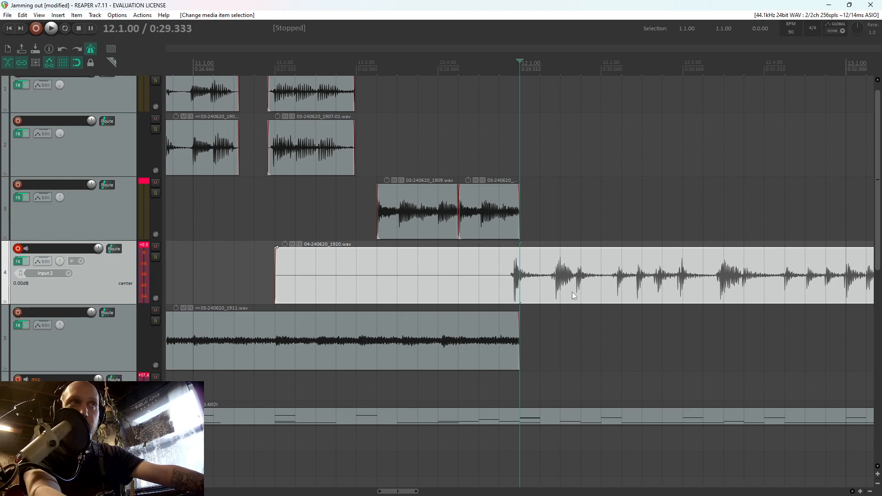
key(s)
click(663, 291)
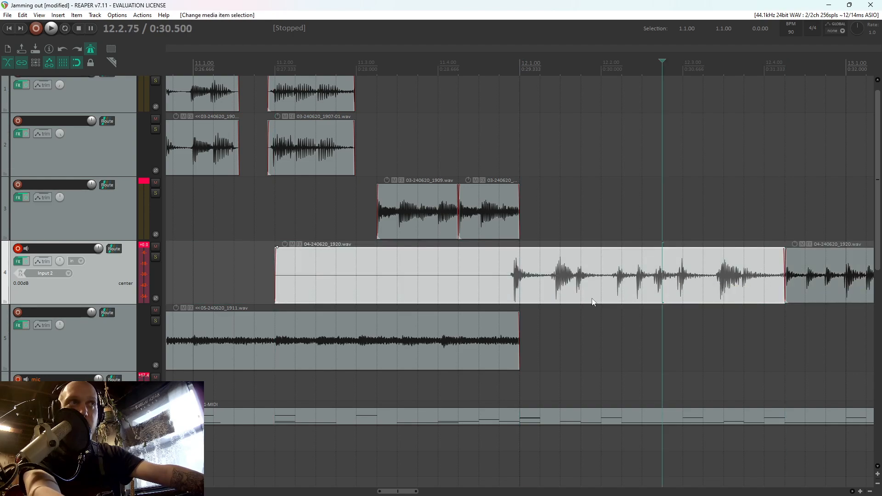
drag(596, 298, 601, 297)
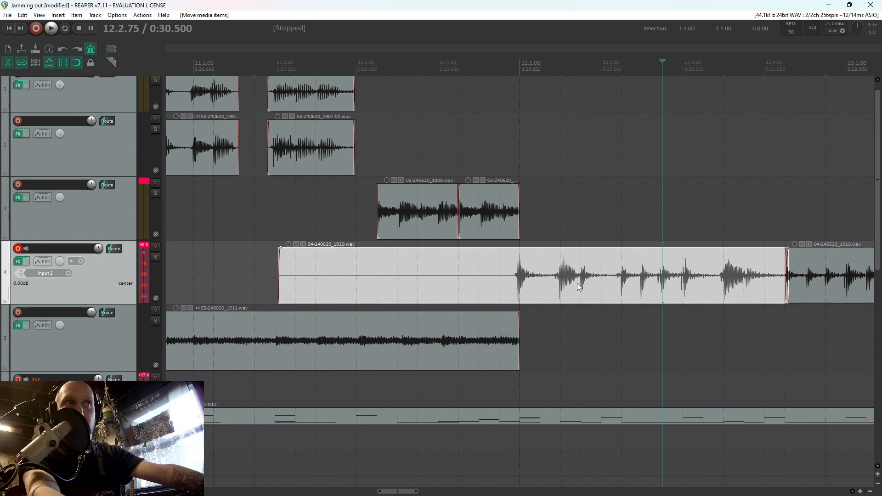
Split the track 4 take at 12.1.25 and nudge its opening note slightly later to sit on the 12.1.00 beat
scroll(524, 280, up, 3)
click(606, 274)
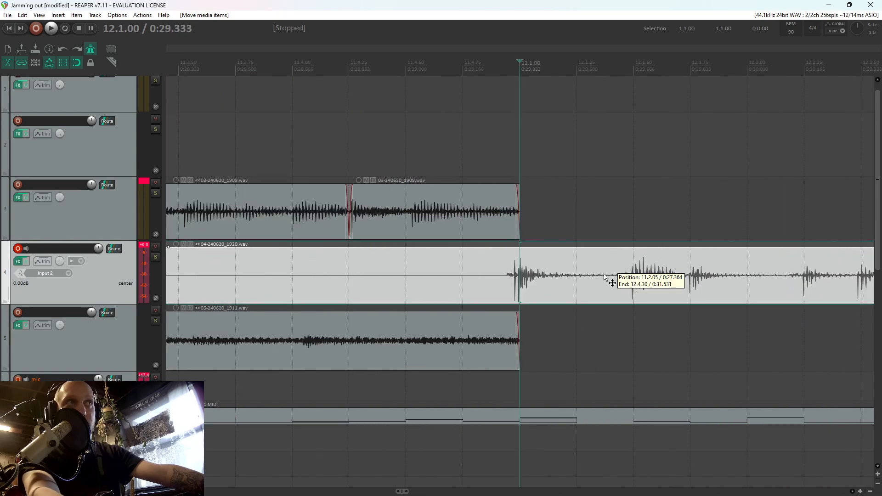
key(s)
click(552, 279)
drag(521, 283, 526, 284)
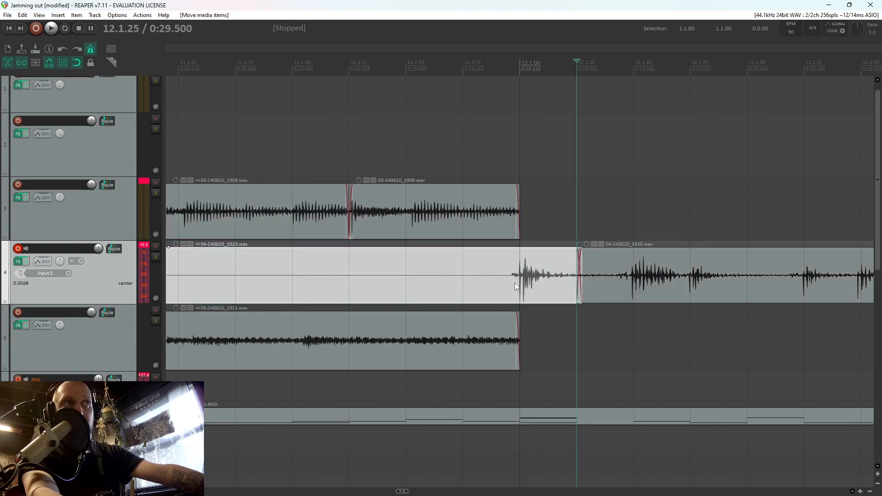
Split the opening piece at 11.4.75, delete its silent lead-in, and trim the remaining start to just before 12.1.00
click(463, 288)
key(s)
click(440, 284)
key(Delete)
drag(466, 282, 521, 281)
Select all remaining pieces of the track 4 take and move them up to track 1 at the same position
scroll(523, 282, down, 6)
scroll(536, 283, up, 5)
drag(627, 284, 537, 283)
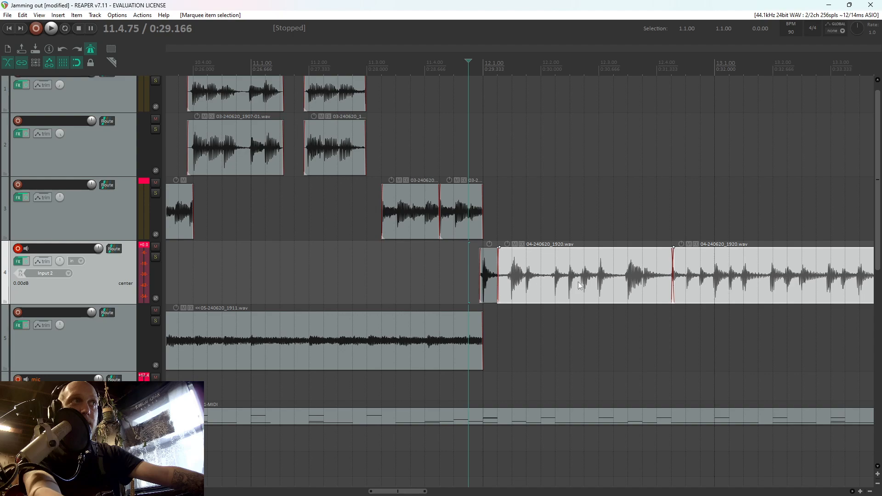
scroll(578, 282, down, 5)
drag(780, 274, 511, 287)
scroll(669, 260, up, 5)
drag(672, 250, 668, 97)
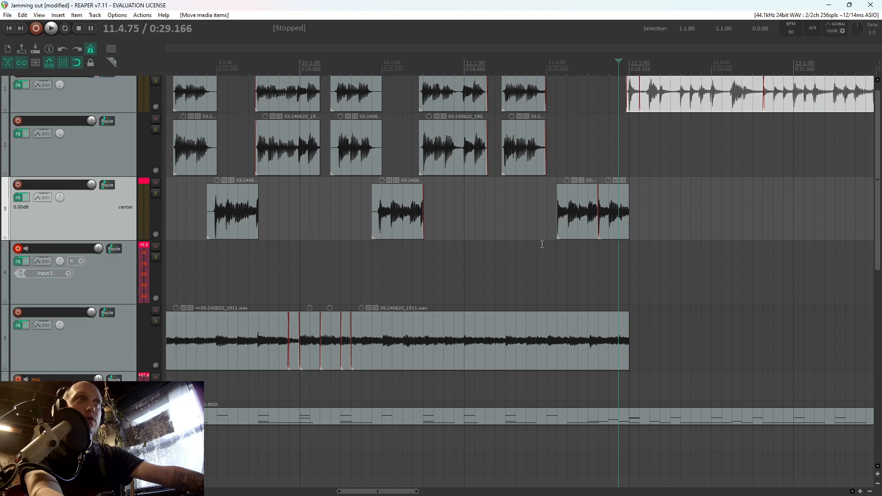
Record the doubling guitar take on track 4 from 11.2.75, discarding flawed attempts and keeping the final one
click(540, 272)
key(ctrl+r)
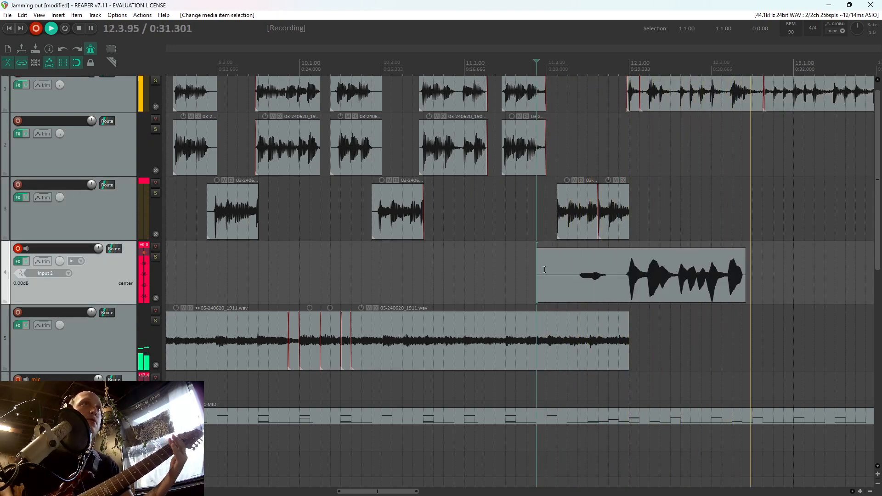
key(space)
key(d)
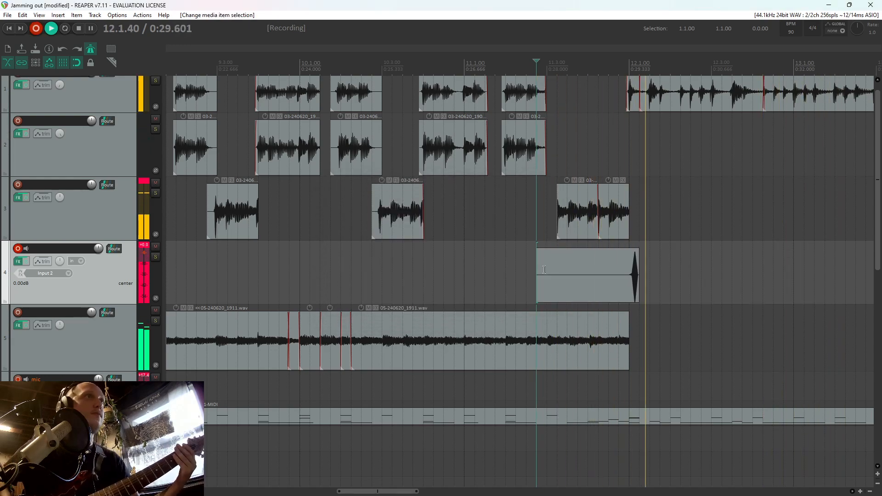
key(space)
key(d)
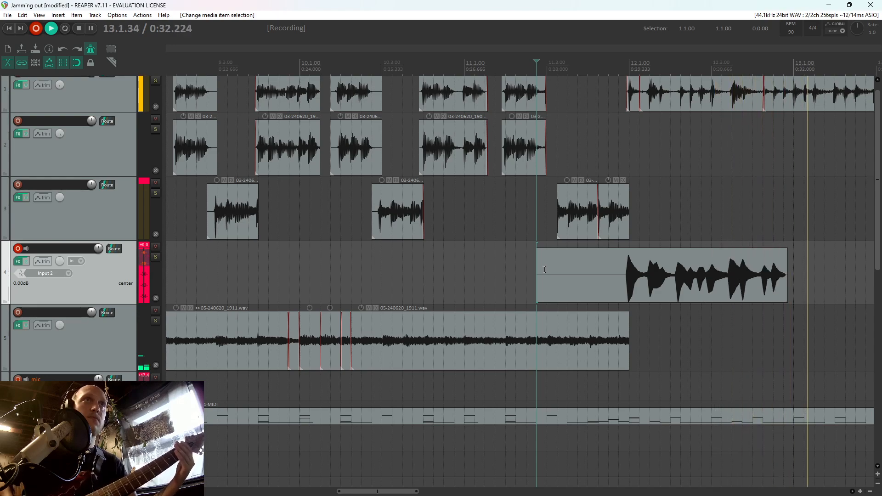
key(space)
key(d)
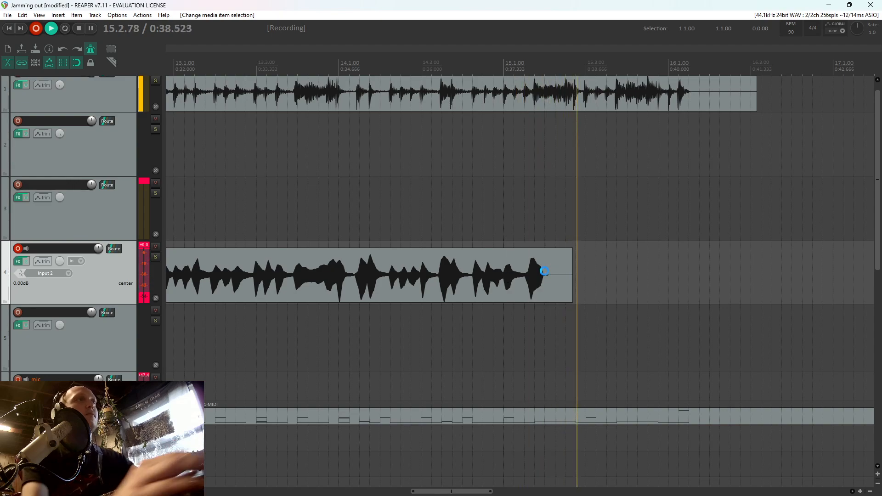
key(space)
Split the new track 4 take at 14.1.00 and delete everything after the split
scroll(700, 289, up, 3)
click(793, 285)
scroll(791, 285, down, 3)
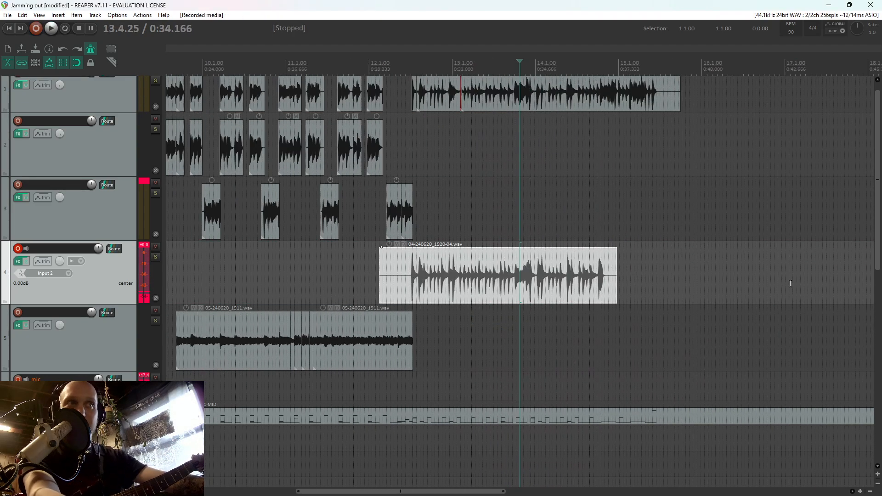
scroll(736, 286, up, 3)
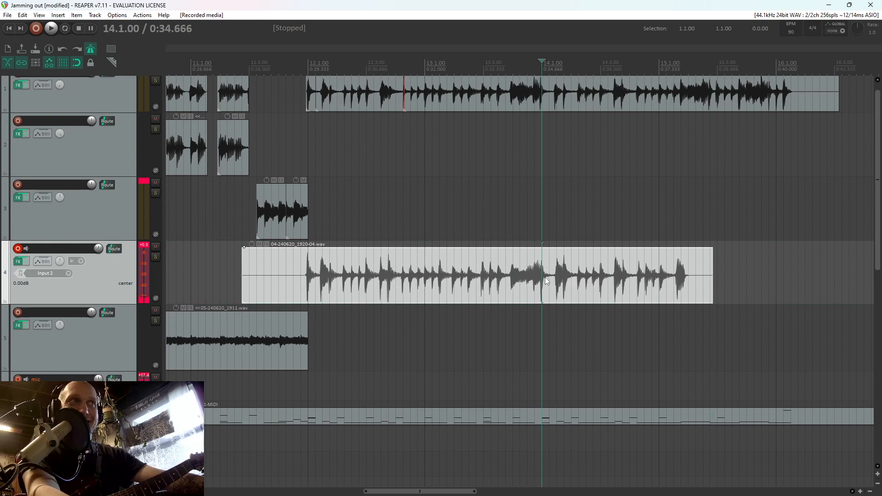
key(s)
key(Delete)
Cut off the track 4 take's lead-in before 12.1.00 and move the remaining item to track 2
click(307, 290)
key(s)
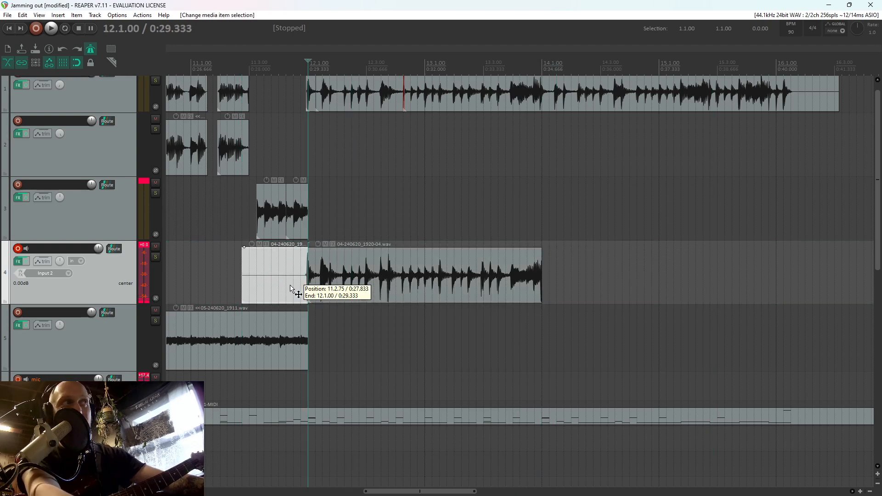
key(Delete)
drag(325, 288, 325, 147)
Audition the doubled guitars across the transition into bar 14, starting at 13.4.50
click(527, 230)
key(space)
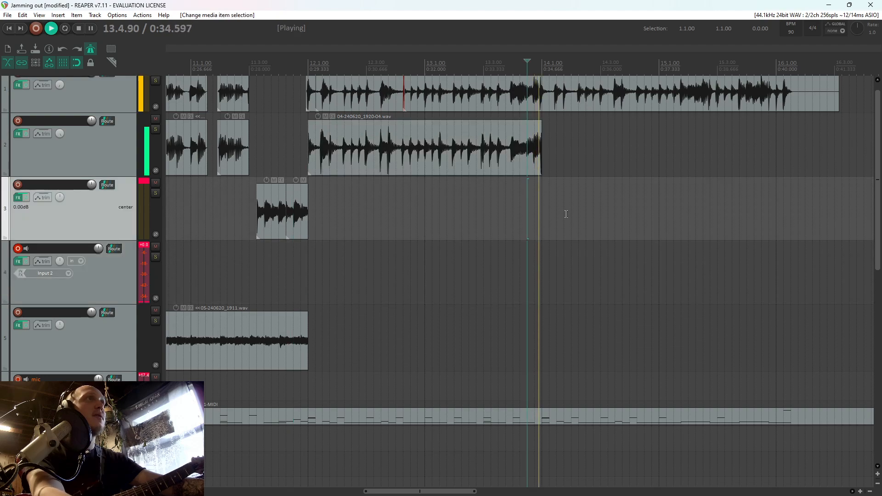
scroll(566, 214, up, 3)
key(space)
Split the track 1 guitar at 13.4.75 and try nudging the following section slightly later
click(513, 95)
scroll(514, 95, up, 3)
key(s)
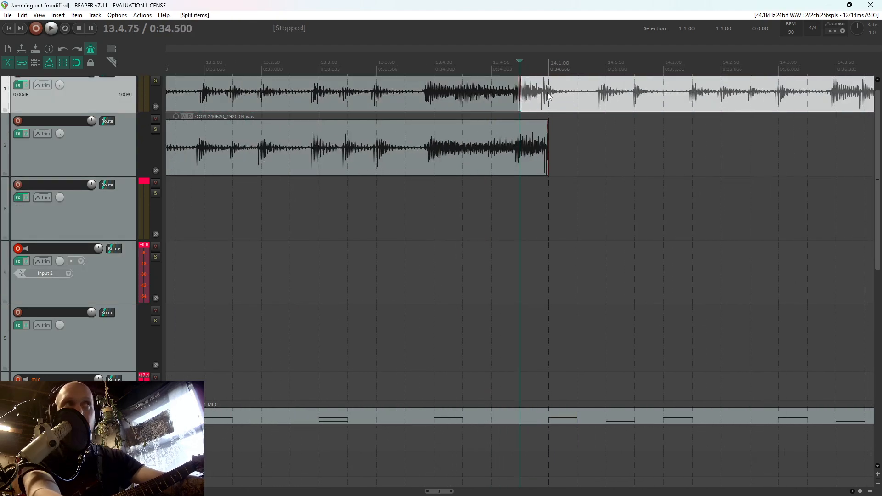
mouse_move(548, 95)
mouse_down()
mouse_move(567, 96)
mouse_move(557, 102)
mouse_up()
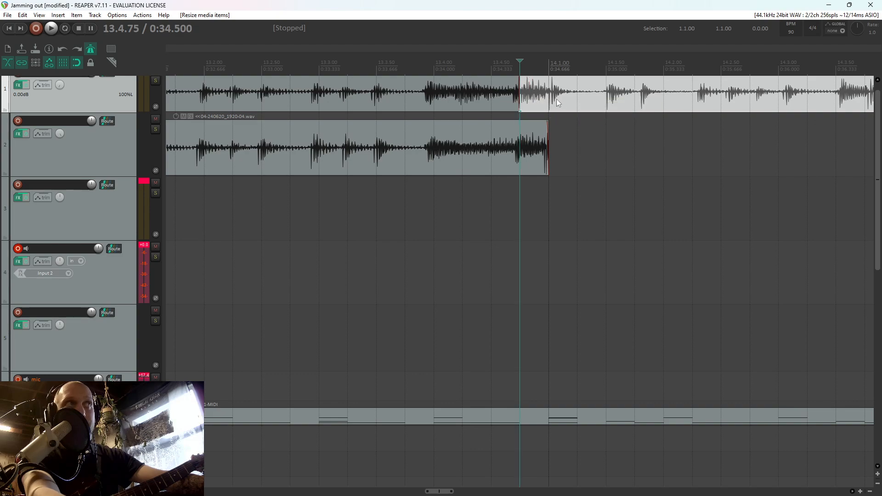
key(ctrl+z)
Split the track 1 guitar at 14.1.00, audition the section after it, and delete that section
scroll(549, 99, down, 6)
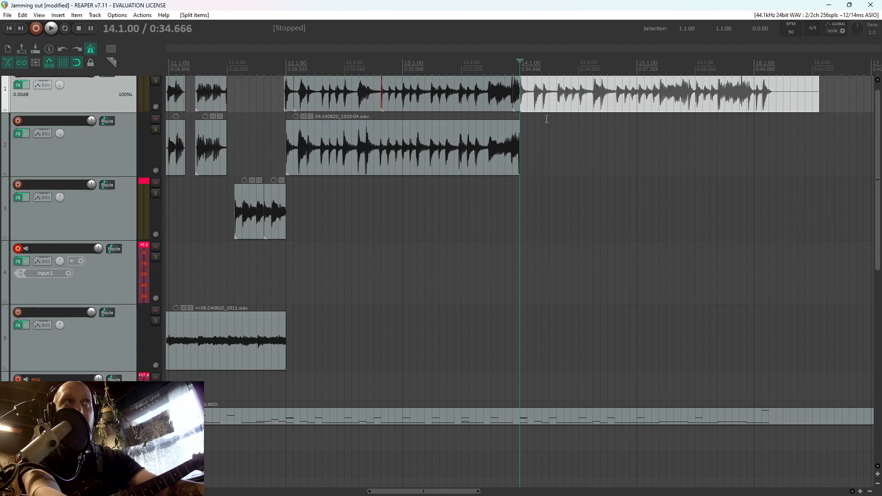
key(space)
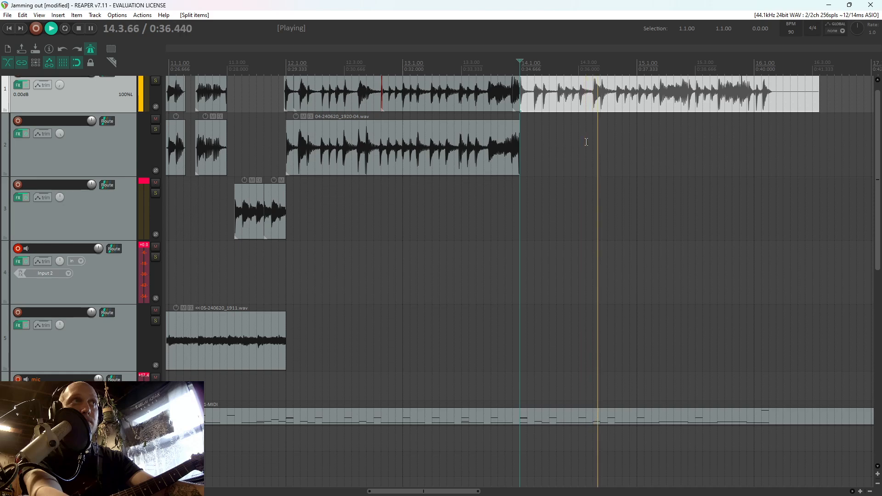
key(space)
click(567, 101)
key(Delete)
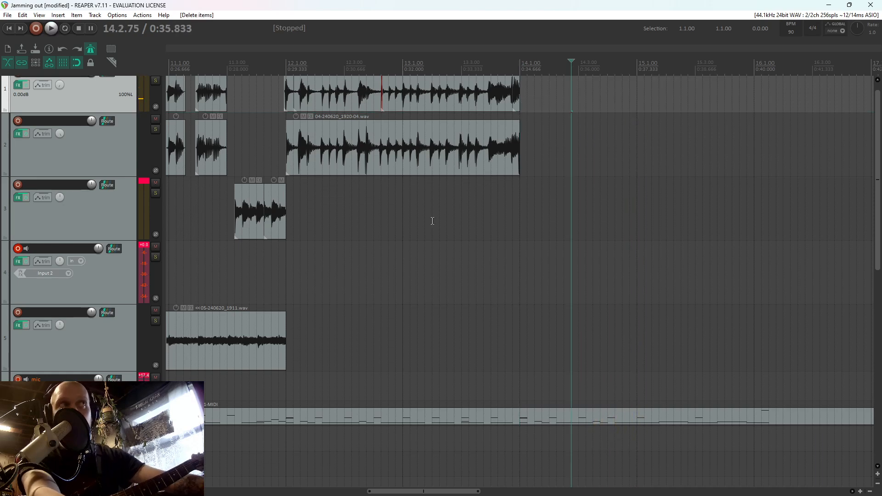
Try to record the guitar part for bars 14 and 15 on track 4, starting from 12.4.50
click(388, 252)
key(ctrl+r)
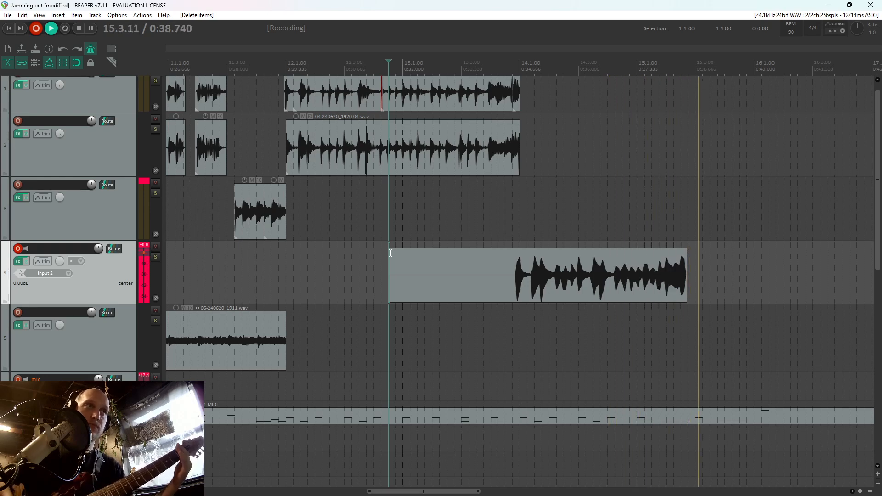
key(space)
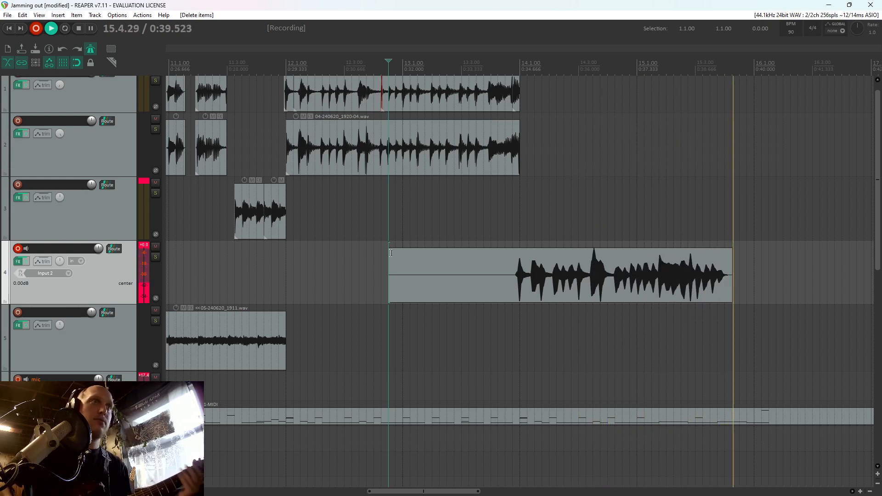
key(space)
click(532, 310)
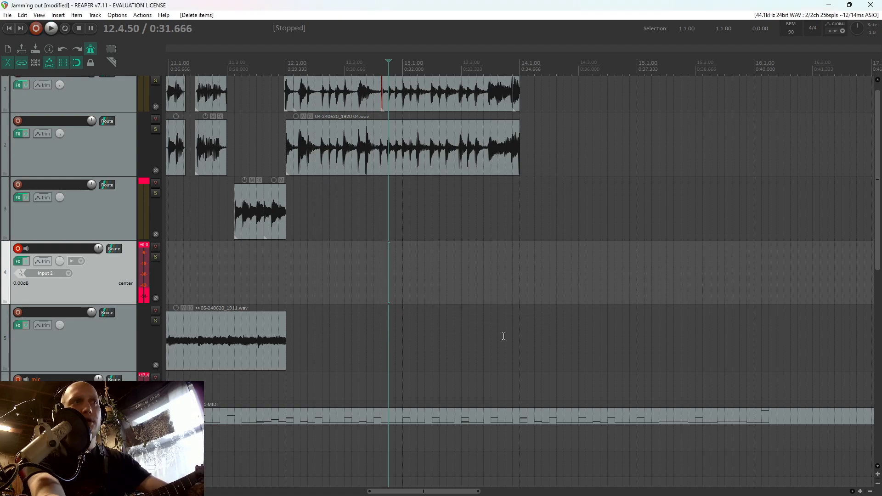
Open the drum MIDI item and add a C3 note at 15.3.25 and a D3 note at 15.3.50
double_click(696, 421)
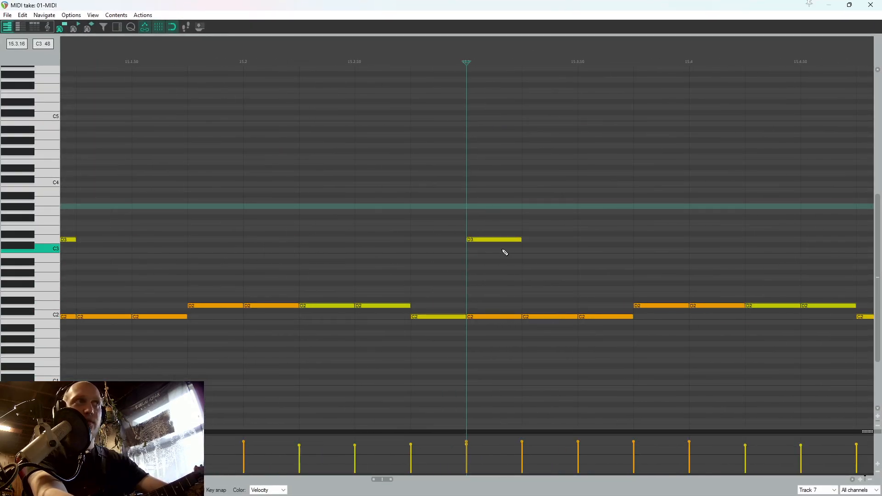
scroll(500, 246, down, 5)
scroll(366, 235, up, 2)
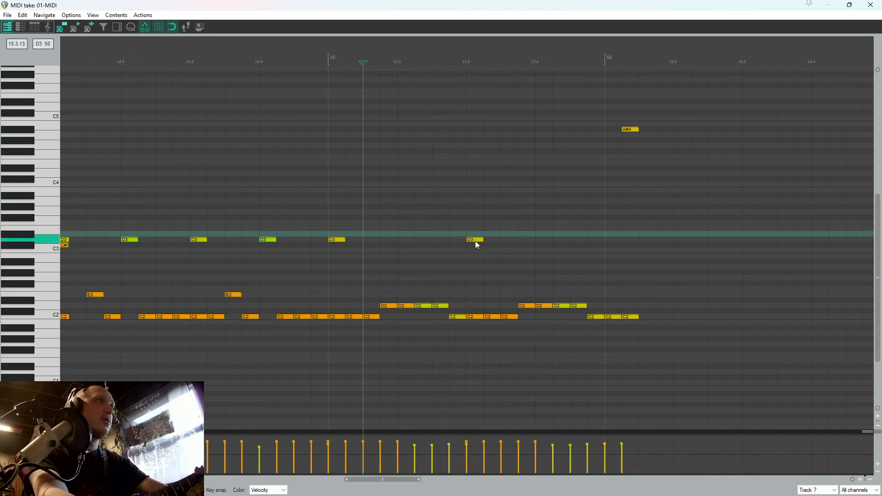
click(491, 252)
click(492, 252)
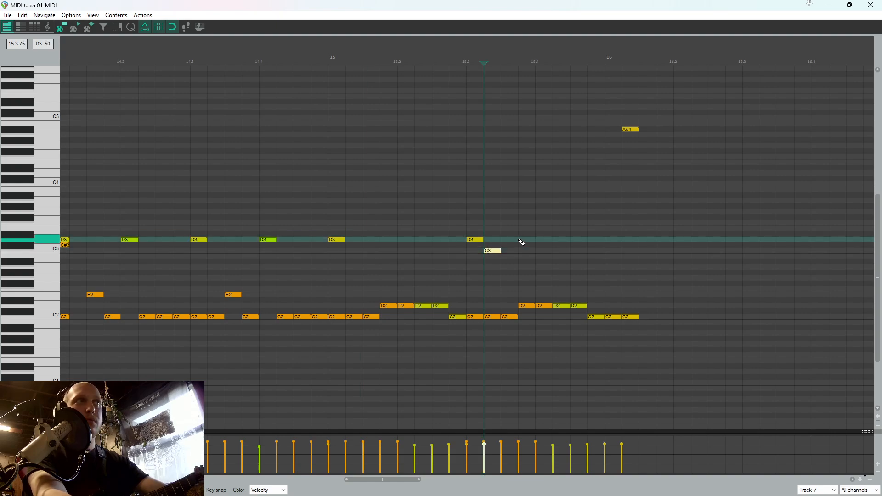
click(512, 241)
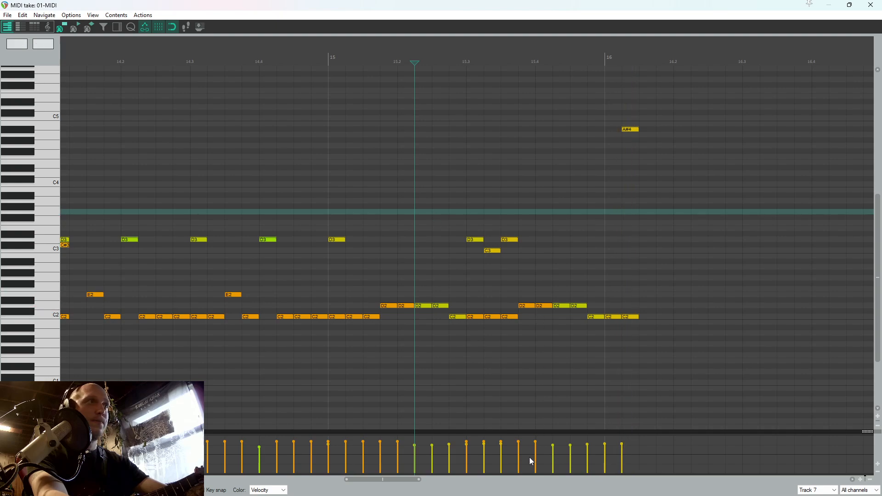
Adjust the velocities of the D2 notes at 15.3.75 and 15.4.00, audition from 15.3.00, and close the MIDI editor
click(526, 323)
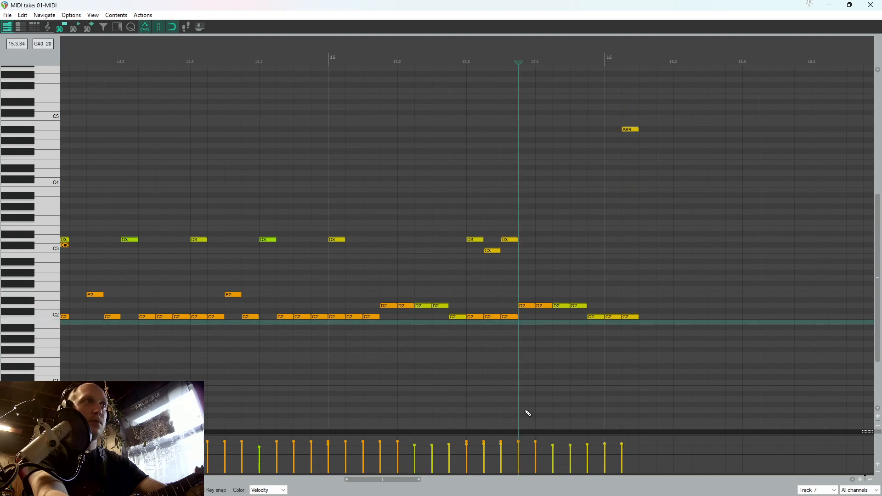
drag(561, 440, 569, 446)
click(476, 370)
key(space)
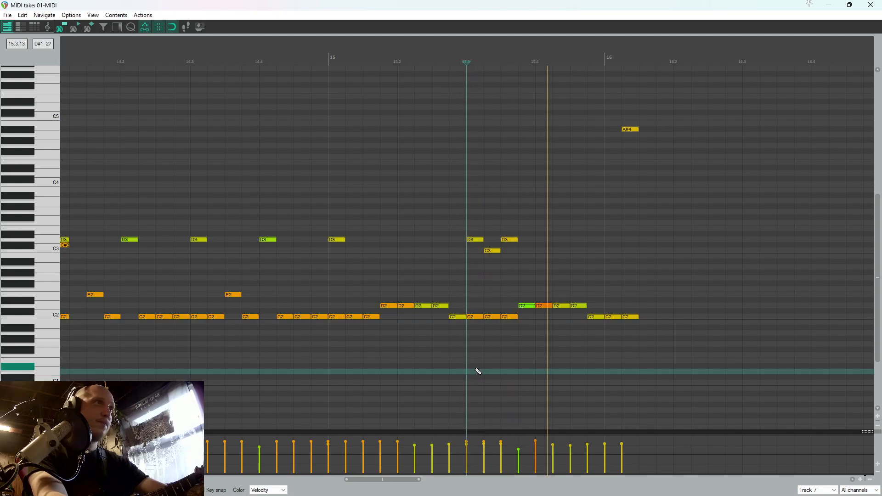
click(871, 5)
key(space)
Record a guitar take on track 4 from 13.2.75 through the ending and save the recorded file
click(487, 244)
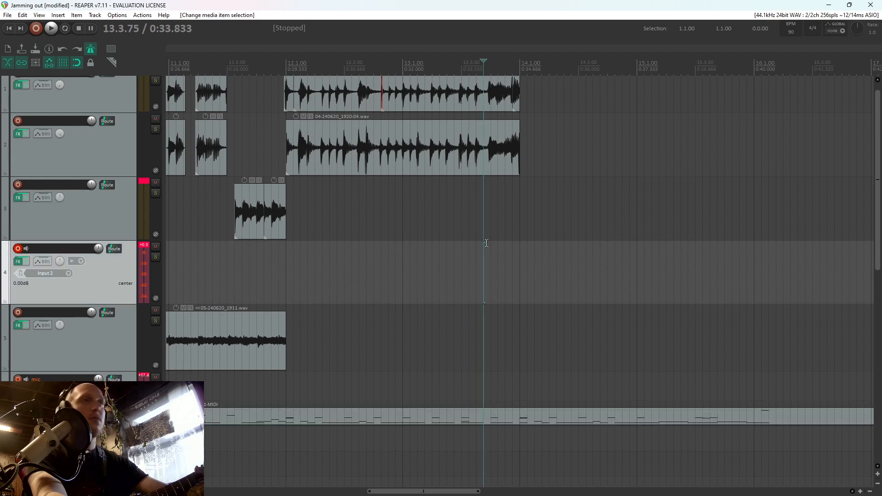
click(453, 232)
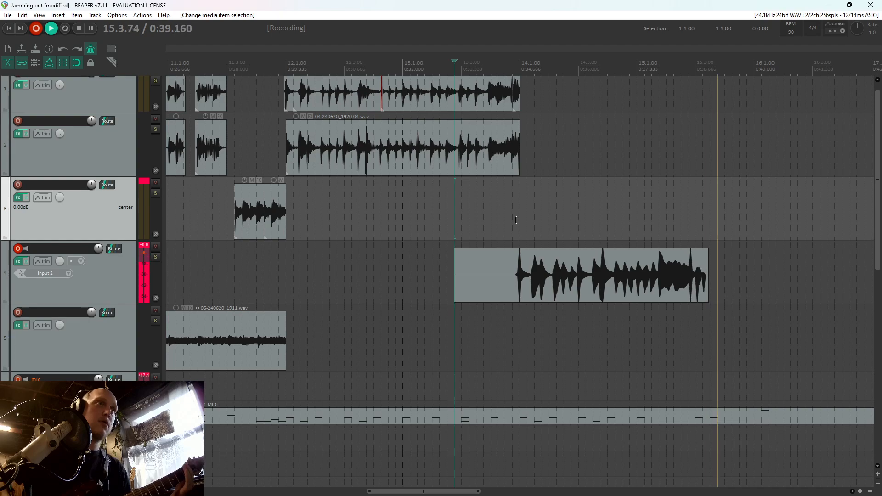
key(space)
key(Return)
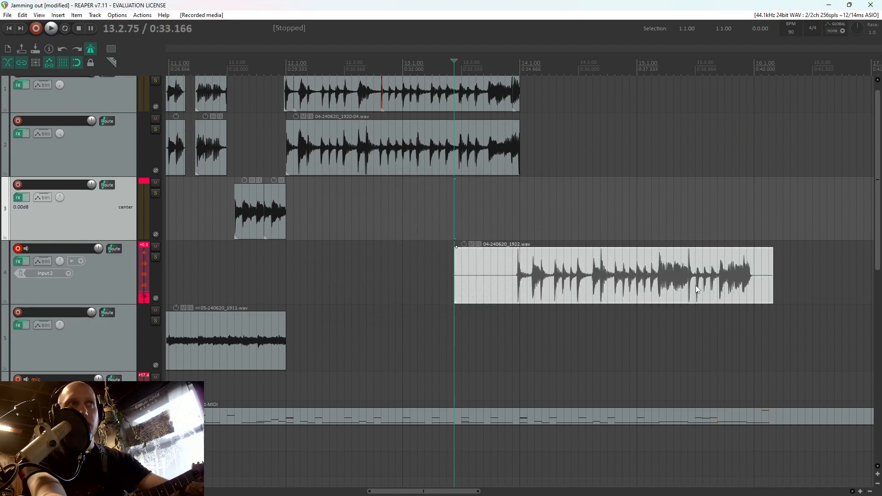
Inspect the latest guitar take on track 4 around 15.2.75 and delete it
scroll(696, 286, up, 5)
click(443, 285)
scroll(497, 275, up, 2)
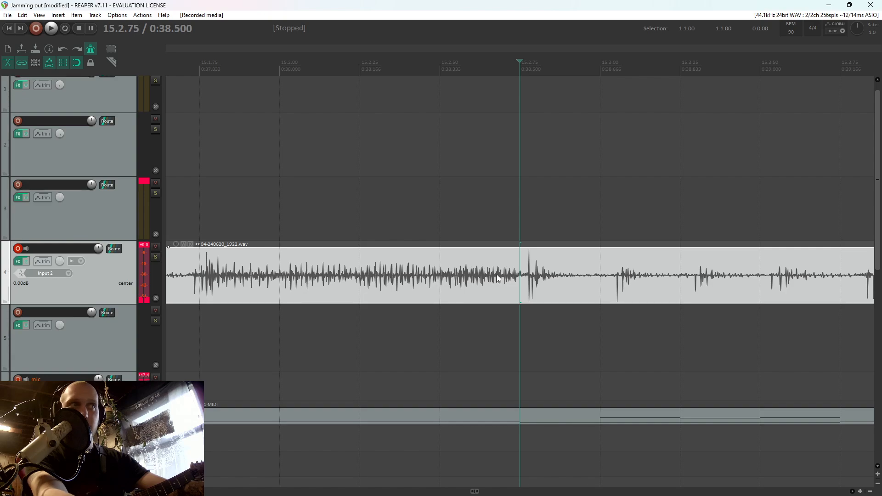
scroll(525, 282, down, 4)
scroll(577, 269, up, 2)
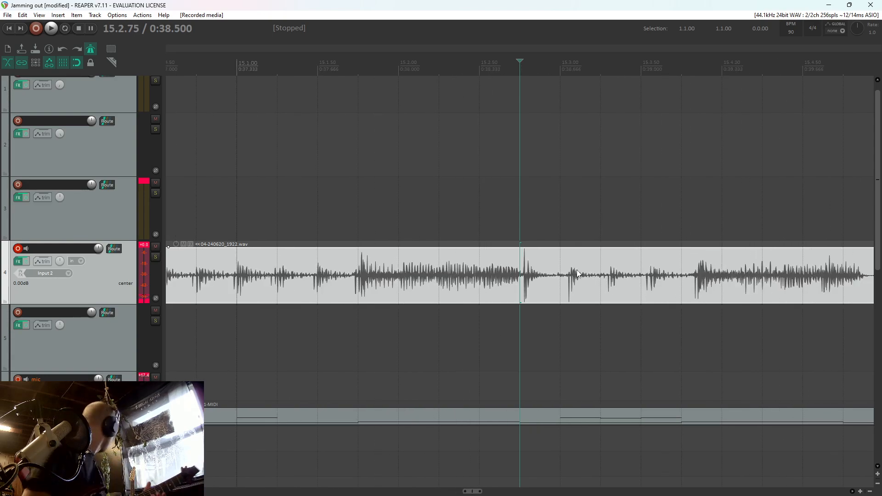
scroll(530, 285, down, 6)
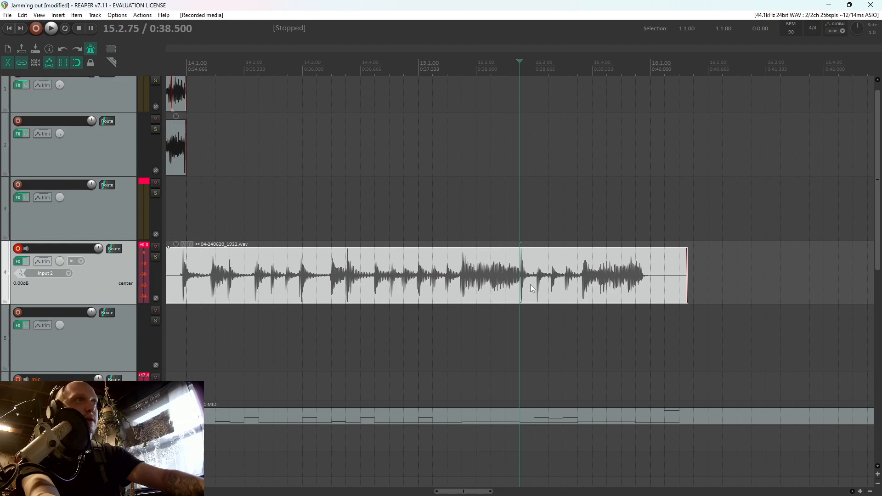
key(Delete)
Try to record the guitar part for bars 14 and 15 on track 4 from 13.4.00, discarding each take
click(391, 271)
scroll(513, 254, up, 3)
key(ctrl+r)
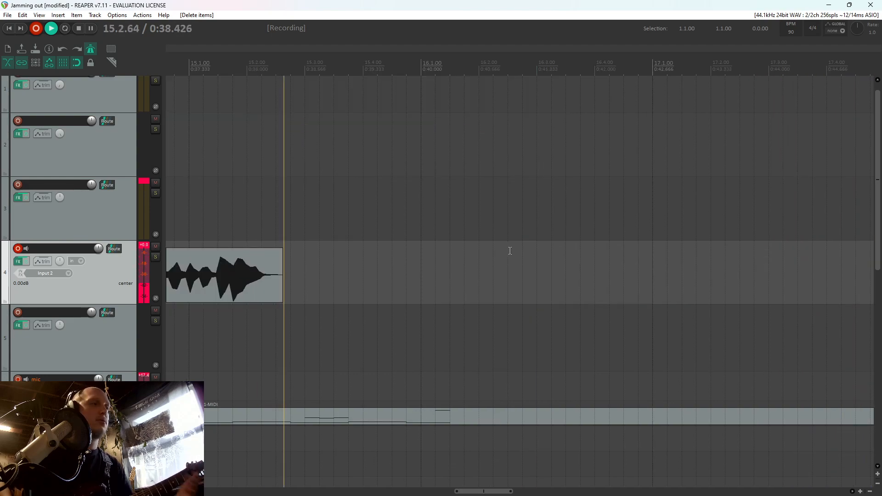
key(space)
key(d)
key(ctrl+r)
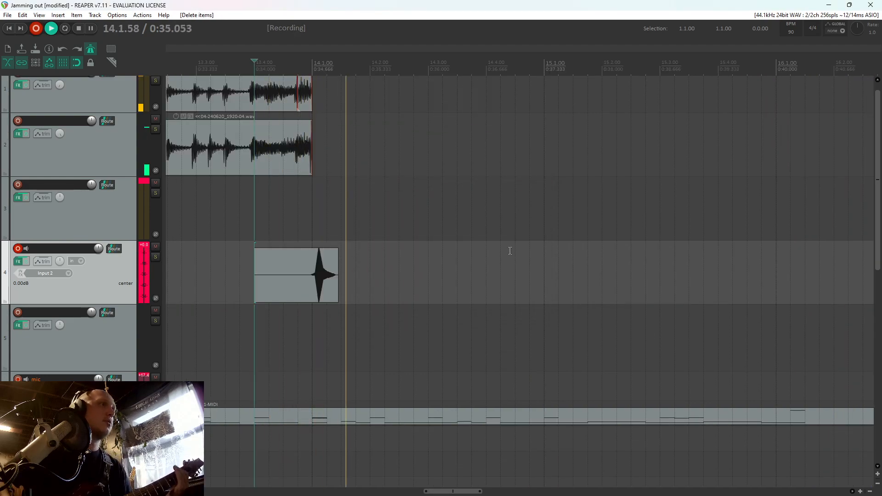
key(space)
key(d)
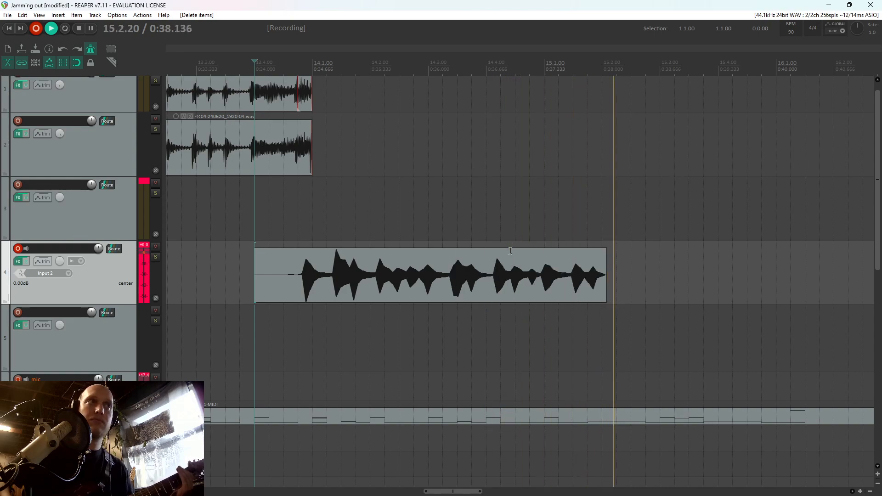
key(space)
key(d)
Open the drum MIDI item and delete the C2 notes at 15.1.25 and 15.1.50
click(550, 423)
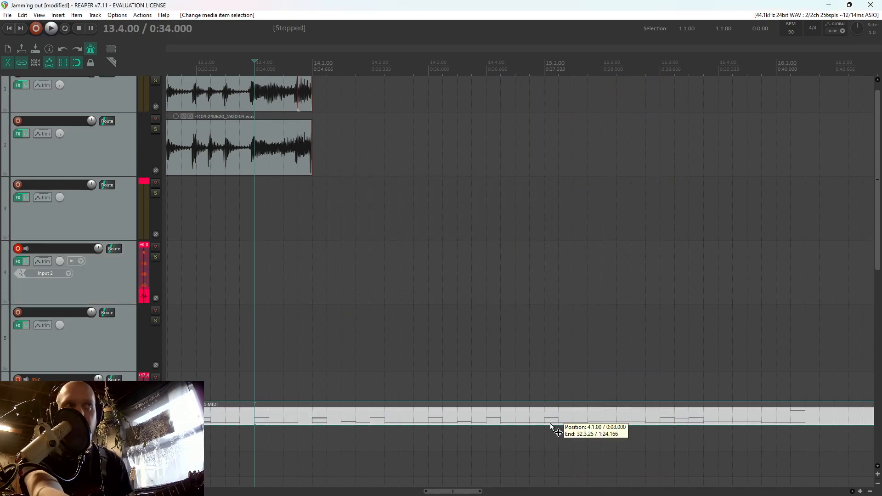
double_click(550, 423)
scroll(546, 351, down, 2)
scroll(458, 289, up, 4)
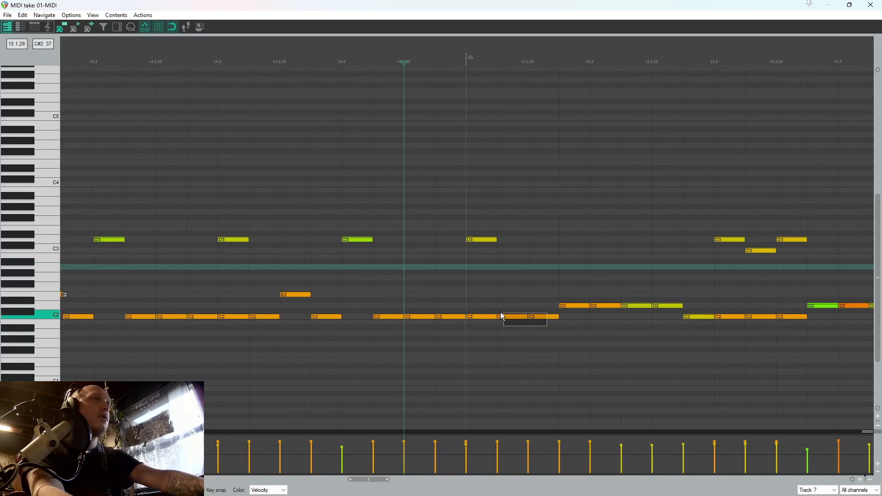
drag(501, 313, 500, 313)
key(Delete)
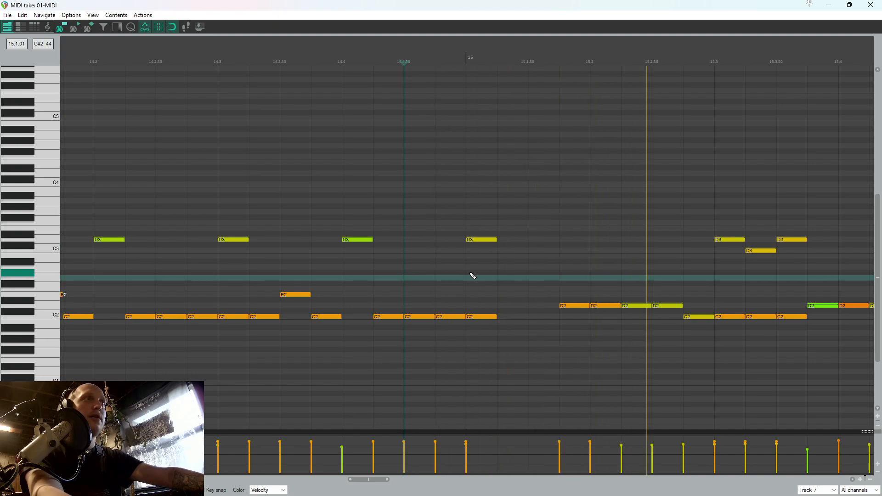
Delete the C2 and C3 notes at 15.3.25 and the C2 and D3 notes at 15.3.50
drag(767, 328, 756, 240)
key(Delete)
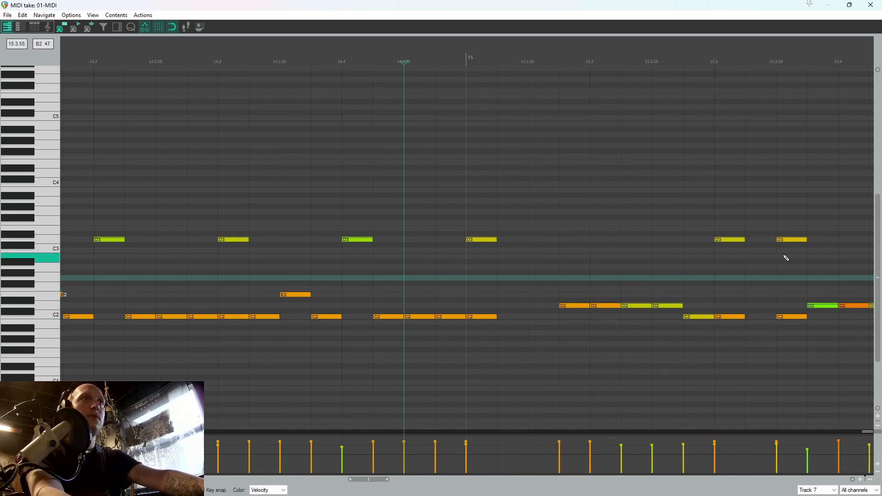
scroll(784, 256, down, 3)
drag(673, 327, 655, 194)
key(Delete)
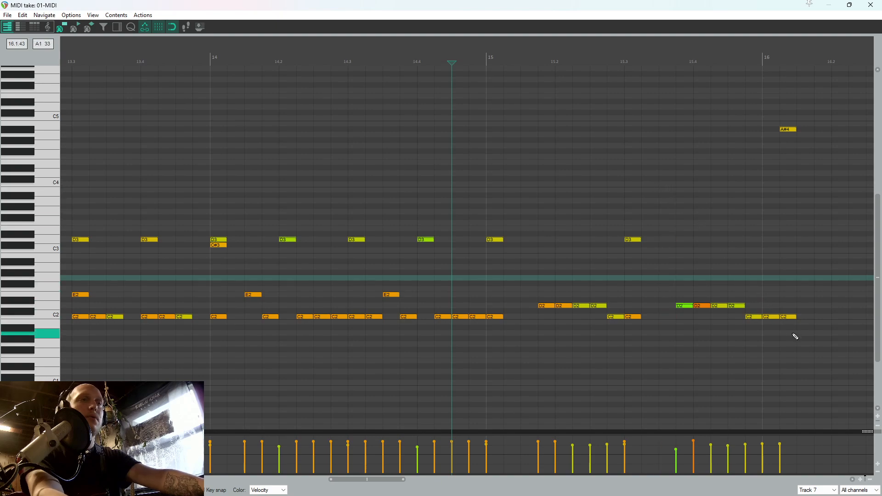
Audition the edited drums in the MIDI editor, close it, and play the arrangement from 13.4.25
click(418, 203)
click(388, 186)
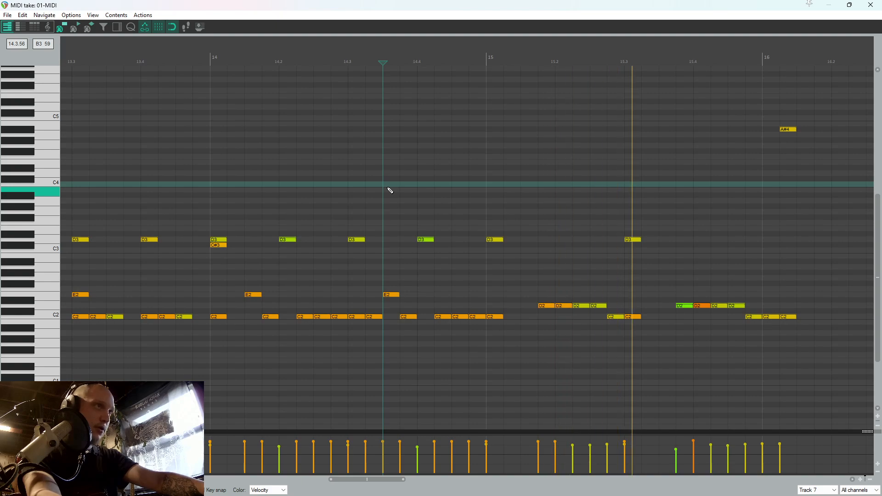
click(871, 4)
click(269, 244)
key(space)
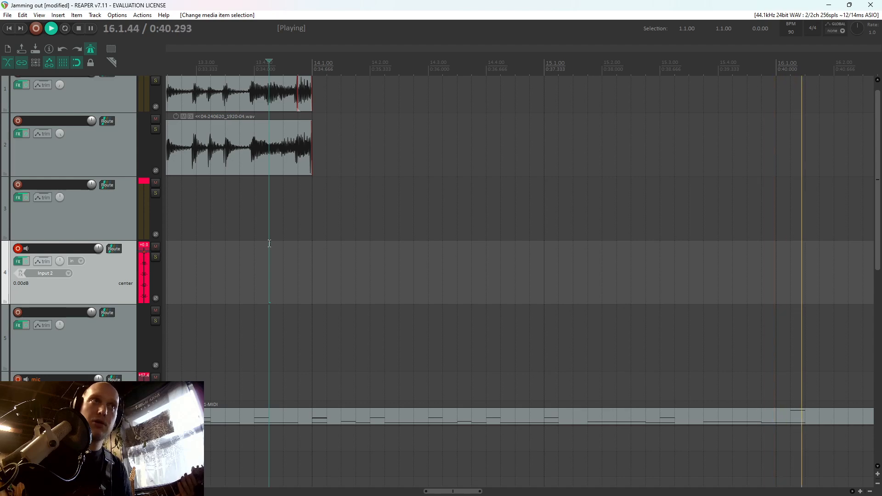
key(space)
Try to record the revised guitar part for bars 14 and 15 on track 4, starting around 13.3.25
scroll(369, 246, down, 3)
scroll(460, 216, up, 2)
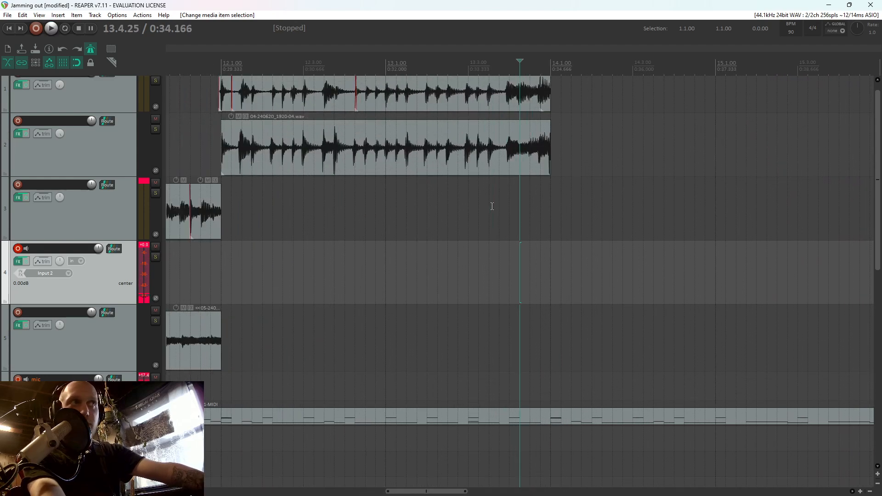
click(479, 201)
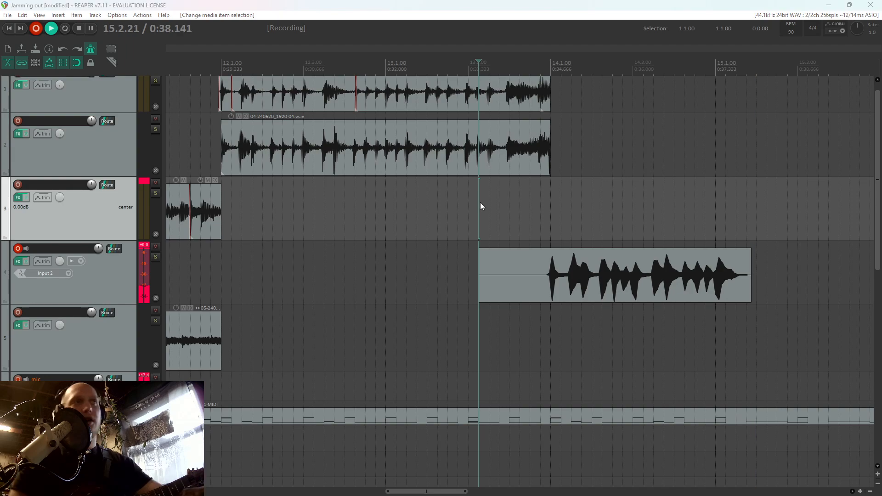
key(space)
key(ctrl+z)
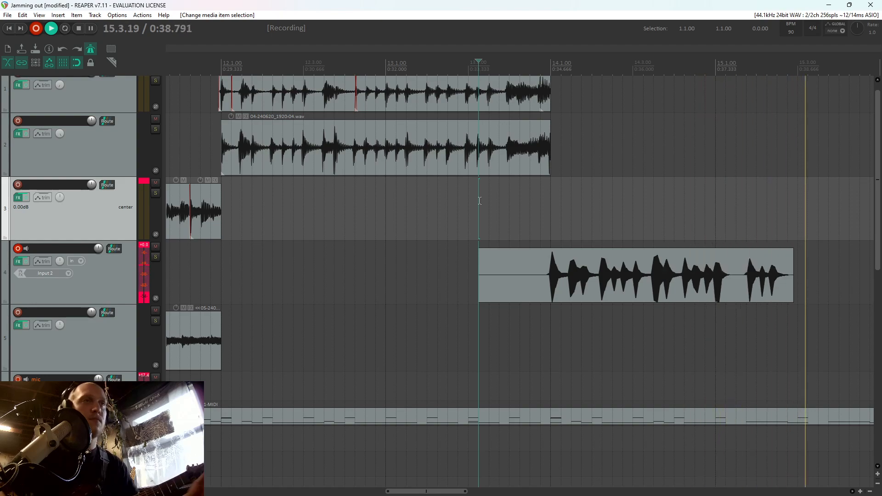
key(space)
key(Return)
Record a guitar take on track 4 from bar 13 past 16.1.00 and save the recorded file
key(ctrl+z)
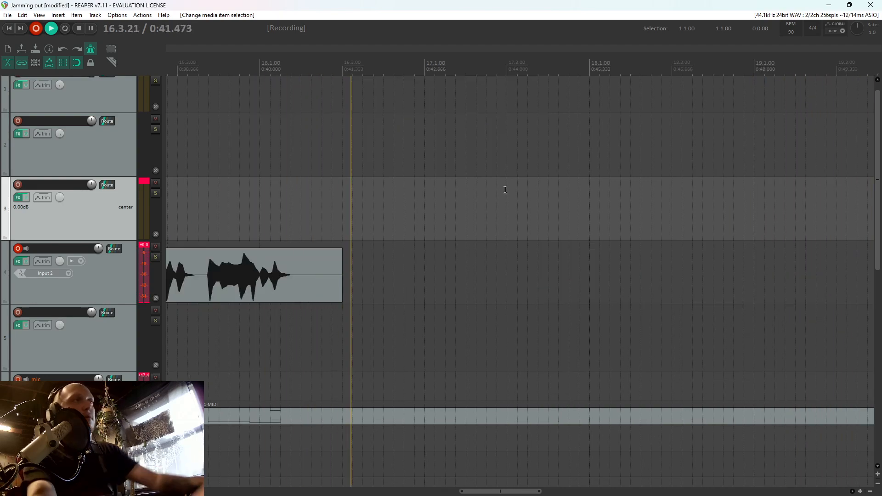
key(space)
key(Return)
Split the new track 4 take at 15.4.75 and delete everything after the split
scroll(676, 250, up, 1)
click(710, 279)
scroll(719, 280, up, 4)
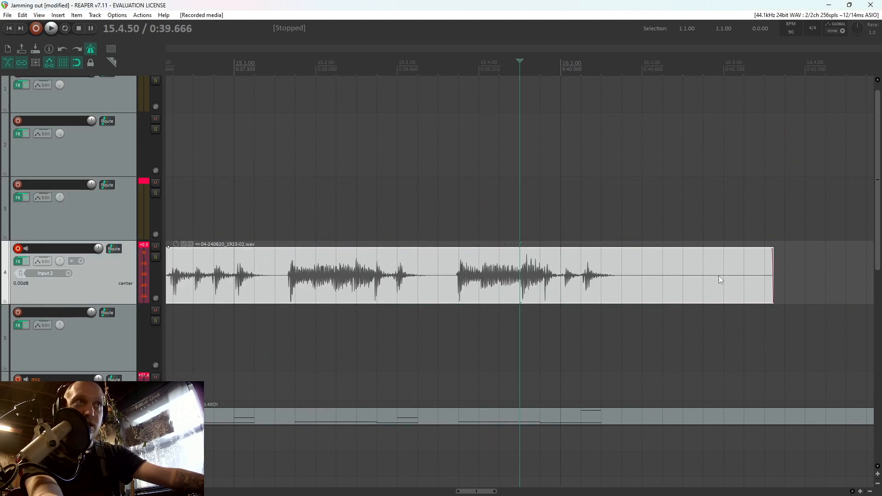
click(540, 289)
key(s)
click(559, 287)
key(Delete)
scroll(556, 287, down, 4)
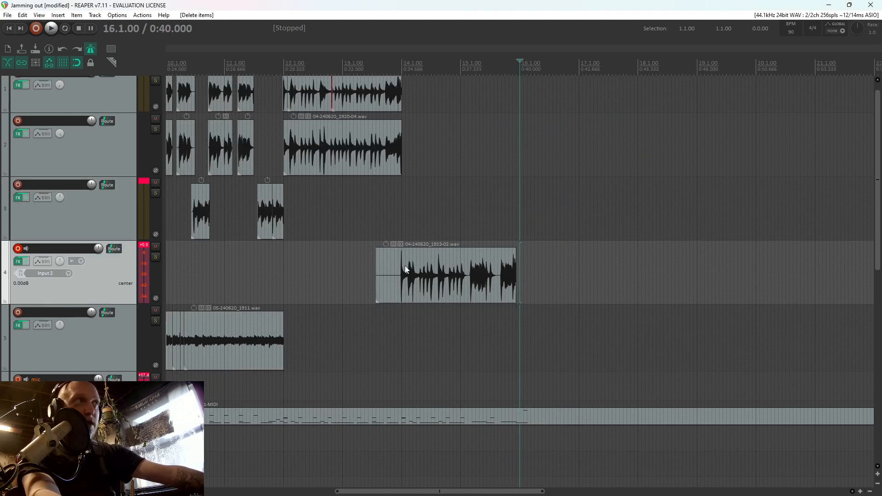
Split the take at 13.4.75, move the played part to track 1 at bar 14, and delete the silent lead-in
click(405, 267)
scroll(413, 271, up, 4)
scroll(491, 288, up, 4)
click(472, 289)
drag(496, 289, 513, 96)
key(s)
click(430, 285)
key(Delete)
scroll(529, 248, down, 4)
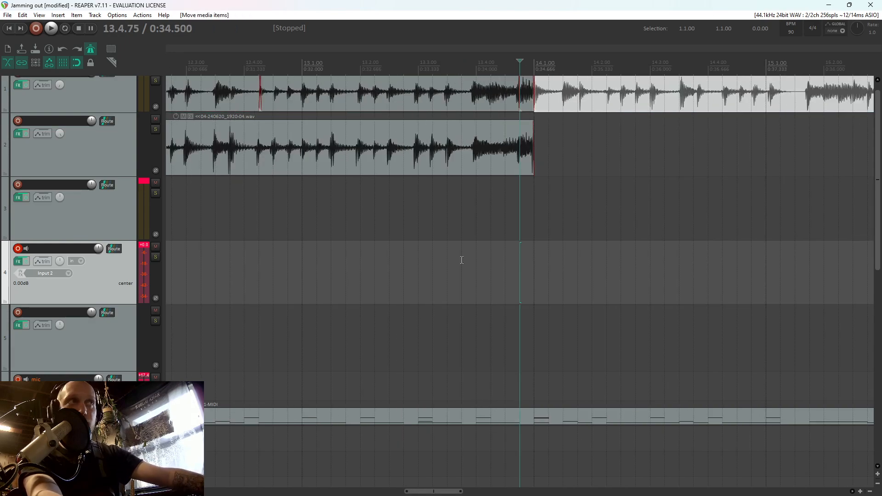
Record a doubling guitar take on track 4 from 13.2.75 and save the recorded file
click(408, 271)
key(ctrl+r)
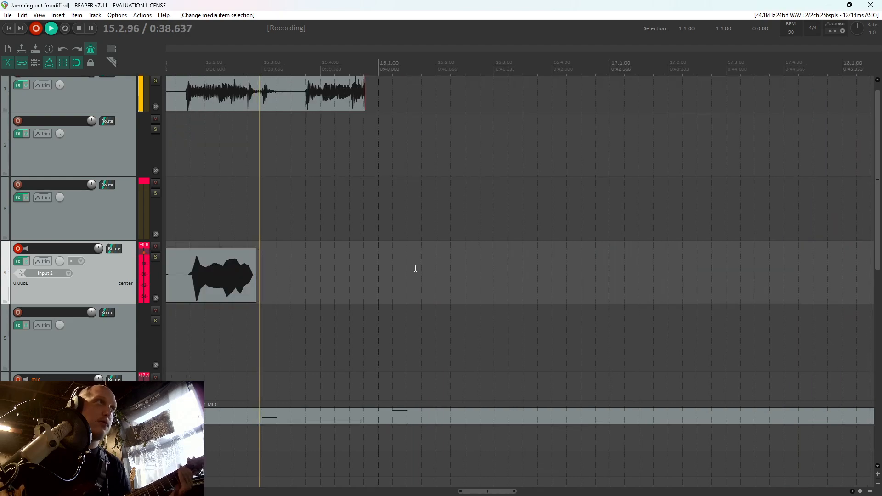
key(space)
key(Return)
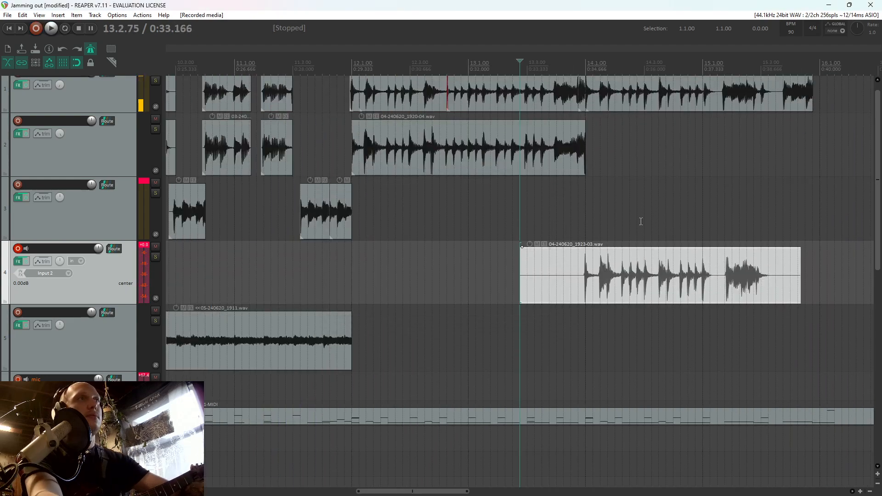
Split the doubling take at 15.1.00 and delete the part after it
click(697, 267)
scroll(697, 264, up, 3)
click(538, 271)
key(s)
click(547, 267)
key(Delete)
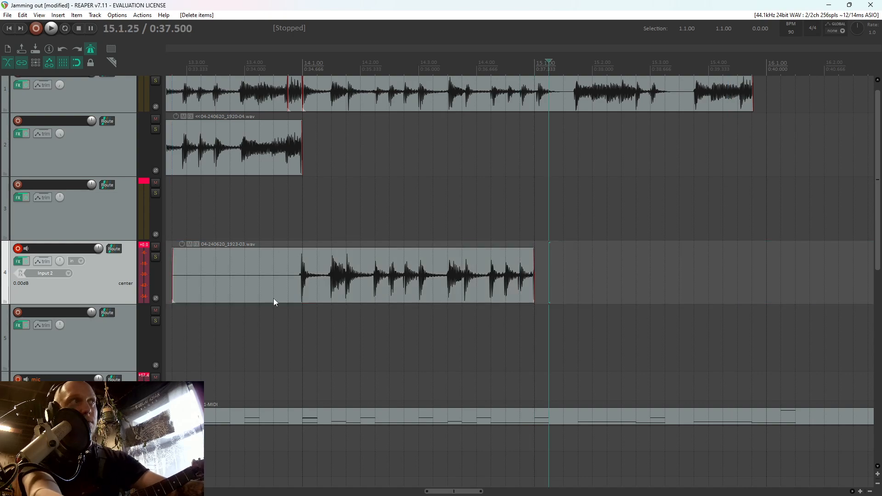
Cut the silent lead-in off the doubling take at 13.4.50 and move the rest to track 2
click(274, 301)
key(s)
key(Delete)
drag(321, 278, 340, 152)
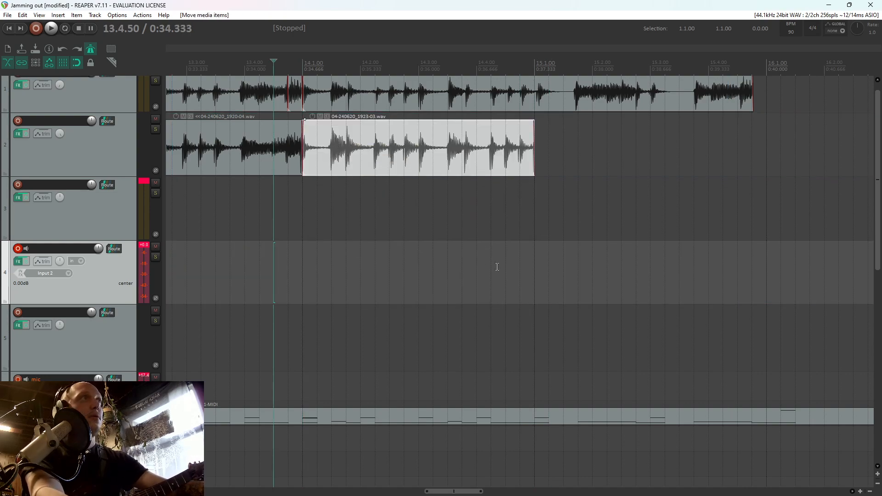
Record the doubling guitar for bar 15 through the ending on track 4 from 14.2.75 and save the file
click(404, 272)
key(ctrl+r)
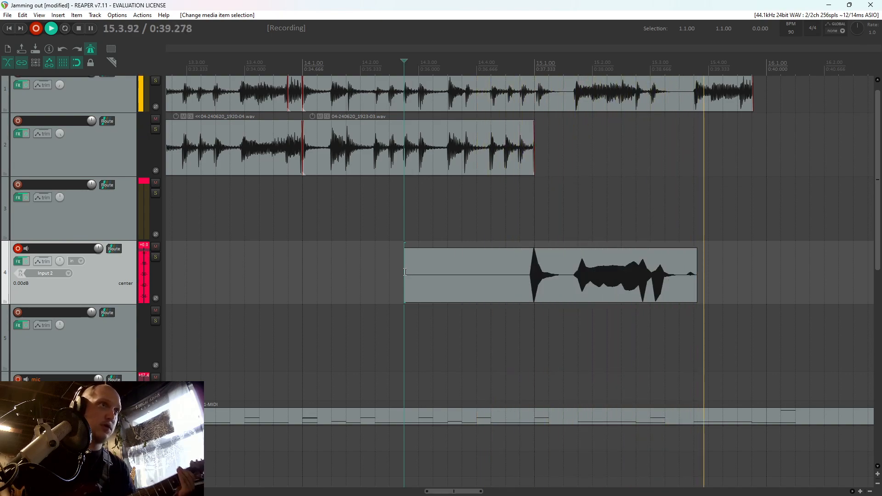
key(space)
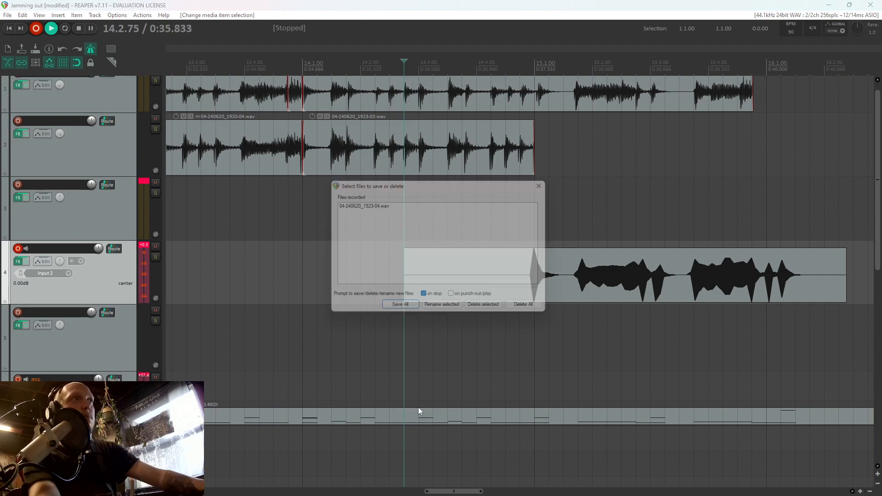
key(Return)
Split the take at 15.1.00, move the later part to track 2, and delete the silent lead-in
click(533, 281)
key(s)
drag(579, 269, 578, 154)
click(506, 264)
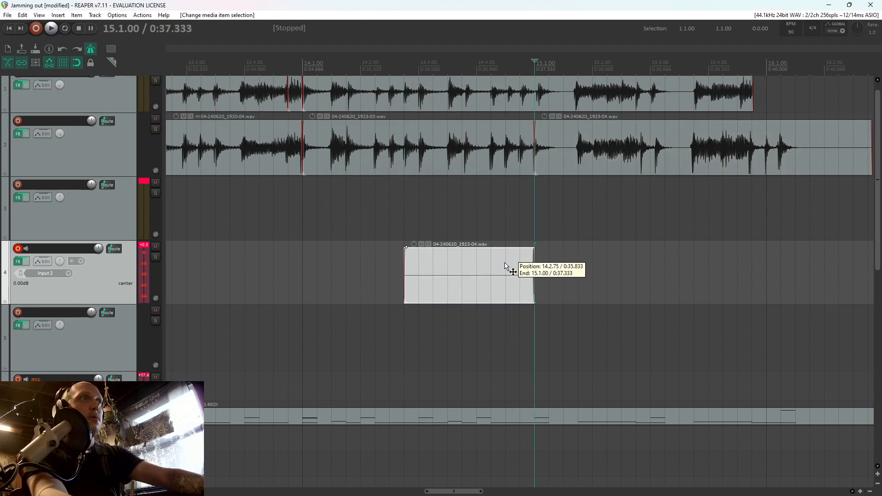
key(Delete)
Record the final guitar hits around 16.1.00 on track 4 from 14.4.50 and save the file
key(ctrl+r)
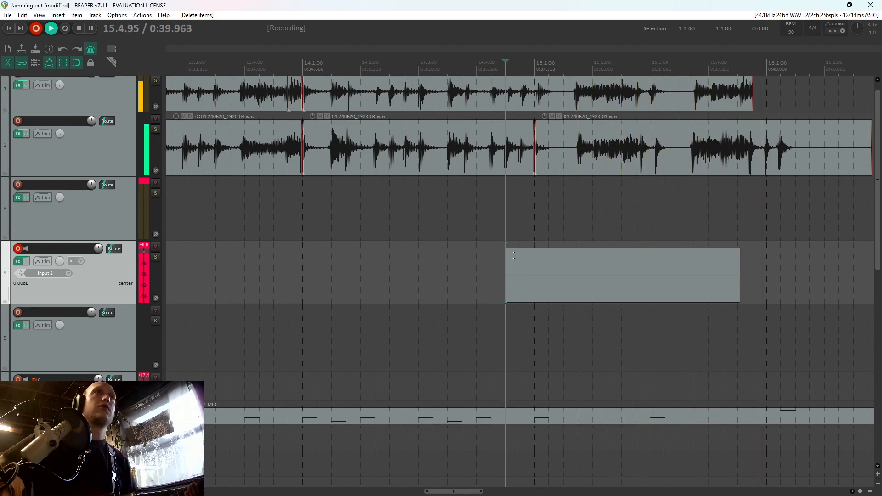
key(space)
key(Return)
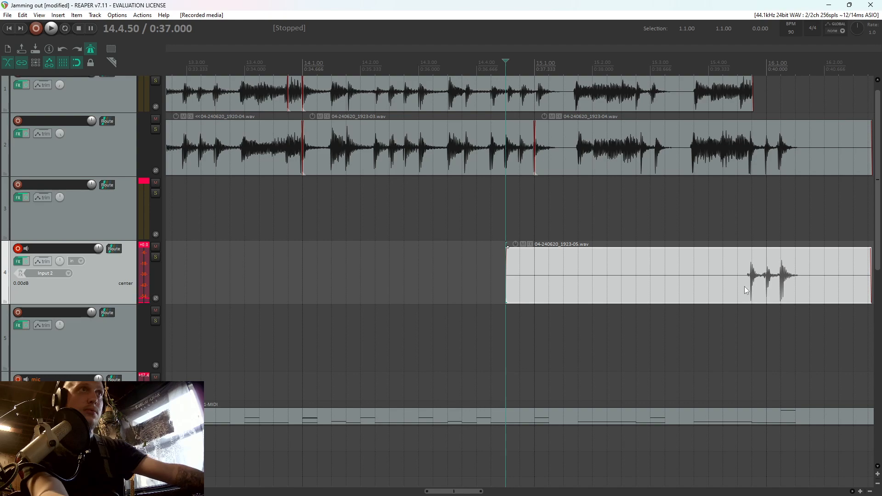
Split the final-hits take at 15.4.75, move the later part to track 1, and delete the leftover
click(752, 285)
key(s)
drag(762, 285, 777, 109)
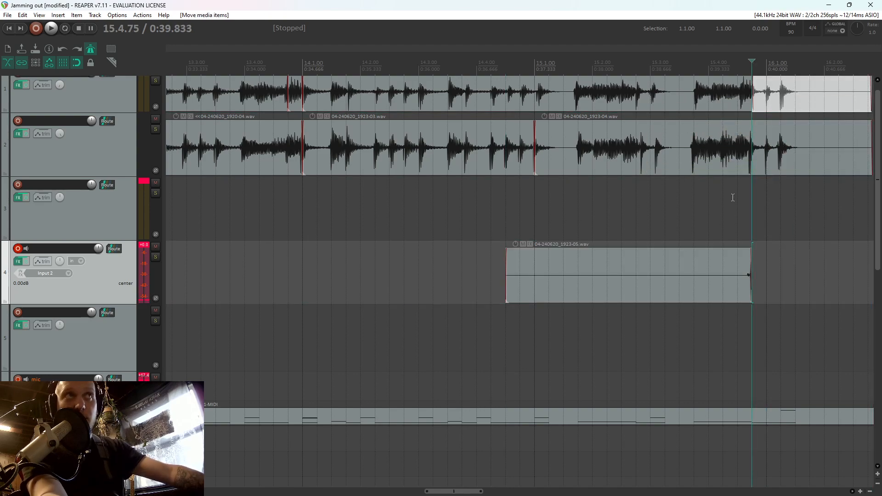
click(719, 278)
key(Delete)
Play back the doubled guitar ending from bar 15 into bar 16
click(722, 224)
scroll(723, 224, up, 3)
key(space)
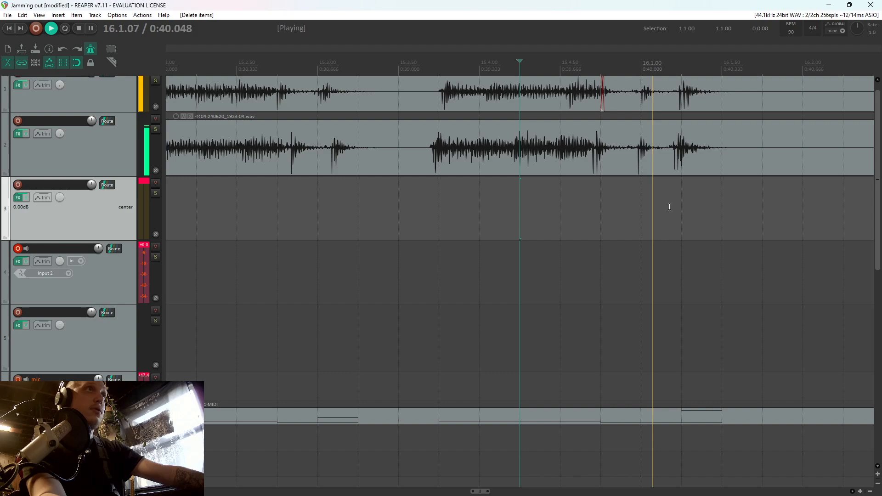
scroll(670, 205, down, 5)
key(space)
Split the guitar items on tracks 1 and 2 at 16.1.75 and delete their tails
click(512, 154)
key(s)
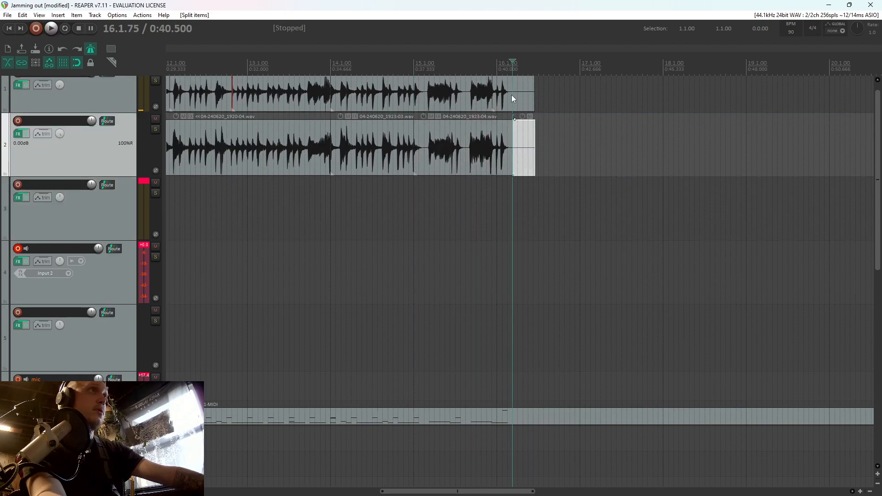
click(512, 94)
key(s)
drag(543, 143, 525, 93)
scroll(526, 93, up, 1)
key(Delete)
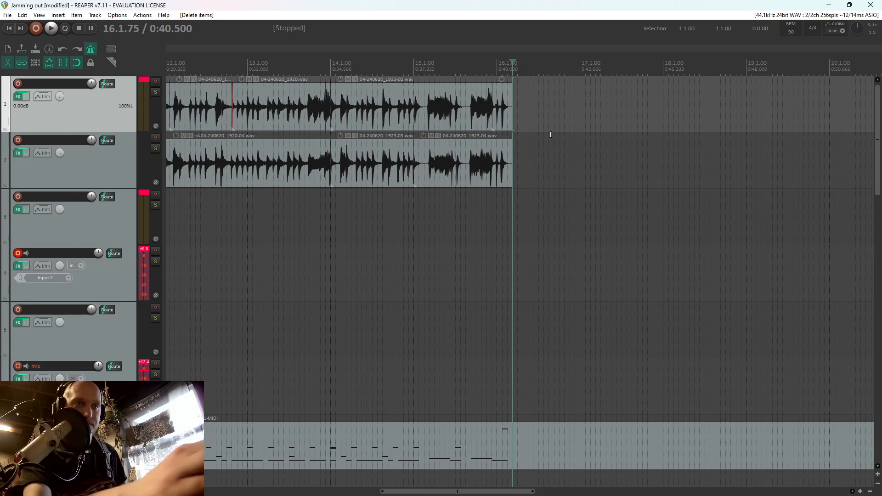
Return the edit cursor to the project start and select track 3
scroll(551, 134, down, 3)
key(Home)
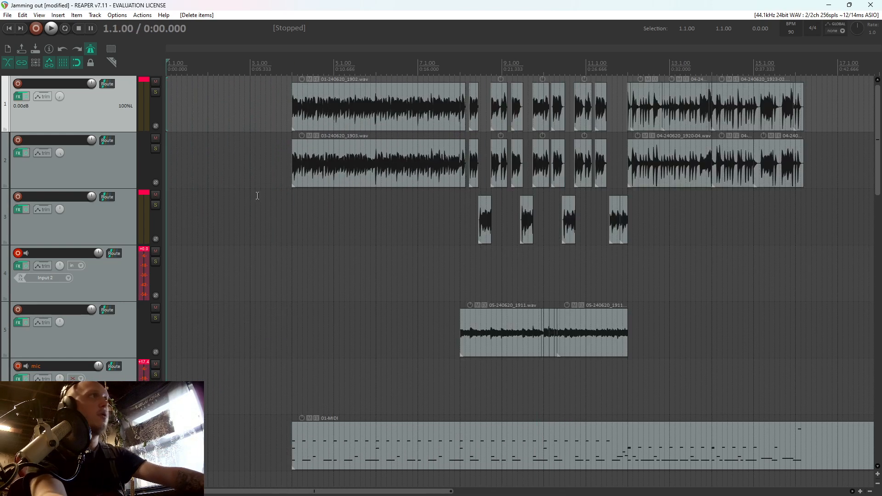
click(54, 228)
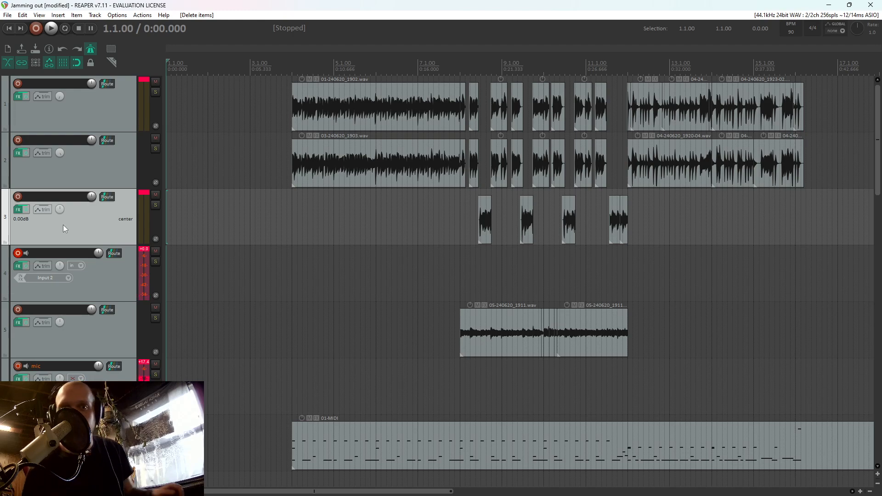
Disarm track 4 and replace Fortin Nameless Suite X in its effects chain with the VST3 Darkglass Ultra plugin
click(16, 254)
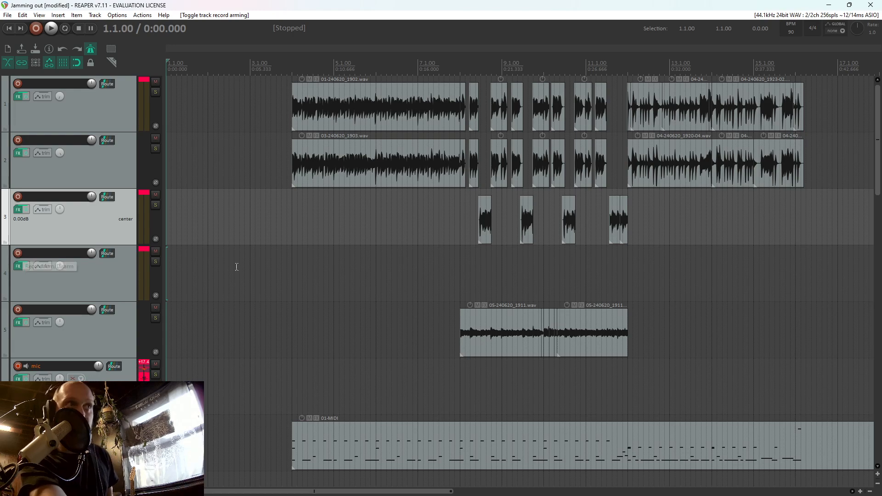
click(21, 266)
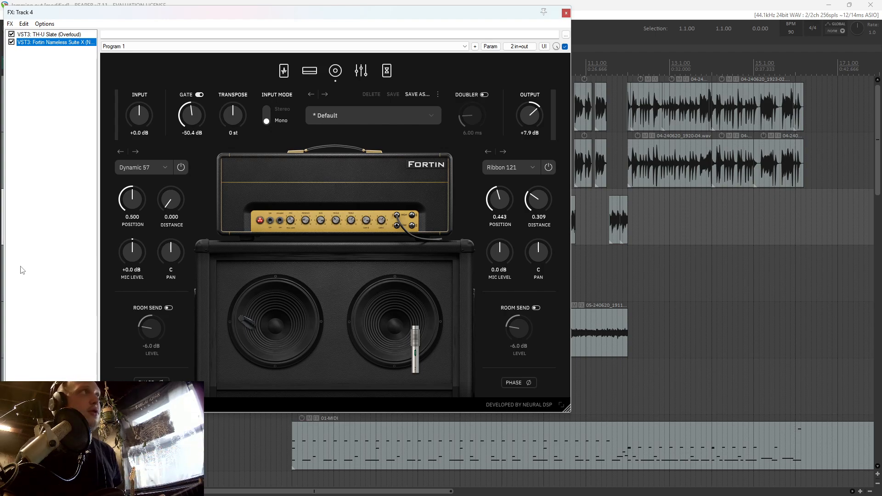
drag(25, 74, 51, 41)
key(Delete)
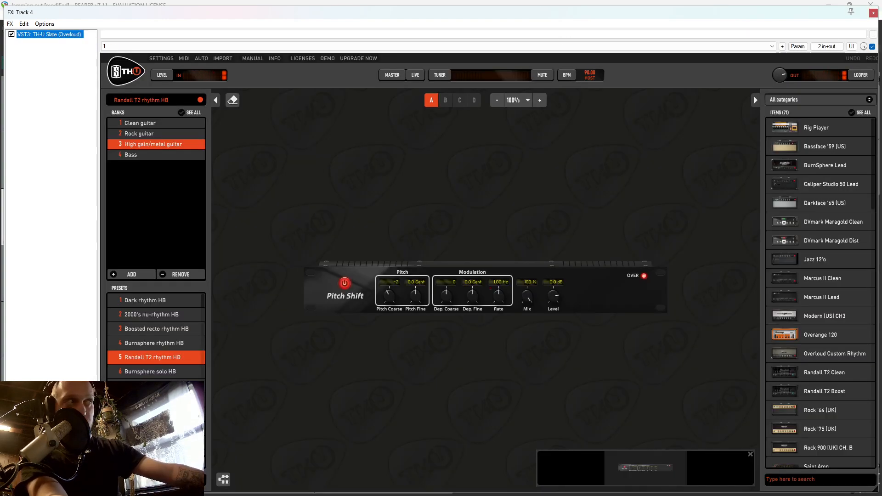
click(24, 476)
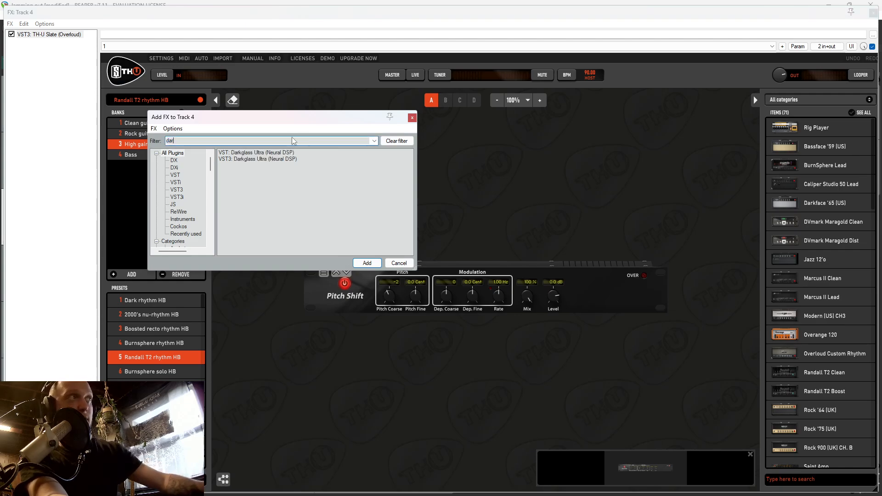
click(249, 159)
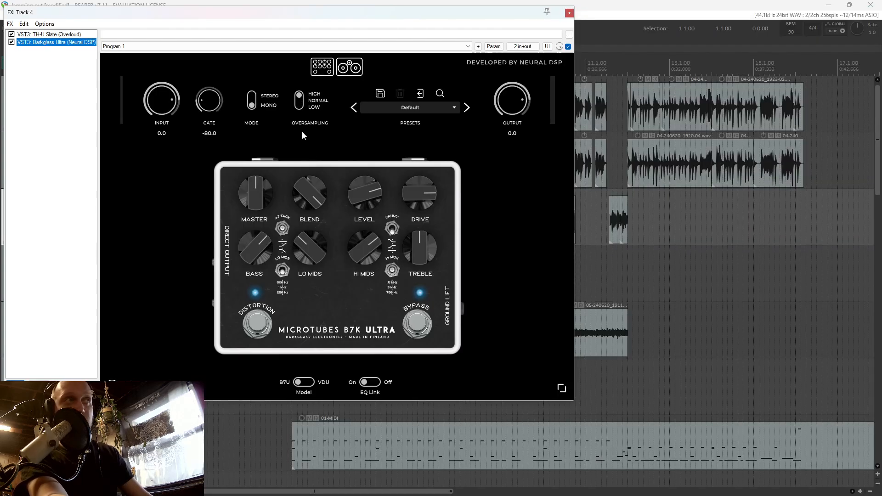
Turn on the tuner in track 4's TH-U Slate plugin and mute its output
click(52, 35)
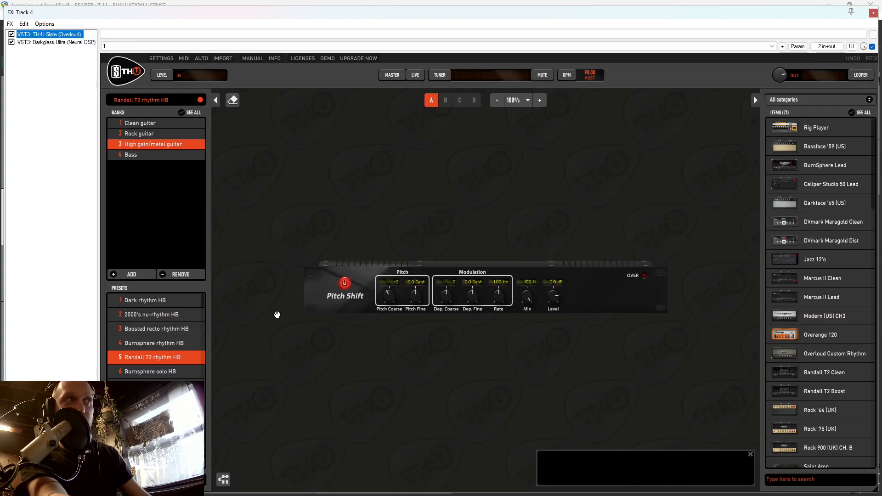
click(440, 75)
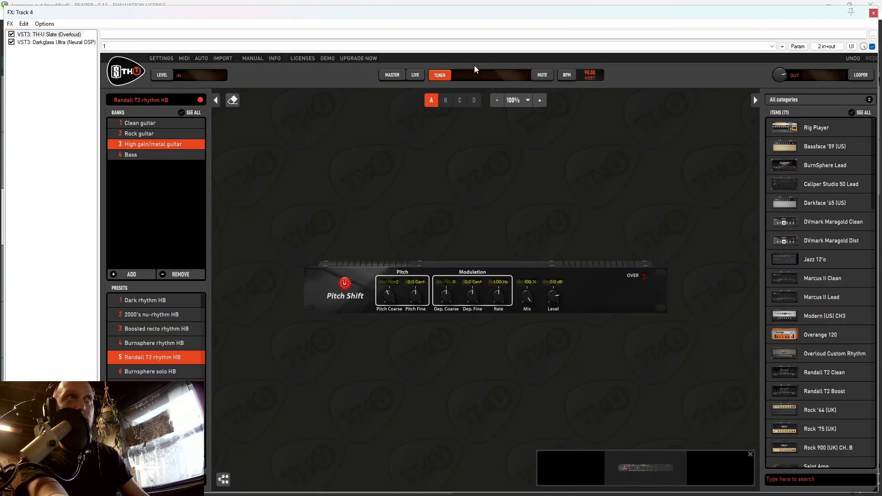
click(540, 75)
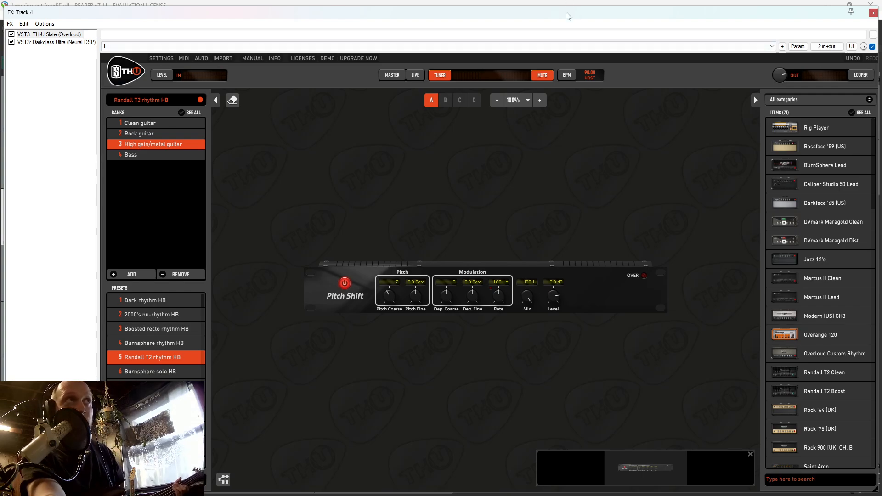
Arm track 4 to tune the instrument on Input 2 and unmute the TH-U output
drag(568, 13, 695, 51)
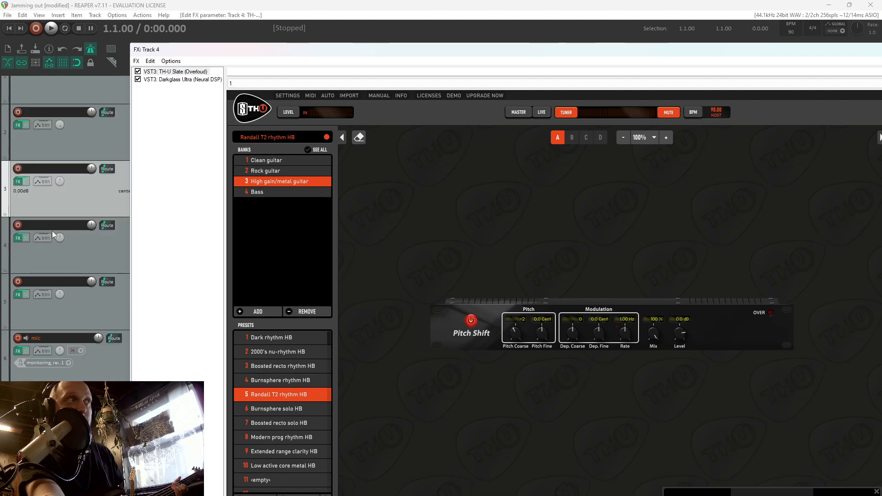
click(18, 310)
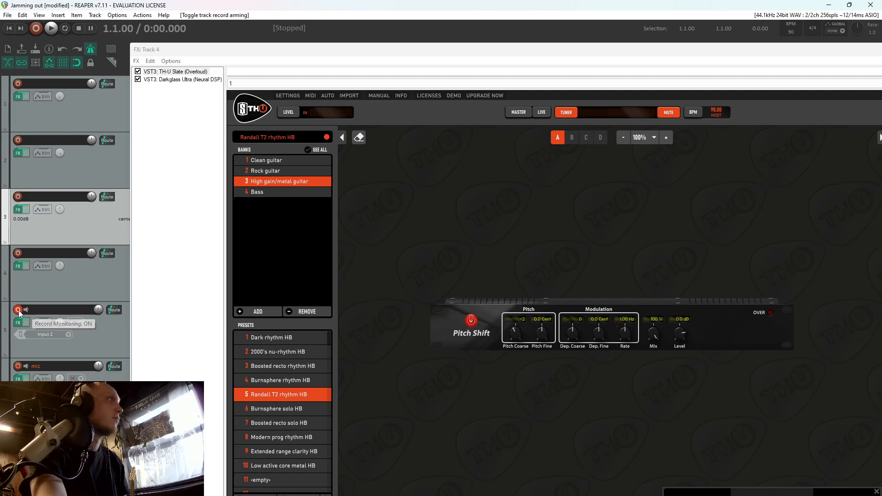
click(18, 310)
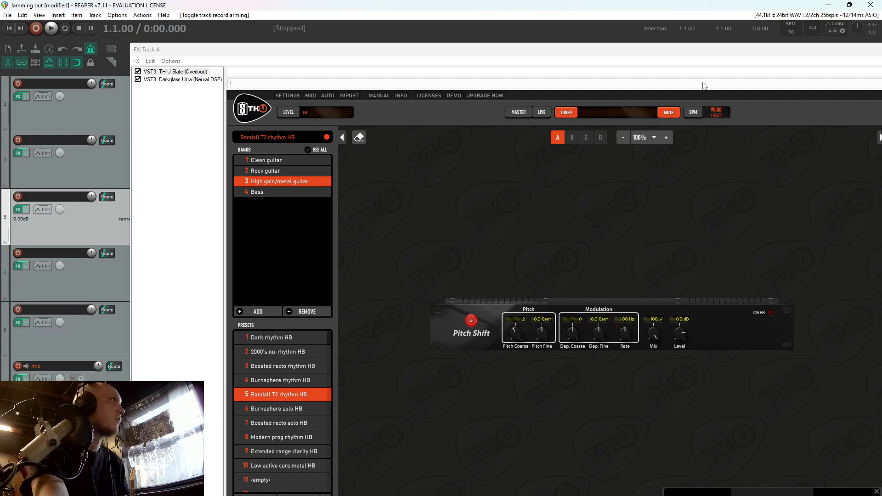
click(18, 254)
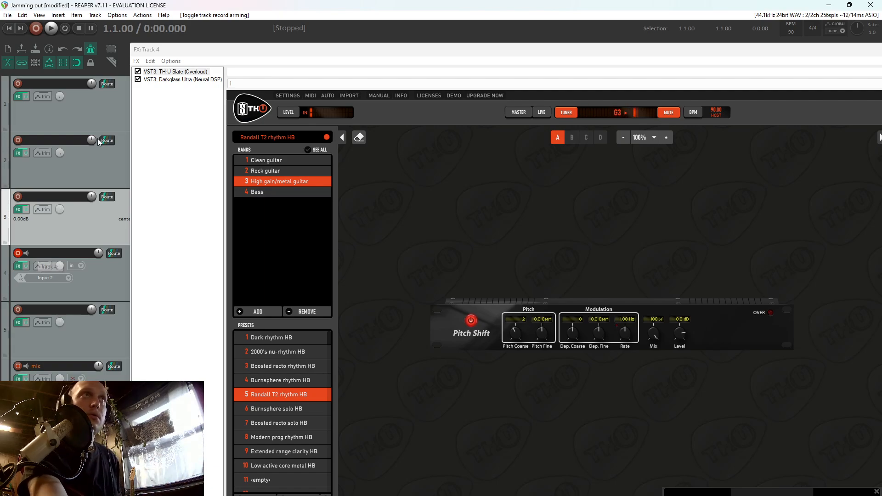
click(671, 112)
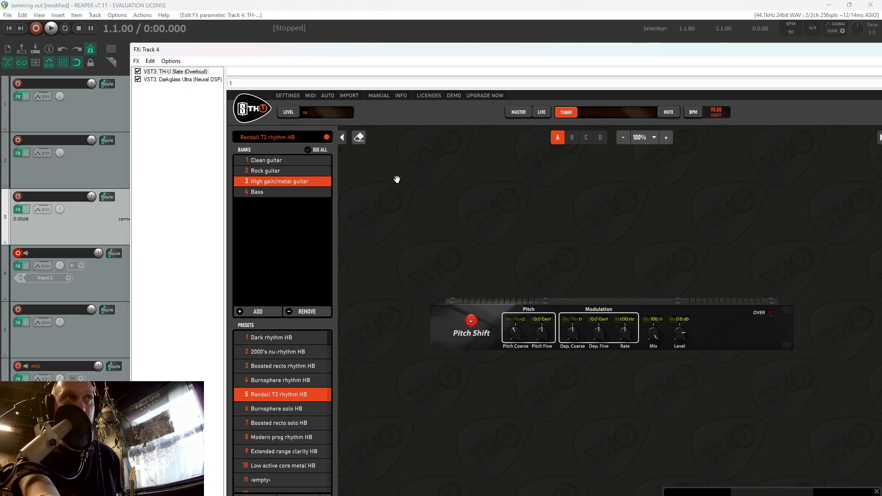
drag(652, 51, 616, 4)
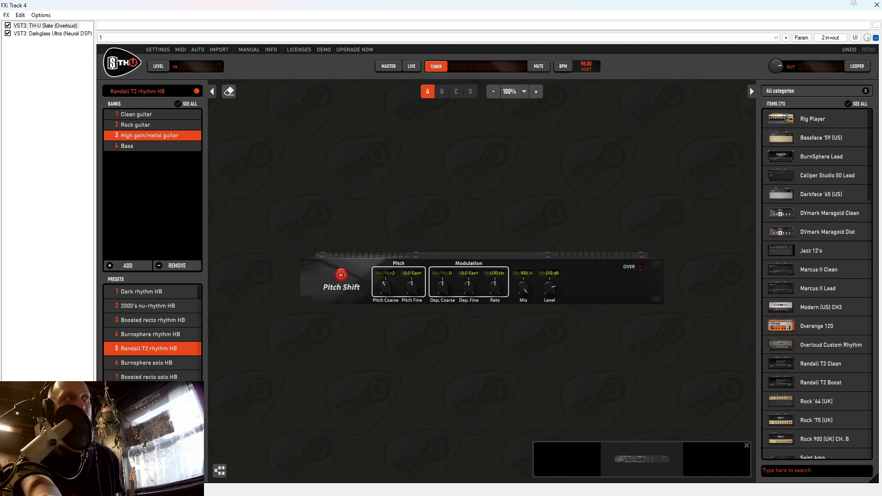
Add another VST3 Darkglass Ultra instance to track 4's effects chain
click(19, 478)
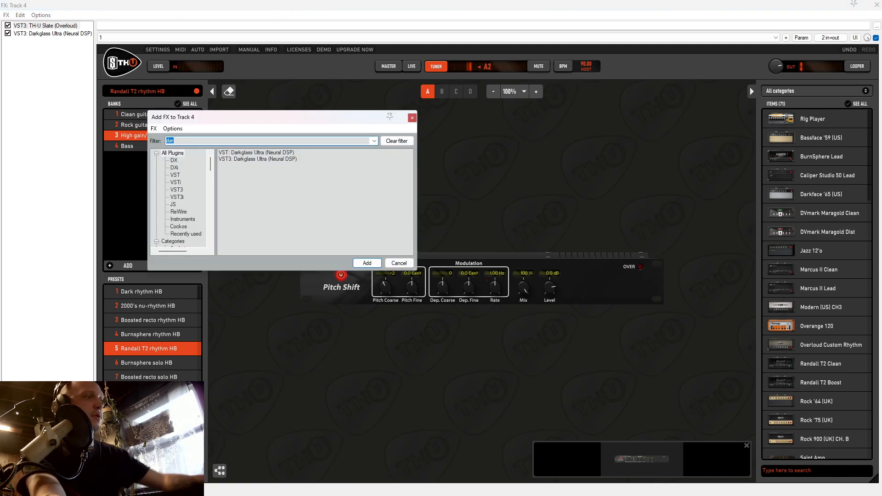
double_click(250, 160)
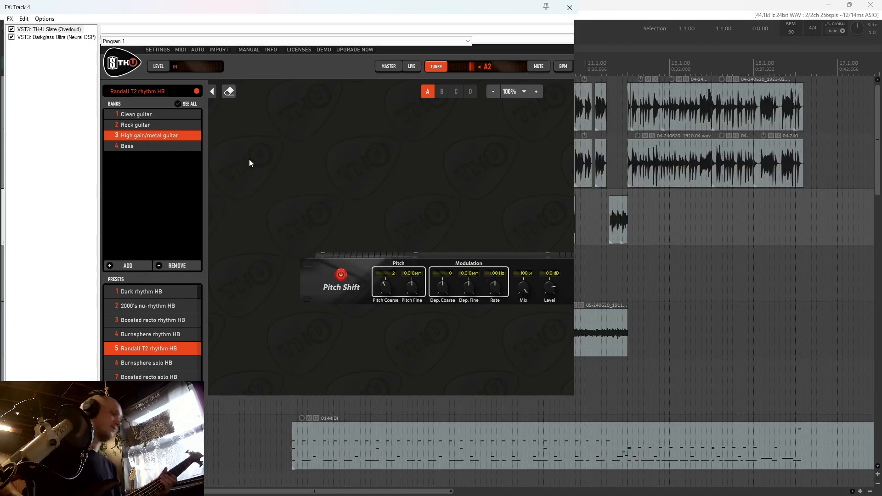
right_click(249, 159)
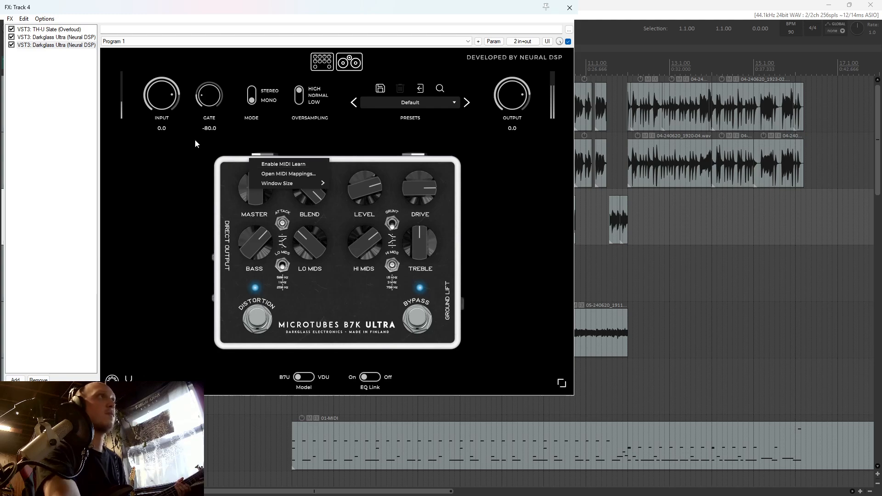
Load the Dist 2 B7U preset in the last Darkglass Ultra instance and set its gate to -51.2
drag(208, 91, 214, 59)
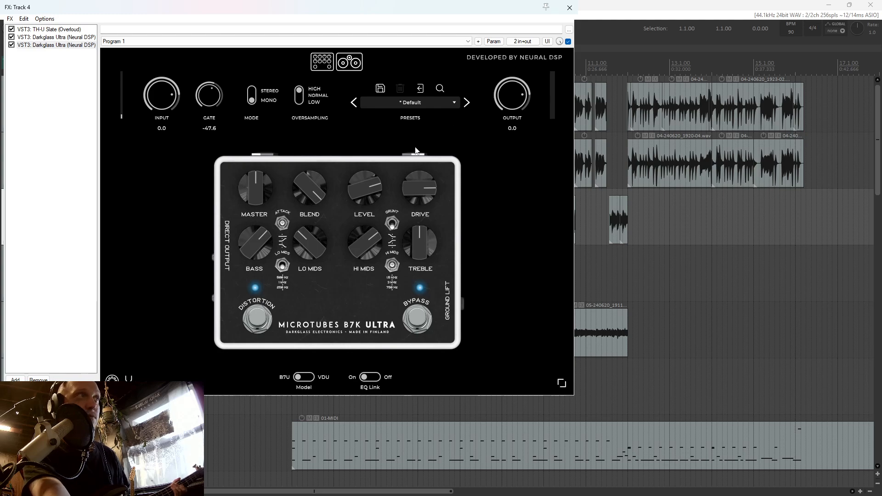
click(467, 103)
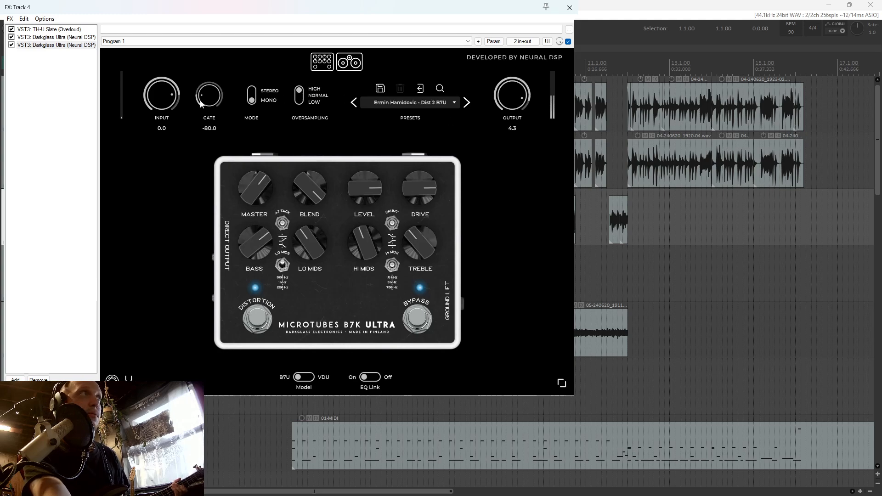
drag(201, 104, 213, 61)
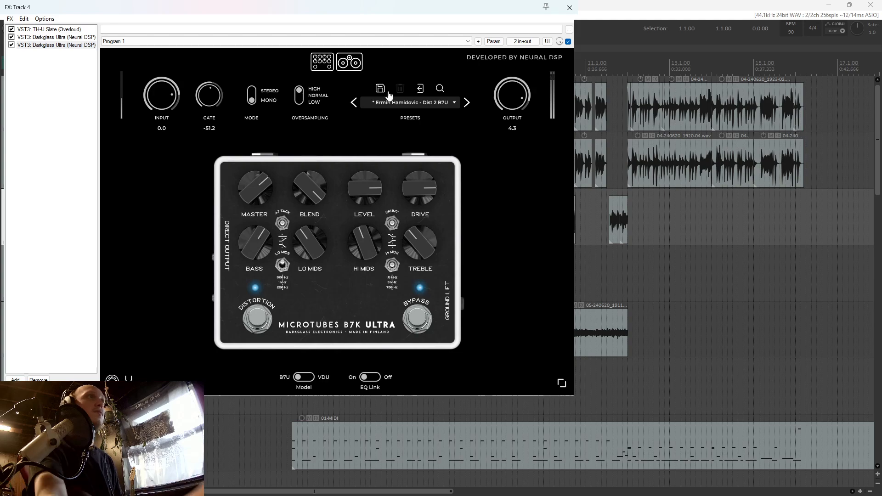
click(570, 8)
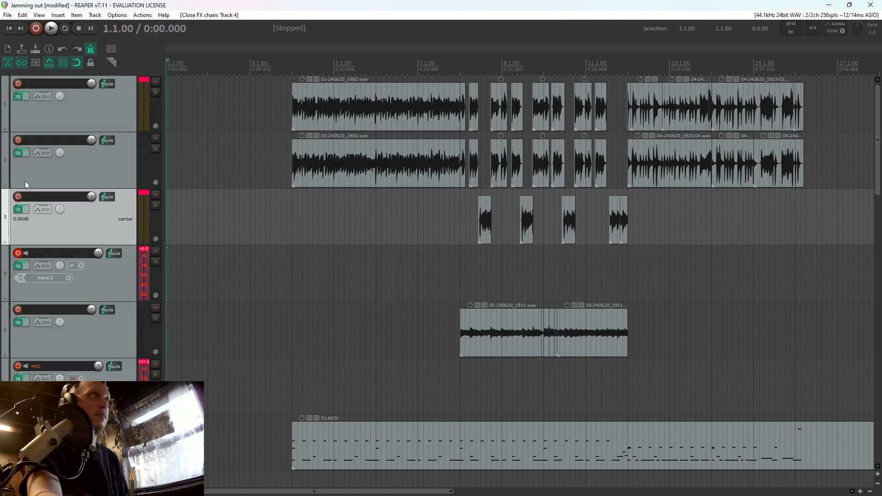
Readjust the master, blend and EQ knobs of track 4's last Darkglass Ultra and raise its gate to about -27
scroll(62, 230, down, 12)
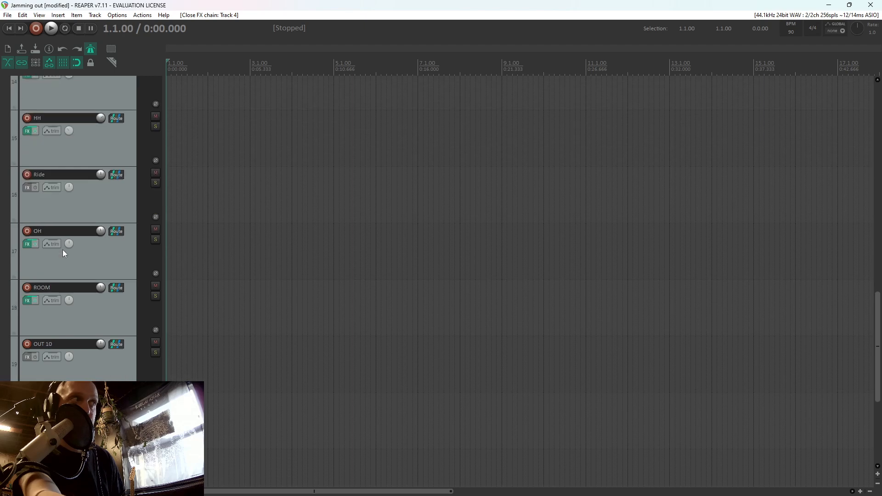
scroll(62, 250, up, 11)
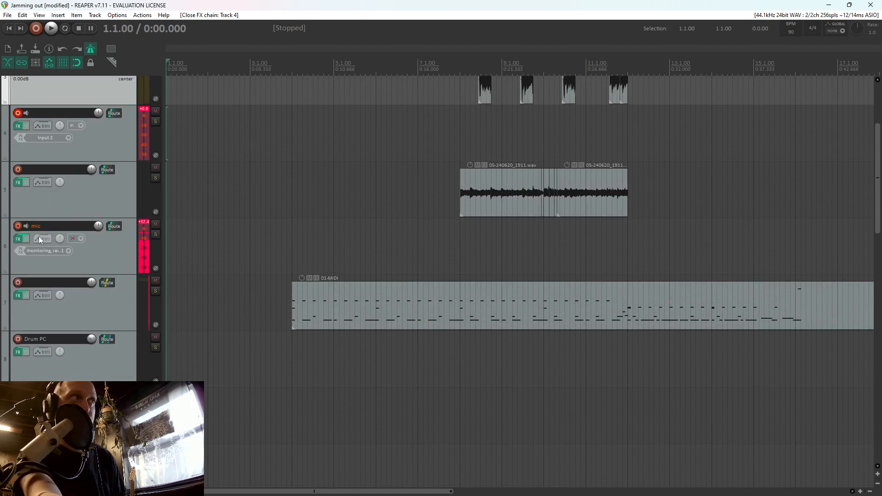
click(19, 238)
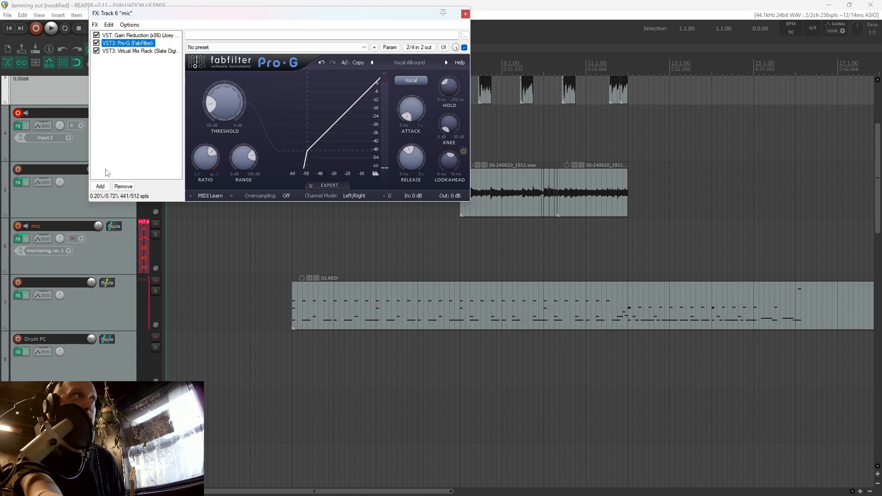
click(17, 126)
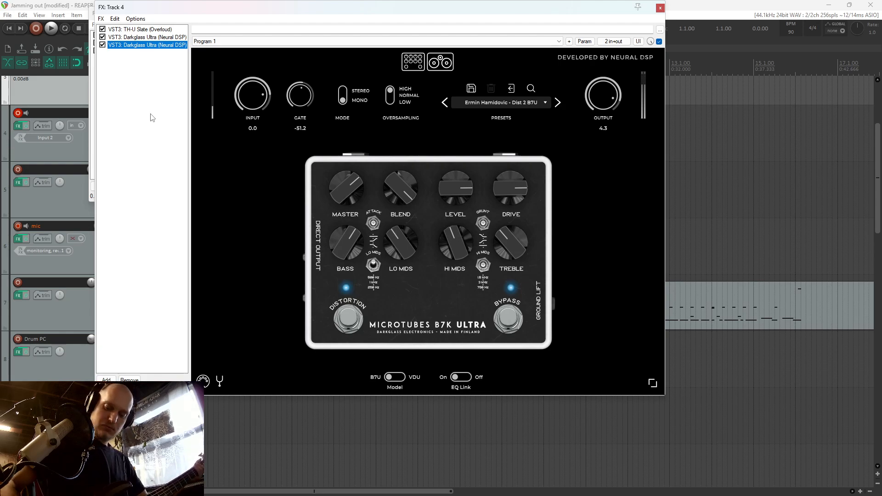
drag(398, 196, 399, 220)
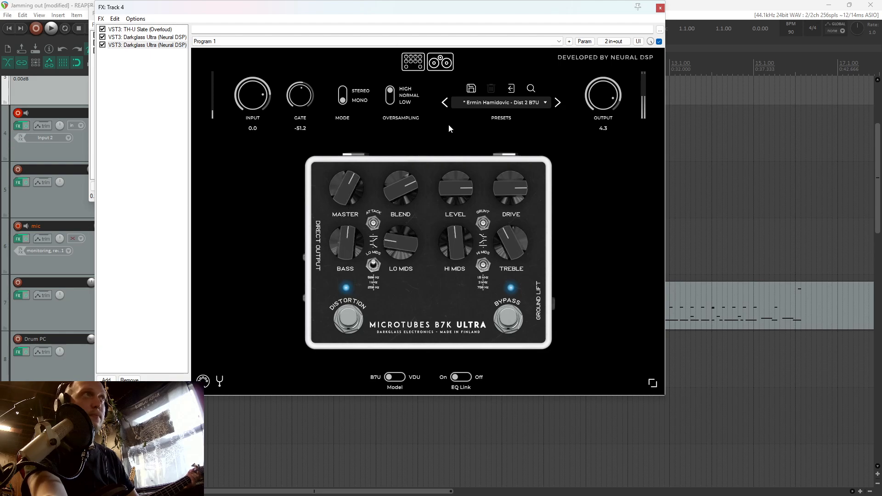
drag(299, 95, 298, 77)
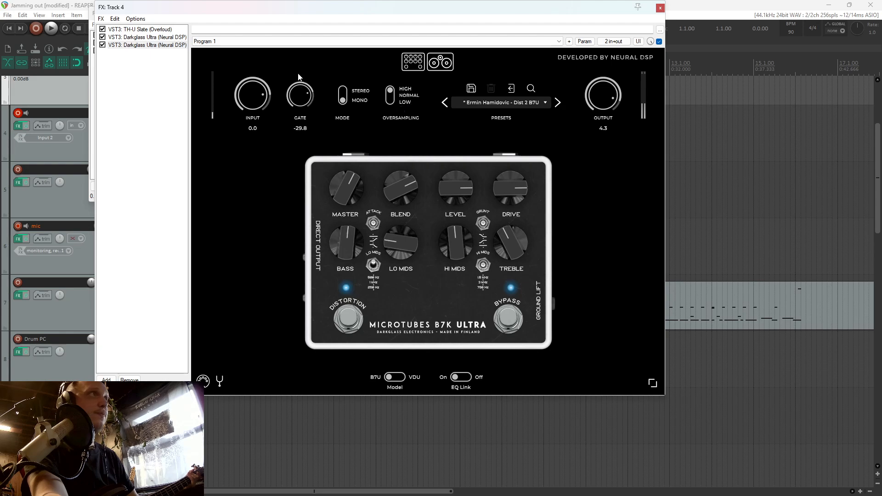
click(662, 9)
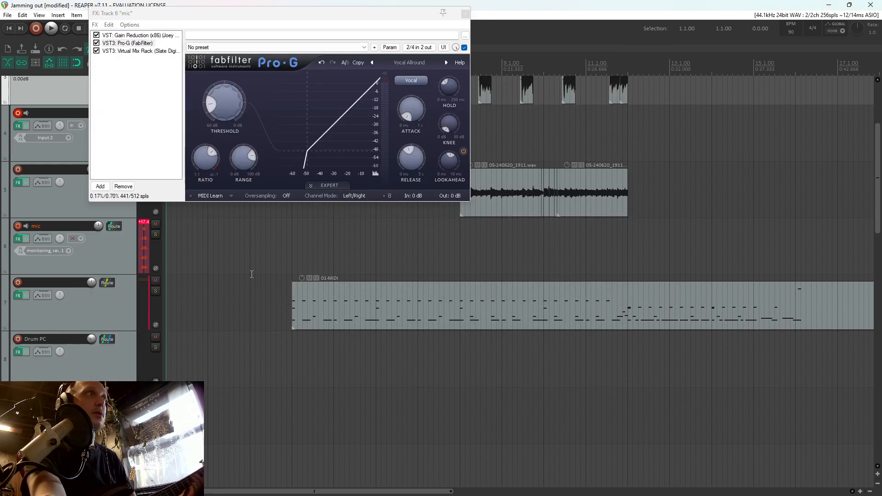
Play back briefly from 3.4.00 and lower track 4's volume to -7.09 dB
click(279, 261)
key(space)
click(465, 14)
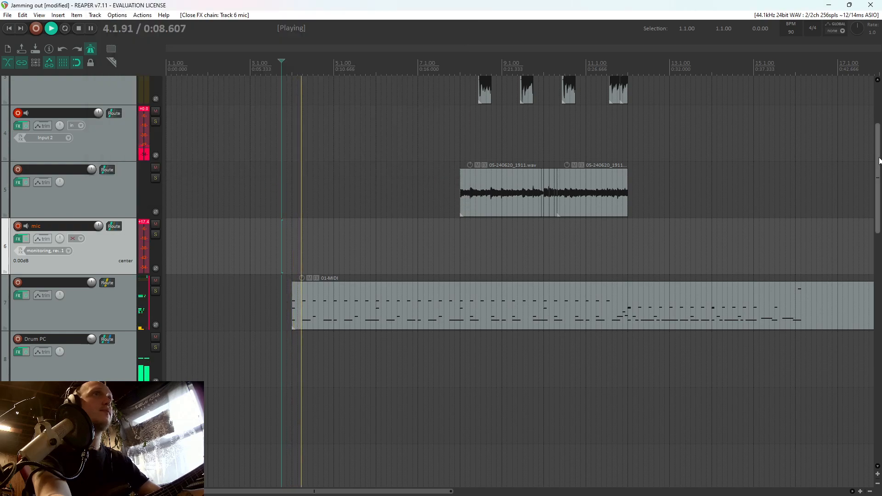
scroll(55, 266, up, 3)
key(space)
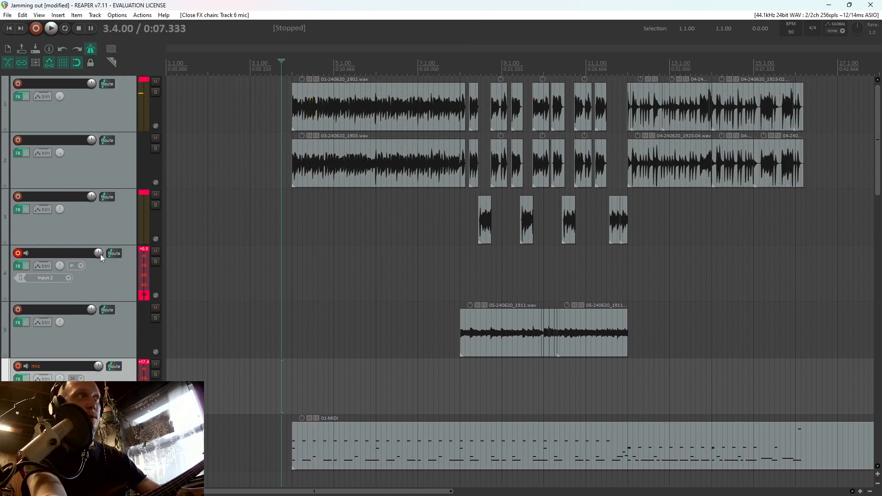
mouse_move(100, 255)
scroll(98, 253, down, 3)
Record a take on track 4 from late bar 2, split it at 8.1.00 and delete the tail
click(240, 263)
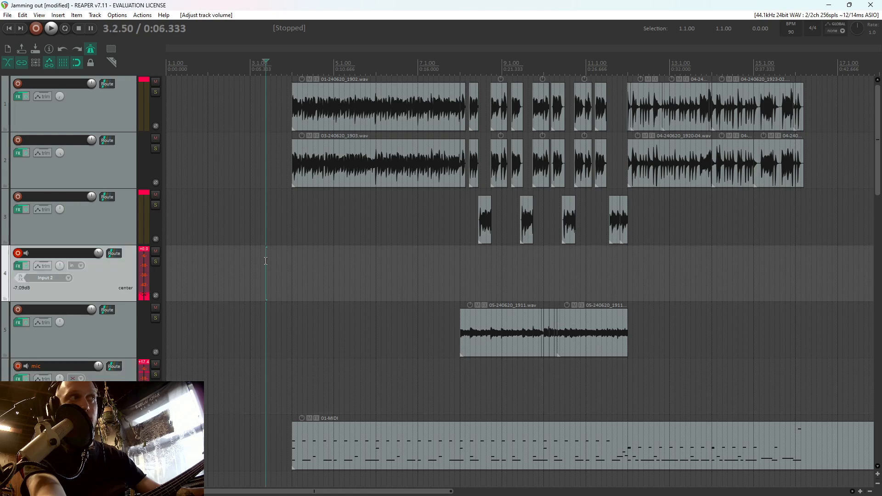
key(ctrl+r)
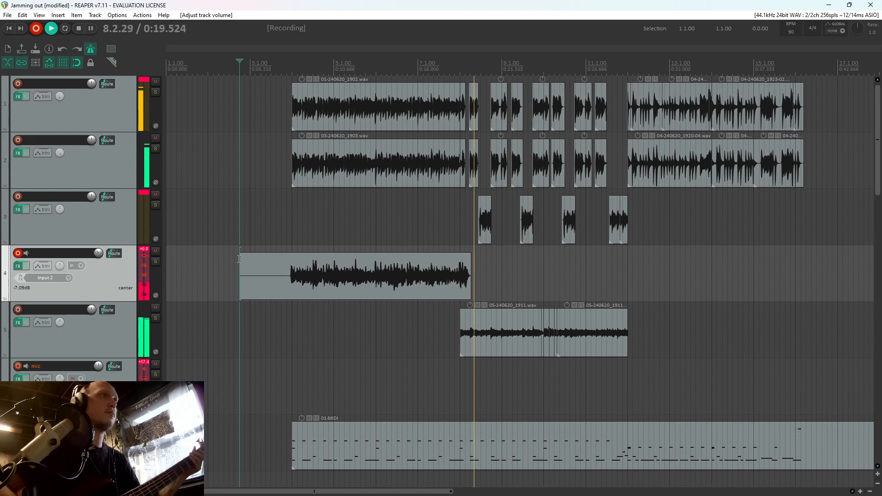
key(space)
click(456, 282)
key(s)
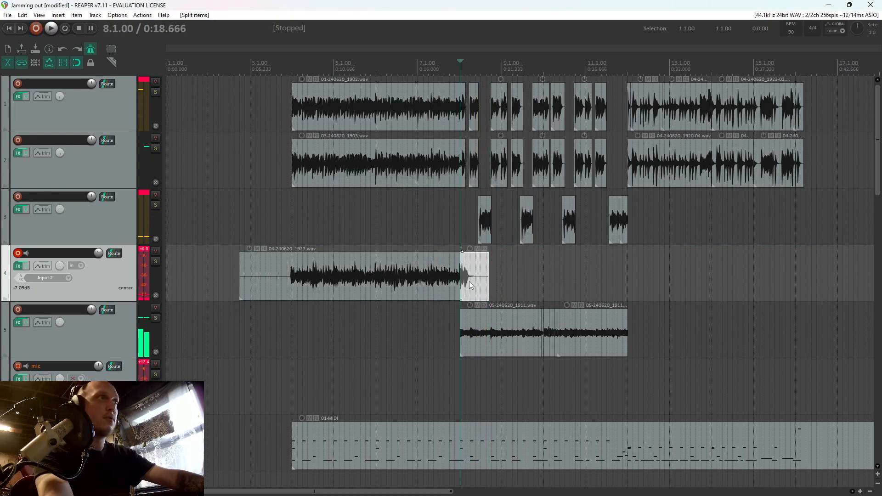
key(Delete)
Play back the new track 4 take from just before bar 4 and reopen the track's effects chain
click(285, 285)
key(space)
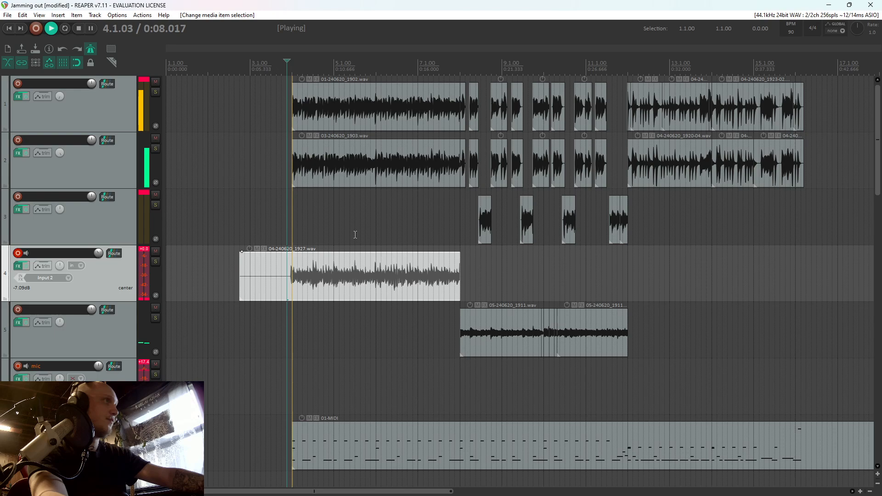
scroll(299, 283, up, 2)
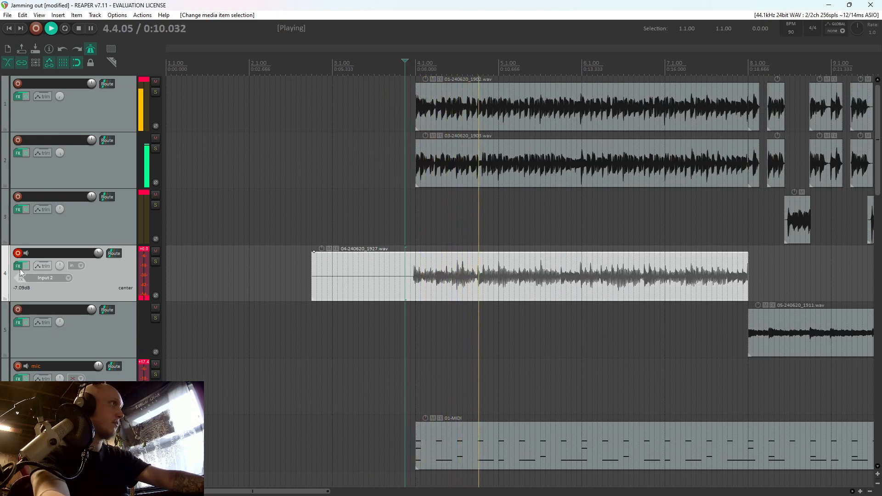
key(space)
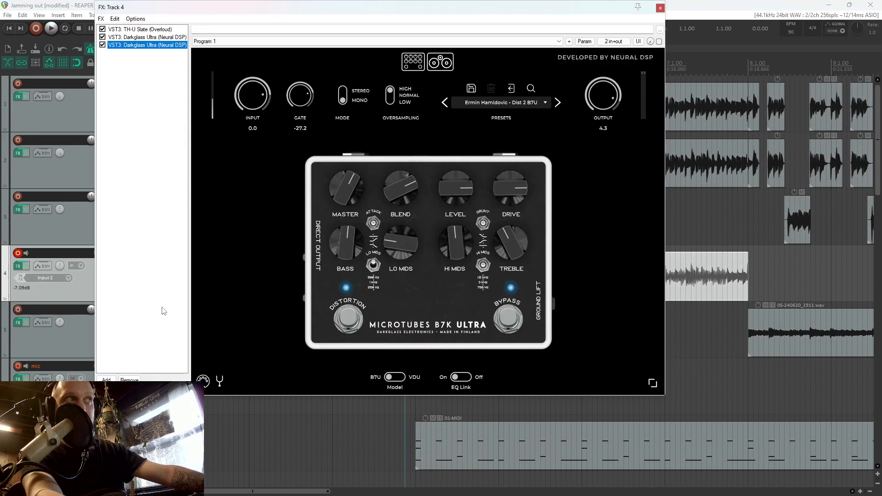
Add the VST3 version of SSL Native X-EQ 2 to the end of track 4's effects chain
click(110, 379)
text(x-)
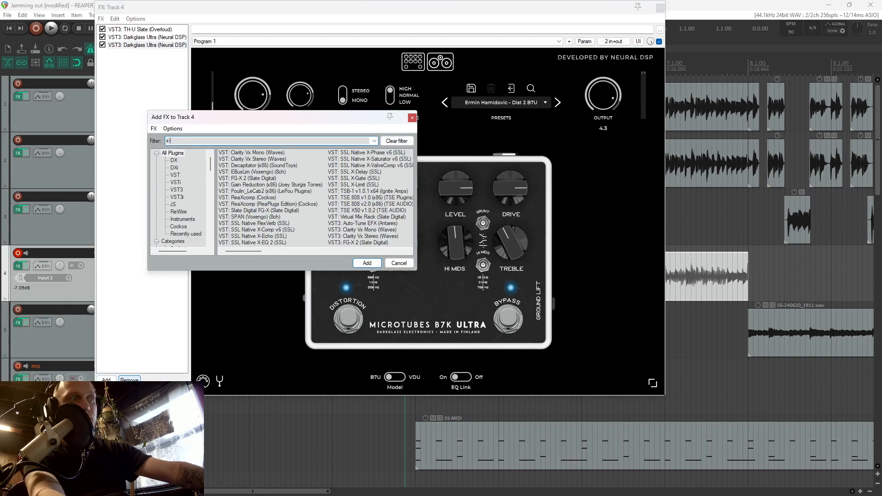
text(e)
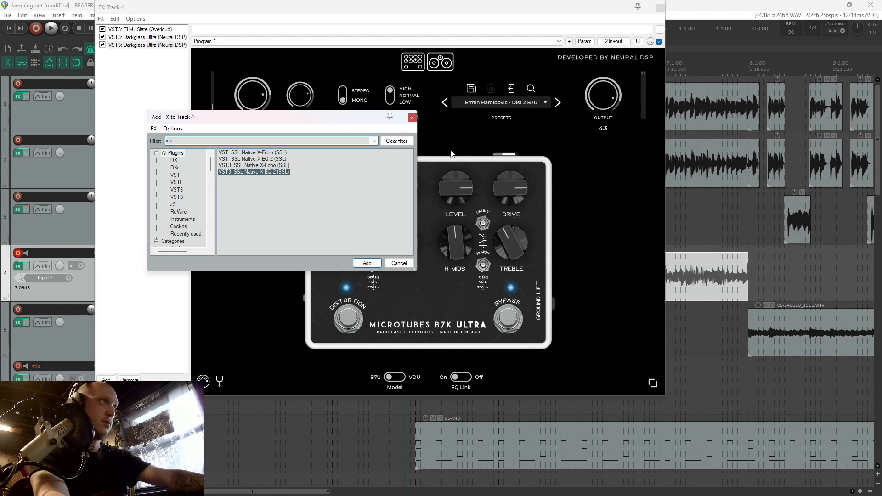
key(Return)
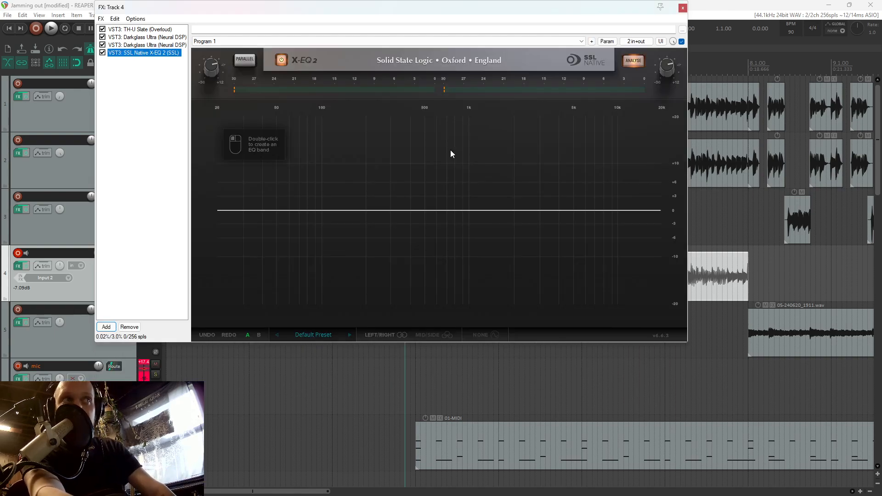
During playback, add an X-EQ 2 low cut near 40 Hz and a deep bell cut near 420 Hz
key(space)
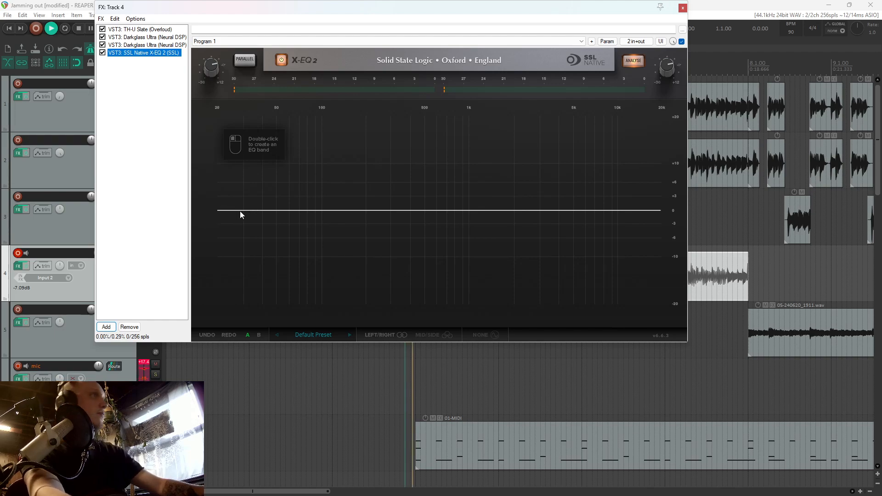
double_click(241, 212)
drag(240, 211, 267, 209)
double_click(404, 214)
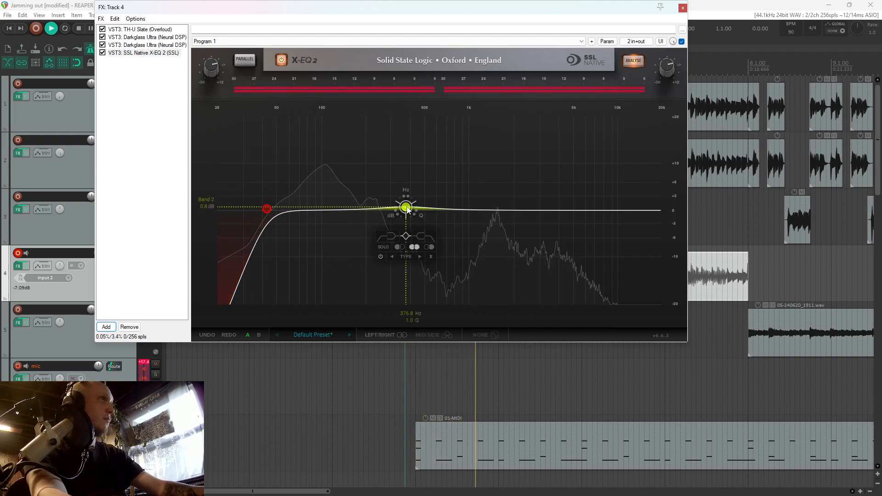
drag(405, 214, 412, 276)
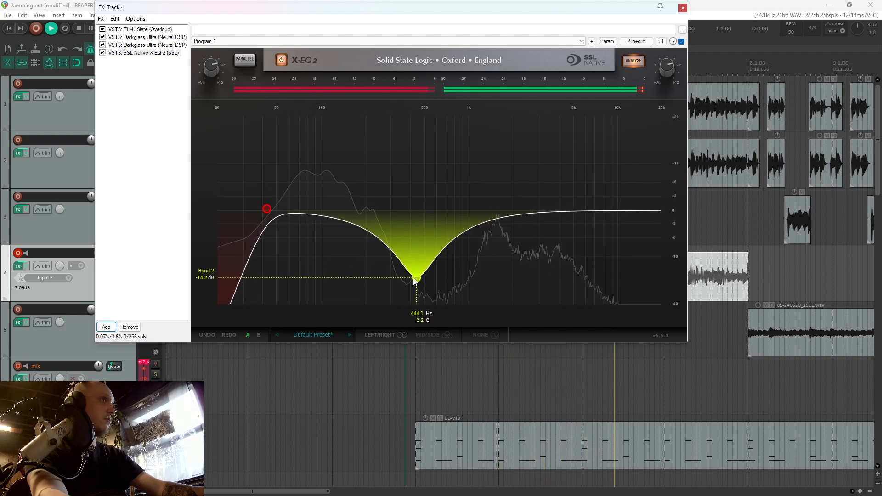
Add a slight bell cut near 180 Hz and a boost of about 2 dB near 1.3 kHz in X-EQ 2
double_click(348, 225)
mouse_move(348, 225)
mouse_down()
mouse_move(370, 233)
mouse_move(360, 222)
mouse_up()
double_click(417, 215)
drag(417, 215, 490, 201)
Add a 24 dB/oct high cut at about 5.77 kHz in X-EQ 2 during playback and close the effects chain
key(space)
double_click(651, 212)
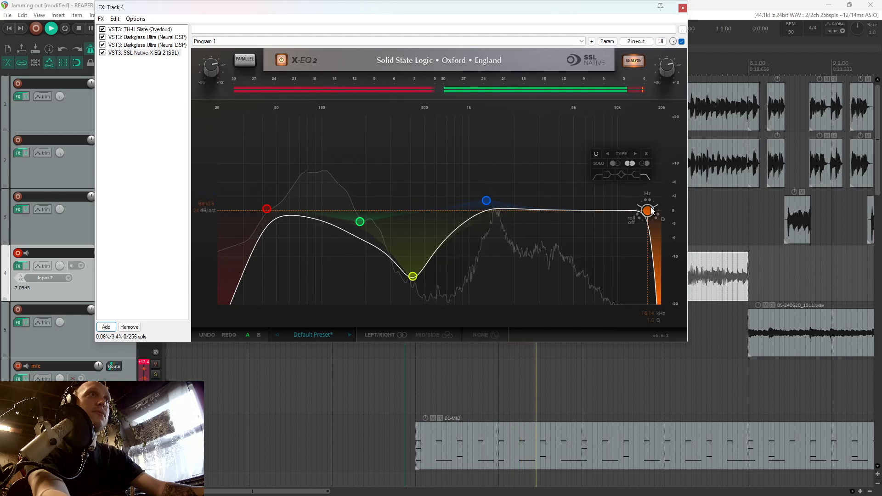
drag(652, 212, 585, 209)
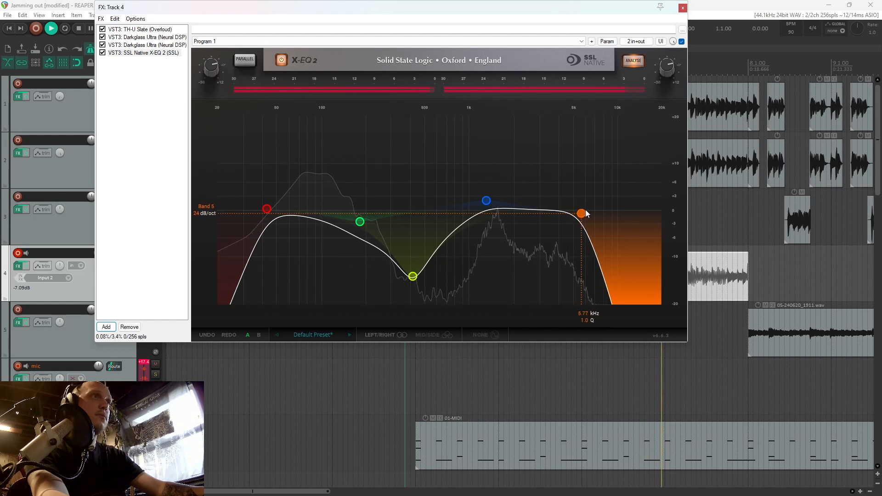
click(683, 7)
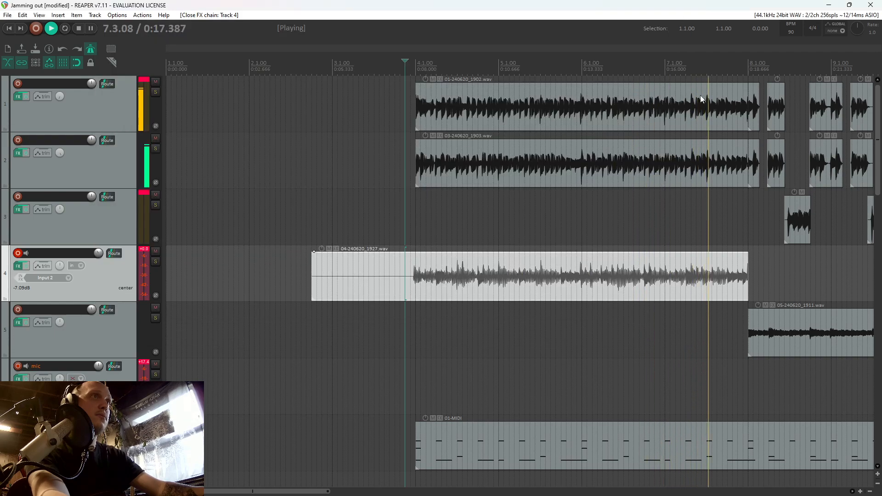
Stop playback, split track 4's take at 4.1.00 and delete the part before it
key(space)
key(s)
click(385, 280)
key(Delete)
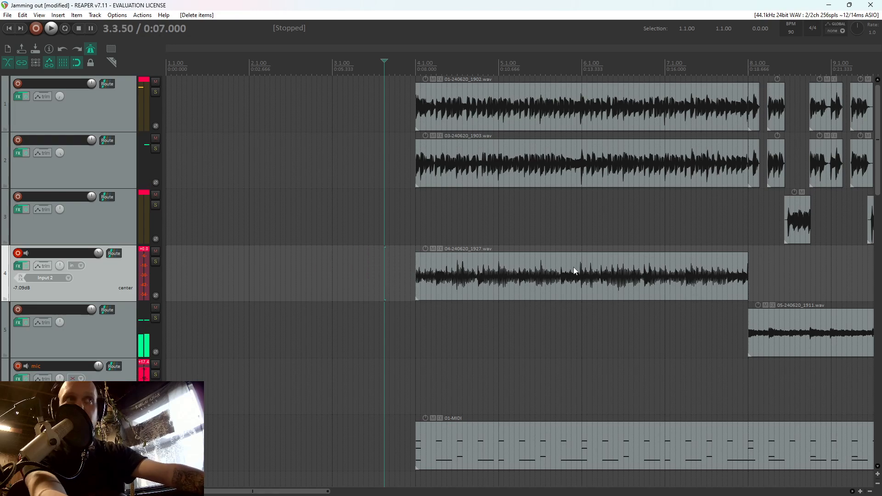
Trim the end of track 4's take back to 6.4.00 and record the bass from there, discarding the first attempt and restarting
click(746, 288)
scroll(746, 288, down, 3)
scroll(724, 286, up, 5)
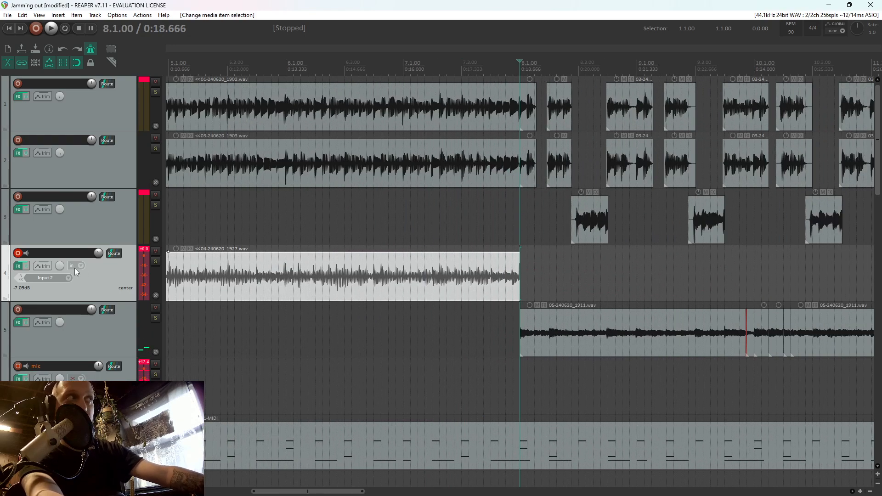
drag(515, 277, 373, 279)
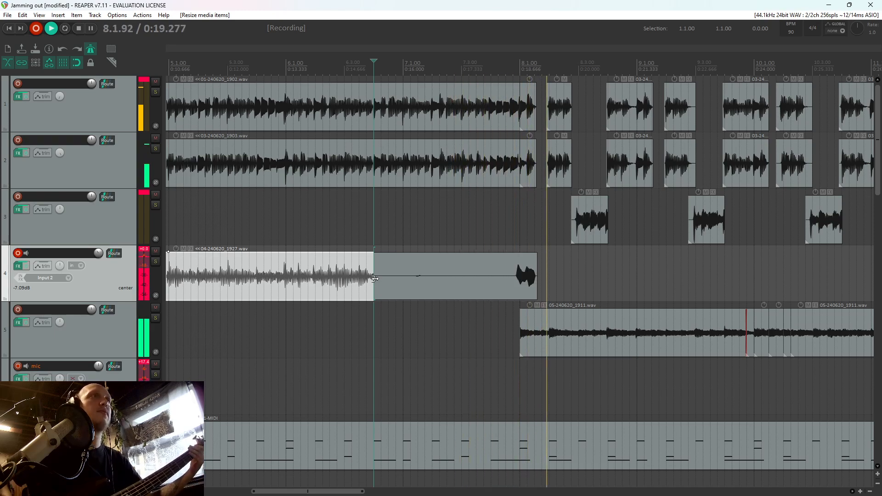
key(space)
key(d)
key(ctrl+r)
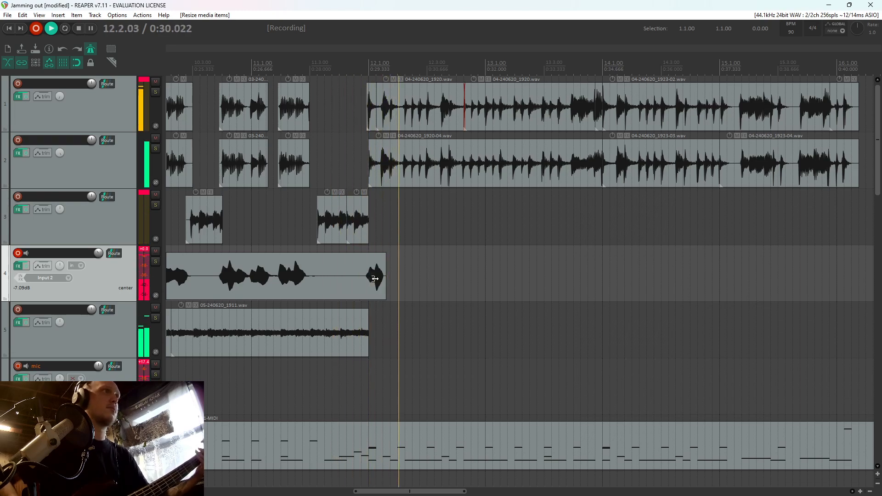
Stop recording just past bar 12, split the new track 4 take at 12.1.00 and trim its end back to 11.1.00
key(space)
key(Return)
click(376, 275)
key(s)
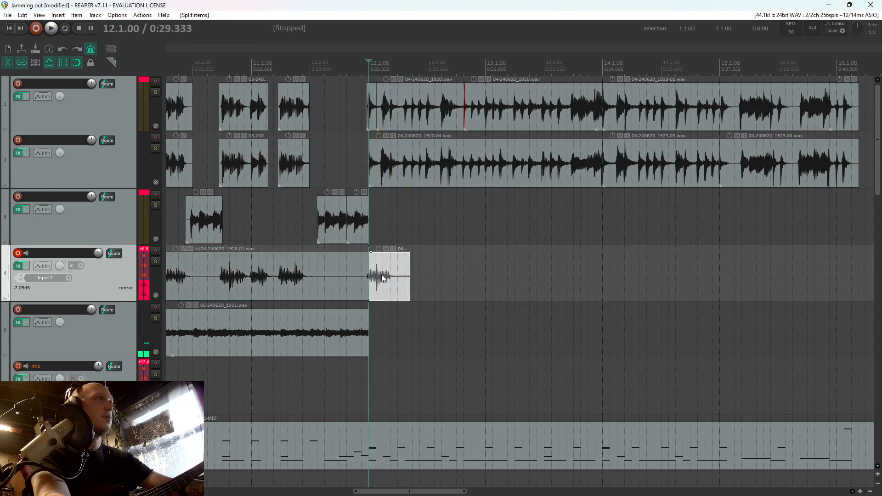
drag(368, 280, 251, 278)
click(250, 276)
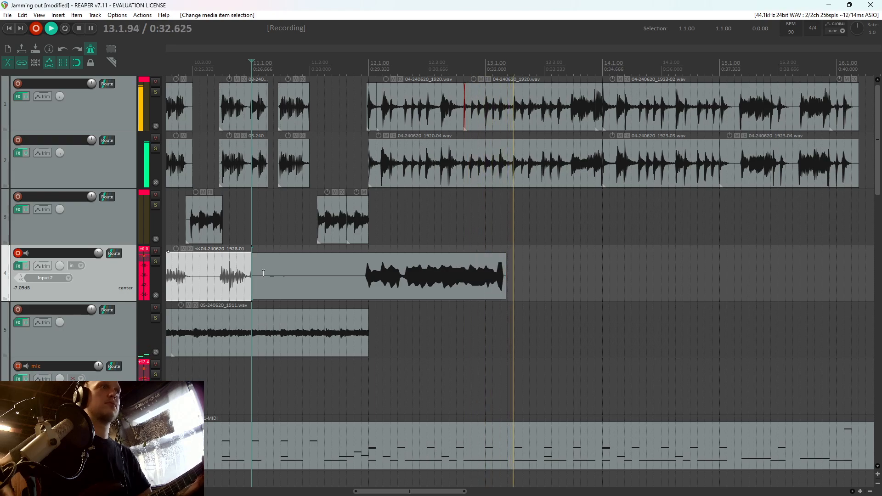
Discard the track 4 take recorded from 11.1.00 and record it again from the same position
key(space)
key(Return)
key(ctrl+z)
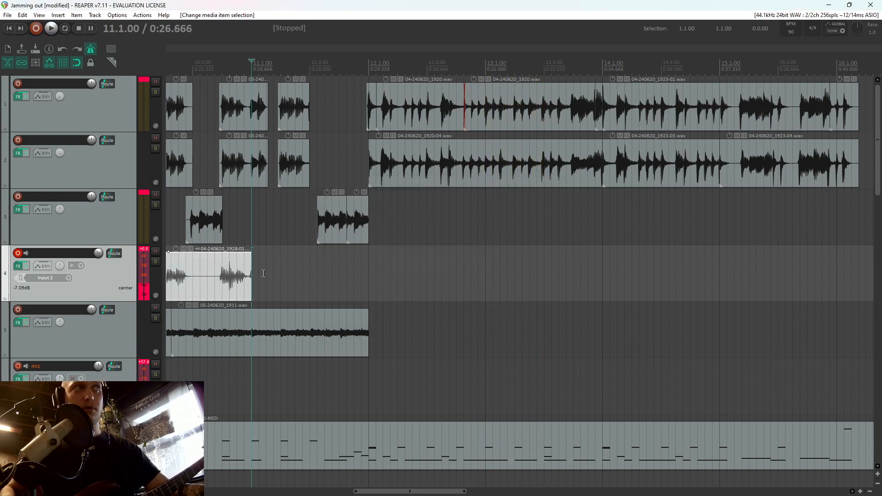
key(ctrl+r)
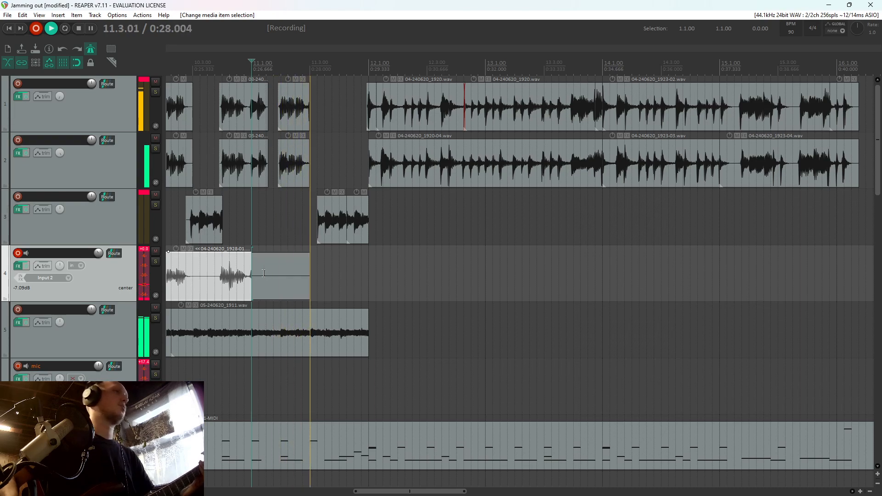
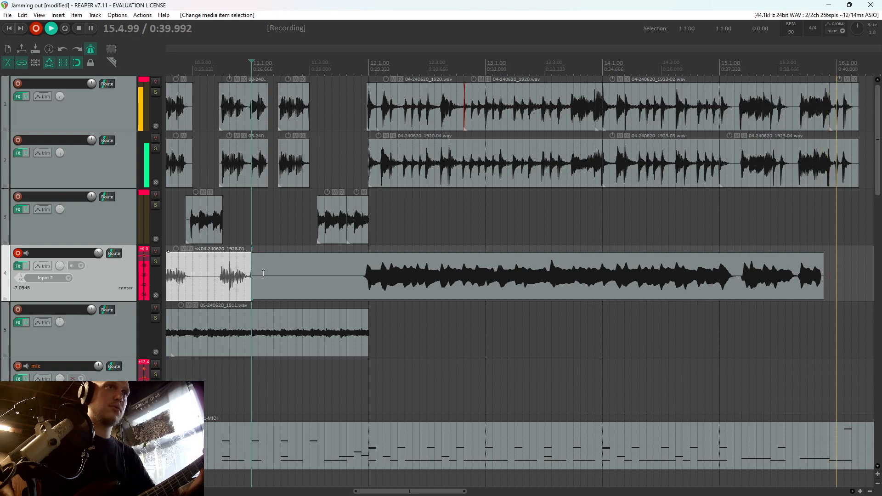
Stop recording and keep the bass take on track 4, split it at 15.1.00 and delete the part after it
key(space)
key(Return)
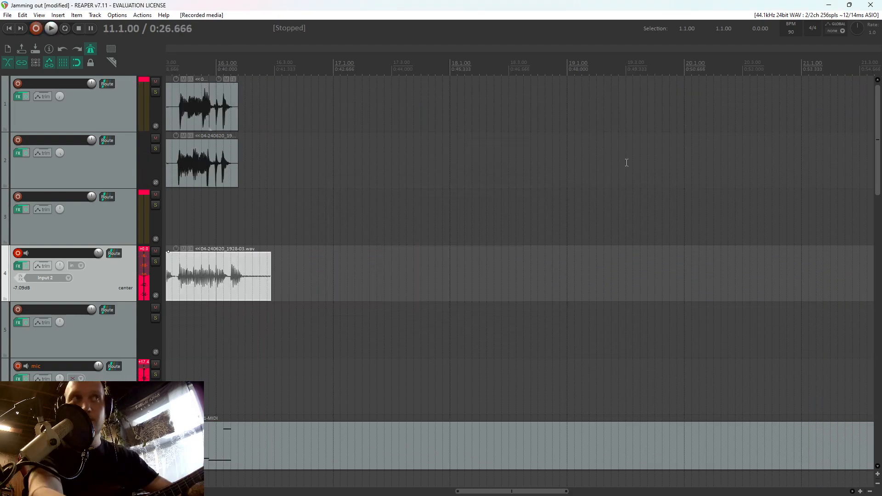
scroll(771, 284, up, 3)
scroll(713, 277, down, 5)
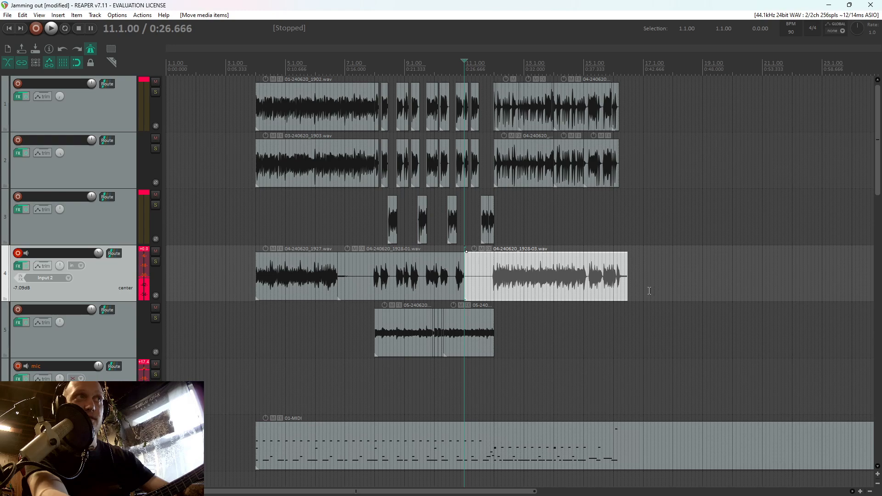
click(593, 284)
scroll(590, 282, up, 4)
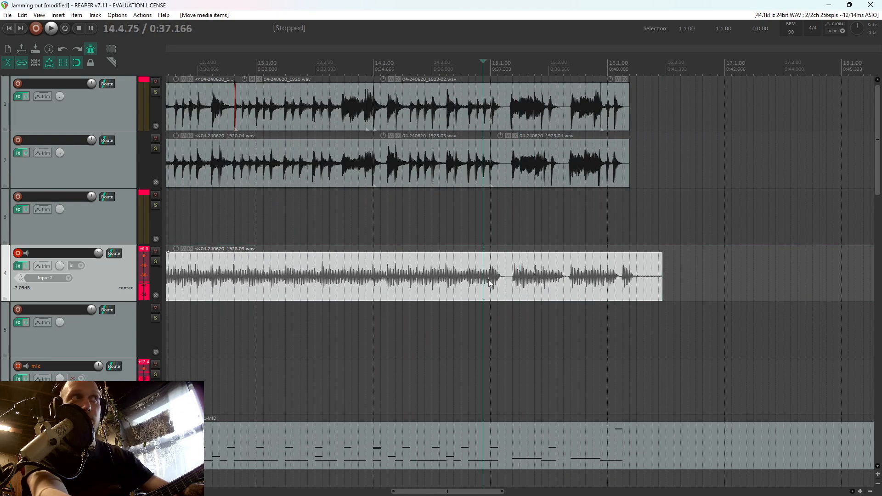
key(s)
scroll(478, 279, down, 4)
key(Delete)
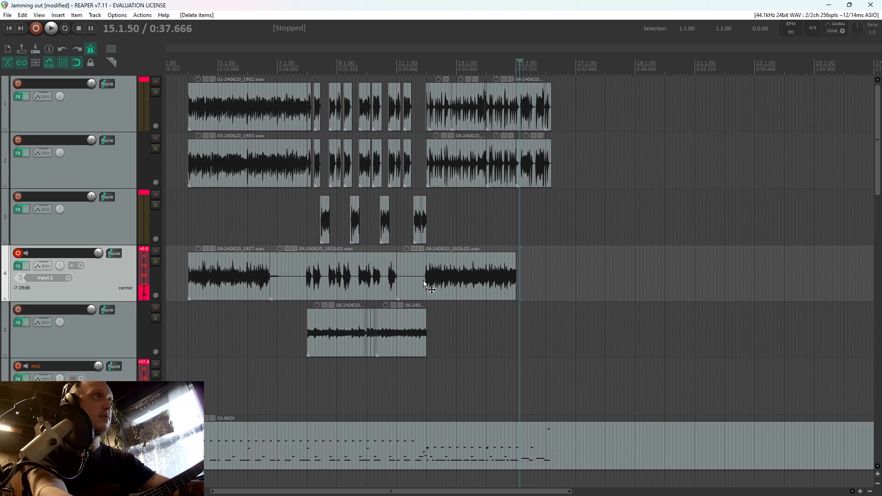
Split the new track 4 take at 12.1.00 and delete the part before it
click(423, 280)
scroll(423, 281, up, 4)
click(532, 283)
key(s)
click(513, 280)
key(Delete)
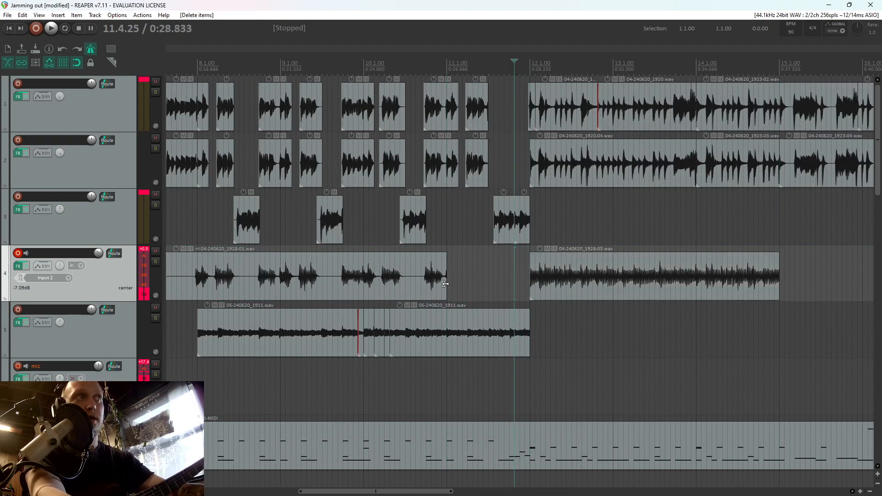
Extend the end of track 4's earlier take from 11.1.00 to 12.1.00 and play back the transition
scroll(505, 289, up, 2)
drag(444, 284, 534, 294)
click(527, 293)
key(space)
scroll(552, 300, down, 4)
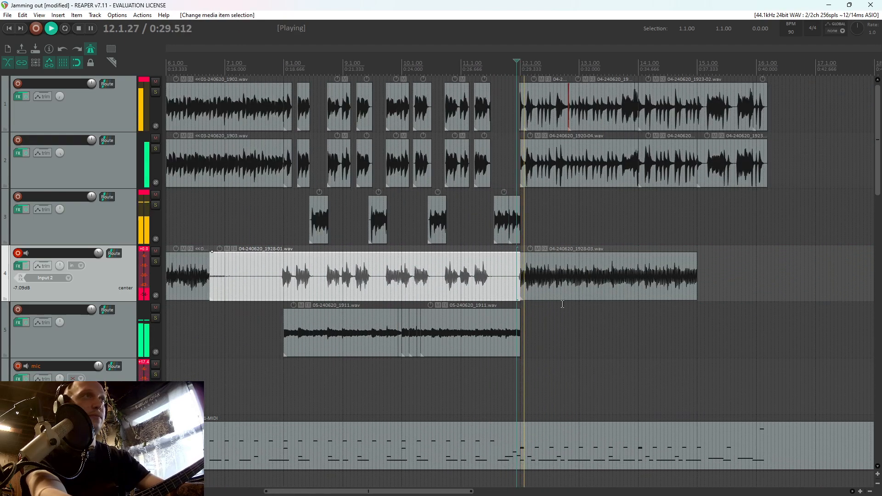
Trim track 4's take back to just before 14.1.00 and record the bass from 14.1.50, discarding the first attempt and restarting
key(space)
drag(696, 282, 636, 270)
click(645, 268)
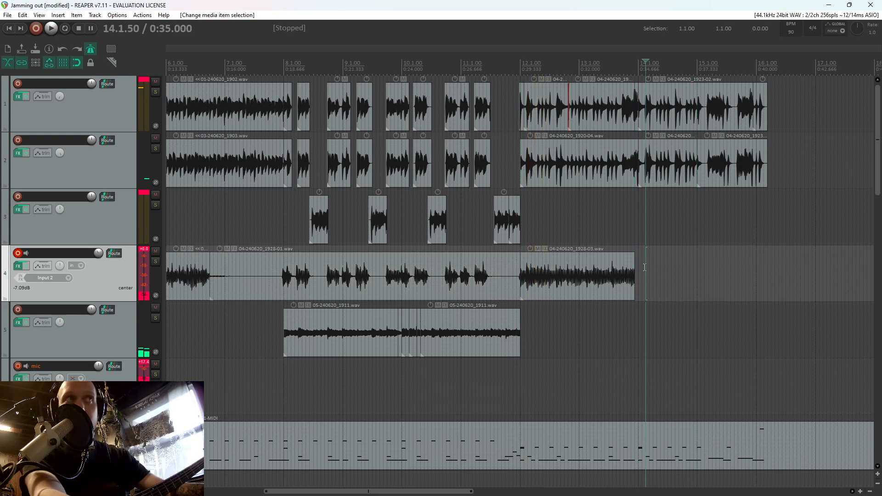
scroll(645, 268, up, 4)
key(ctrl+r)
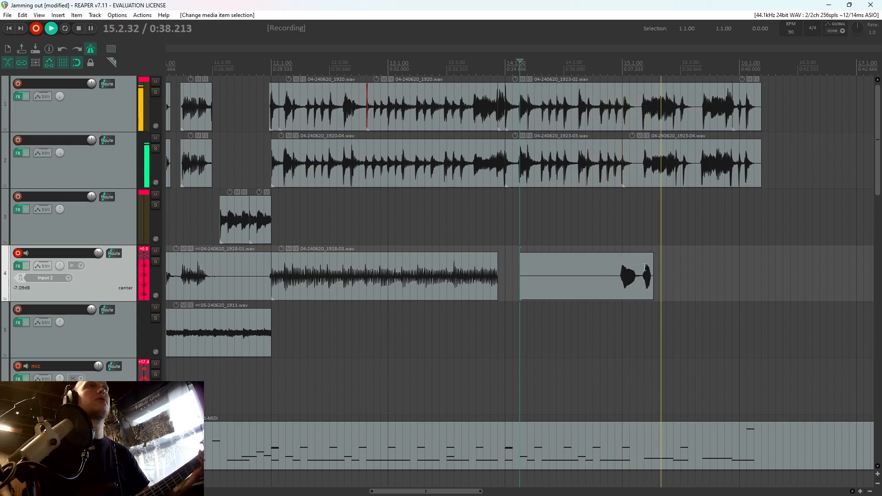
key(space)
key(d)
key(ctrl+r)
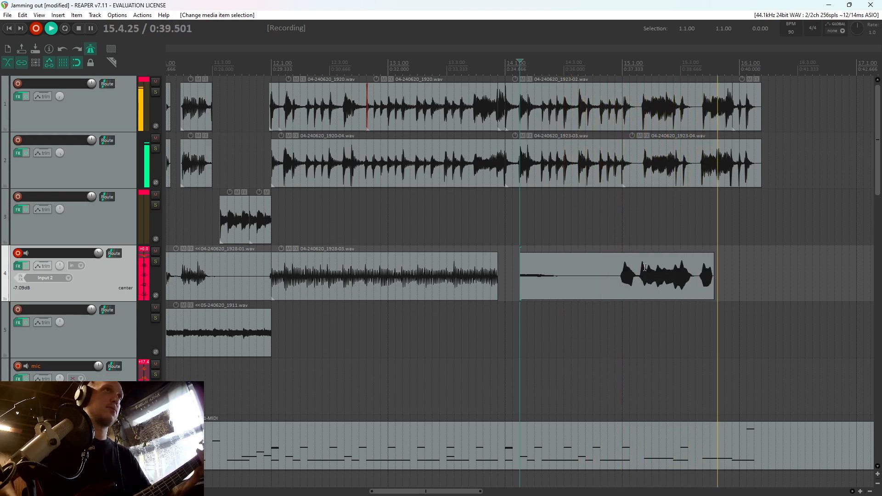
Keep the new track 4 take, delete its part before 15.1.00 and extend the earlier take to meet it
key(space)
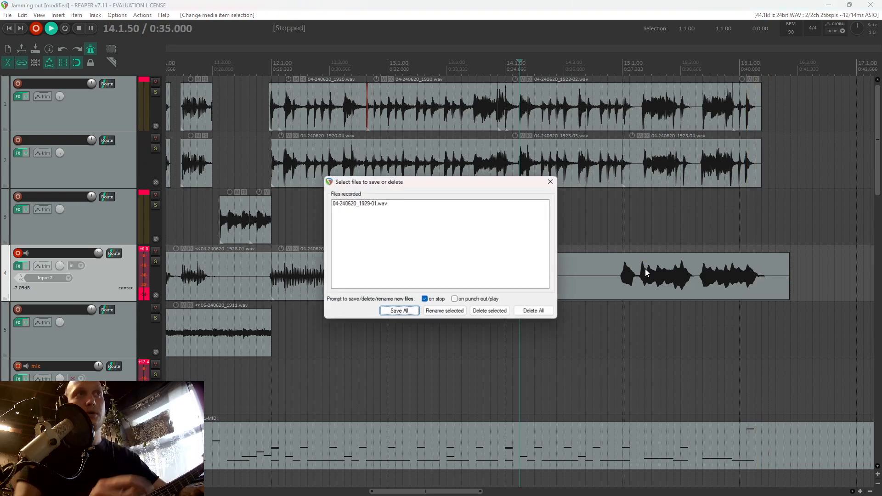
key(Return)
click(623, 273)
key(s)
click(603, 270)
key(Delete)
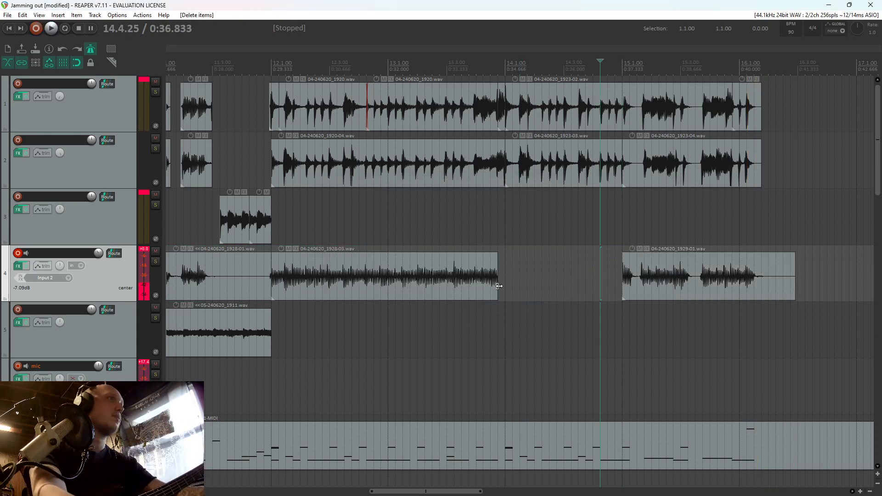
drag(498, 288, 623, 291)
Cut off the tail of track 4's last take at 16.2.25 and disarm the track for recording
click(776, 282)
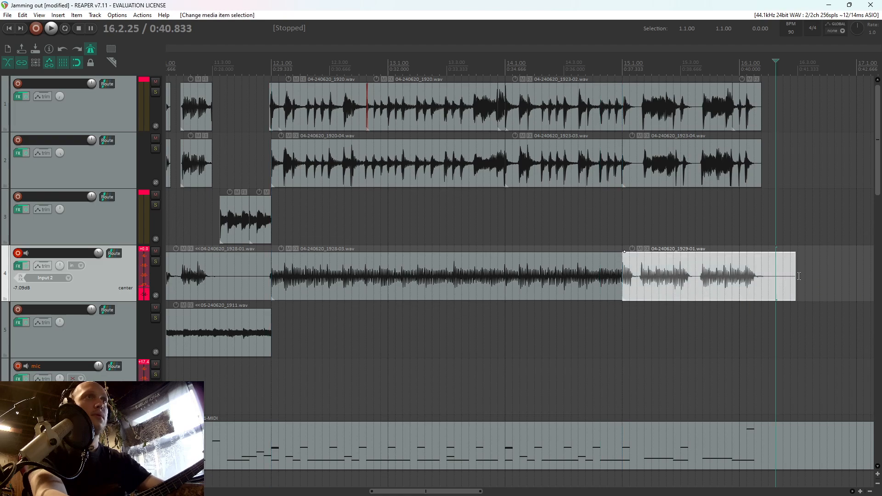
click(784, 280)
click(773, 280)
key(s)
click(783, 278)
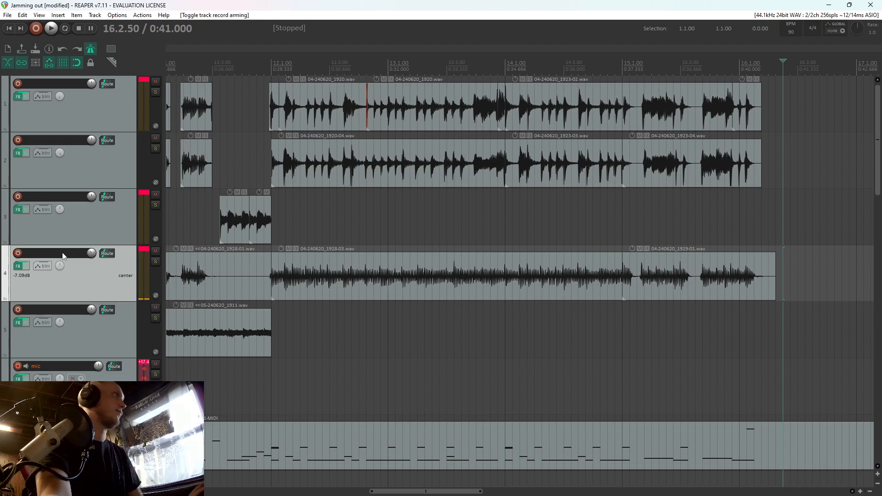
Play back from 12.1.25, split track 4's last take at 16.2.00 and delete the remainder
click(278, 223)
key(space)
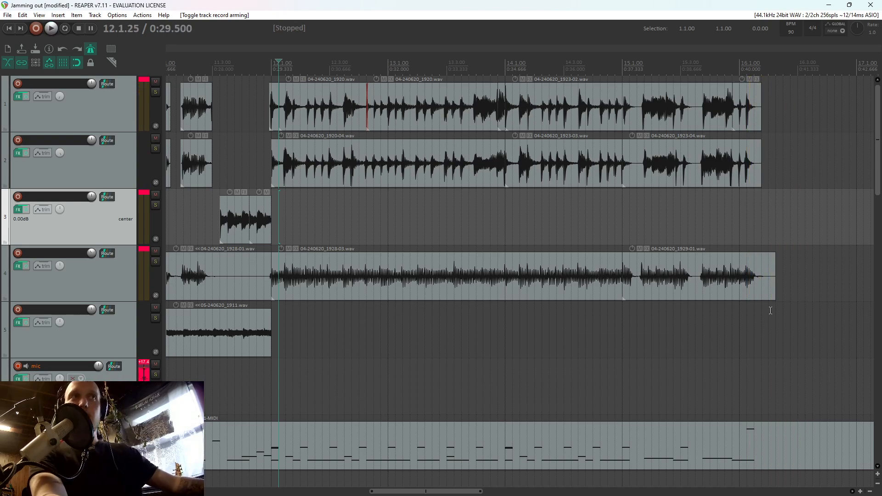
click(771, 286)
key(s)
double_click(771, 286)
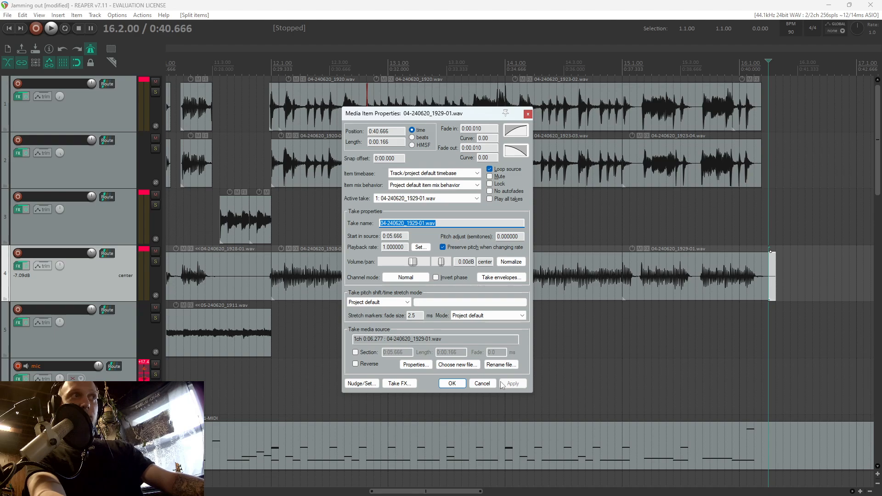
click(482, 384)
click(774, 293)
key(Delete)
scroll(700, 295, down, 4)
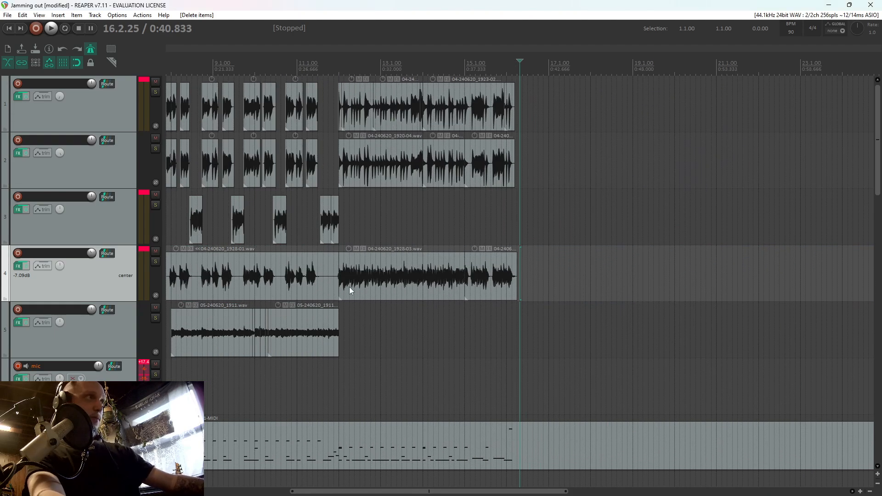
Split the second bass take on track 4 at 7.4.75, just before the bar 8 riff
scroll(348, 286, up, 3)
key(Home)
click(552, 277)
scroll(573, 290, down, 2)
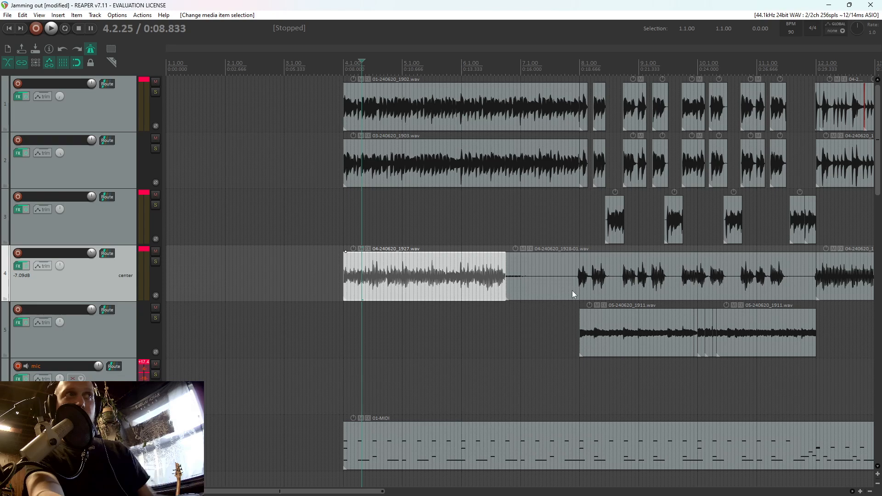
click(576, 279)
key(s)
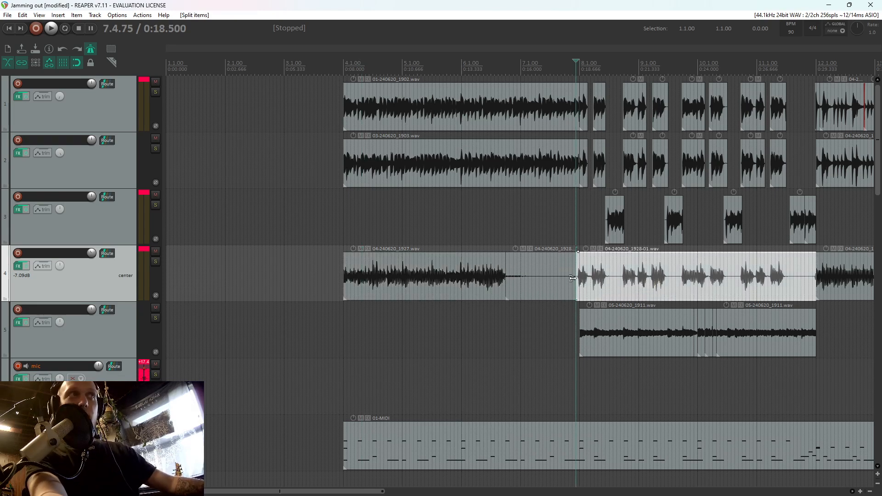
Split track 4's bass take at 8.1.00 and 8.3.25, and delete the short piece before 8.1.00
scroll(584, 277, up, 3)
click(528, 277)
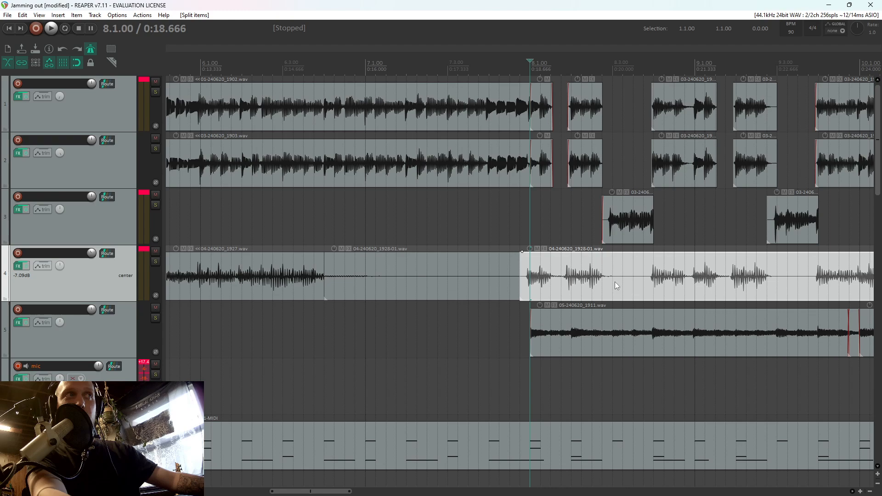
click(614, 282)
click(624, 277)
key(s)
click(542, 275)
scroll(557, 274, up, 3)
drag(545, 274, 550, 277)
click(500, 279)
key(Delete)
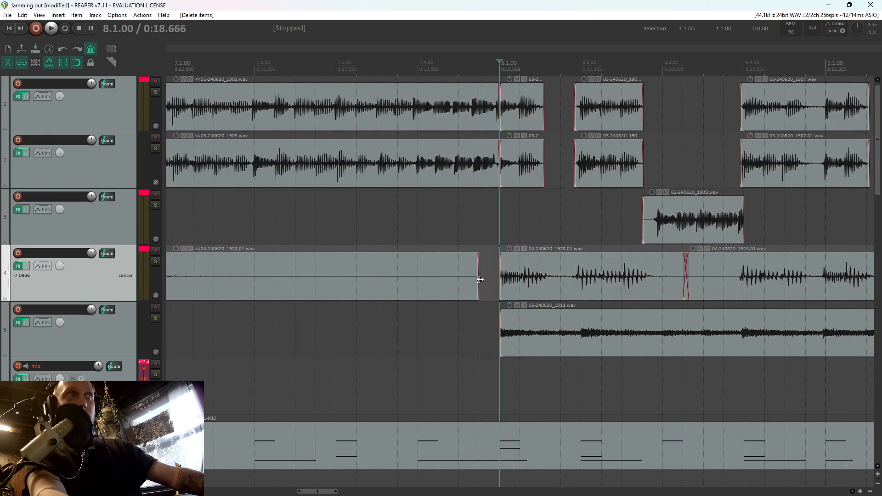
Delete the silent bass item on track 4 between the first take and bar 8
scroll(436, 287, down, 5)
click(428, 283)
key(Delete)
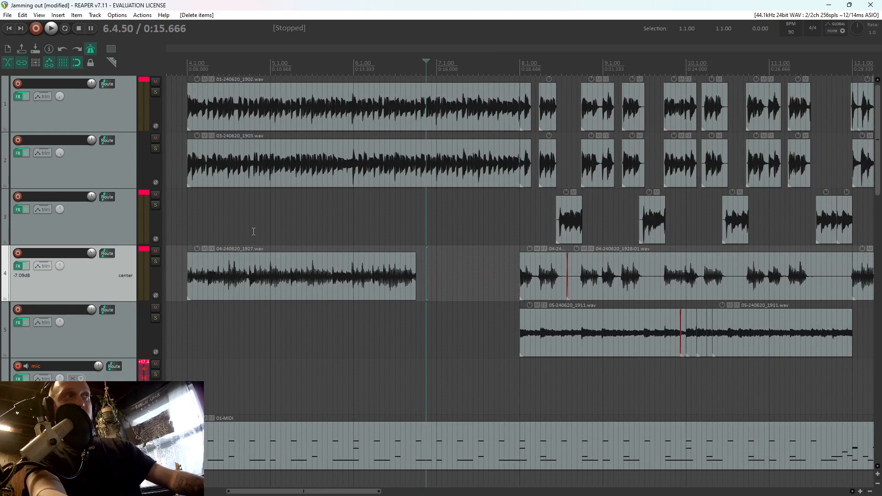
Play back from 3.4.75 and check the Pro-G gate in the mic track's FX chain
click(190, 231)
click(183, 229)
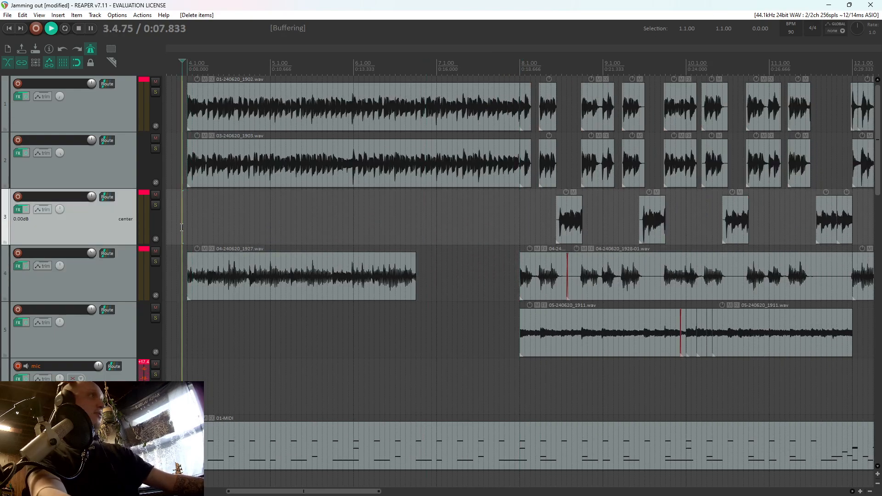
key(space)
key(space)
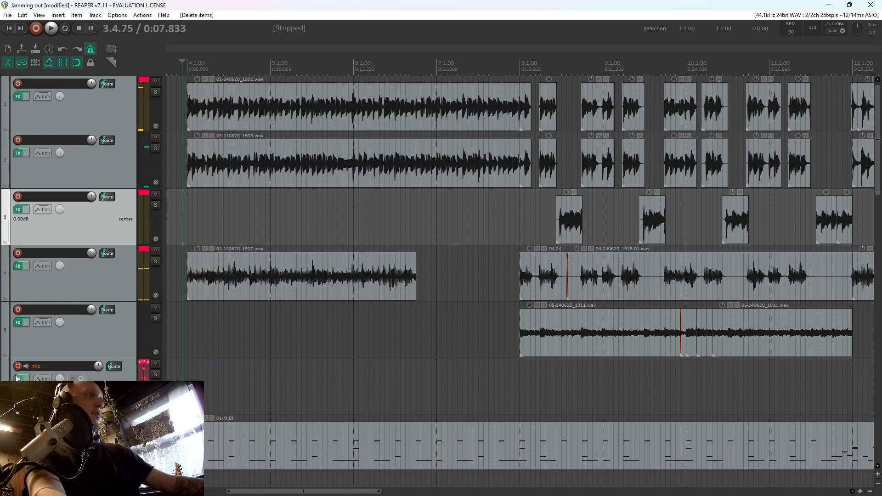
click(17, 380)
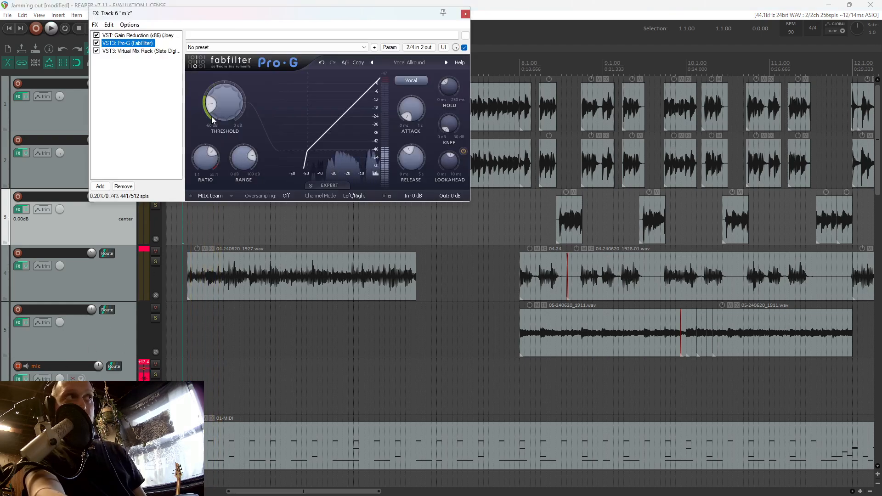
click(466, 14)
Examine the guitar and bass items between bars 8 and 16 for pauses that need tightening
scroll(454, 172, down, 2)
scroll(602, 210, up, 3)
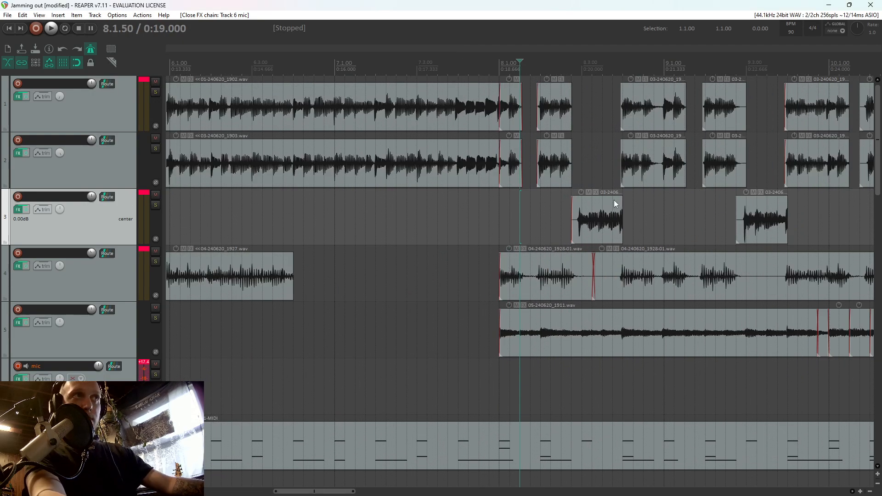
click(655, 170)
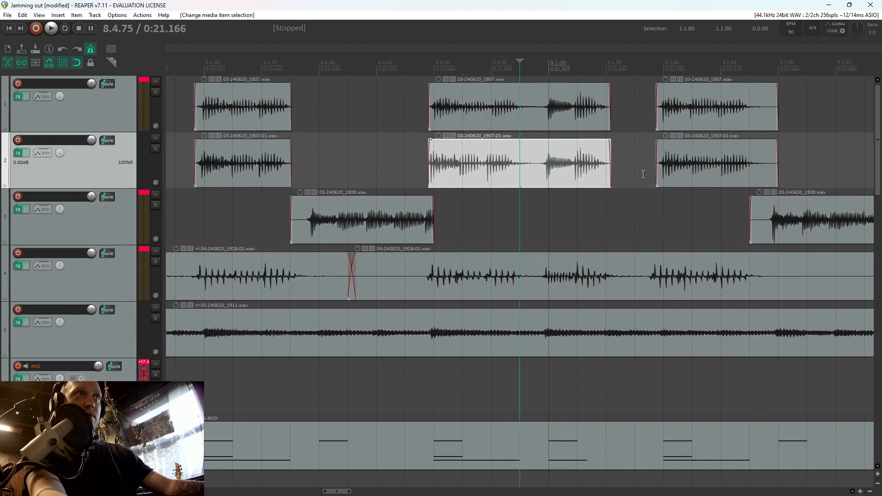
scroll(561, 197, down, 2)
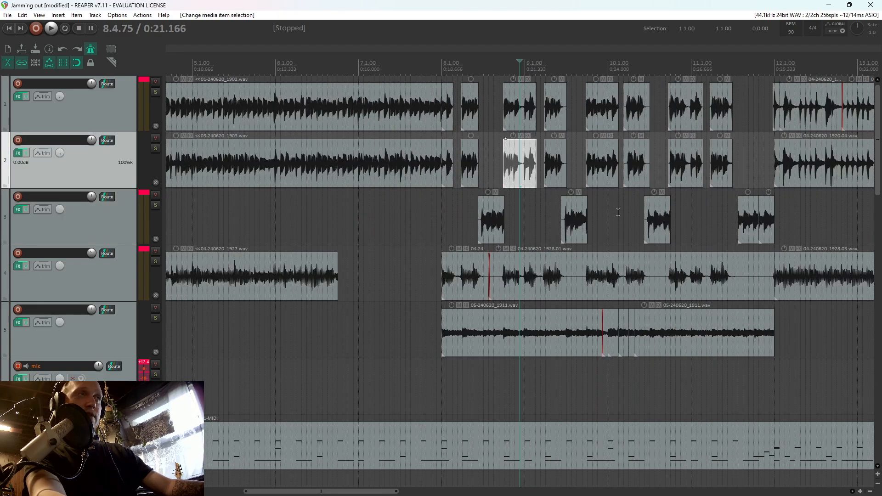
click(815, 214)
scroll(802, 213, down, 1)
scroll(666, 212, up, 3)
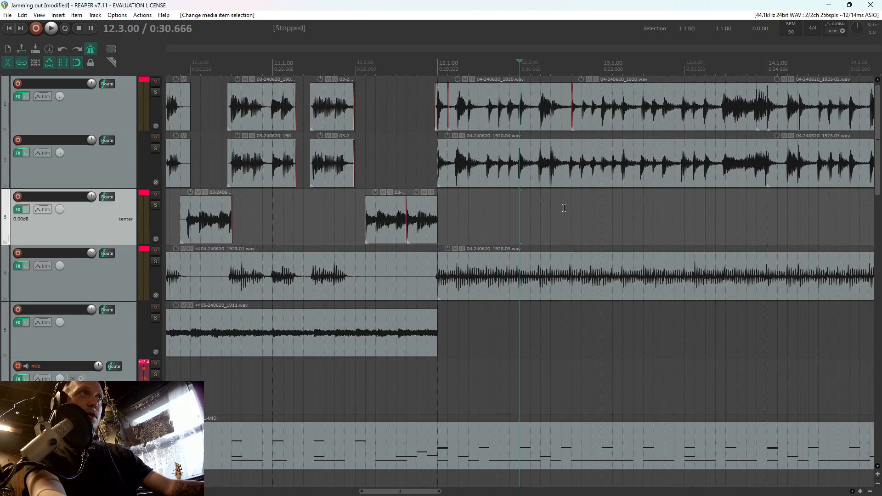
scroll(570, 208, up, 2)
scroll(617, 205, down, 3)
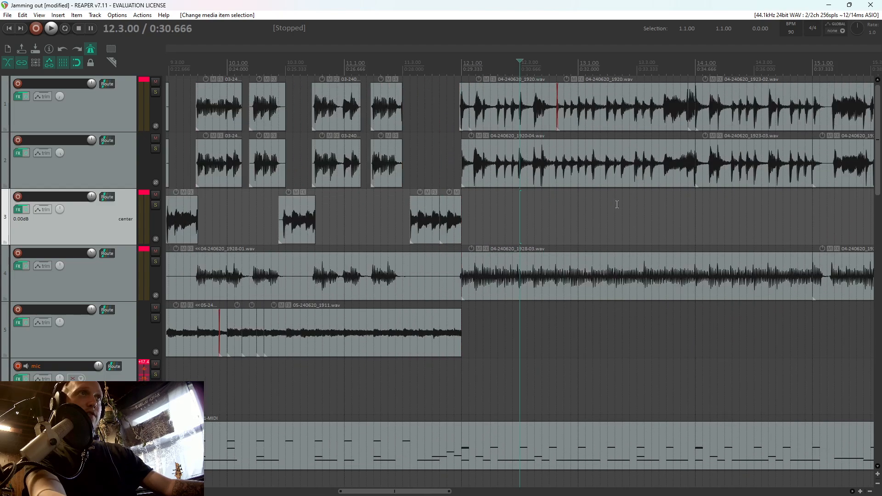
click(703, 198)
scroll(718, 198, down, 1)
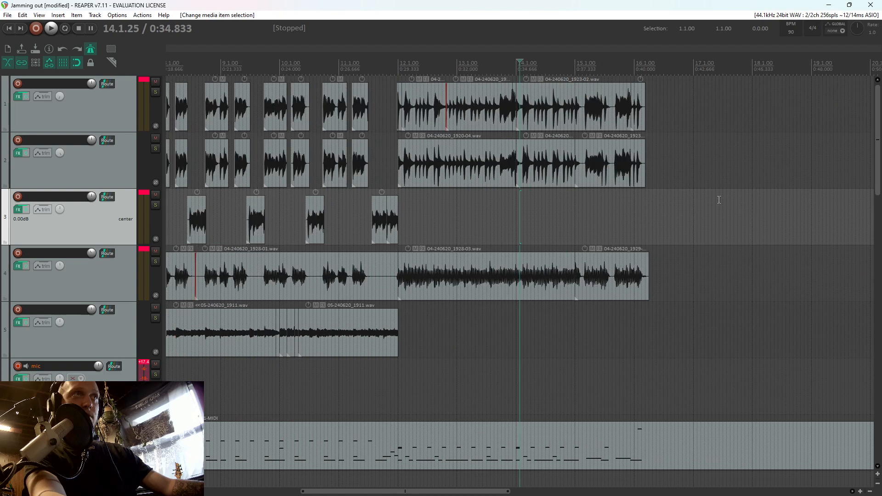
scroll(719, 200, up, 3)
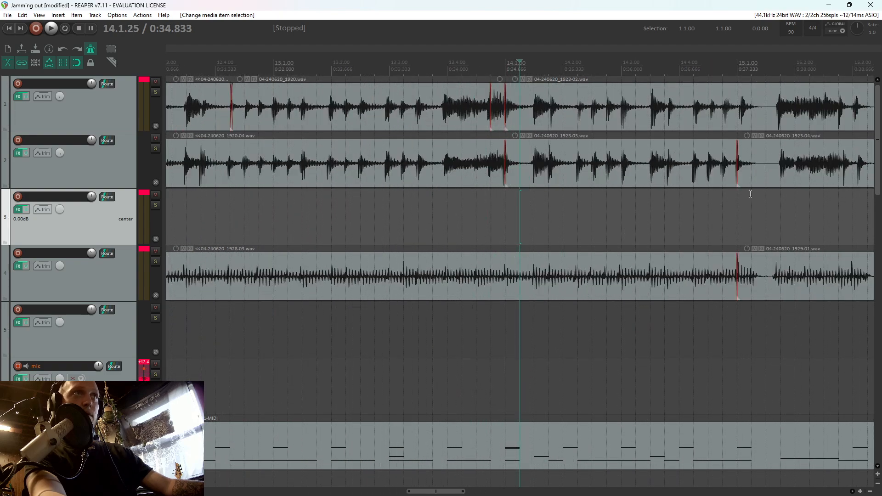
Split the guitar items on tracks 1 and 2 at 15.1.50, and split track 1 also at 15.1.00
click(761, 174)
scroll(760, 173, up, 3)
key(s)
click(520, 120)
key(s)
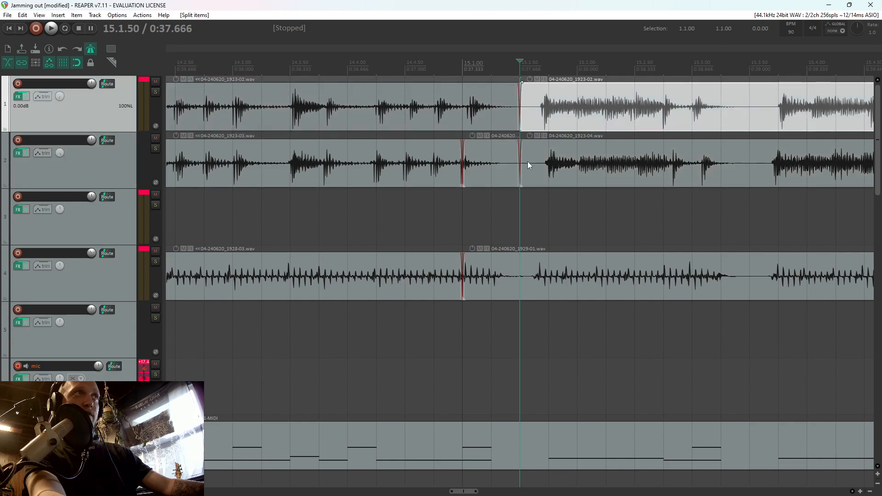
click(467, 120)
key(s)
Trim the ends of the short guitar items after 15.1.00 on tracks 1 and 2 back to where the notes stop
drag(487, 122, 483, 124)
drag(519, 177, 499, 120)
click(497, 161)
drag(503, 161, 500, 162)
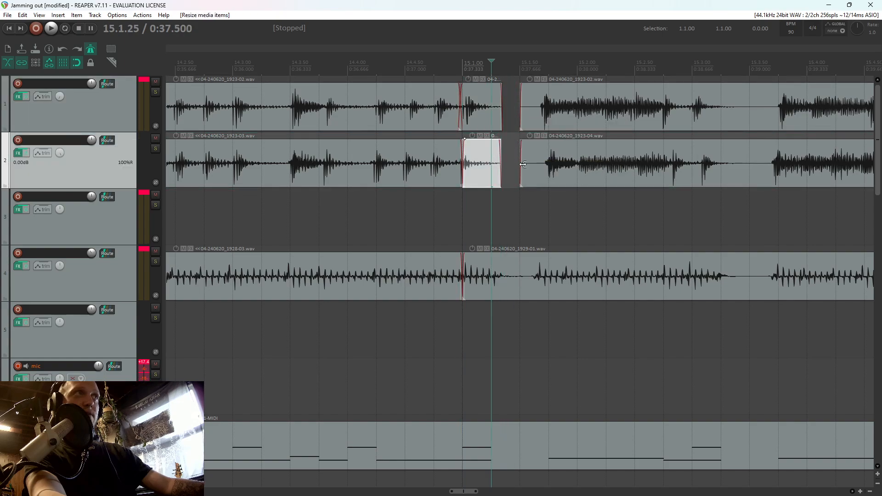
Trim the starts of both guitar items after 15.1.50 forward to just before the riff begins
drag(529, 121, 522, 113)
drag(537, 117, 540, 118)
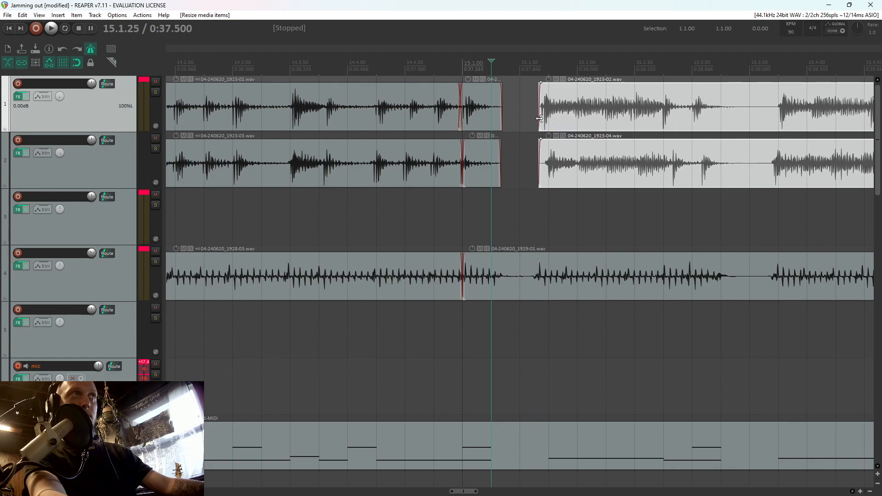
Split the guitar items on tracks 1 and 2 at 15.3.50
click(749, 164)
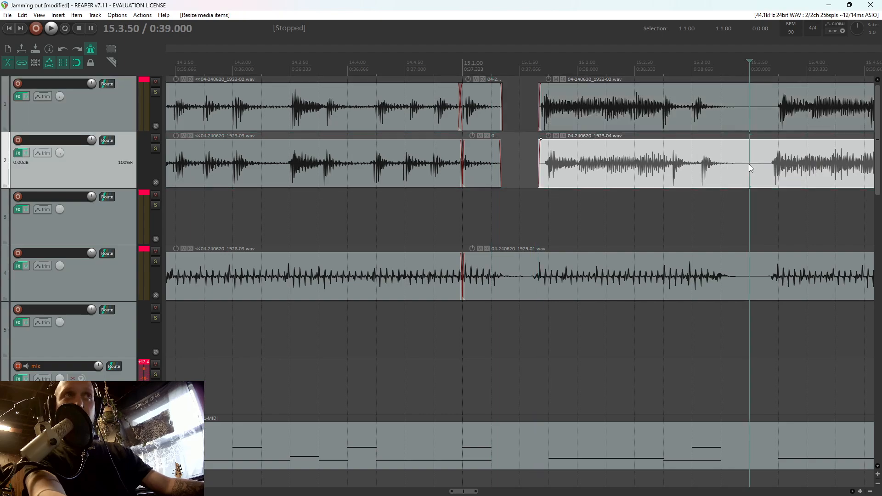
click(749, 115)
key(s)
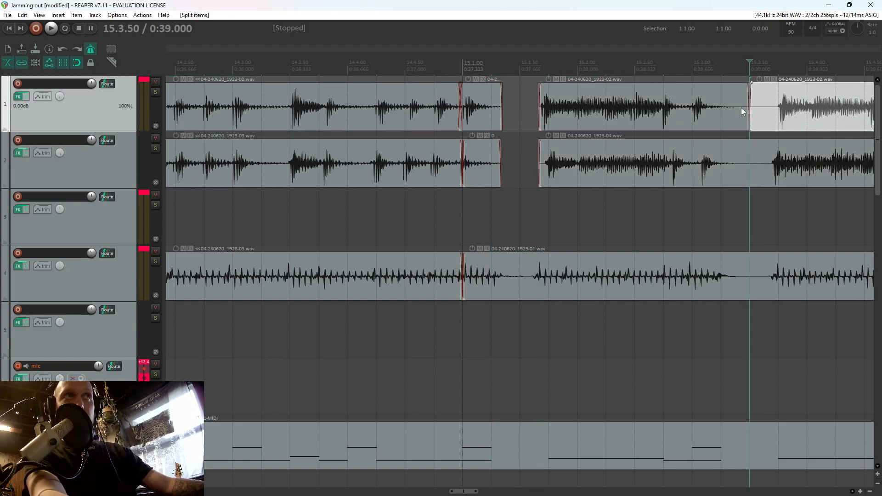
click(749, 156)
key(s)
Trim the guitar items on tracks 1 and 2 away from both sides of 15.3.50 to clear the silence, and play the result
drag(732, 147, 740, 117)
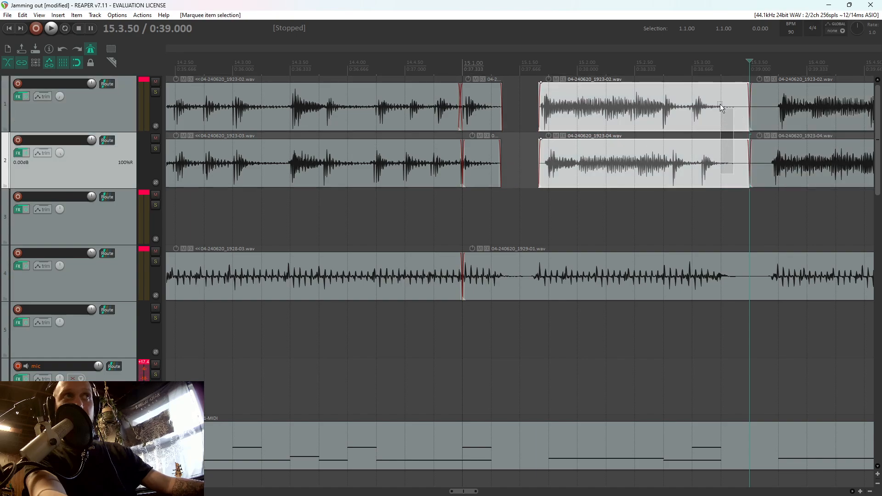
drag(735, 165, 697, 89)
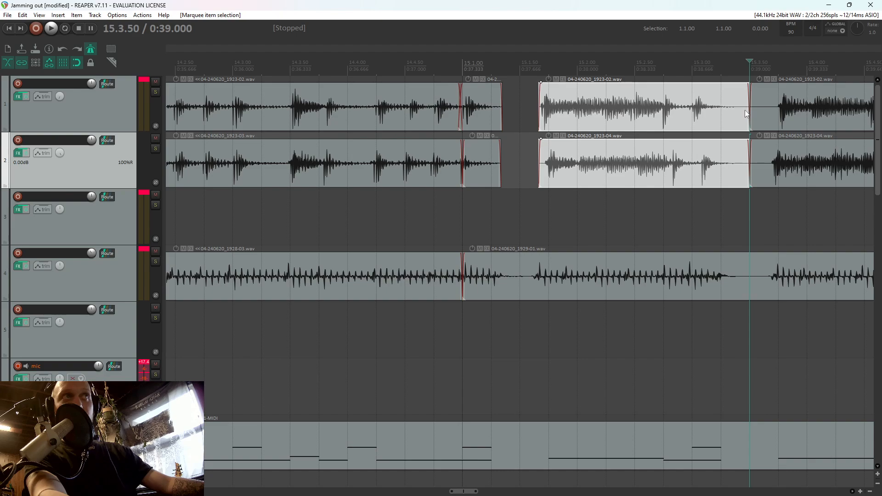
mouse_move(748, 116)
mouse_down()
mouse_move(718, 118)
mouse_move(731, 117)
mouse_up()
drag(759, 163, 775, 123)
click(531, 125)
key(space)
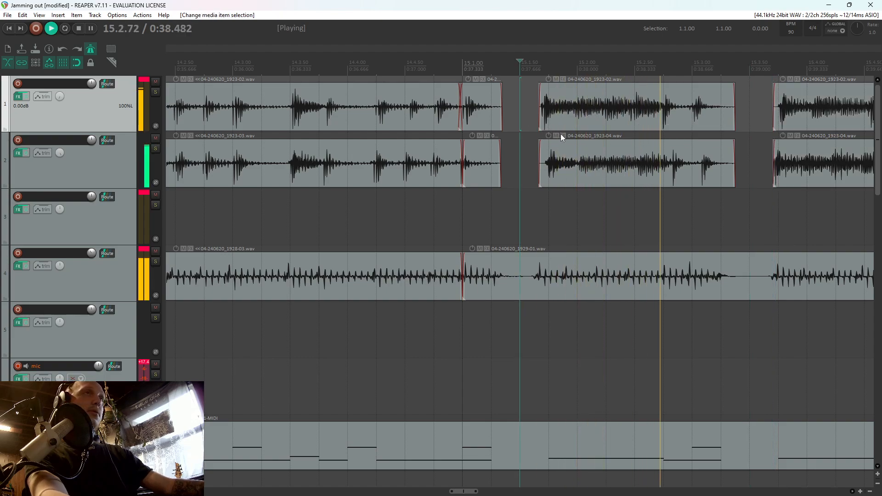
key(space)
Split the track 2 guitar item just before 15.2.75, move its last notes earlier towards those on track 1, and play the passage
click(689, 170)
key(s)
mouse_move(688, 170)
mouse_down()
mouse_move(660, 170)
mouse_move(697, 174)
mouse_up()
click(554, 208)
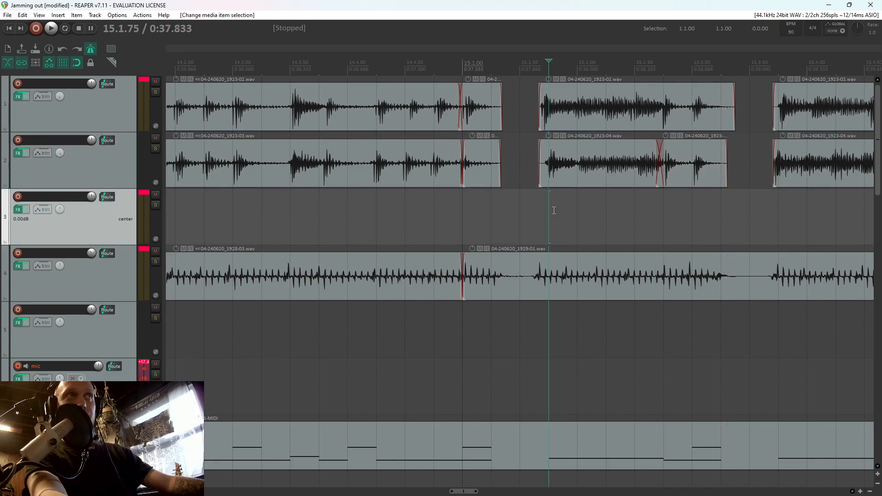
key(space)
key(space)
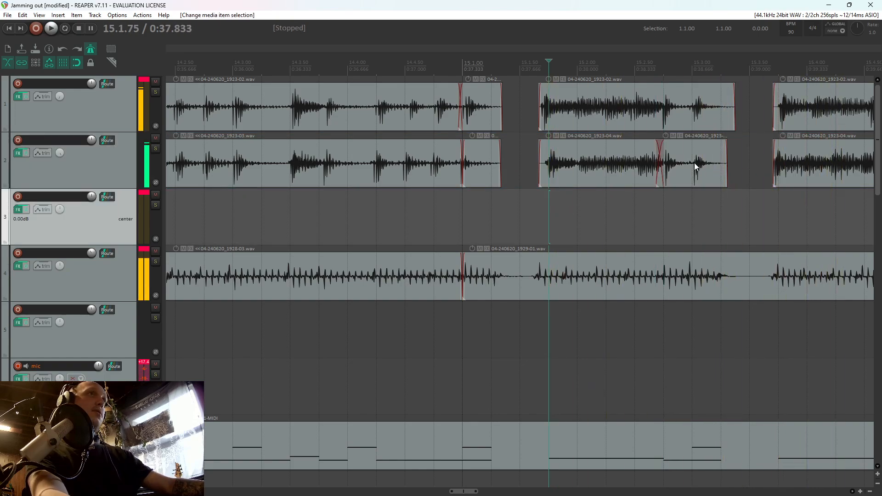
Nudge the split-off final notes on track 2 into line with track 1 and play from 15.2.50
click(696, 164)
scroll(696, 164, up, 4)
drag(538, 175, 532, 176)
click(493, 118)
click(329, 219)
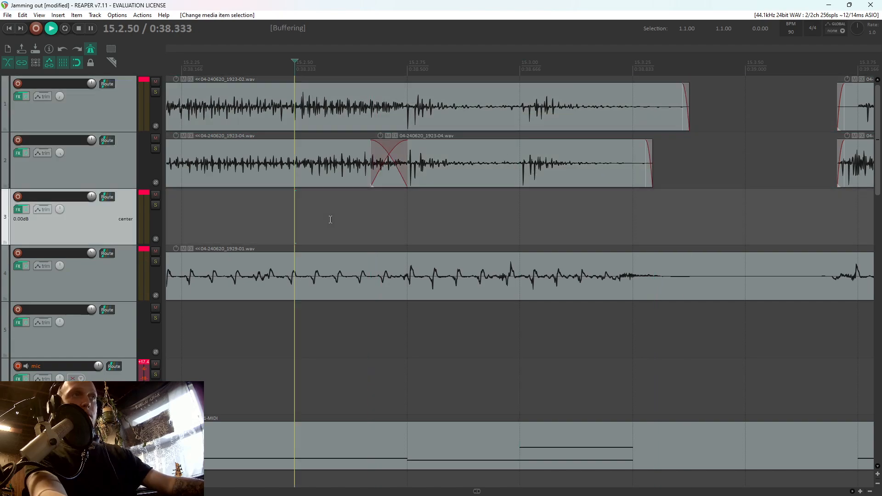
Split the bass item on track 4 at 15.3.50 and trim the silence on both sides of the cut
scroll(627, 230, down, 2)
click(602, 275)
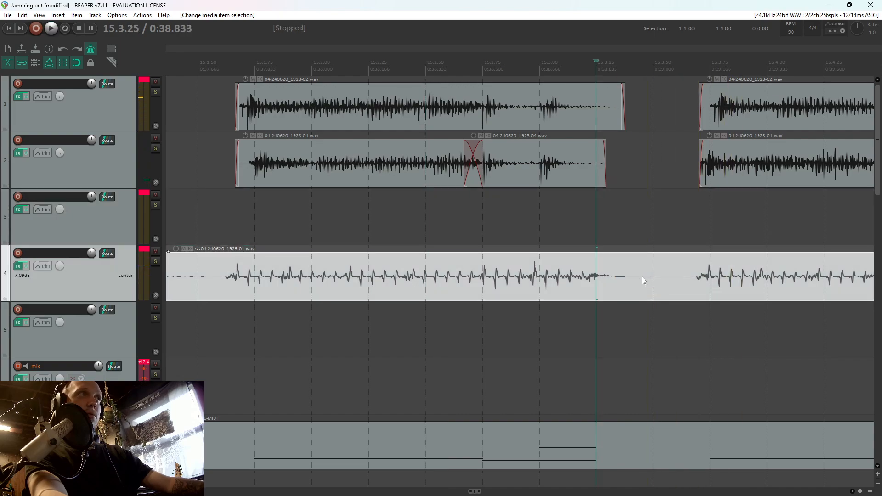
click(642, 277)
key(s)
drag(653, 275, 693, 277)
Split the track 4 bass item at 8.1.75 and trim both sides to match the guitar stop
scroll(600, 275, down, 4)
scroll(388, 294, down, 3)
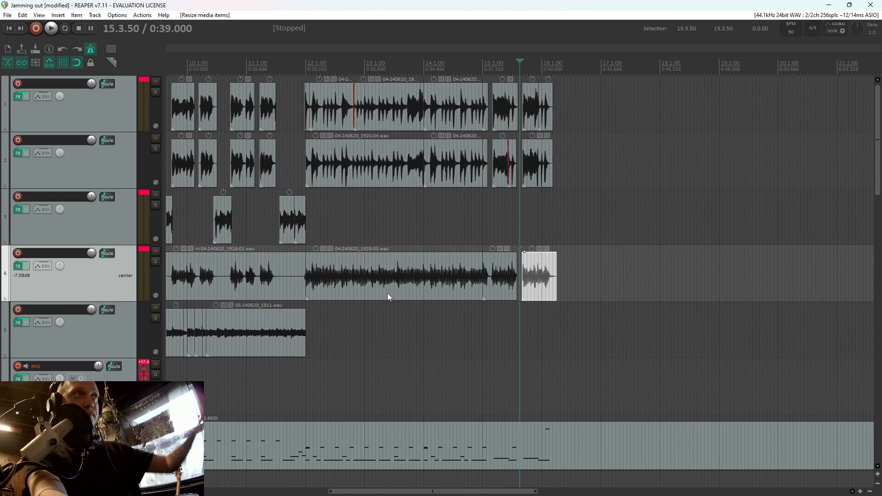
click(303, 377)
scroll(345, 364, down, 2)
click(388, 389)
scroll(390, 388, up, 4)
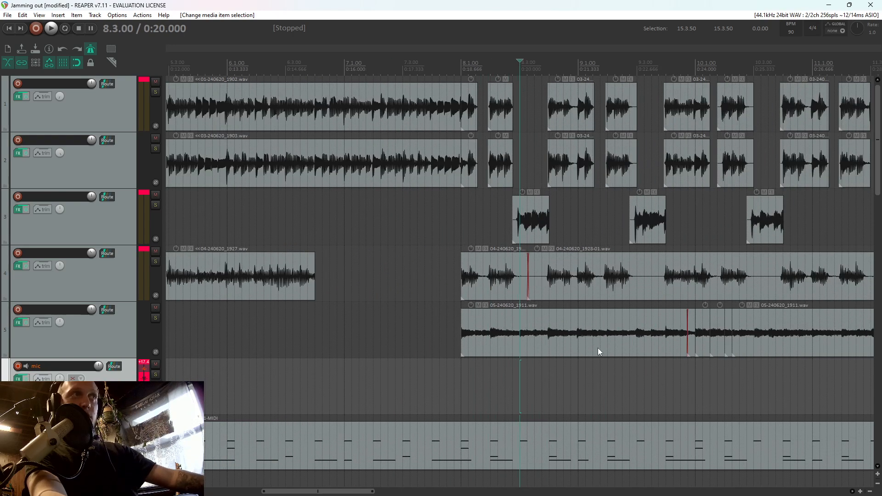
click(477, 288)
scroll(478, 289, up, 4)
click(550, 283)
key(s)
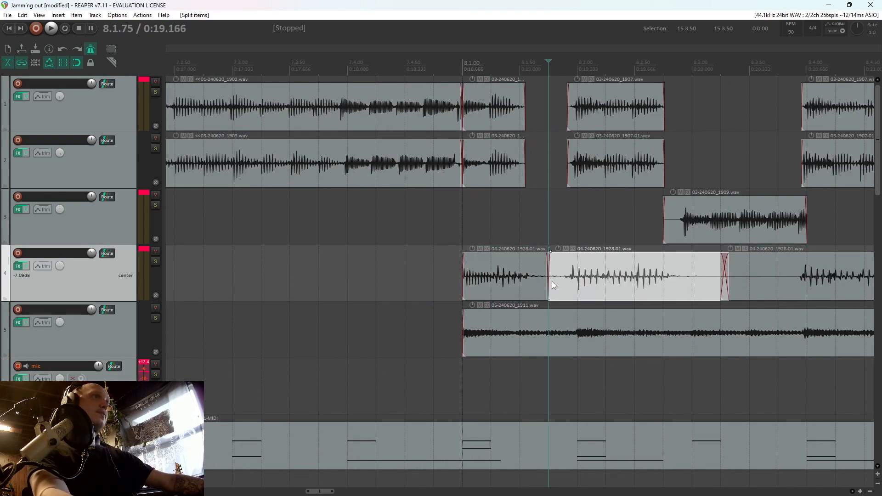
drag(550, 281, 570, 282)
drag(548, 281, 527, 281)
Split the bass at 8.3.00, delete the short silent piece after it, and trim the neighbouring items to where the notes sound
click(693, 287)
key(s)
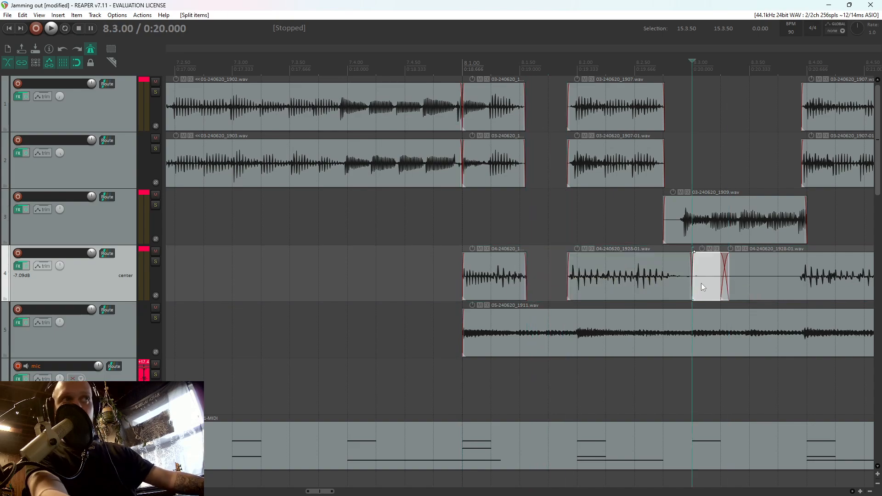
key(Delete)
drag(691, 280, 790, 289)
click(721, 279)
double_click(722, 279)
click(754, 284)
Split the bass item at 9.3.00 and trim both sides so the silence before 9.4.00 is removed
scroll(608, 280, down, 4)
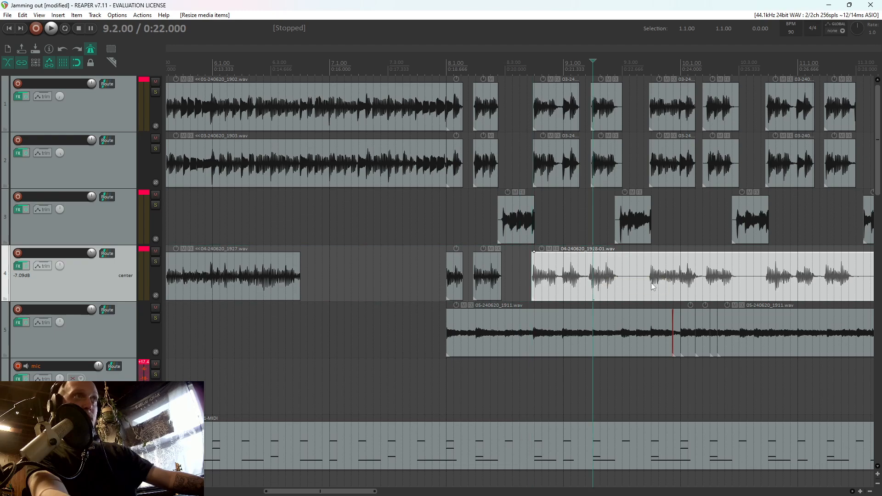
scroll(635, 283, up, 3)
click(602, 281)
key(s)
mouse_move(606, 281)
mouse_down()
mouse_move(679, 286)
mouse_move(597, 283)
mouse_up()
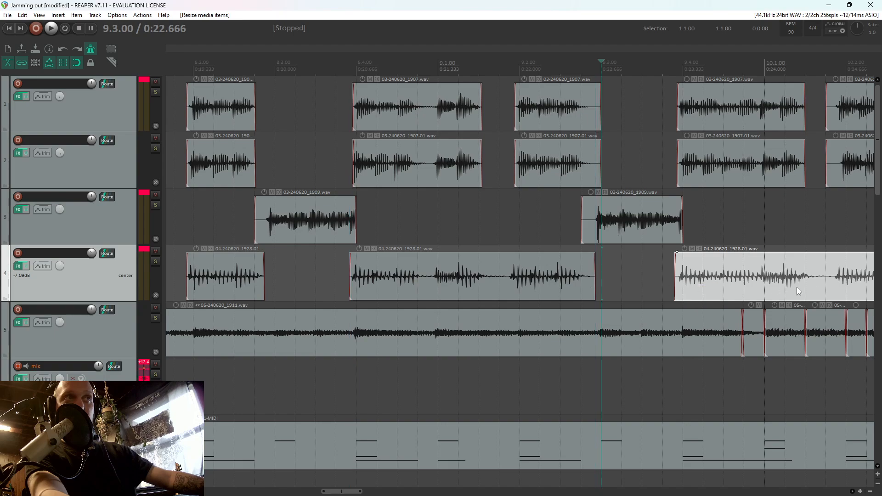
Split the bass item on track 4 at 10.1.75 and again at 10.3.50
key(s)
click(704, 281)
scroll(760, 282, down, 2)
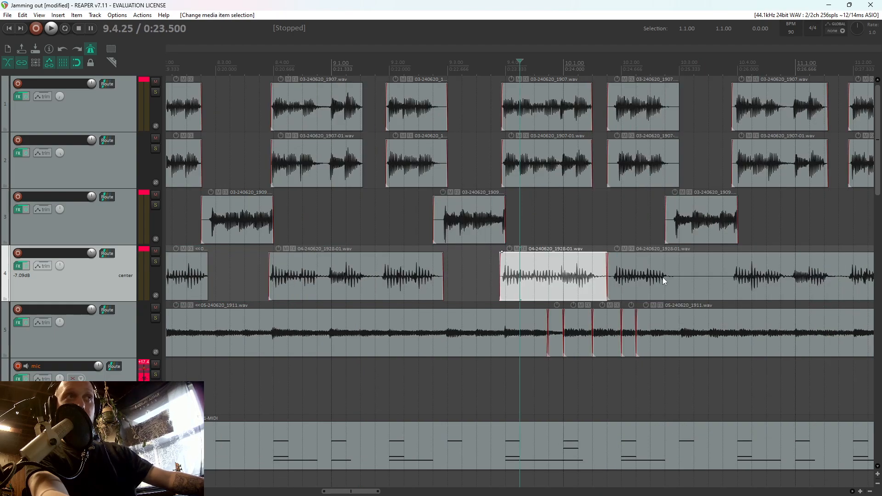
click(623, 280)
key(s)
scroll(632, 279, up, 3)
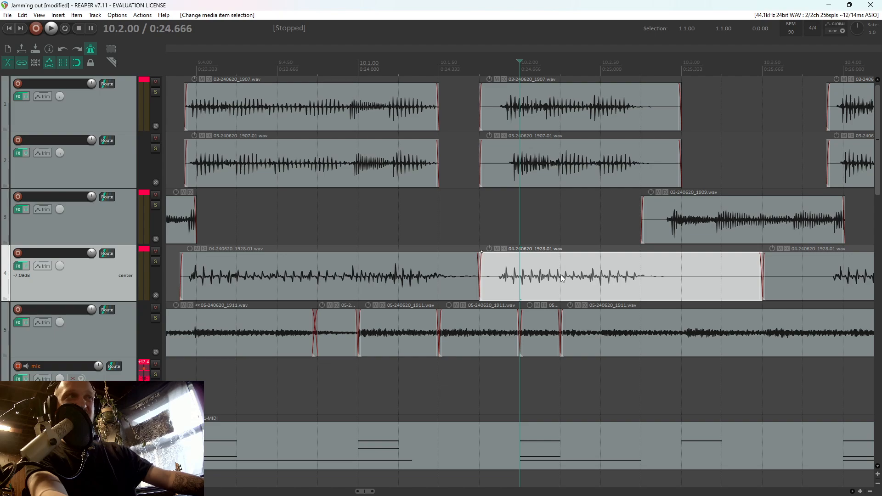
Move the bass item around 10.2.00 slightly later, split it at 10.3.00, and delete the silent remainder
drag(564, 280, 577, 280)
click(685, 279)
key(s)
click(722, 279)
key(Delete)
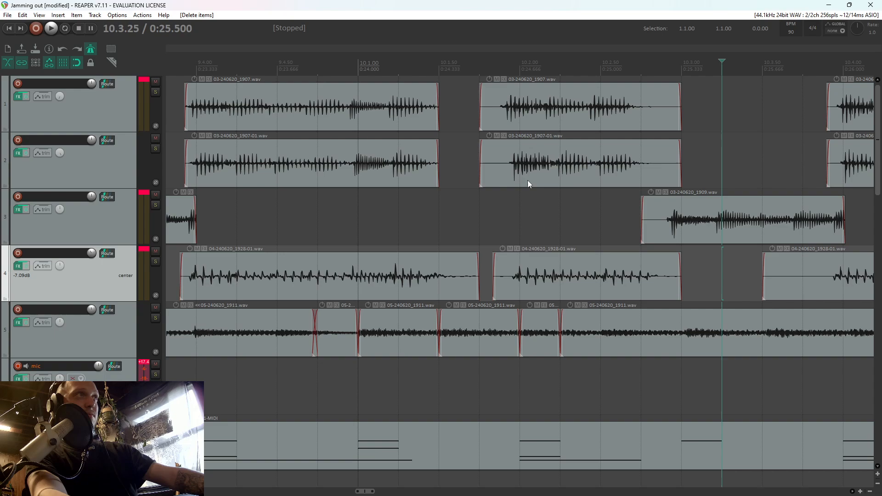
Shift the guitar items around 10.2.00 on tracks 1 and 2 slightly later so their first notes meet the beat
drag(528, 146, 532, 162)
click(514, 104)
drag(514, 104, 549, 115)
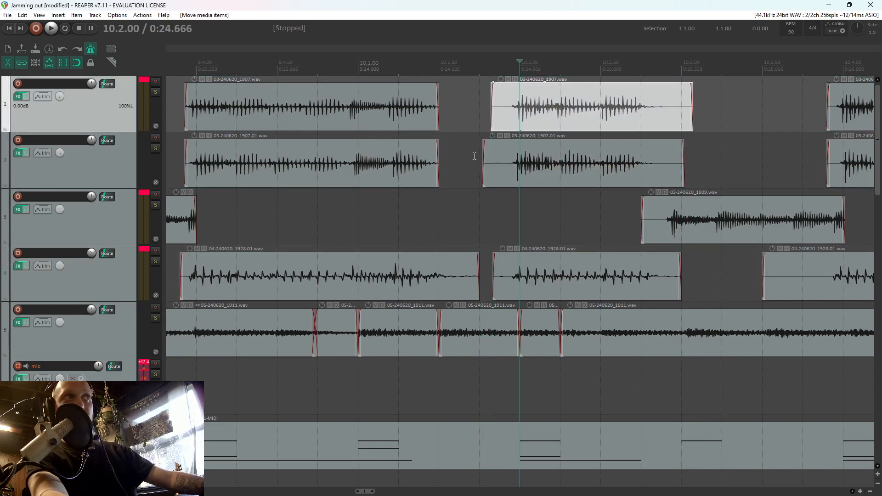
Play the arrangement from 7.4.75 to check the tightened stops
scroll(502, 174, down, 2)
scroll(371, 211, down, 3)
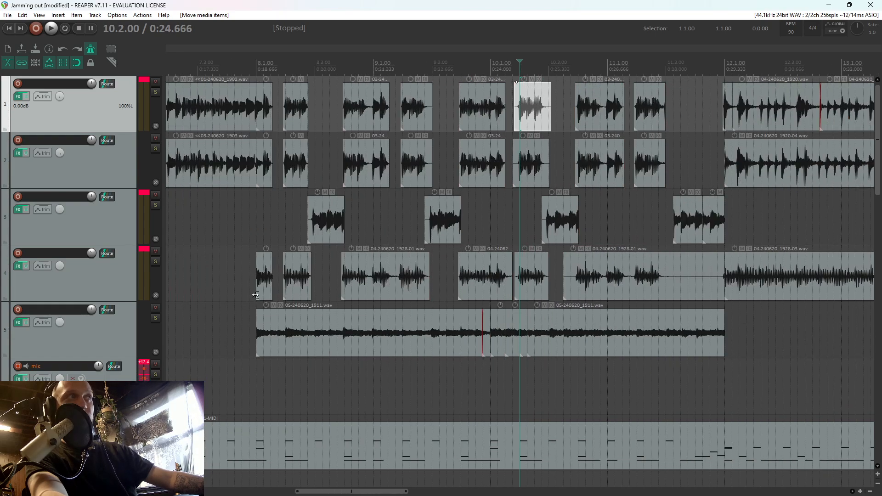
click(250, 225)
key(space)
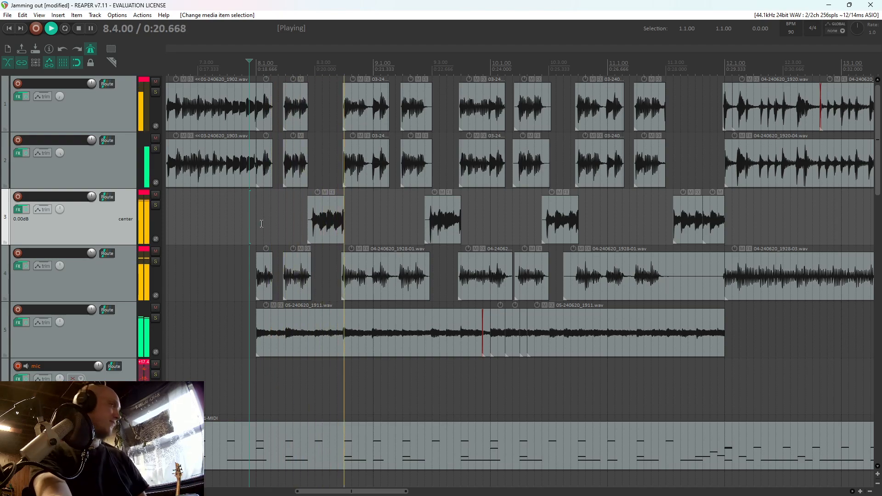
key(space)
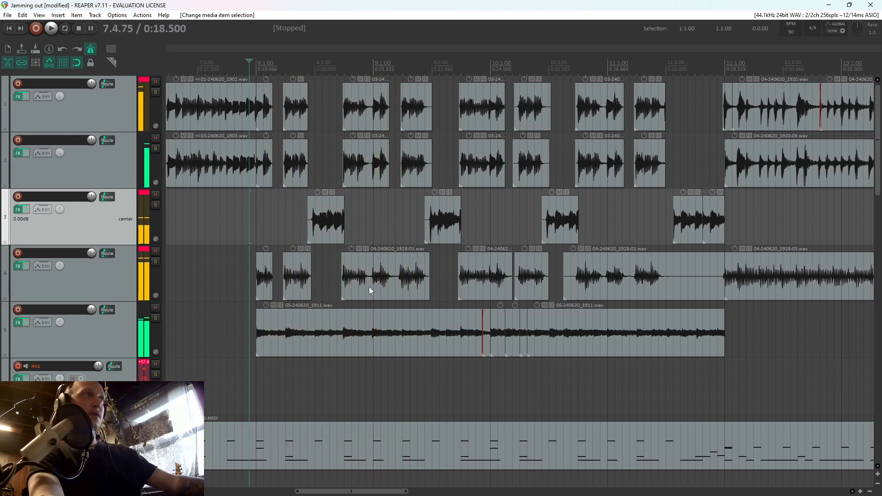
Split the bass item at 8.4.75, trim the following start to just before 9.1.00, and split again at 9.1.75
click(369, 286)
scroll(526, 263, up, 5)
key(s)
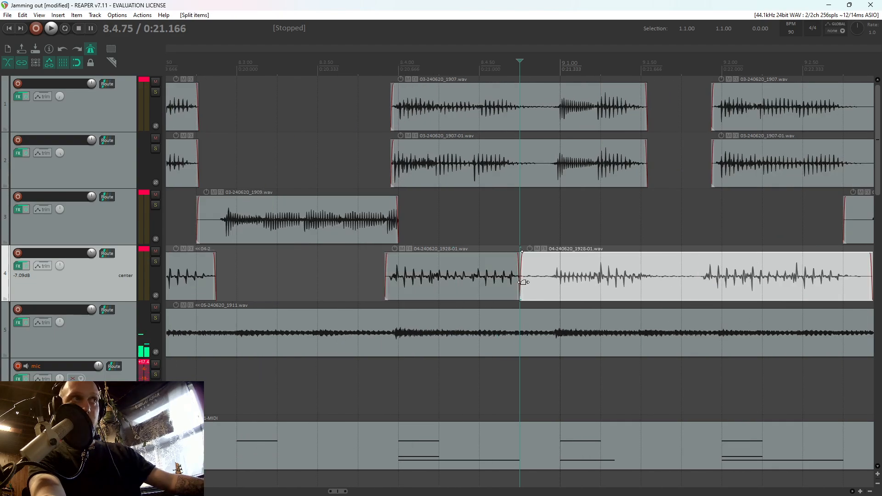
drag(522, 281, 555, 284)
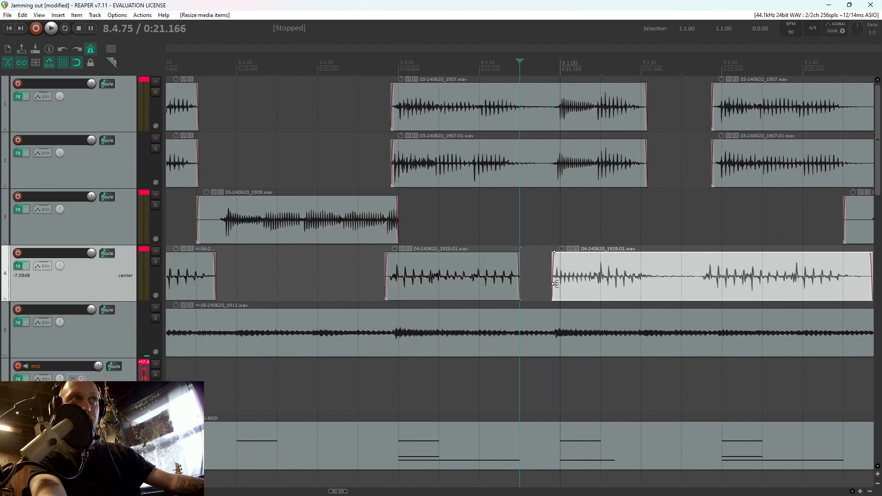
click(676, 282)
key(s)
Nudge the short bass item at 9.1.00 slightly later, extend its start back to 8.4.95, and play the passage
click(586, 281)
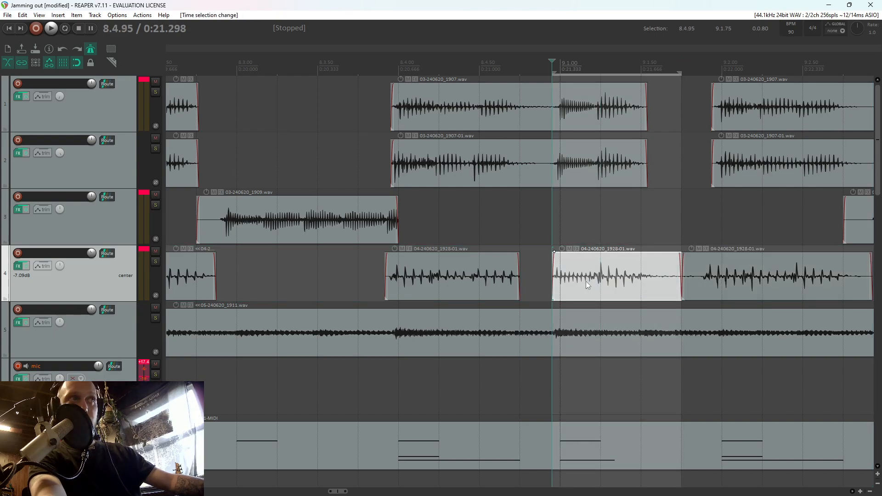
drag(587, 282, 553, 280)
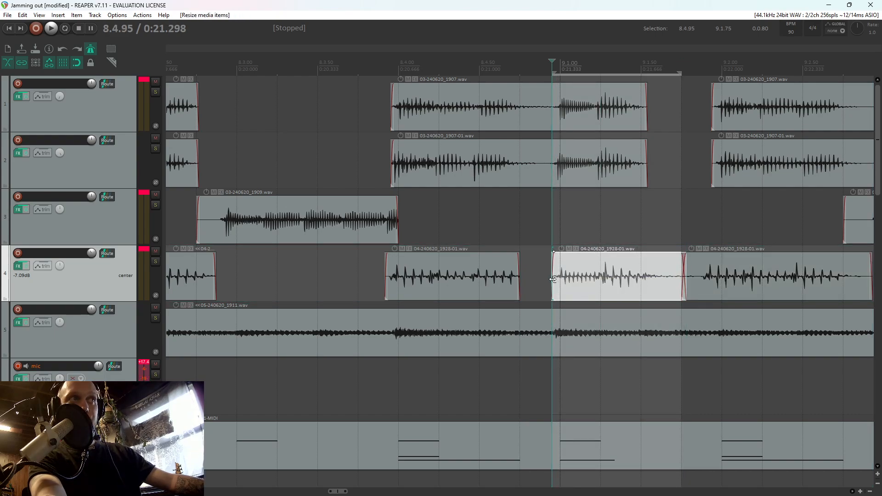
key(Escape)
click(359, 220)
key(space)
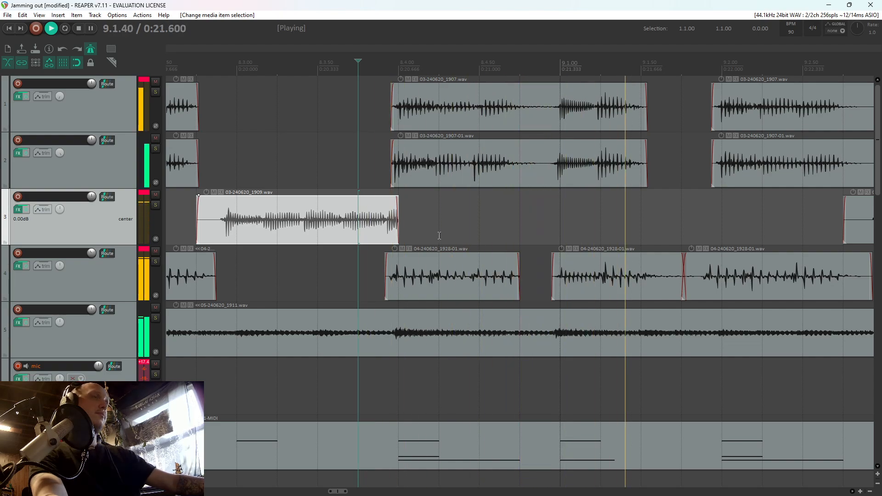
key(space)
Trim the bass items on both sides of 9.1.75 to remove the silence, and play on from 8.3.50
drag(678, 274, 701, 276)
click(318, 218)
key(space)
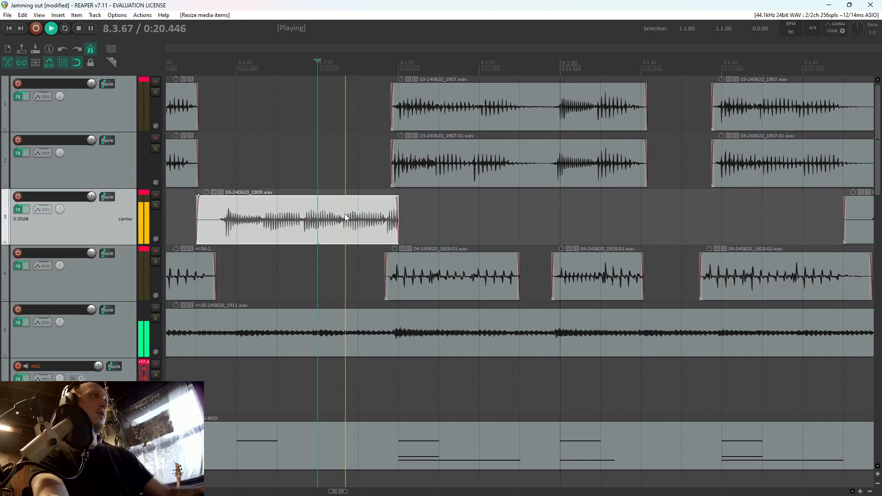
scroll(471, 202, down, 3)
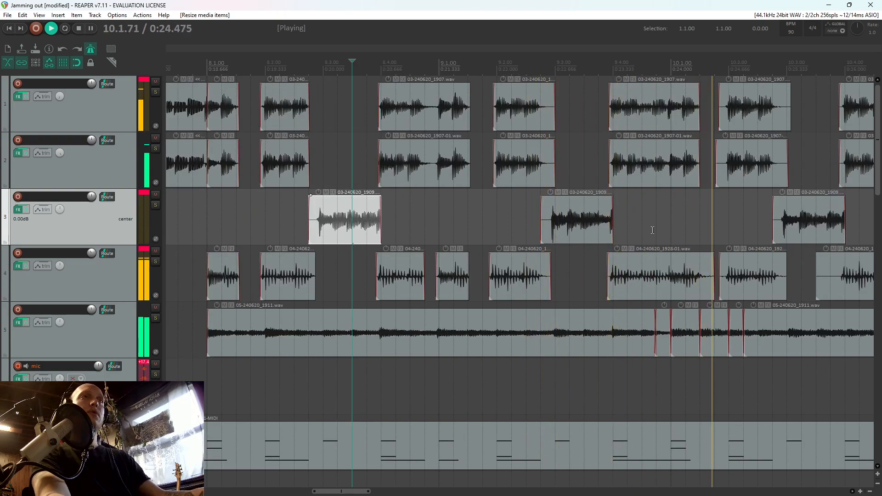
key(space)
Trim the end of the bass item before 10.2.00 back to where its notes stop, and play the transition
drag(713, 281, 702, 286)
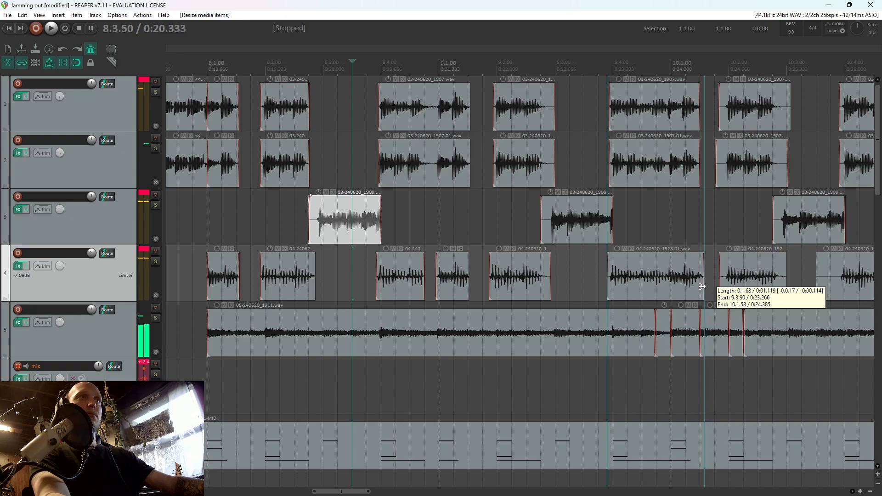
click(598, 283)
key(space)
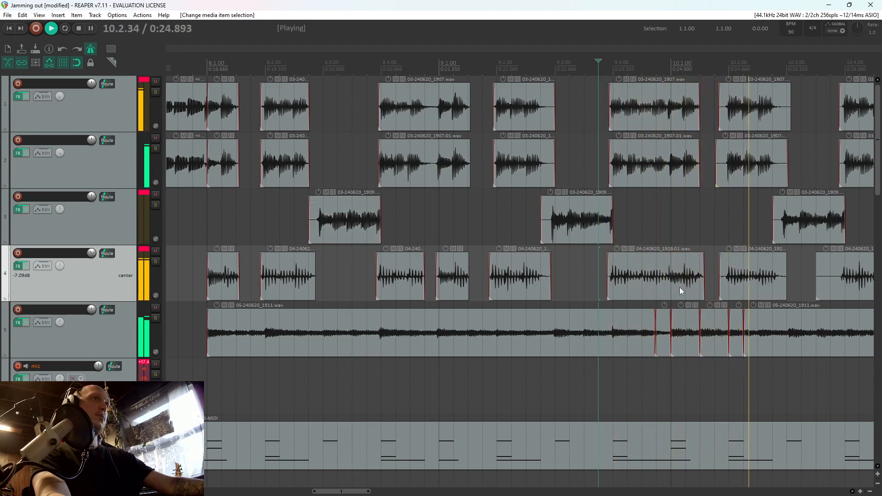
scroll(736, 283, down, 3)
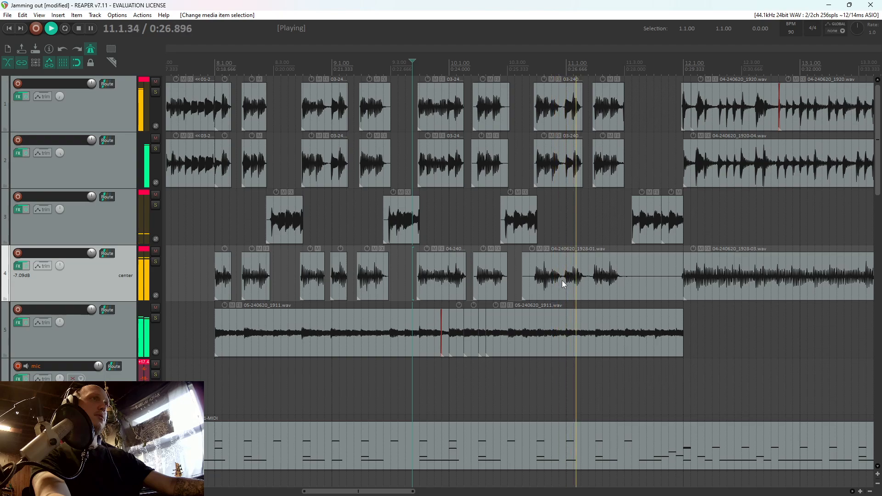
Trim the start of the bass item to just before 10.4.00, split it at 11.3.00, and delete the silence up to bar 12
drag(524, 287, 534, 290)
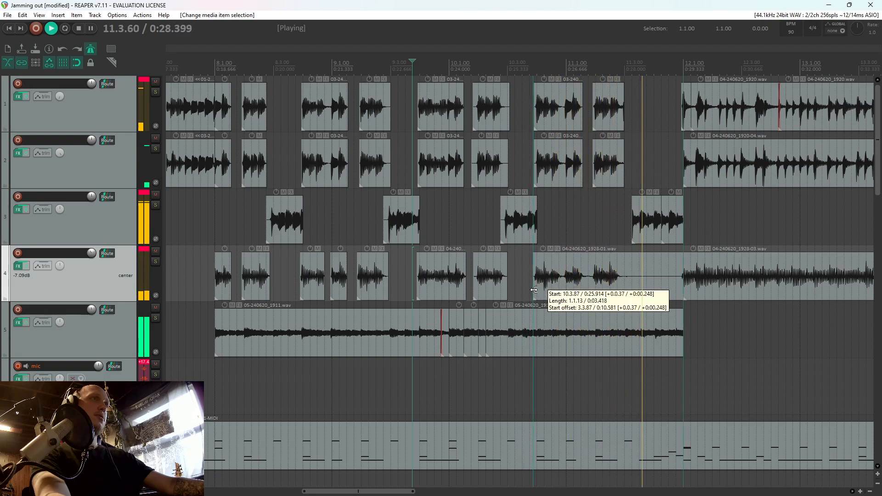
click(627, 283)
key(s)
click(656, 282)
key(Delete)
scroll(655, 282, down, 3)
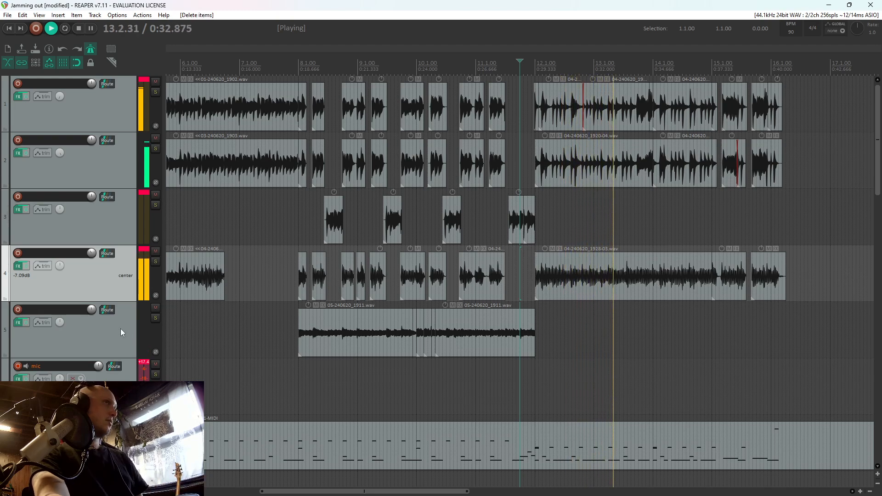
key(space)
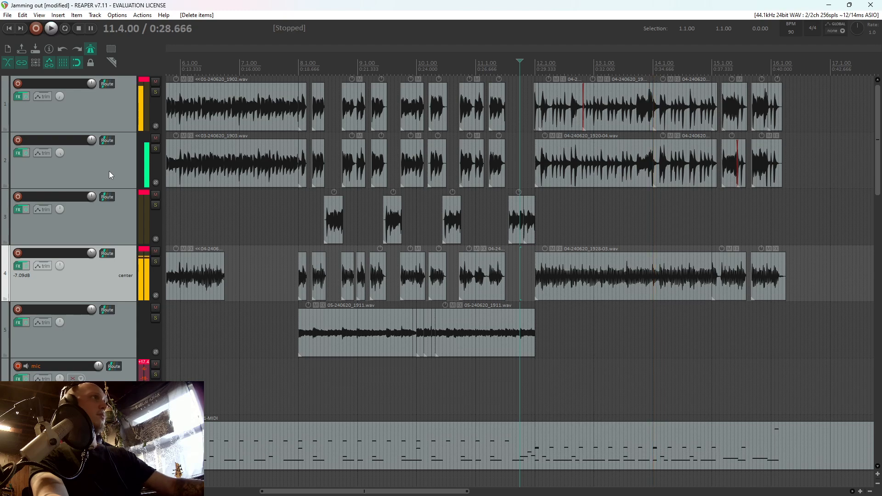
Select the guitar and bass tracks 1 to 4 and lower them together during playback, to -1.50 dB for the guitars and -8.59 dB for the bass
click(109, 171)
ctrl+click(105, 112)
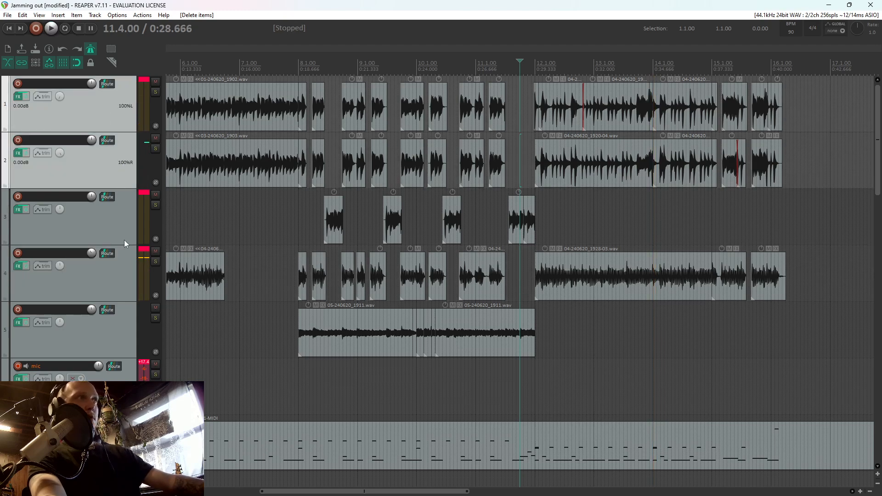
shift+click(113, 277)
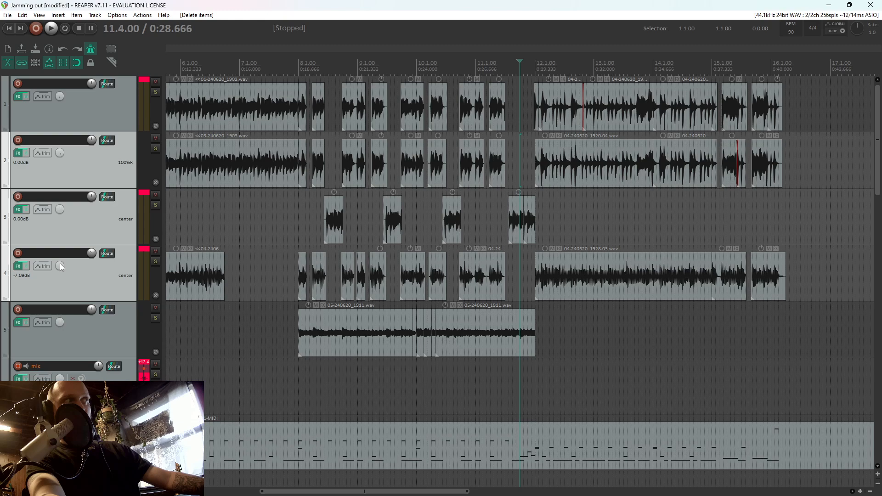
mouse_move(60, 265)
key(s)
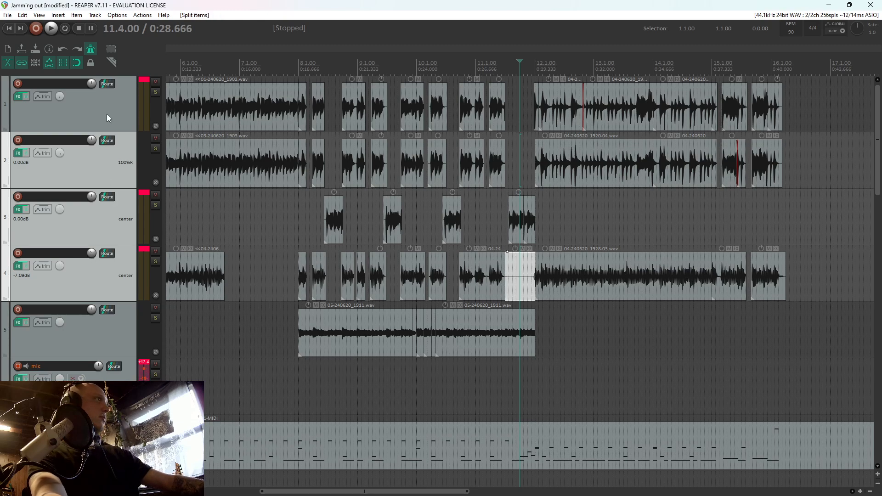
click(106, 114)
shift+click(98, 254)
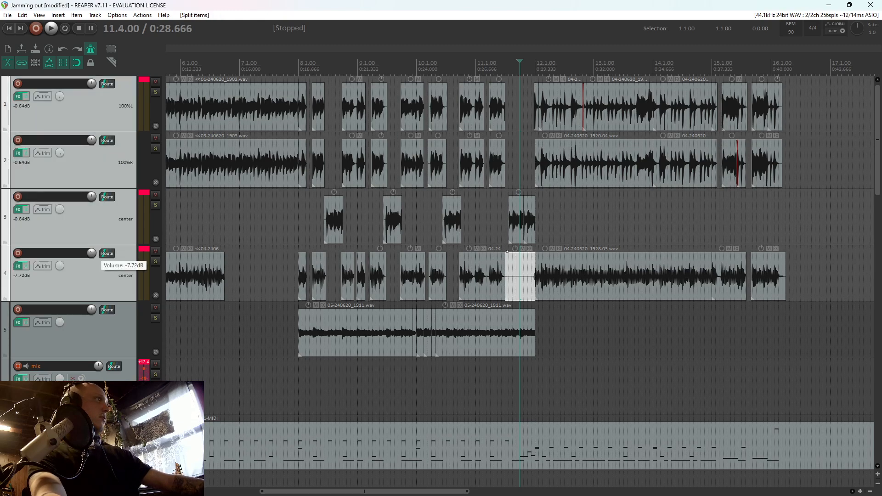
scroll(91, 254, down, 2)
key(space)
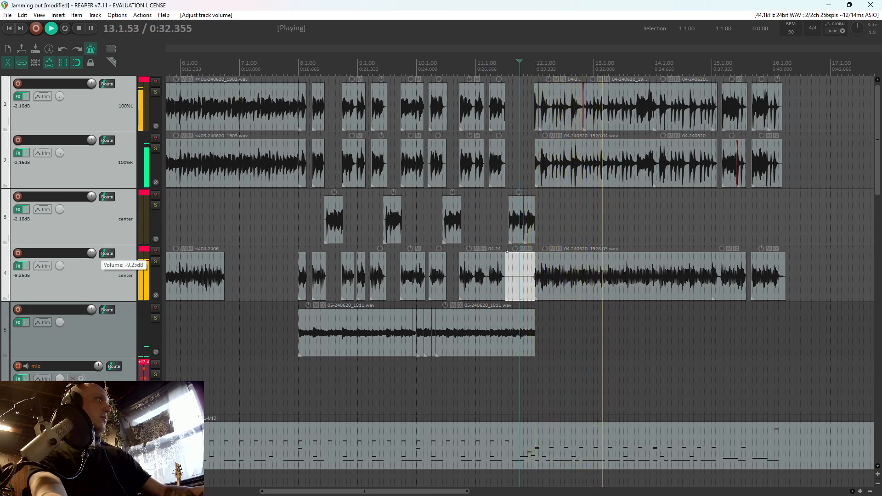
scroll(92, 253, up, 1)
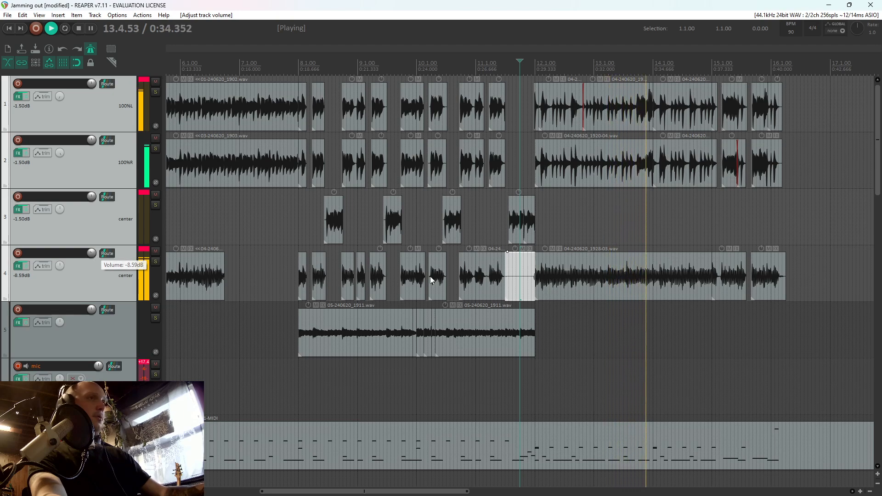
Play the arrangement from 8.2.00 to check the guitar and bass levels against the drums
scroll(431, 280, down, 4)
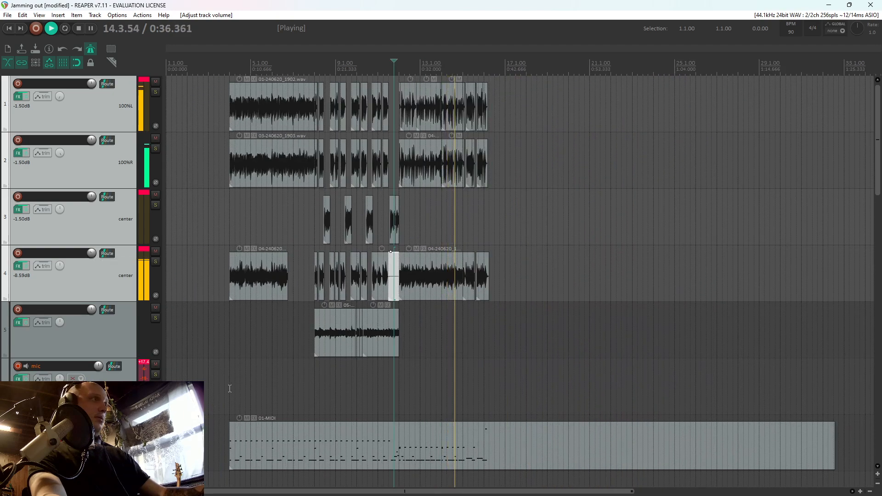
click(230, 388)
click(322, 374)
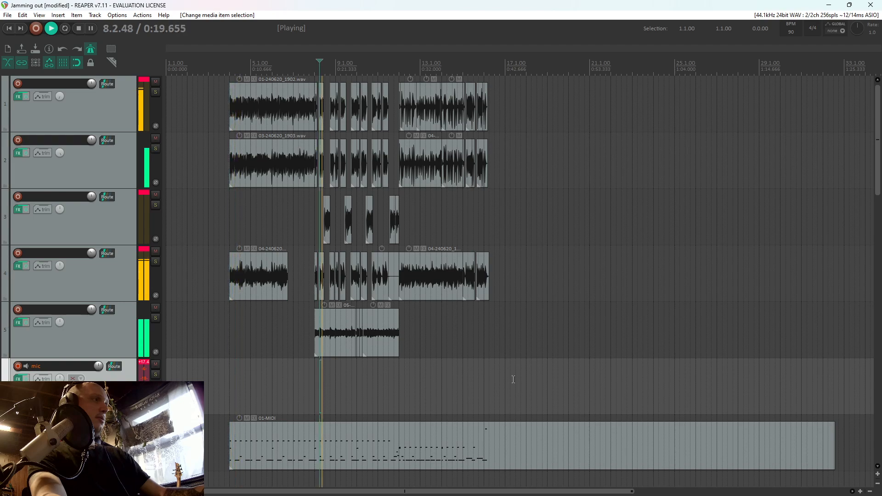
scroll(514, 380, up, 2)
key(space)
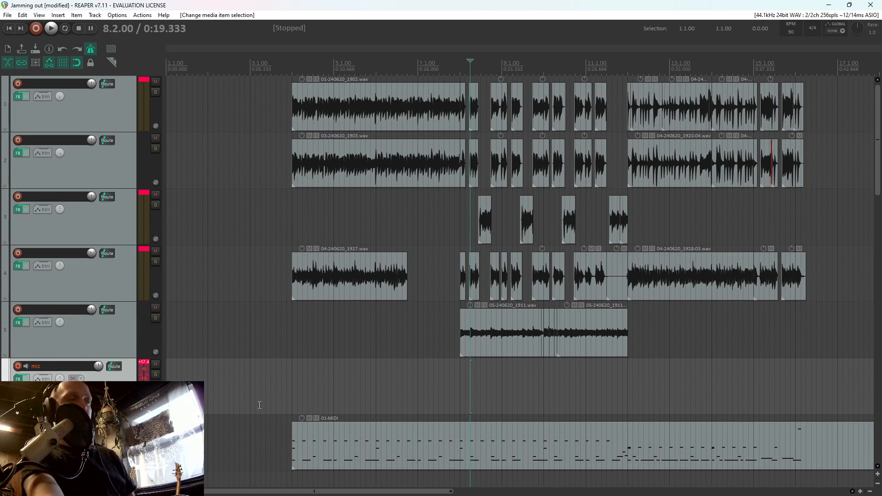
Open the drum MIDI item, examine its notes from bar 4 to bar 16, and close the editor
double_click(340, 448)
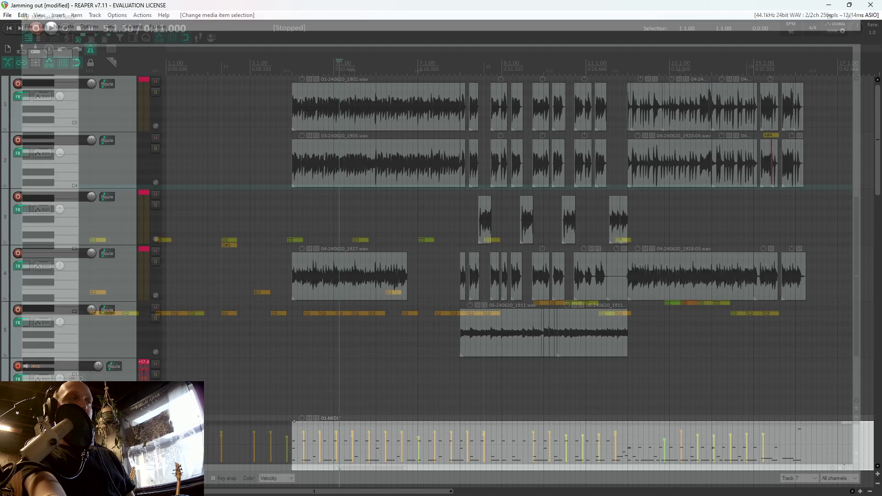
scroll(138, 355, down, 19)
scroll(126, 351, up, 13)
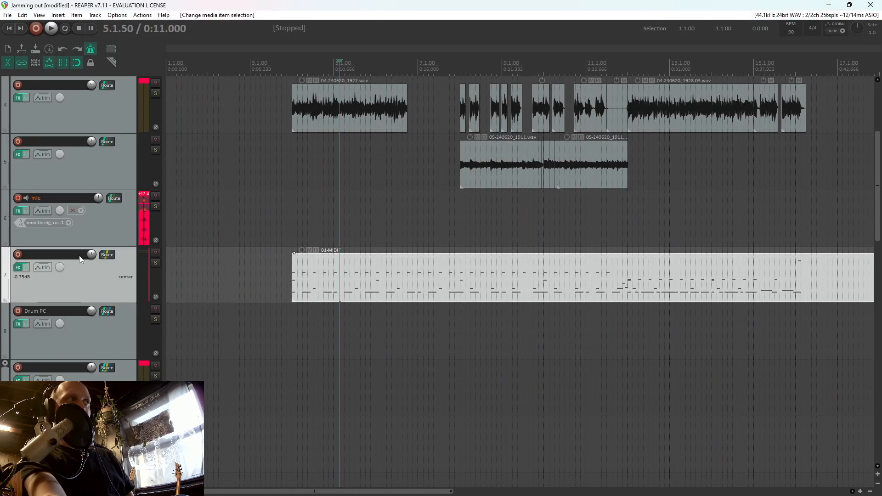
double_click(316, 284)
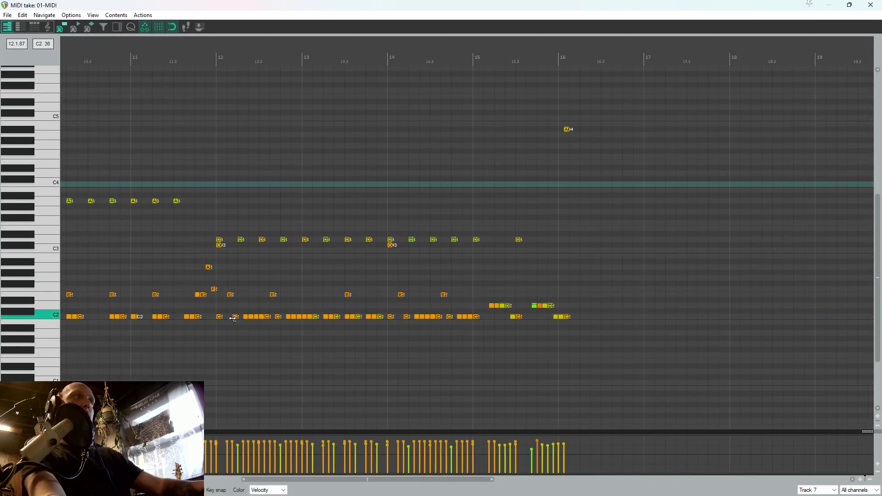
scroll(221, 315, up, 2)
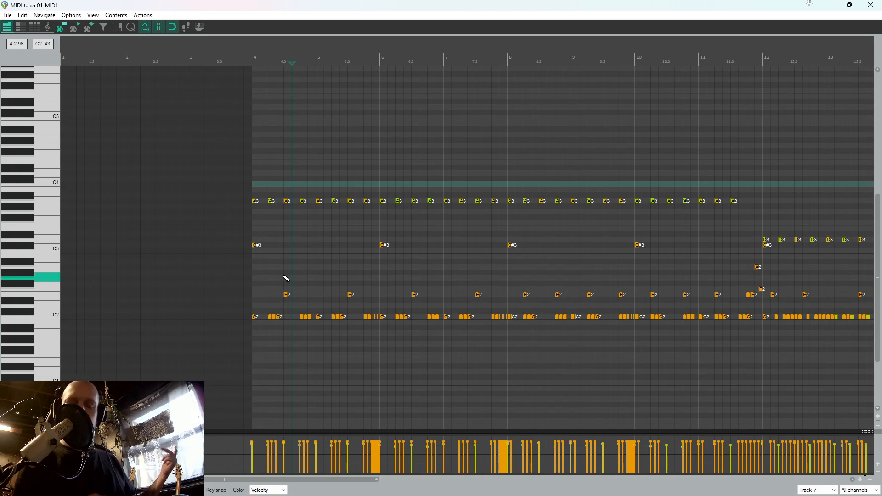
click(871, 4)
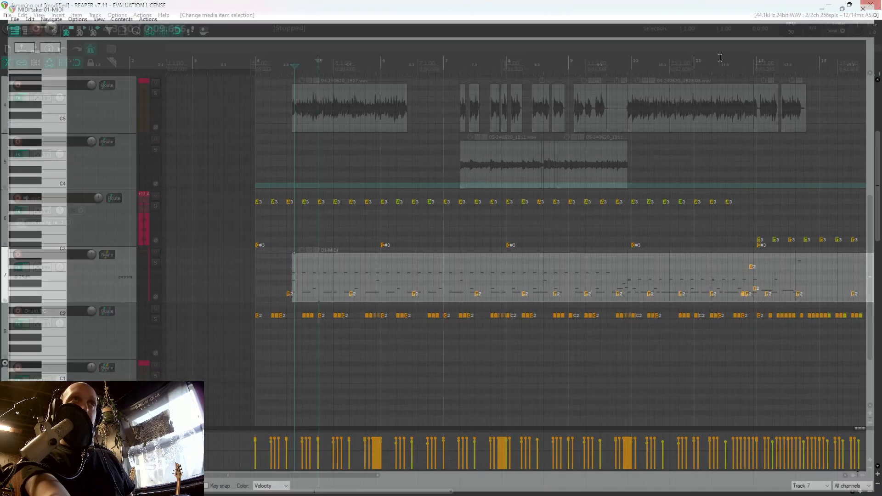
Extend the end of the first bass item on track 4 to bar 8 to fill the gap before the stops
click(477, 214)
scroll(369, 221, up, 3)
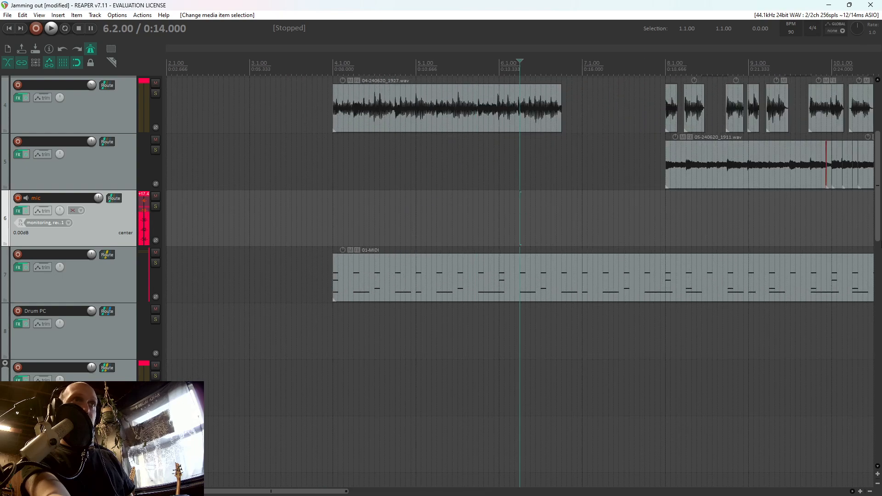
scroll(597, 319, up, 4)
click(490, 341)
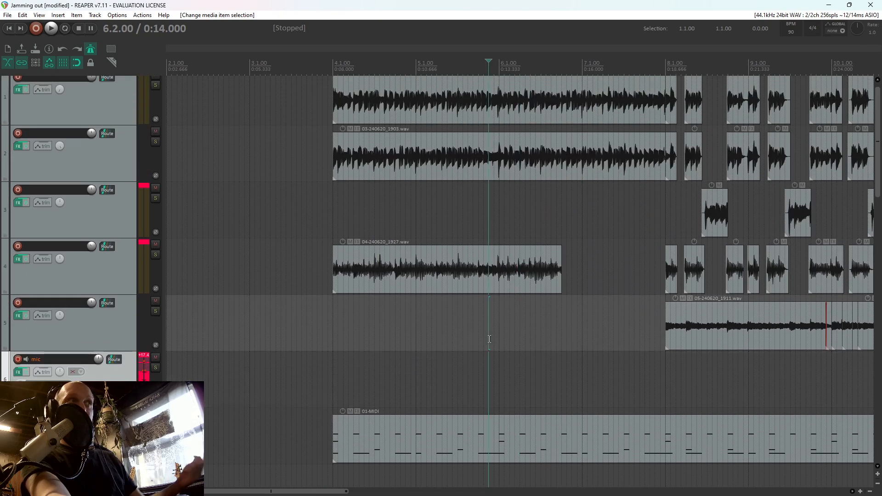
drag(562, 279, 663, 295)
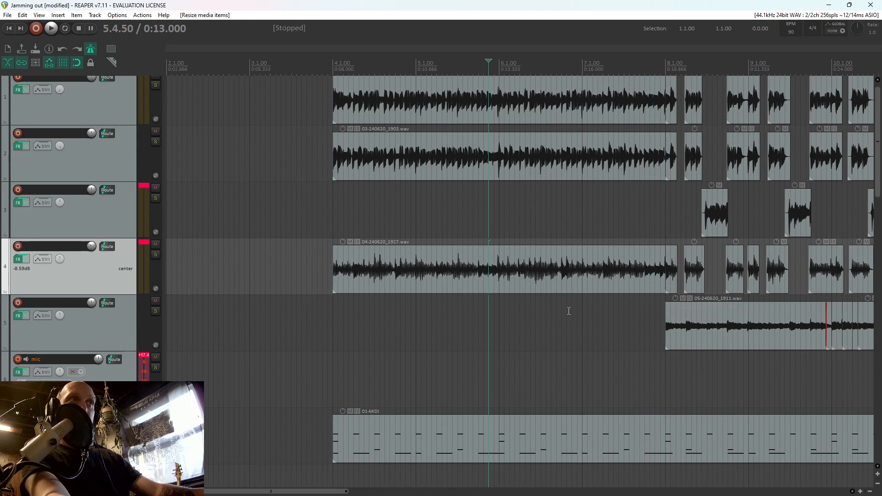
Play the section from 7.4.00 and lower the volume of track 3 to -3.43 dB
click(547, 313)
click(614, 316)
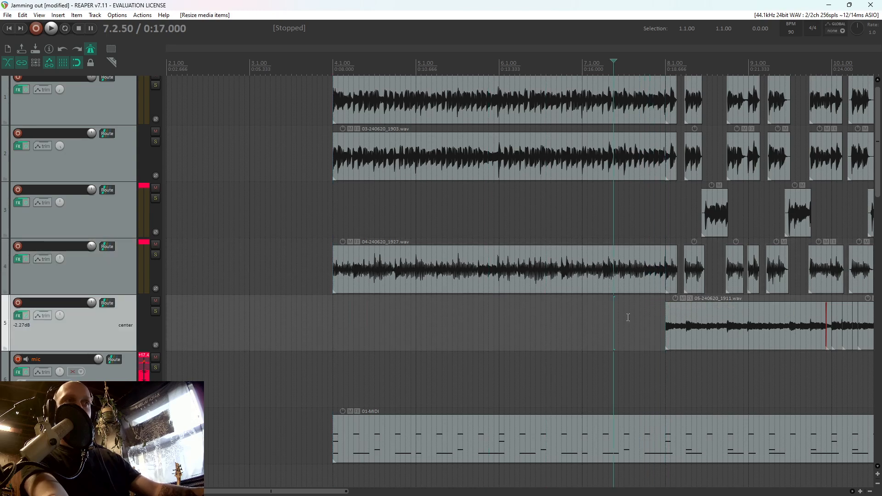
click(656, 365)
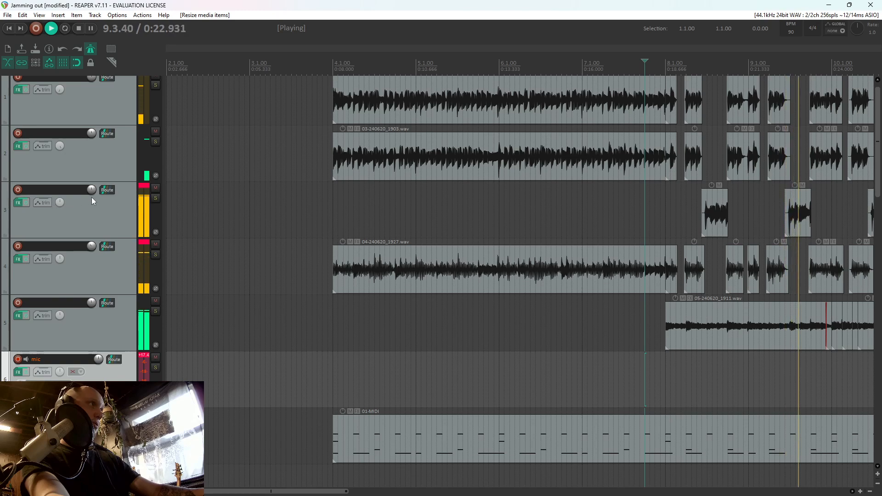
drag(93, 189, 94, 193)
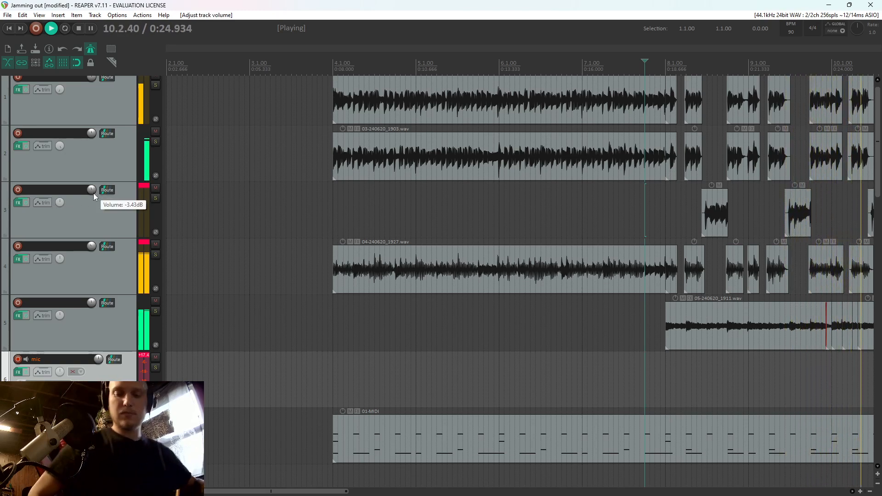
key(space)
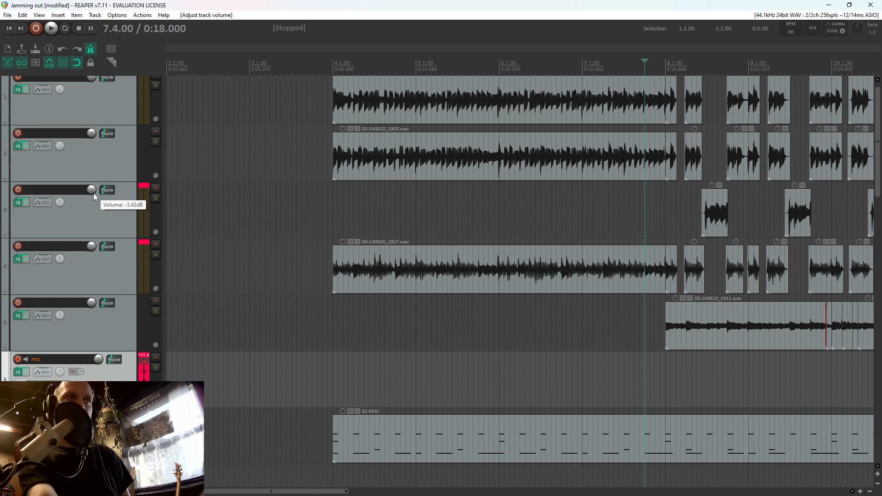
Play the transition into the bar 12 riff from 11.1.50
scroll(680, 344, down, 4)
click(477, 388)
scroll(479, 387, up, 2)
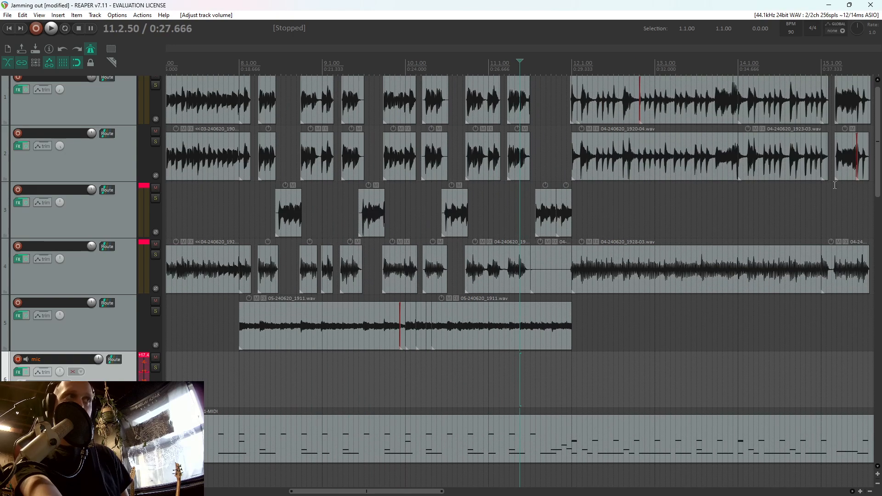
click(514, 397)
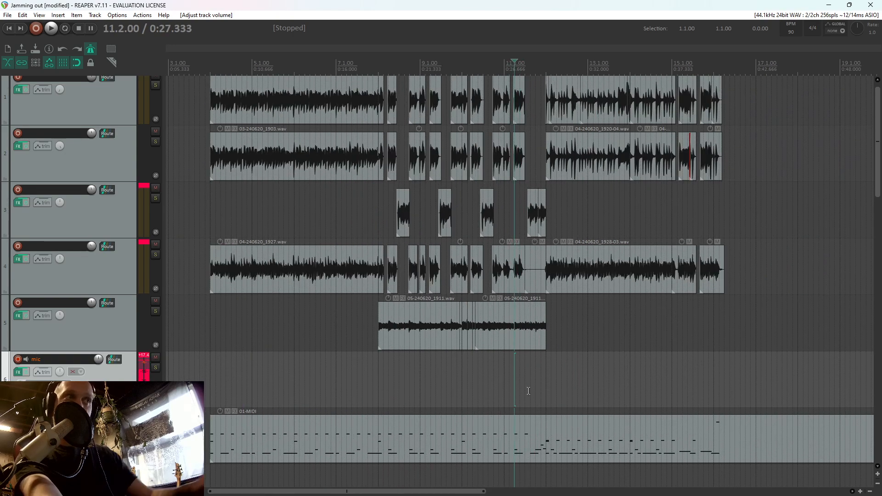
click(521, 389)
click(510, 387)
key(space)
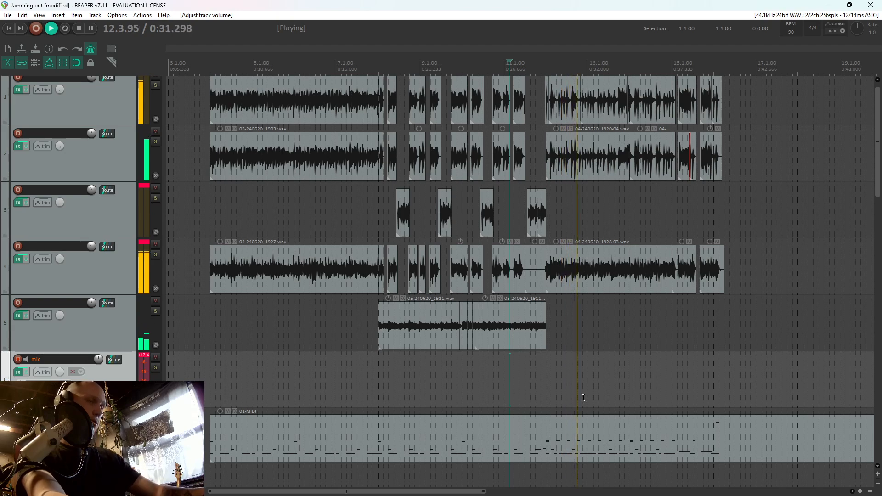
key(space)
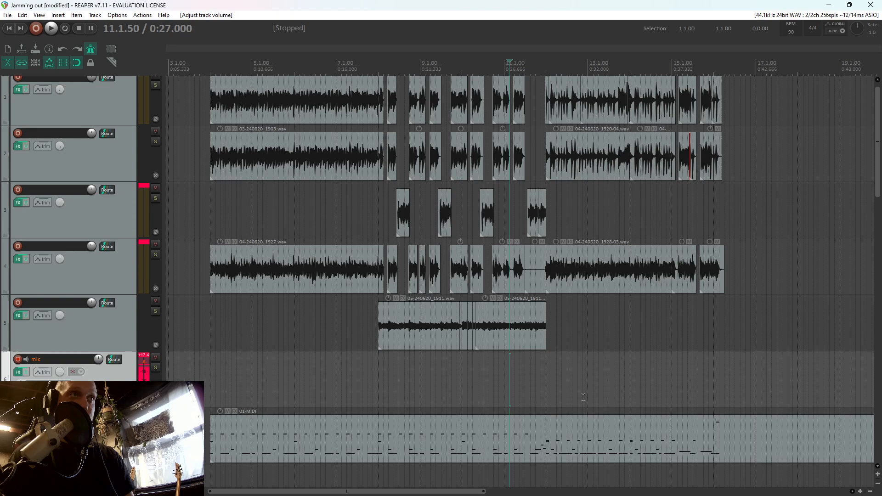
Delete the silent bass item just before bar 12 on track 4
click(539, 278)
key(Delete)
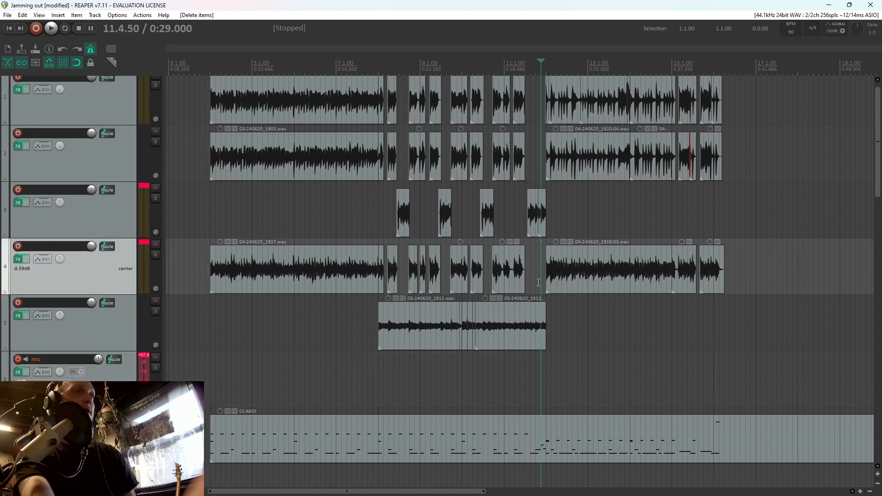
scroll(563, 321, down, 3)
scroll(535, 346, up, 5)
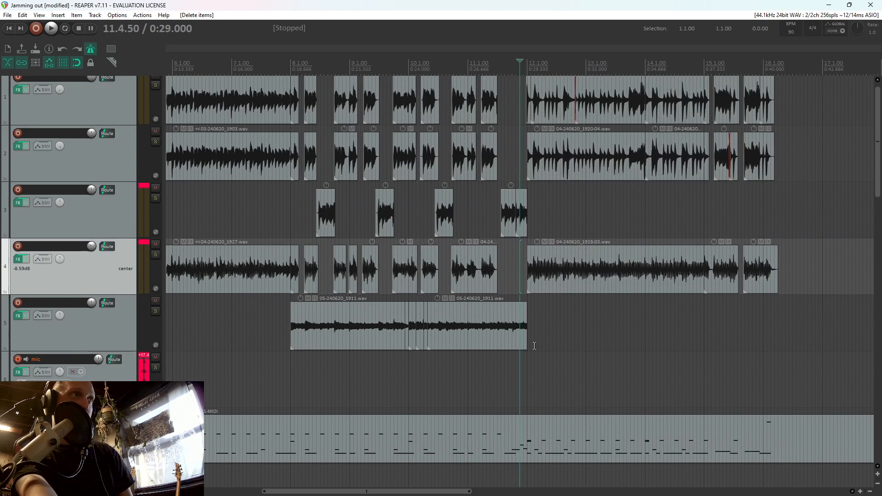
scroll(534, 346, down, 3)
Move the edit cursor to 3.2.00, ahead of the jam's first items, and save the project
mouse_move(879, 184)
mouse_down()
mouse_move(879, 453)
mouse_move(879, 184)
mouse_up()
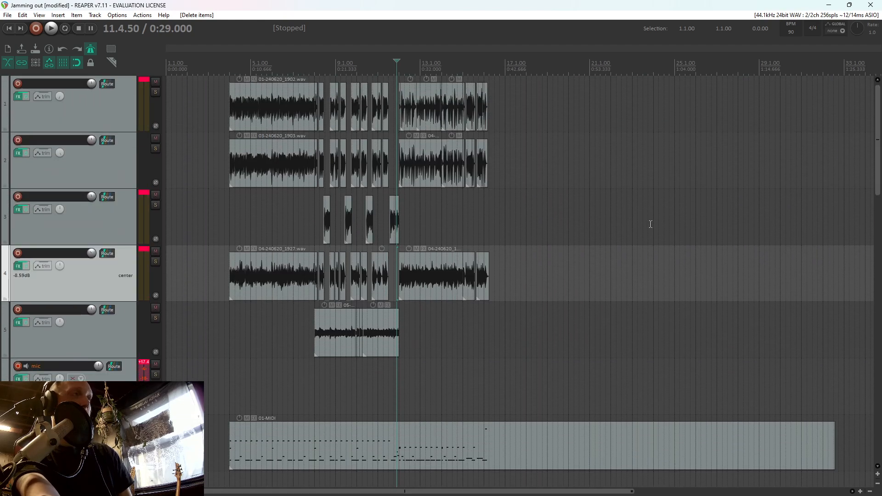
scroll(651, 224, up, 1)
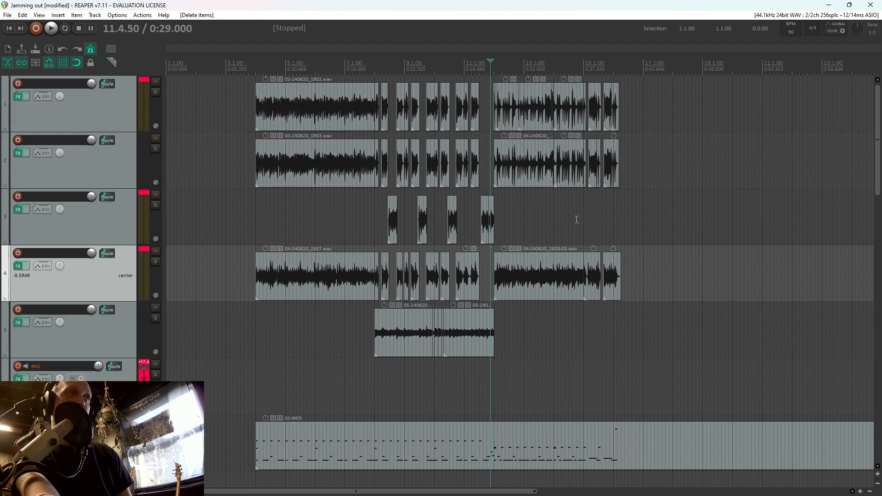
click(561, 219)
scroll(562, 219, down, 3)
scroll(479, 229, up, 4)
scroll(302, 154, down, 3)
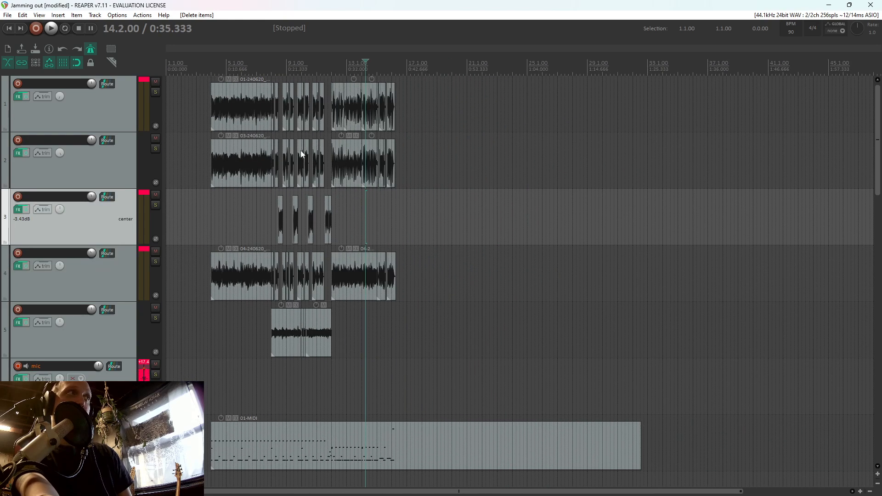
click(203, 227)
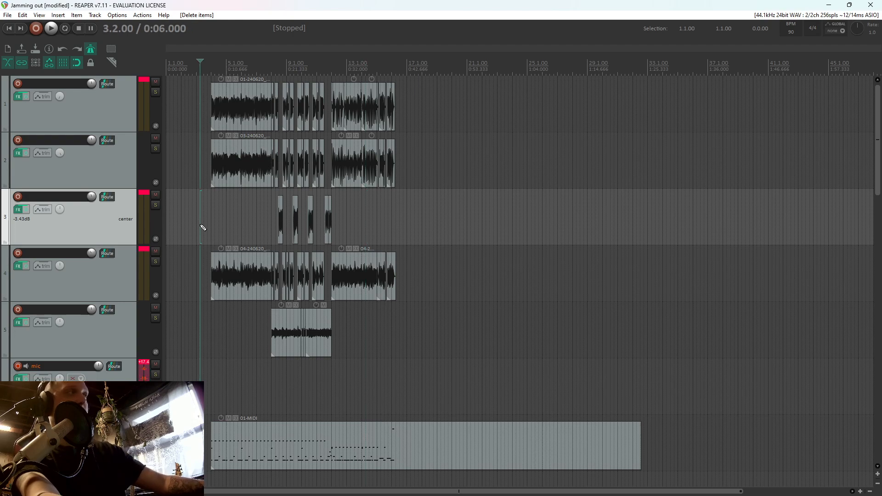
key(ctrl+s)
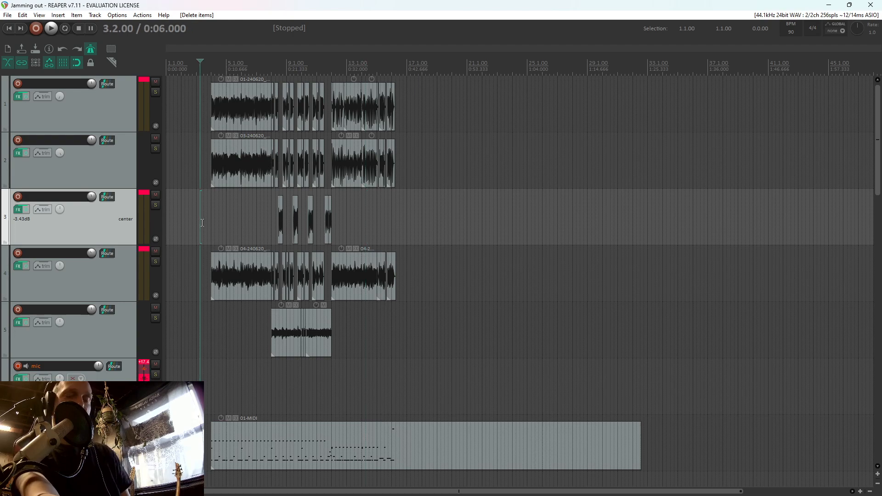